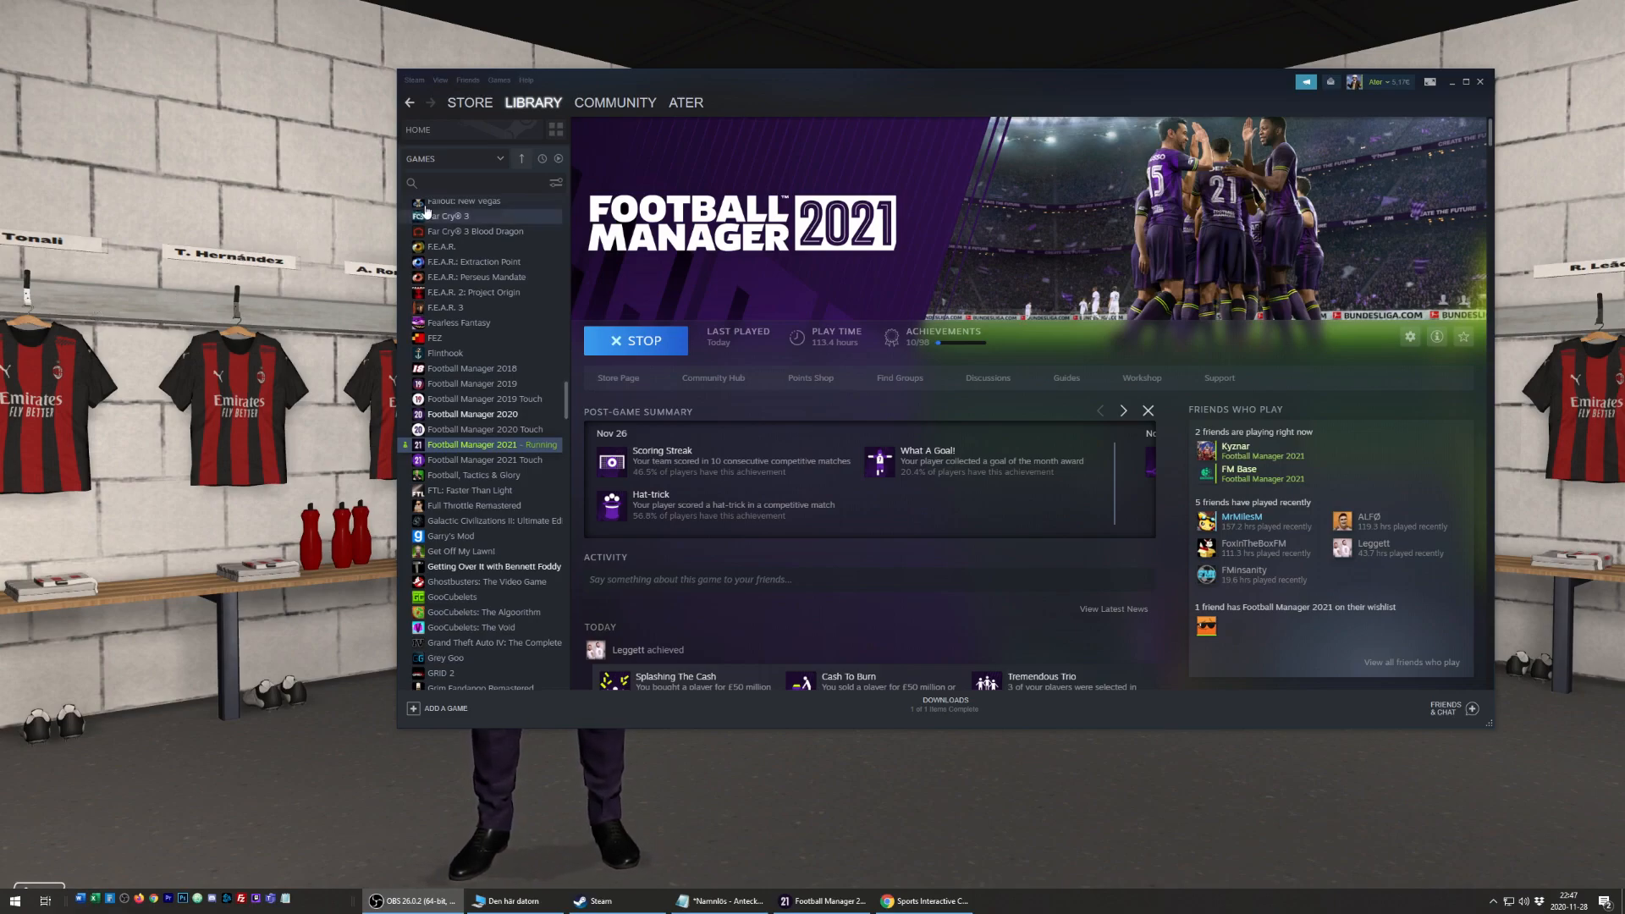
# Search the Steam library for "foot" and select Football Manager 2021 Editor among the tools.
pyautogui.click(447, 183)
pyautogui.write('foot')
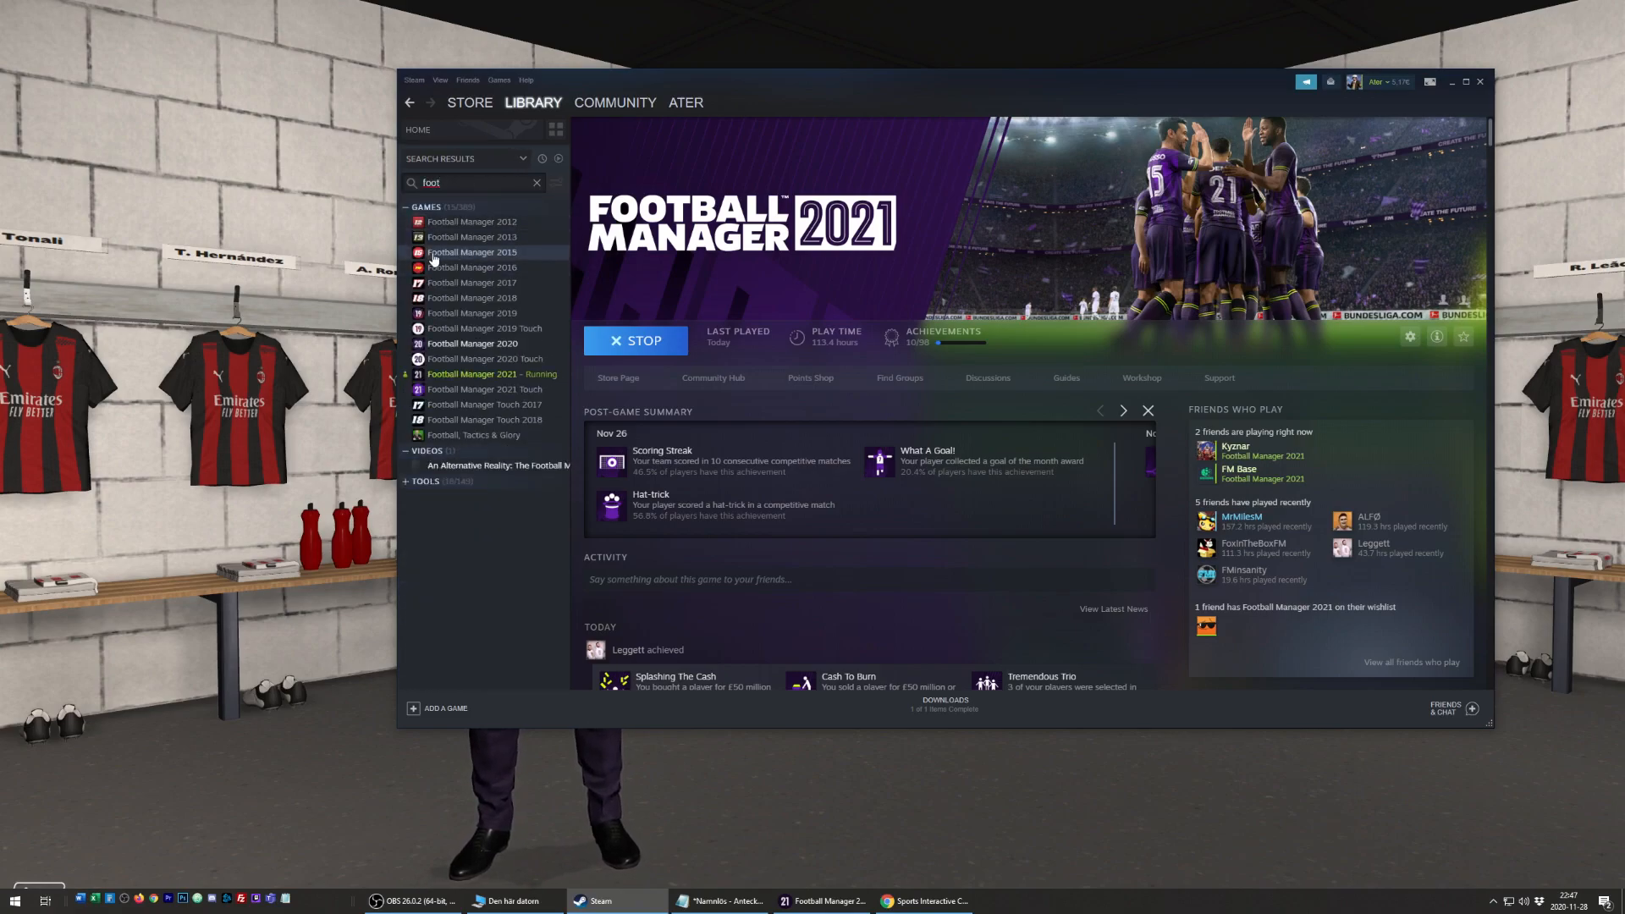
pyautogui.click(406, 483)
pyautogui.scroll(-2, 457, 491)
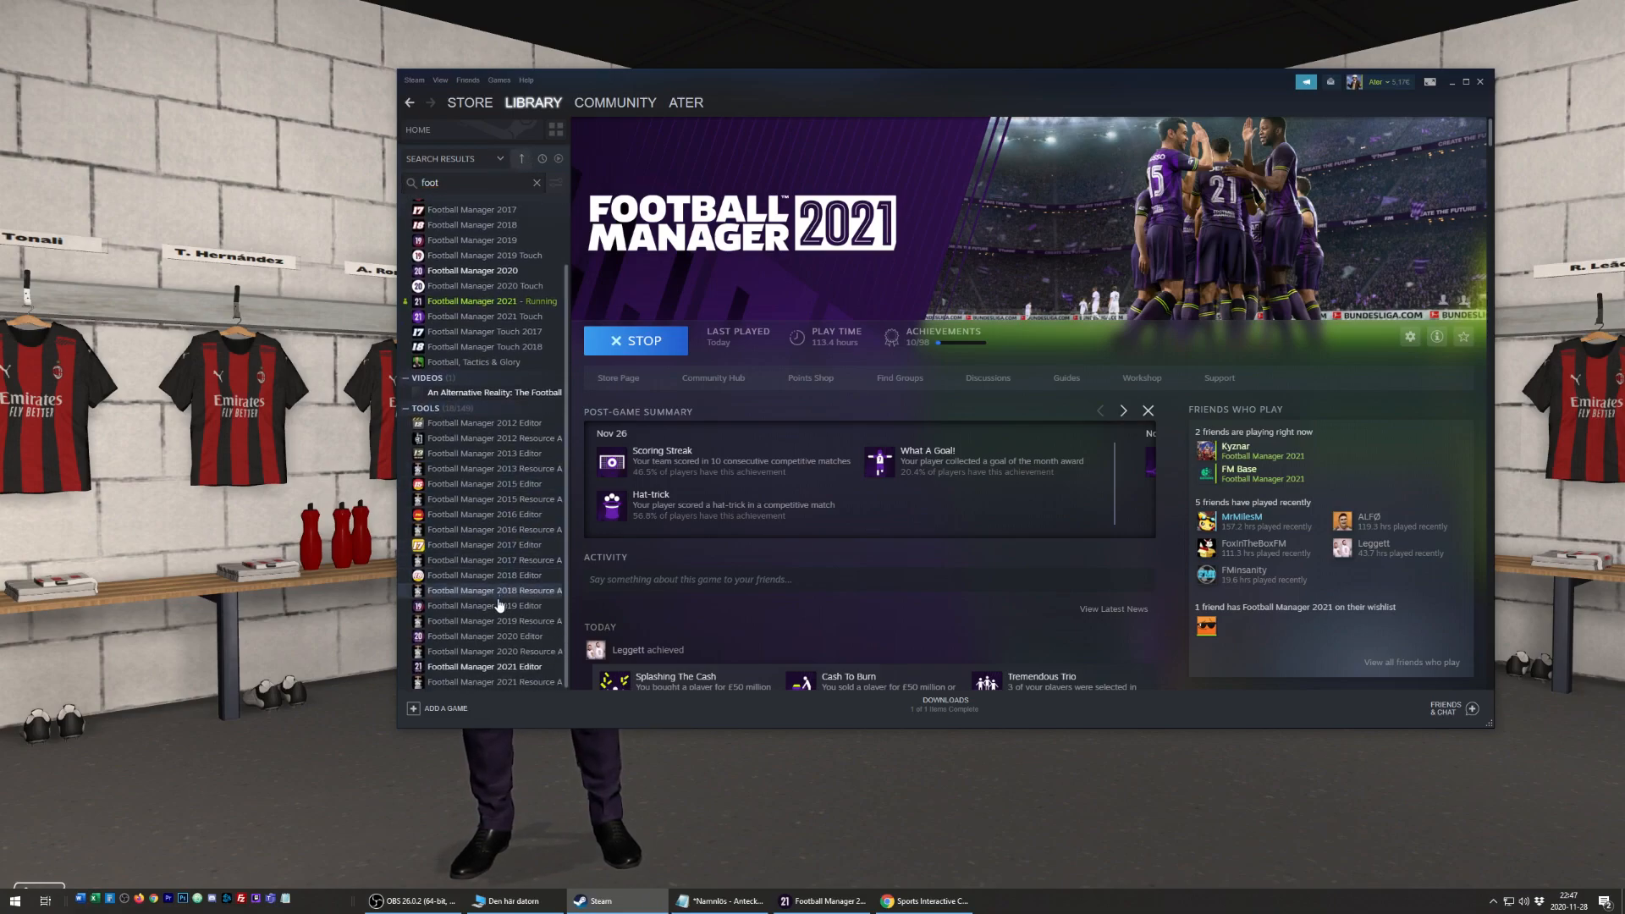
pyautogui.click(486, 666)
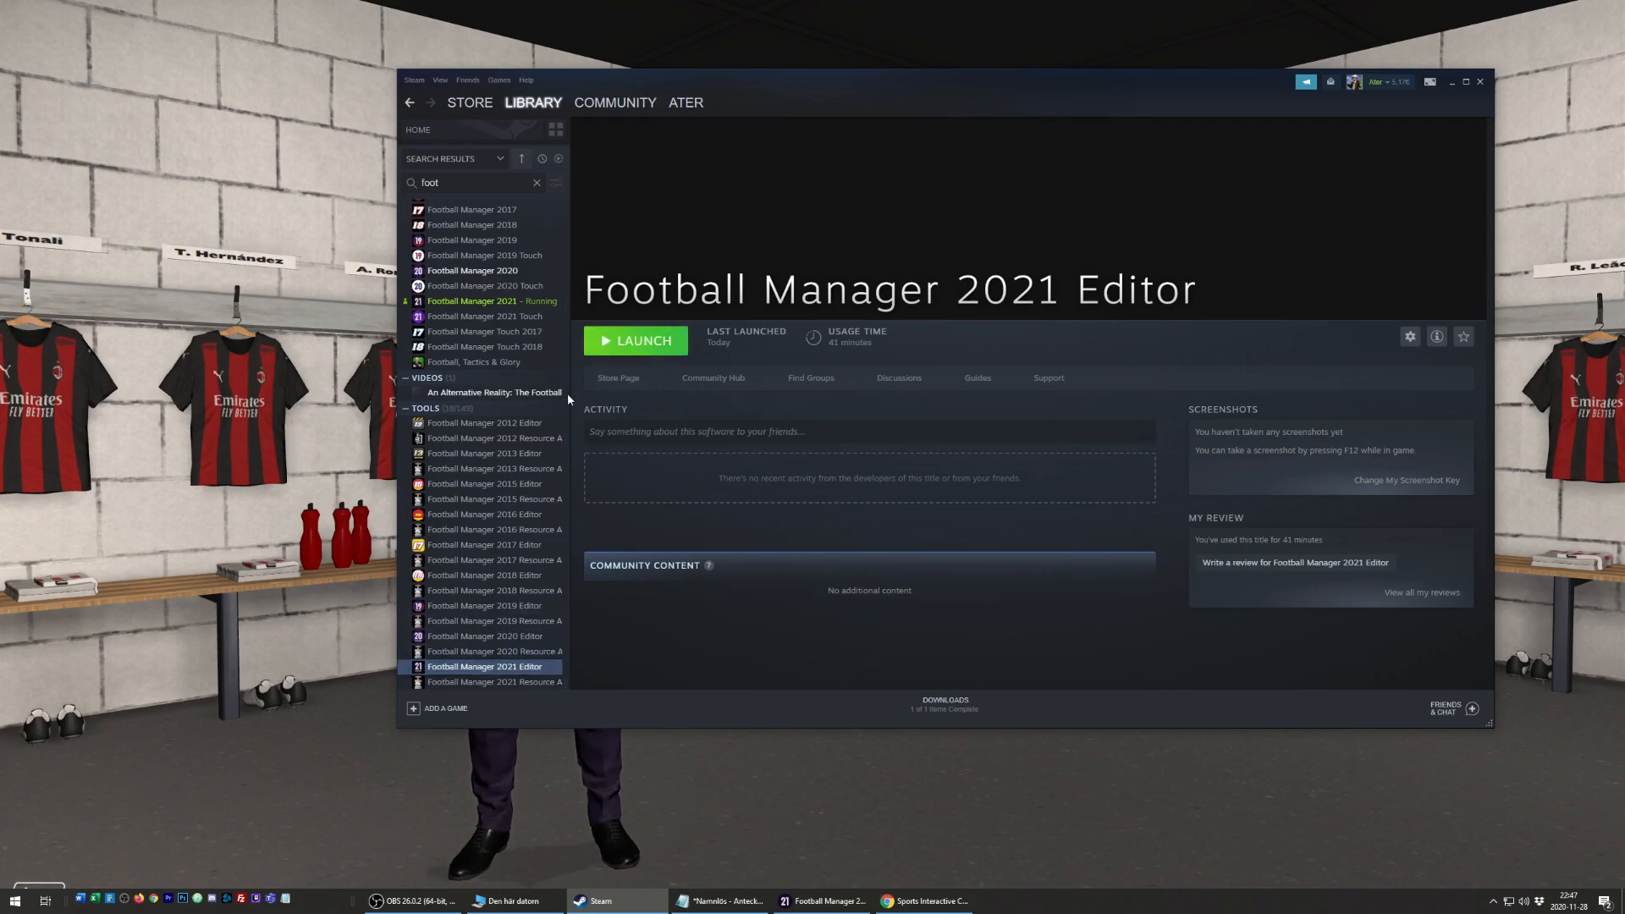
# Clear the library search and filter the library to show only Tools instead of Games.
pyautogui.click(423, 409)
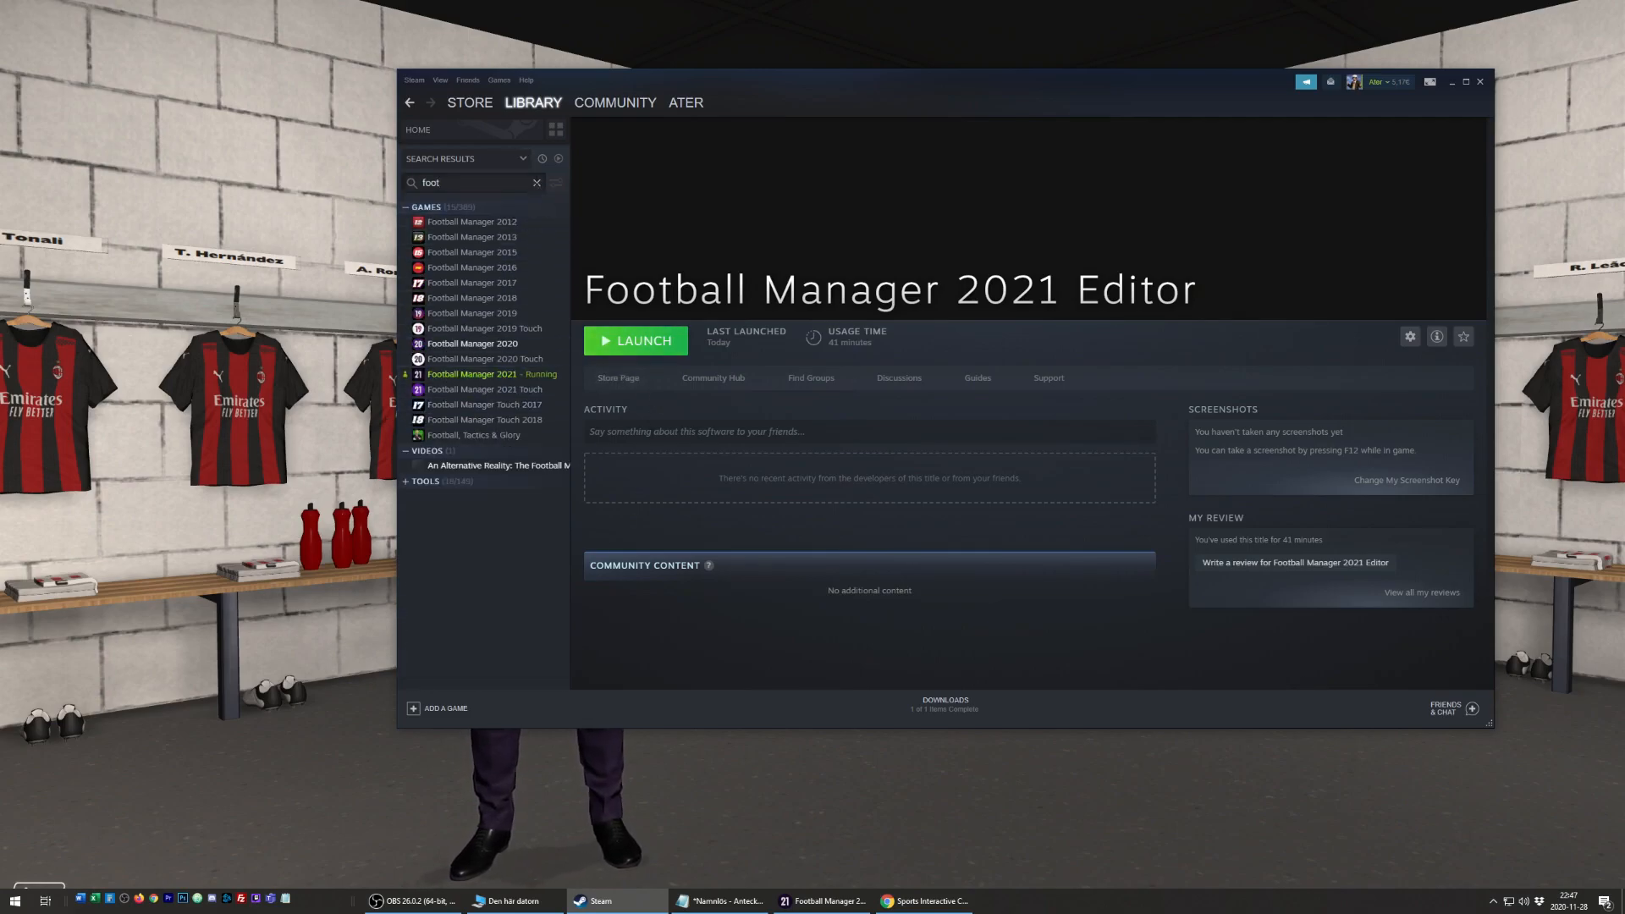
pyautogui.click(537, 183)
pyautogui.click(522, 160)
pyautogui.click(413, 179)
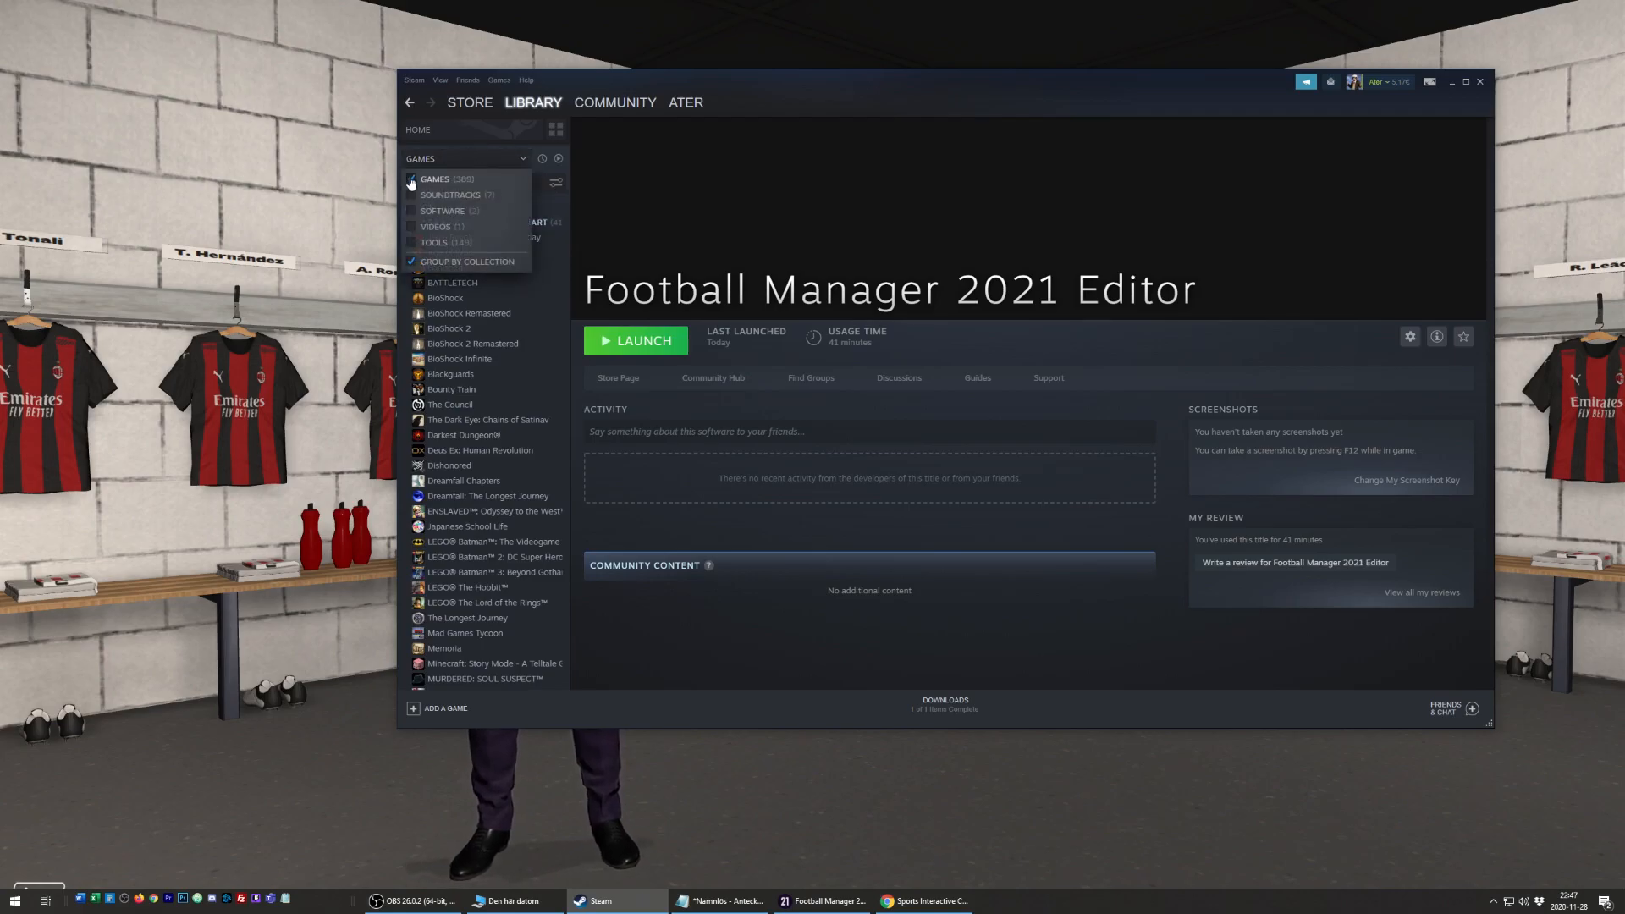
pyautogui.click(414, 245)
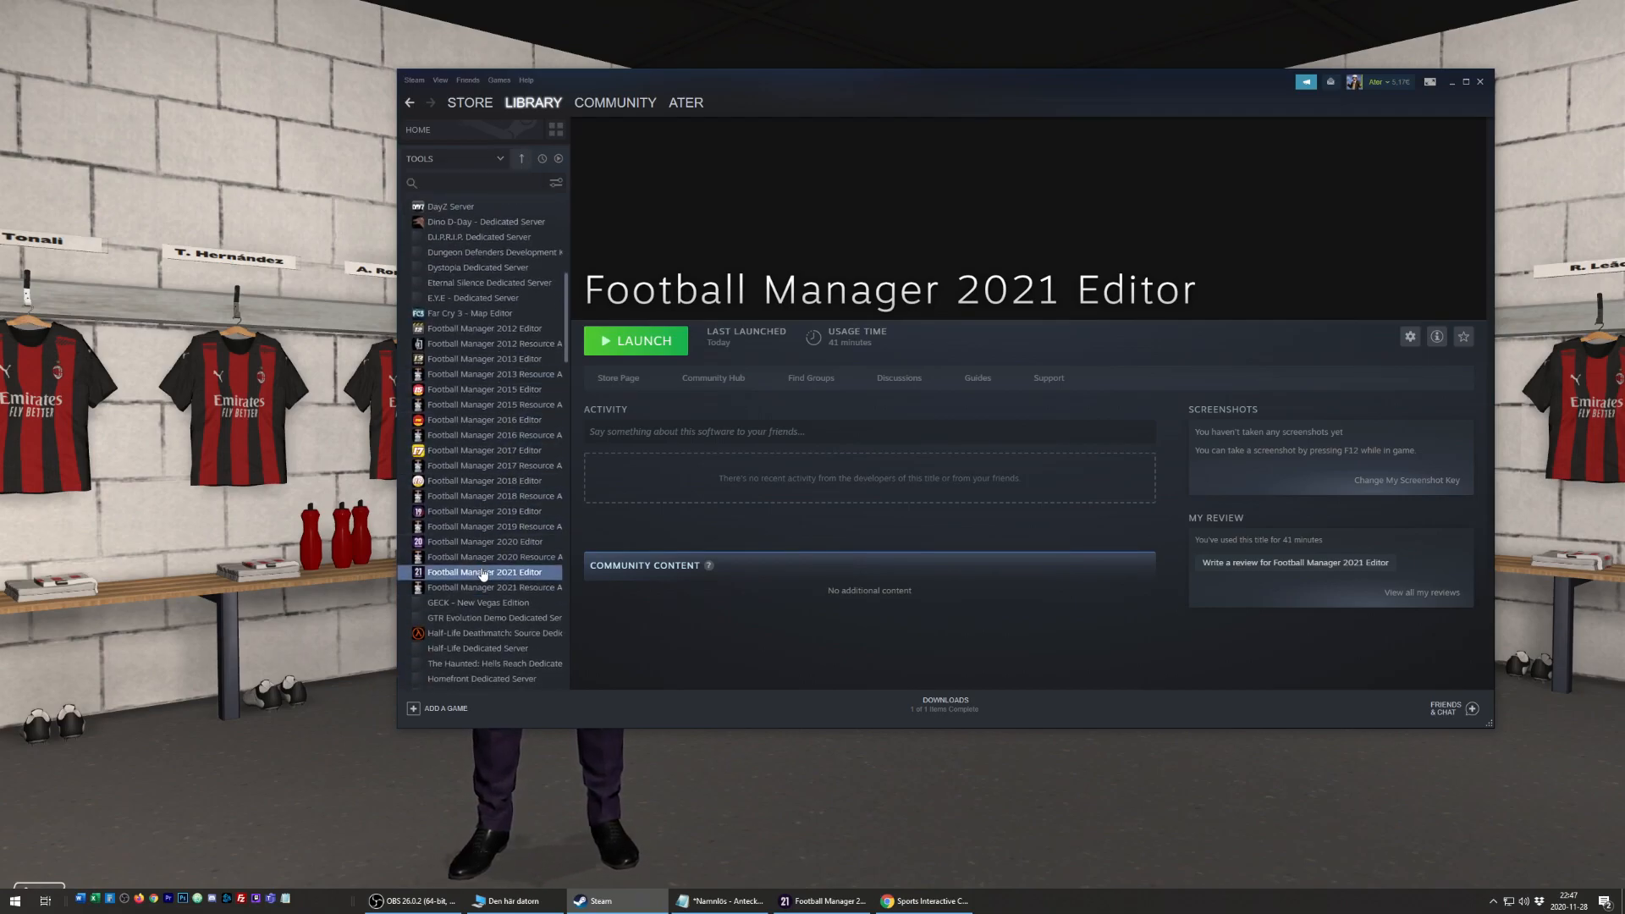
# Launch Football Manager 2021 Editor and load a database in it.
pyautogui.click(636, 342)
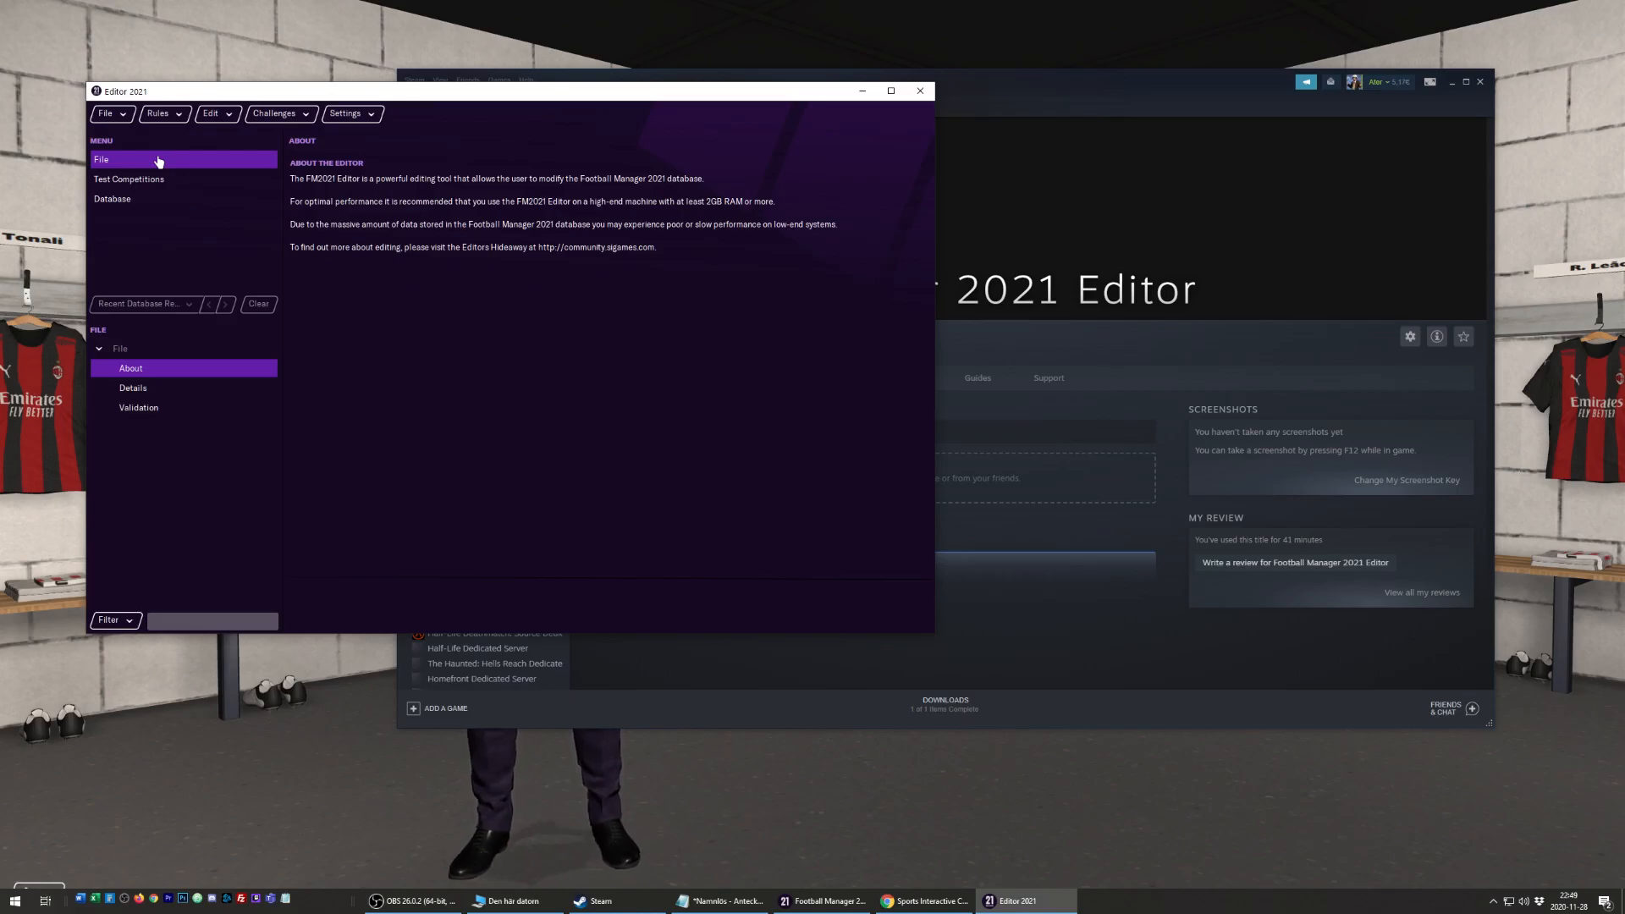
pyautogui.click(116, 115)
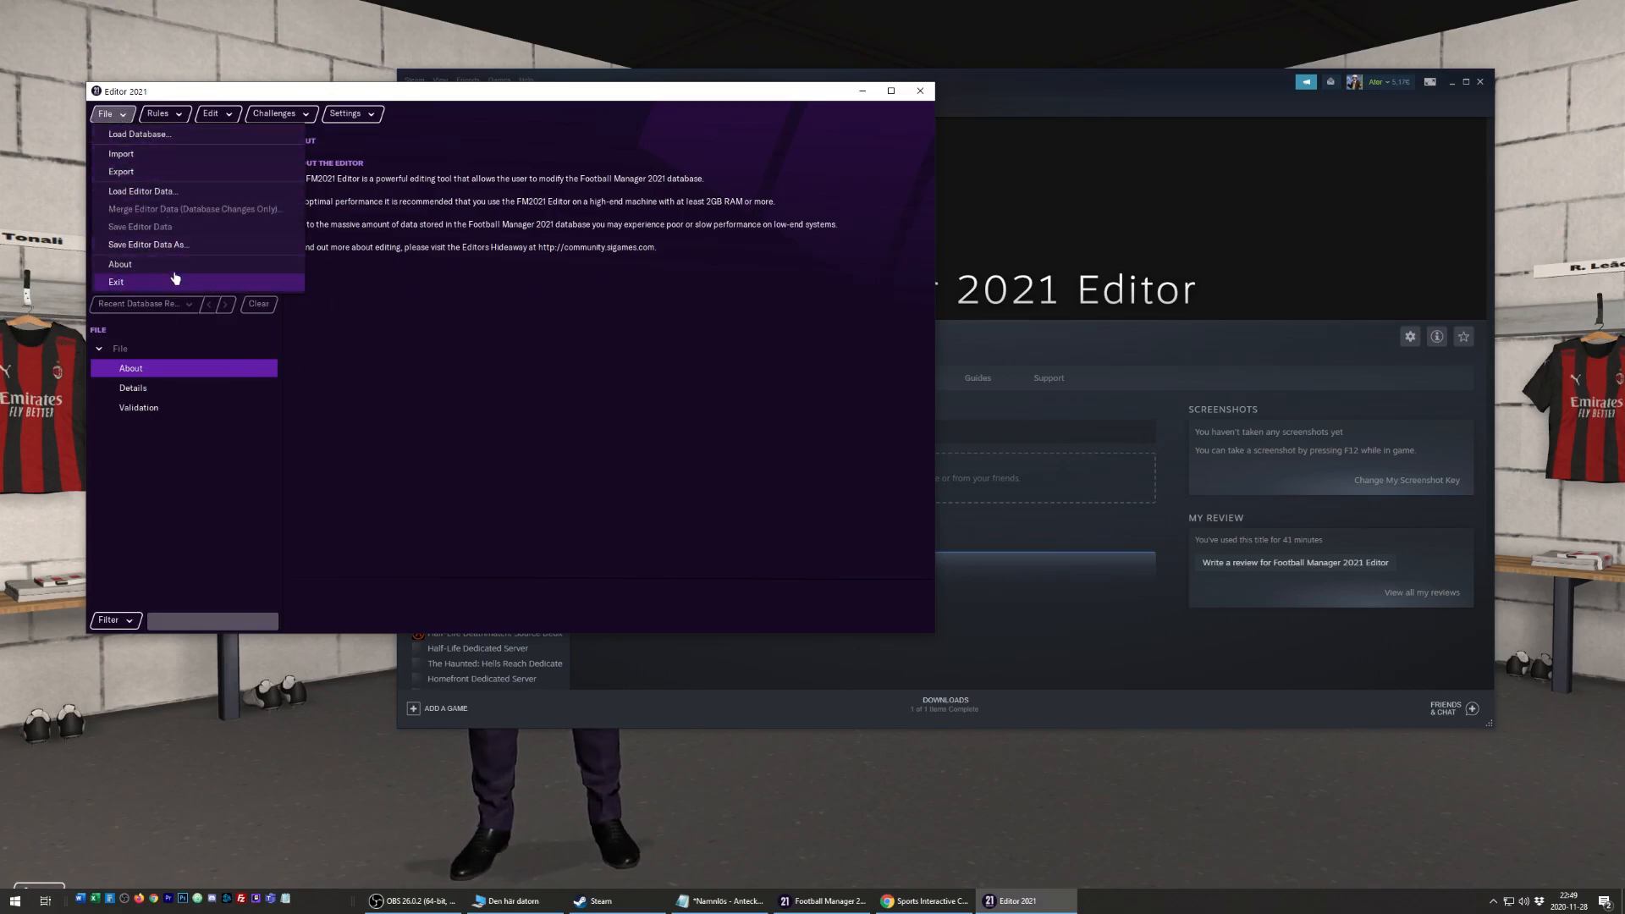
pyautogui.click(149, 135)
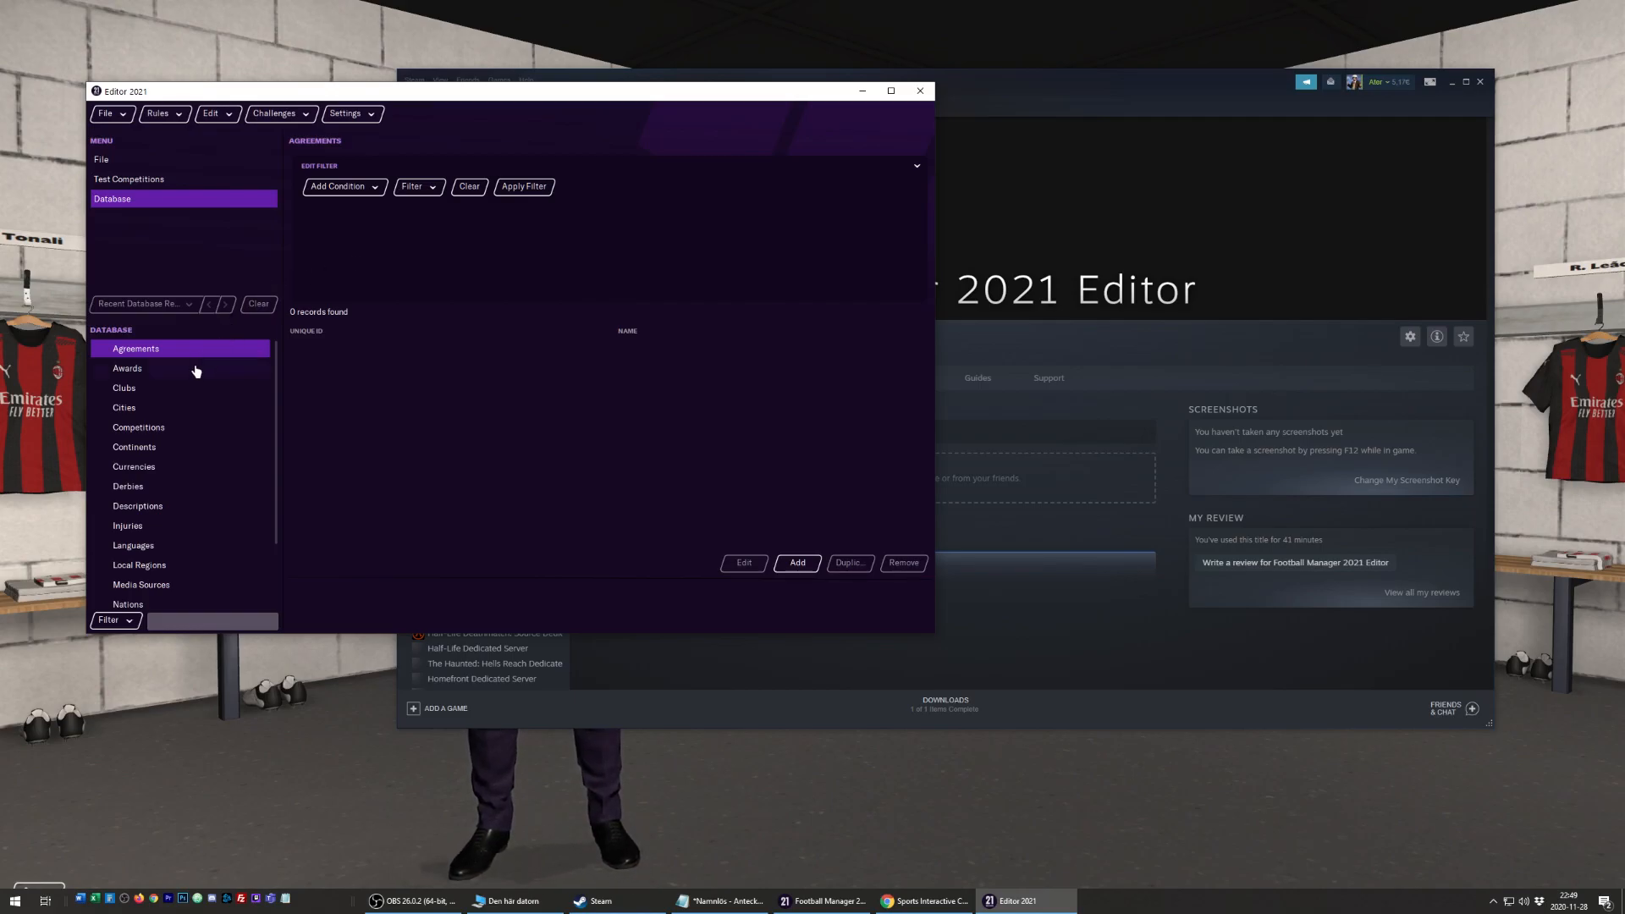
# Filter the database's clubs with a condition for names containing "Liverpool".
pyautogui.scroll(-1, 166, 364)
pyautogui.scroll(1, 165, 359)
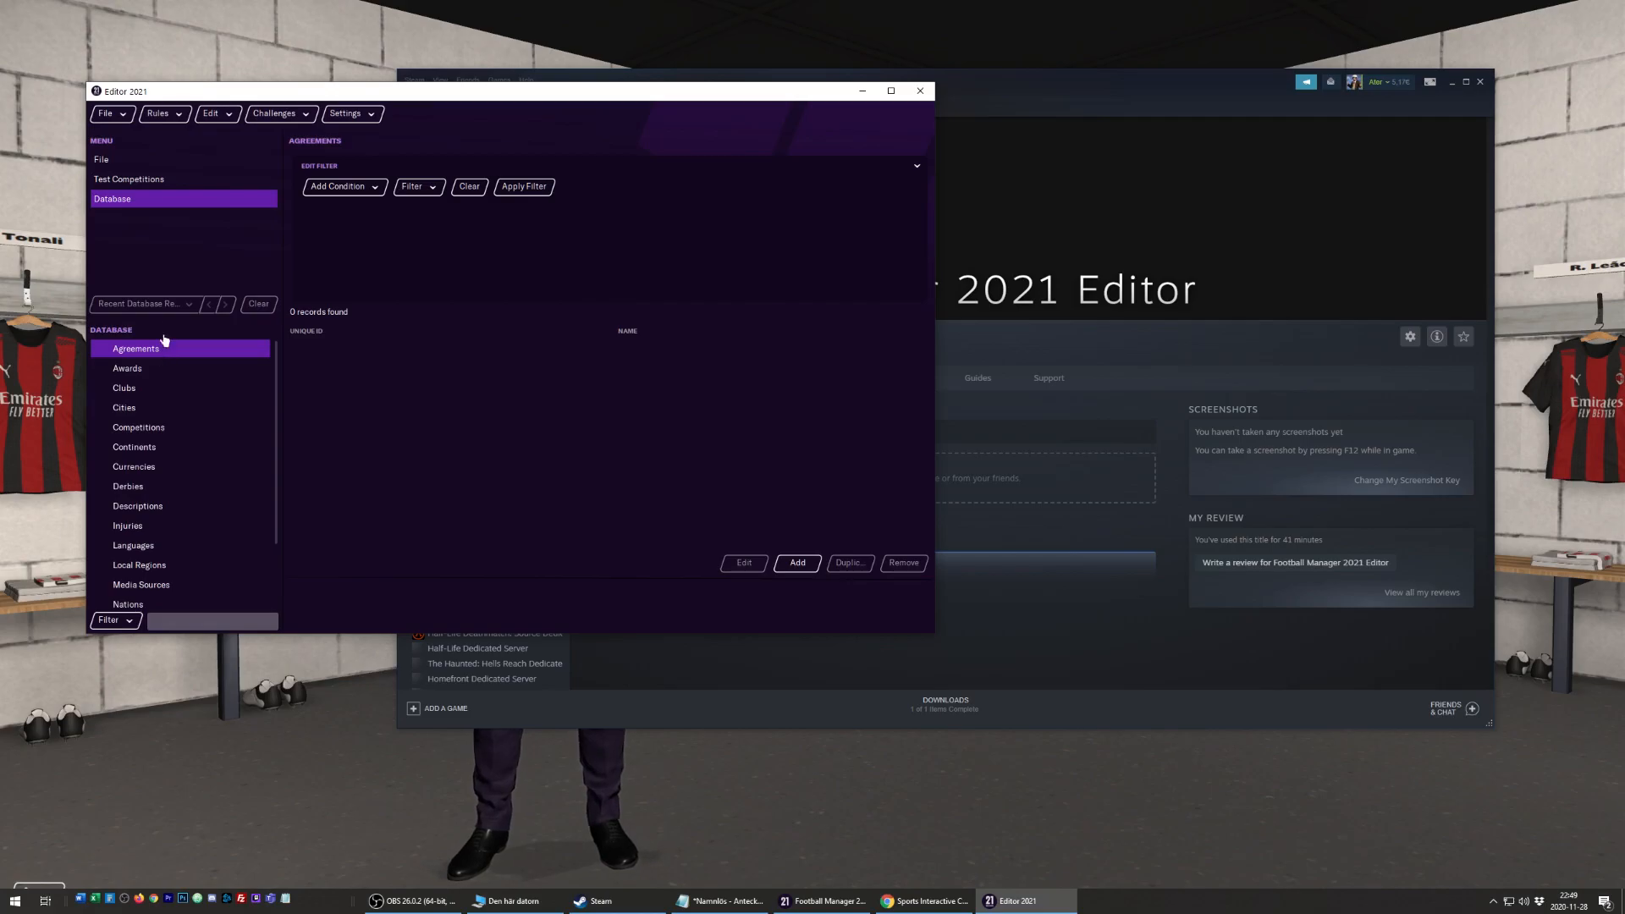
pyautogui.scroll(-2, 162, 372)
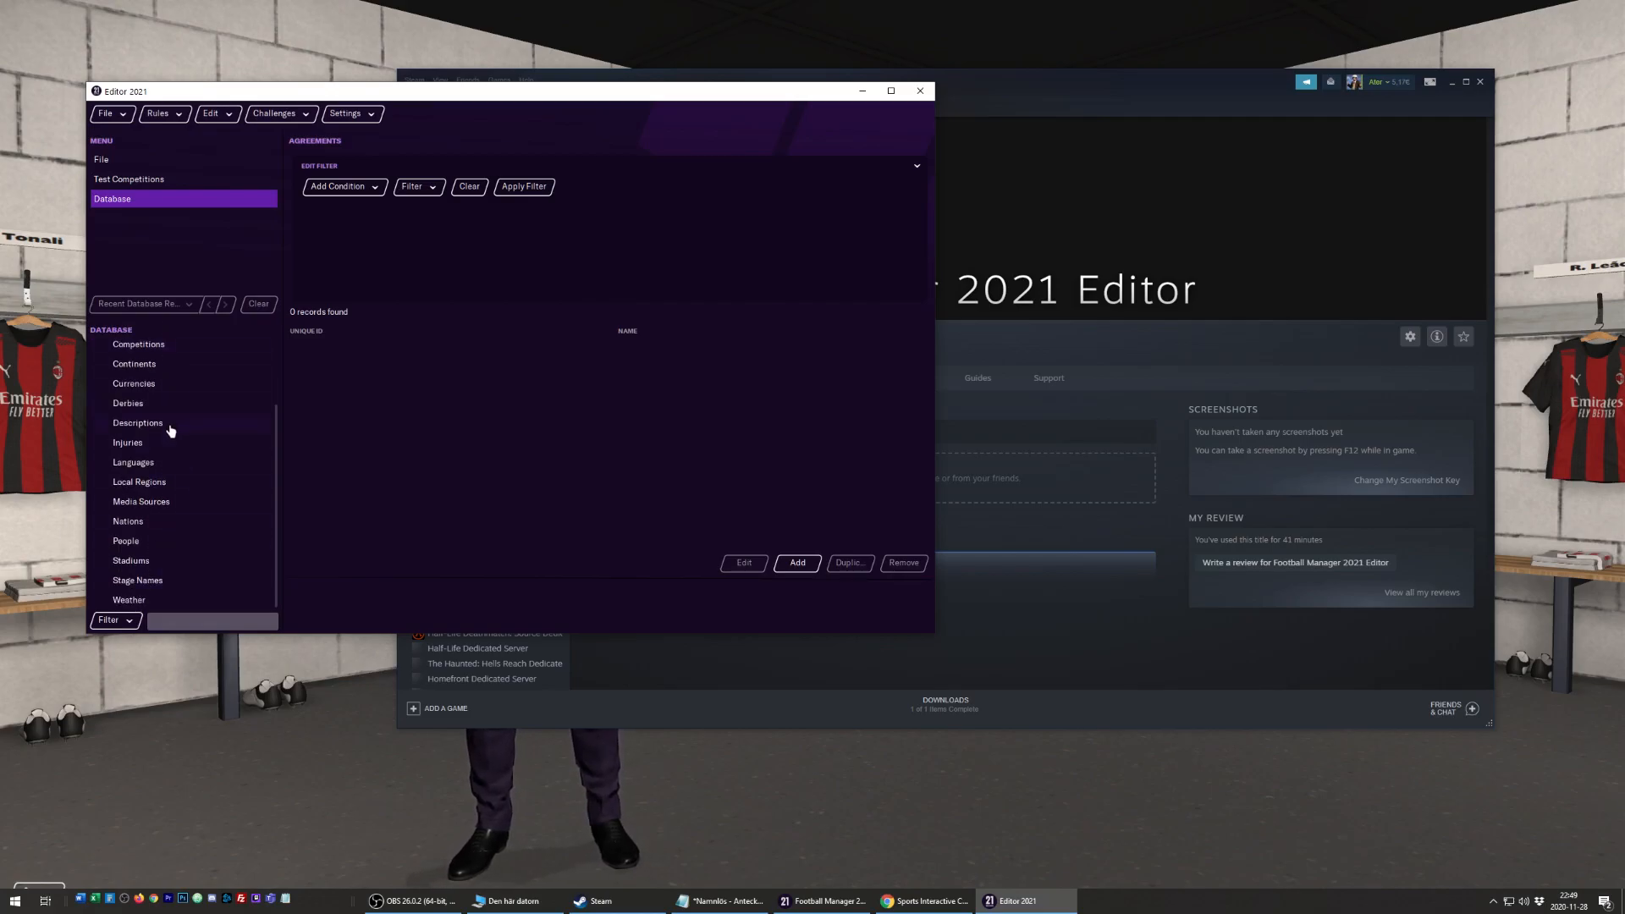
pyautogui.scroll(2, 165, 473)
pyautogui.click(207, 386)
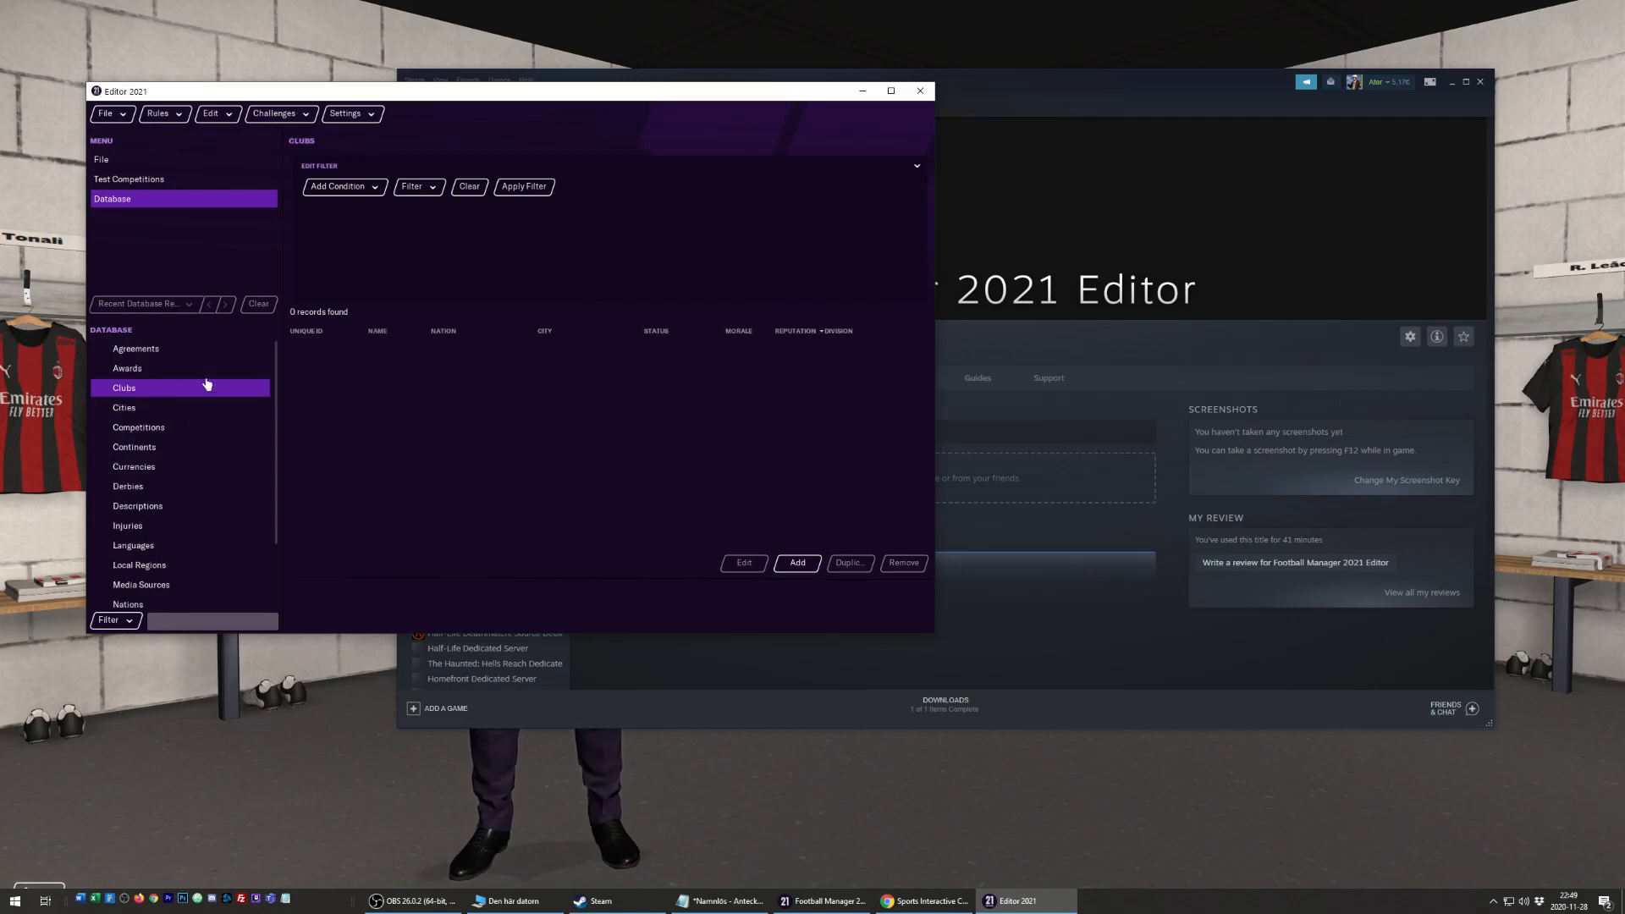
pyautogui.click(375, 186)
pyautogui.click(361, 226)
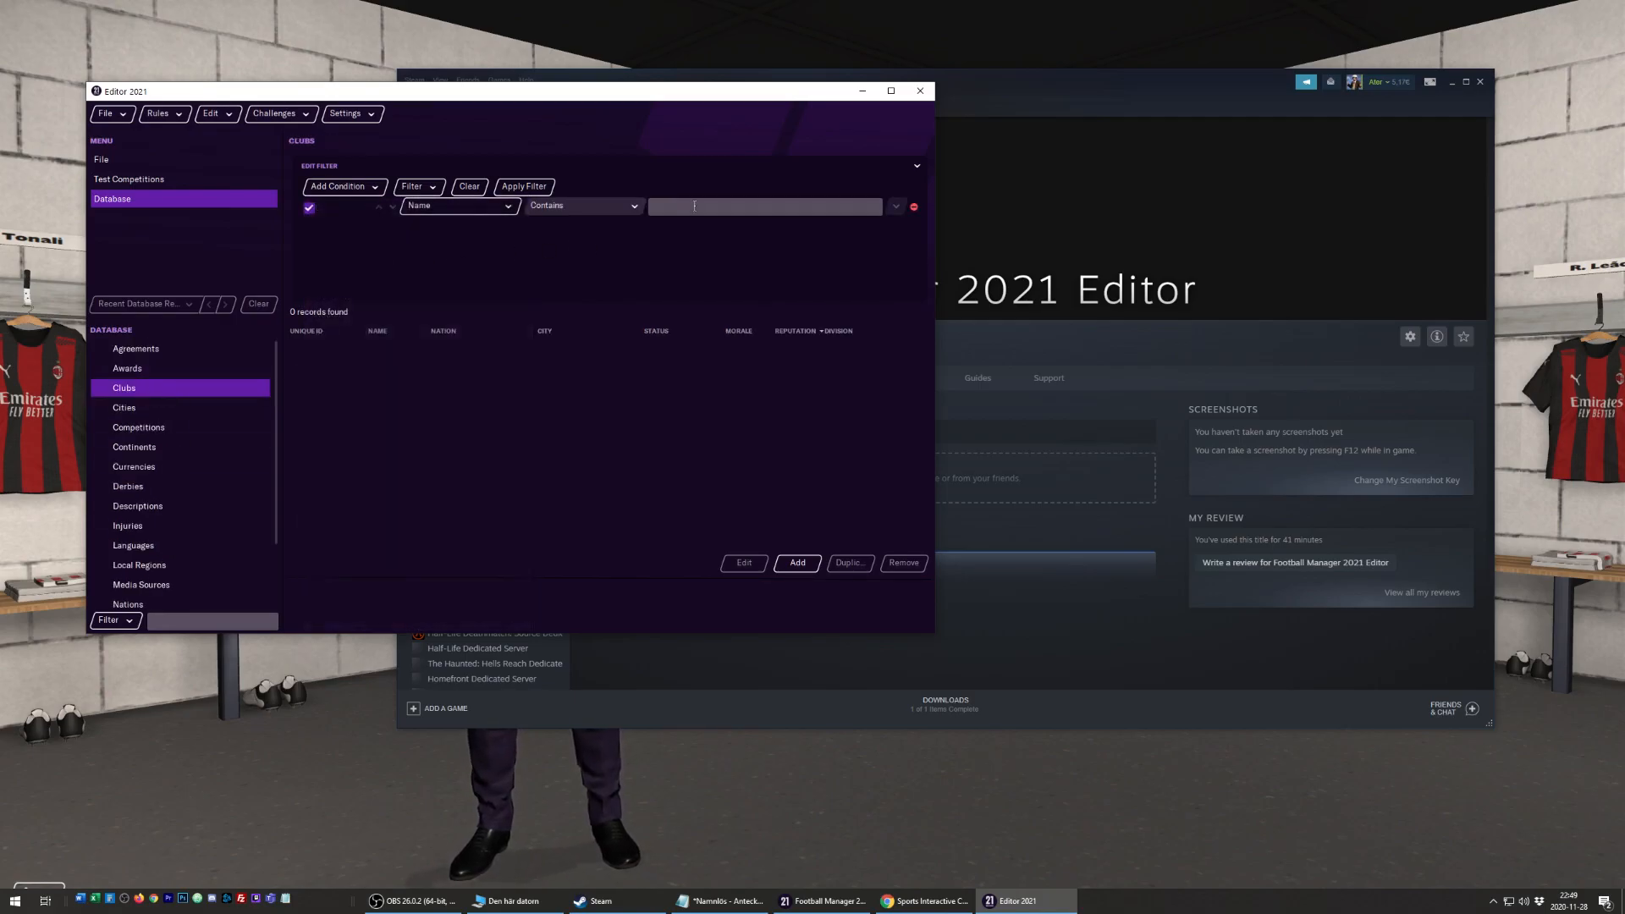
pyautogui.click(694, 205)
pyautogui.write('liver')
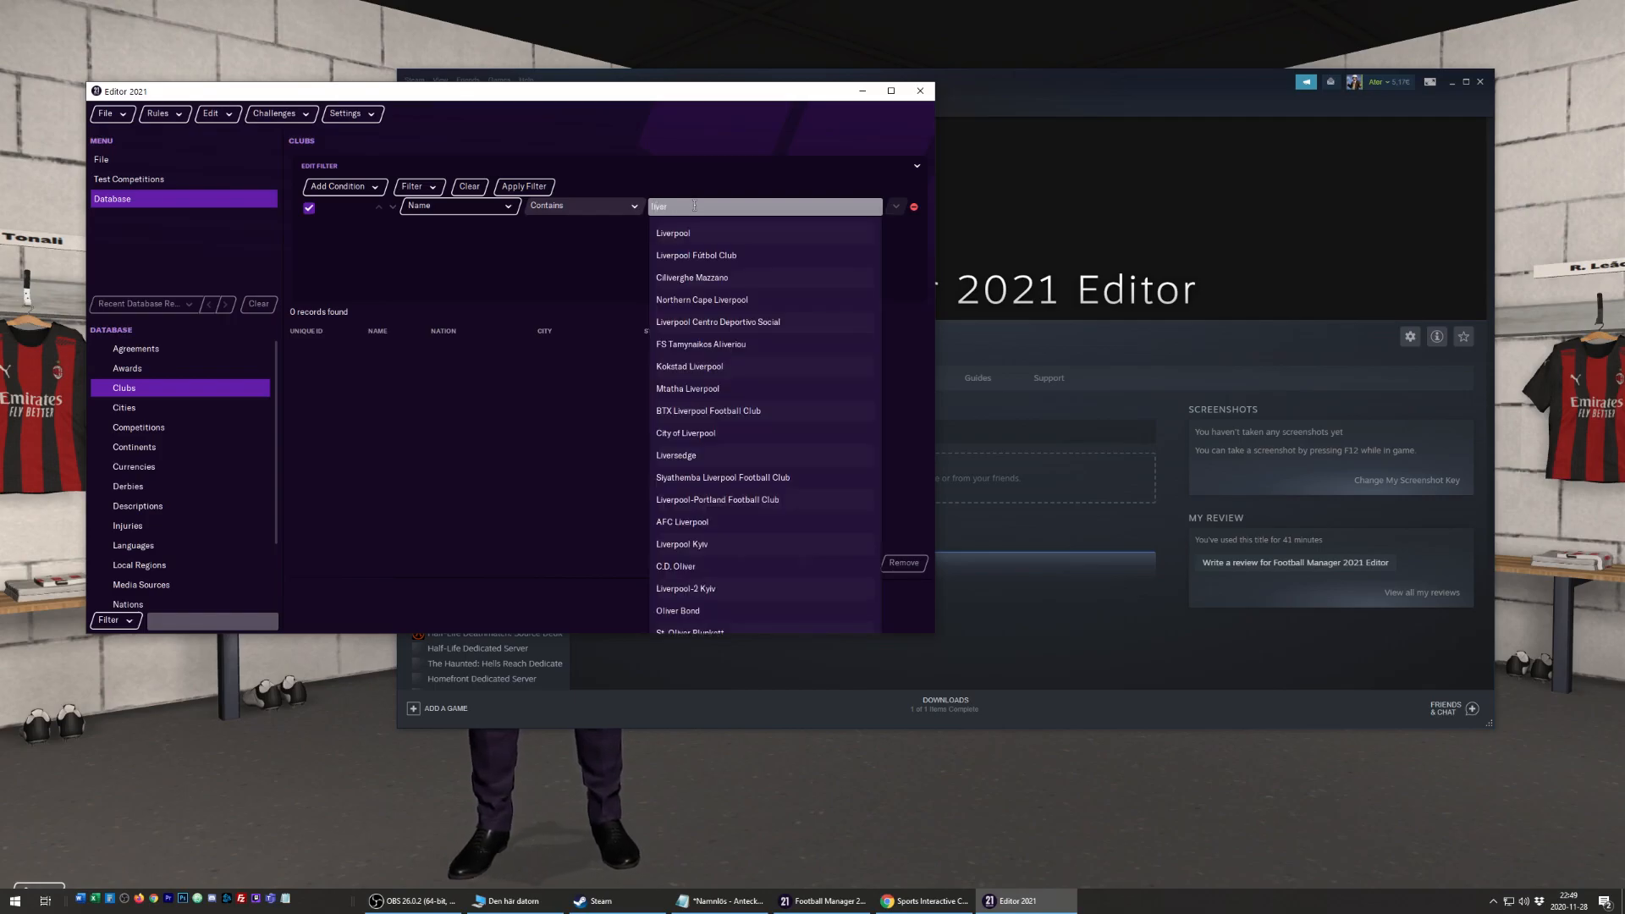
pyautogui.click(673, 233)
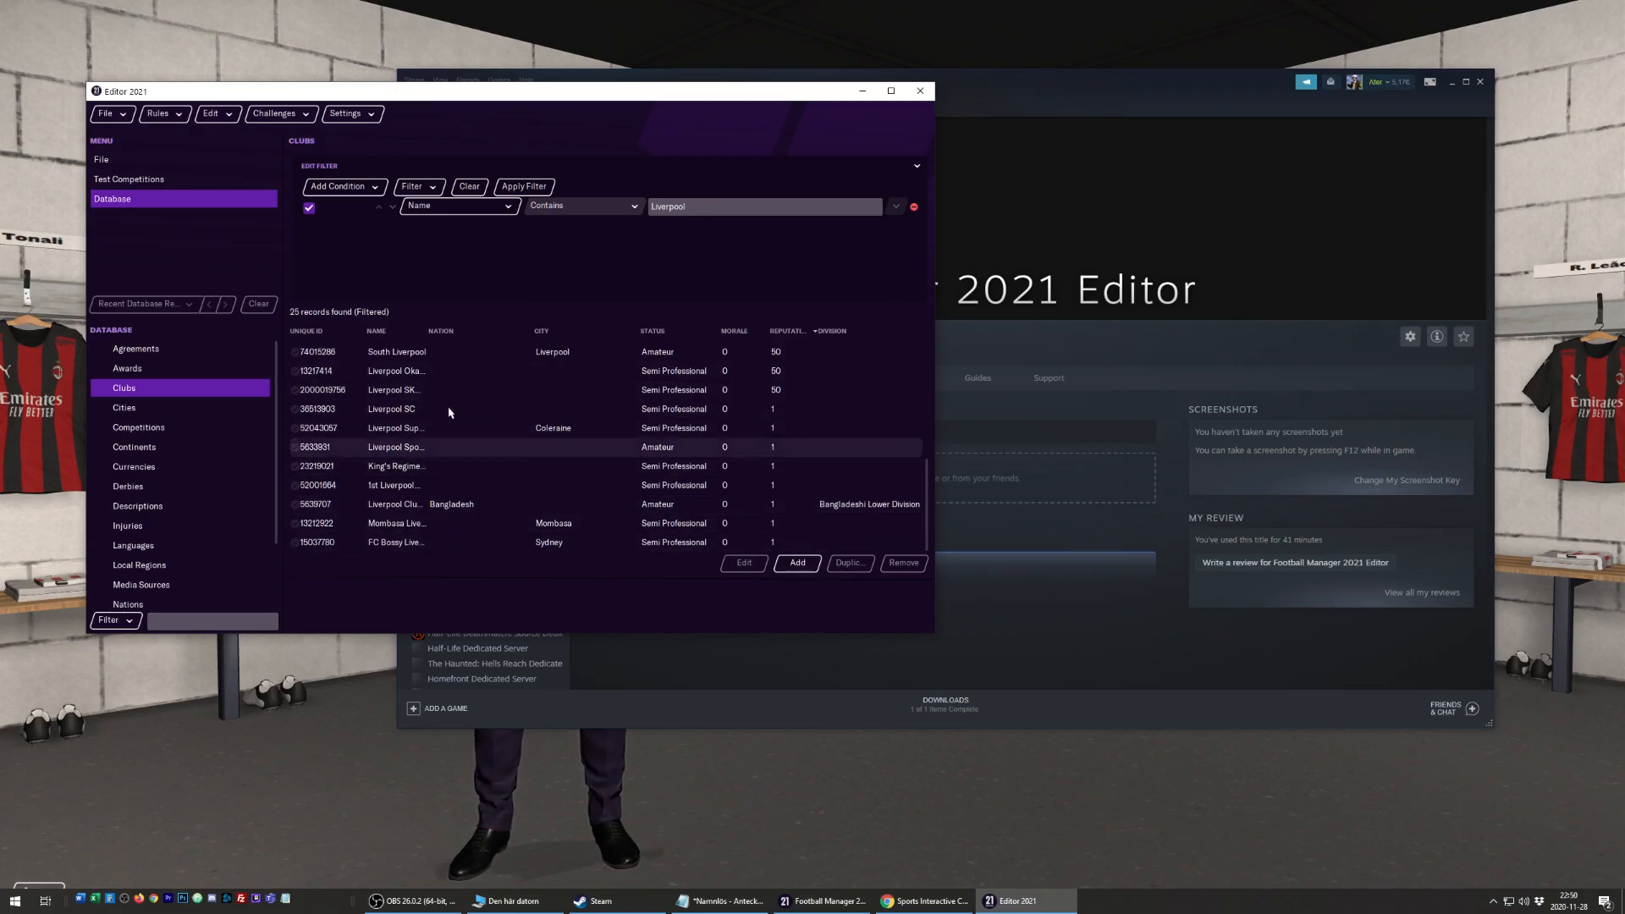
# Order the filtered clubs by highest reputation and open the record of Liverpool in England.
pyautogui.scroll(2, 432, 396)
pyautogui.scroll(5, 430, 394)
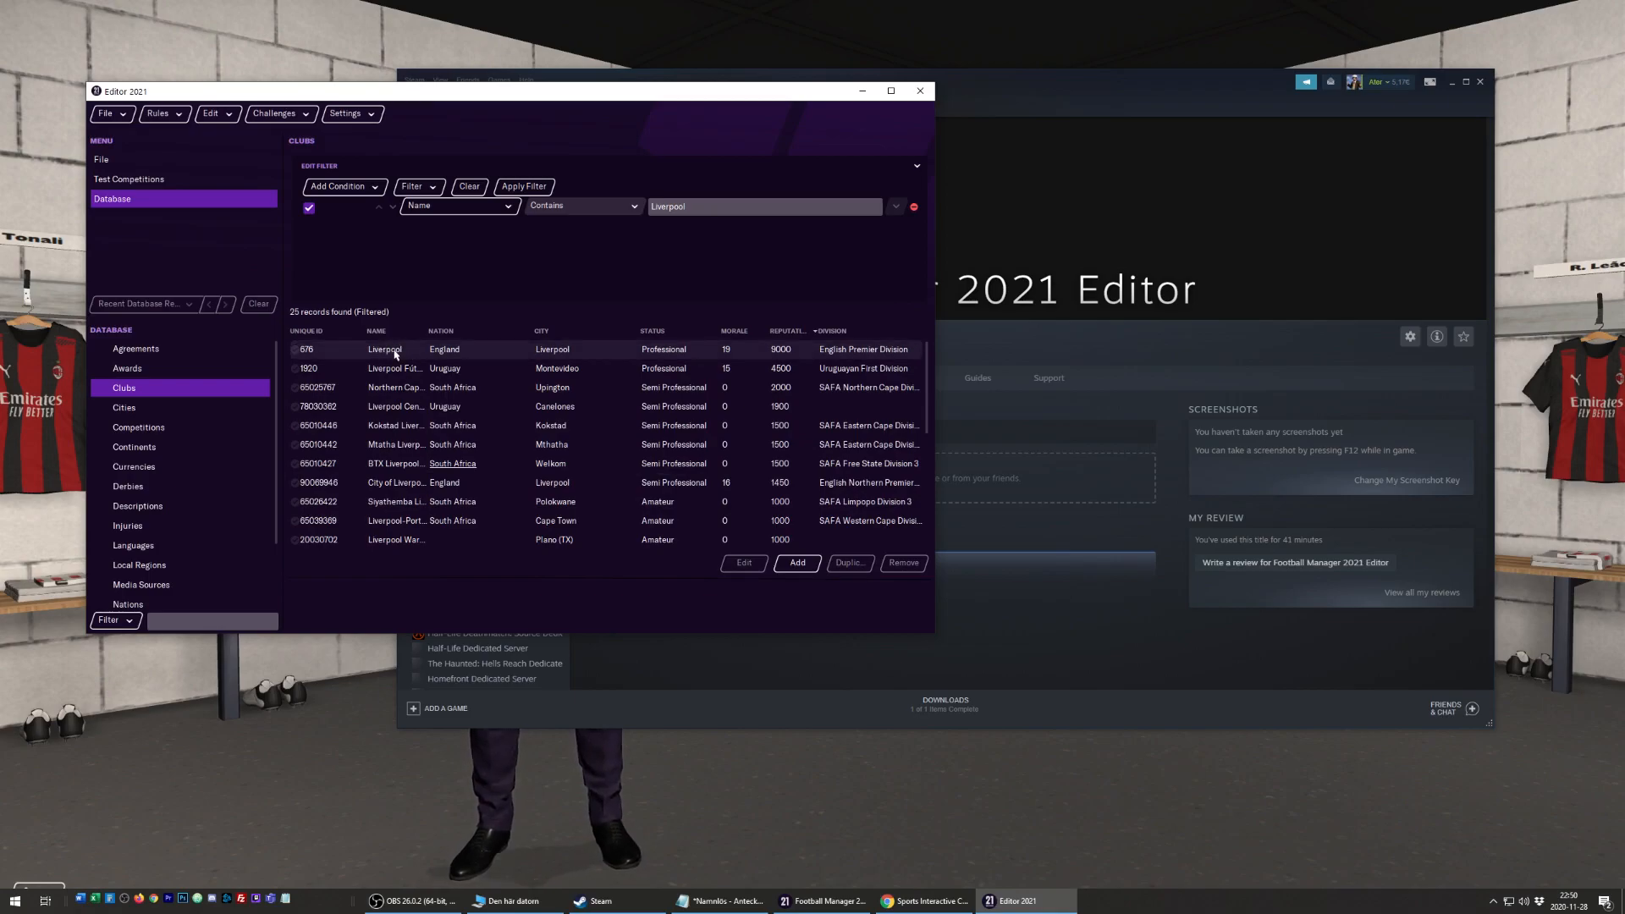
pyautogui.click(792, 331)
pyautogui.click(793, 332)
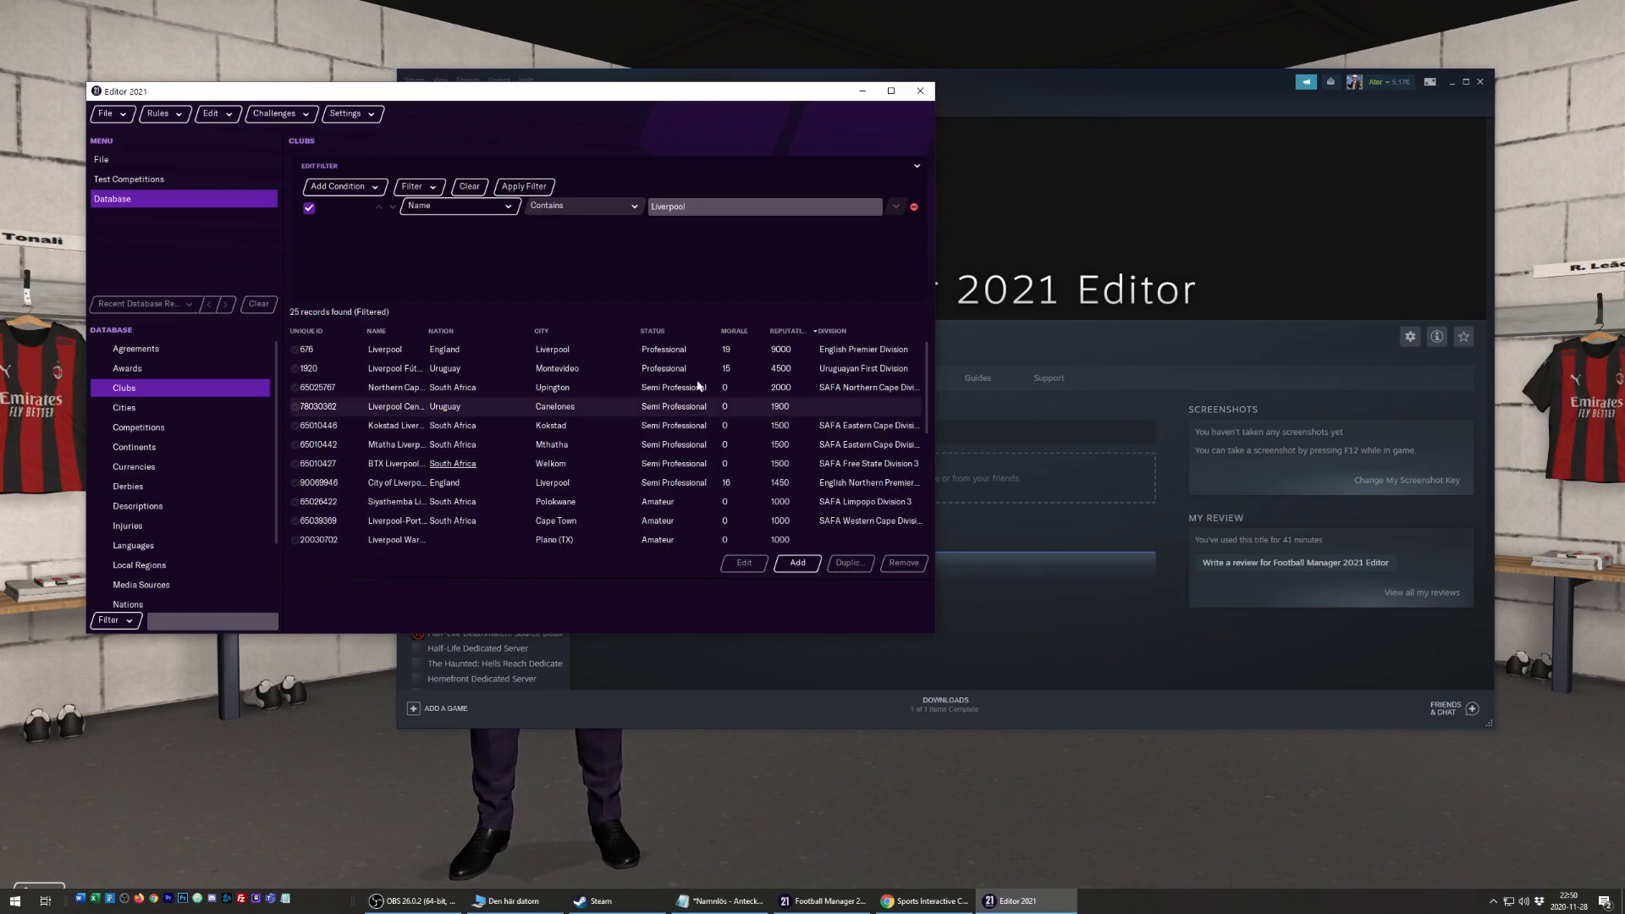
pyautogui.click(383, 350)
pyautogui.doubleClick(395, 351)
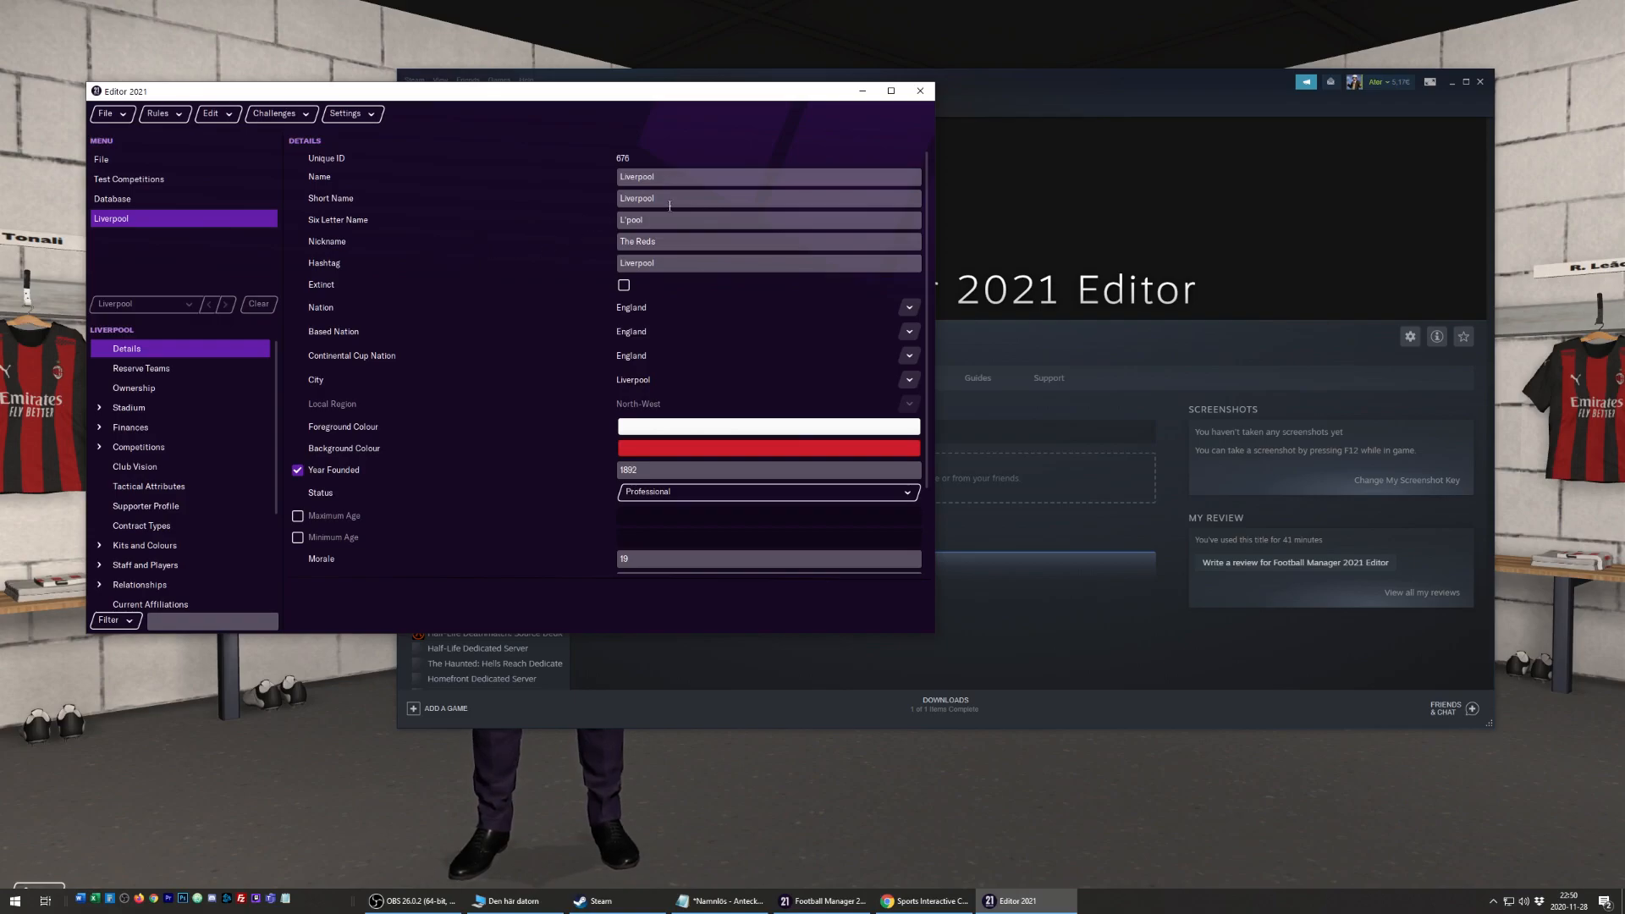
# Review Liverpool's general club details, switching briefly to the database's club list and back to the record.
pyautogui.scroll(-3, 670, 204)
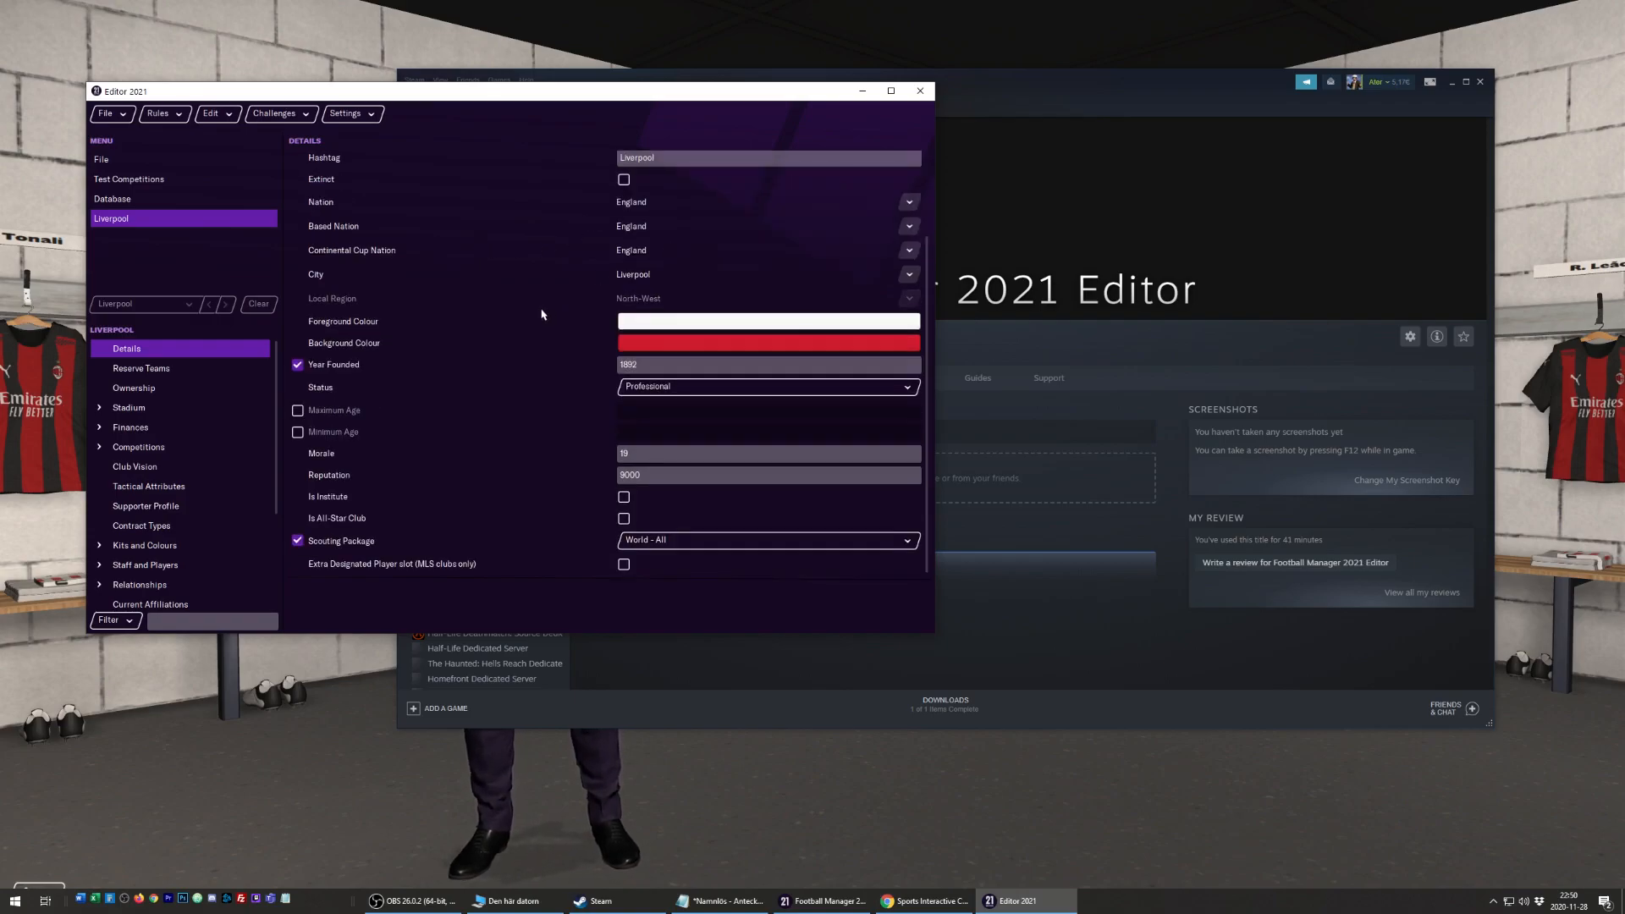
pyautogui.scroll(3, 541, 314)
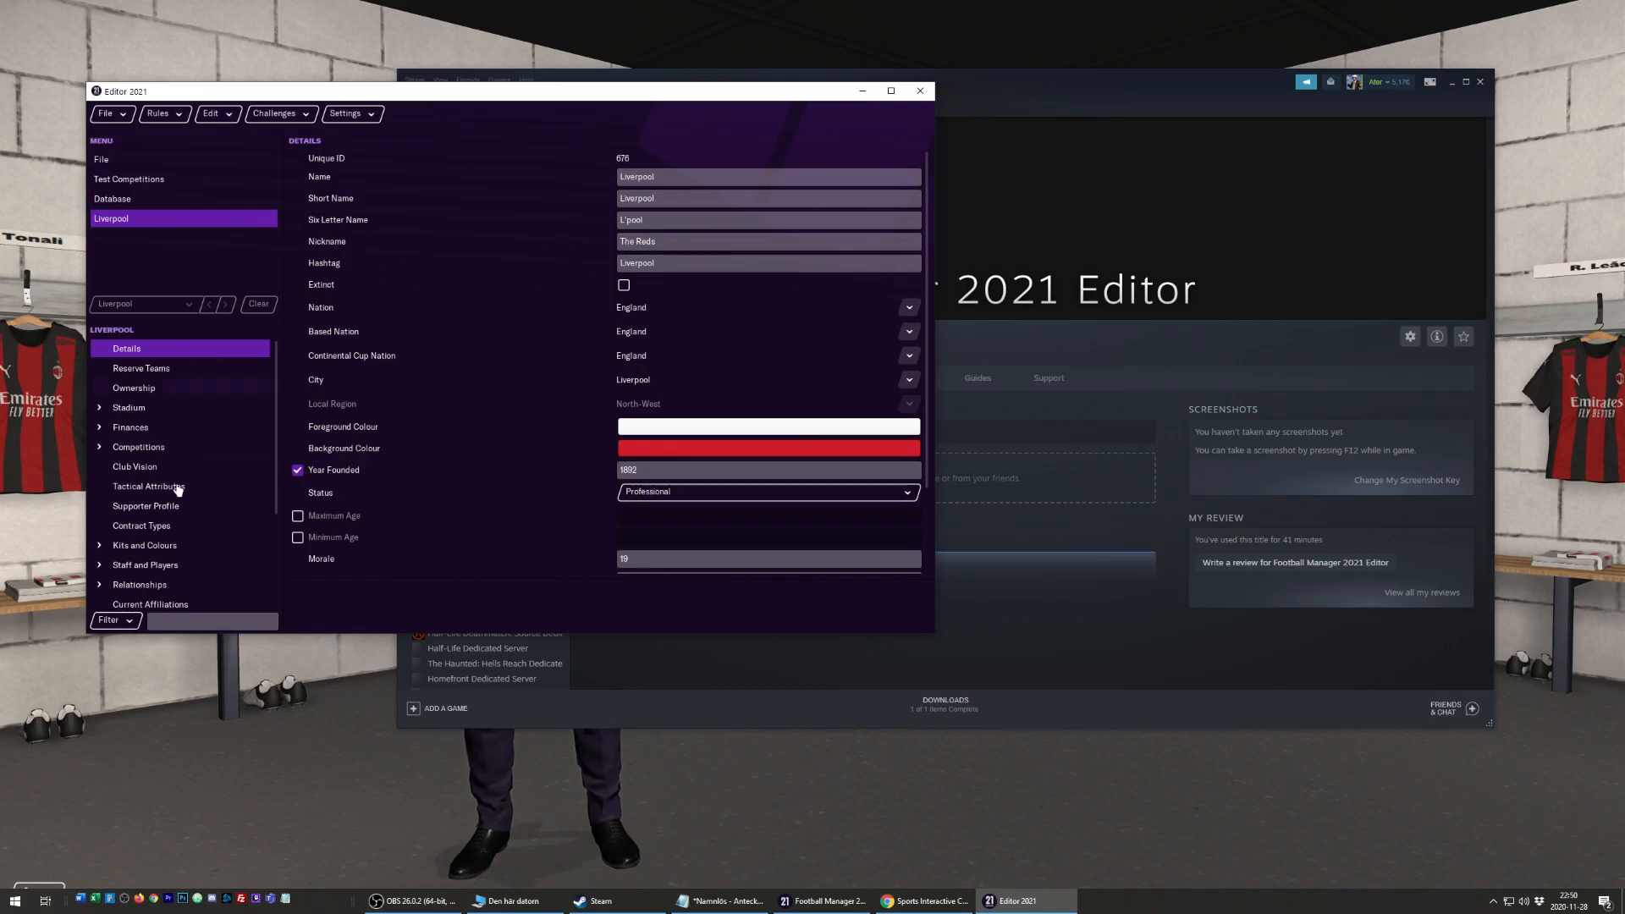
pyautogui.click(138, 202)
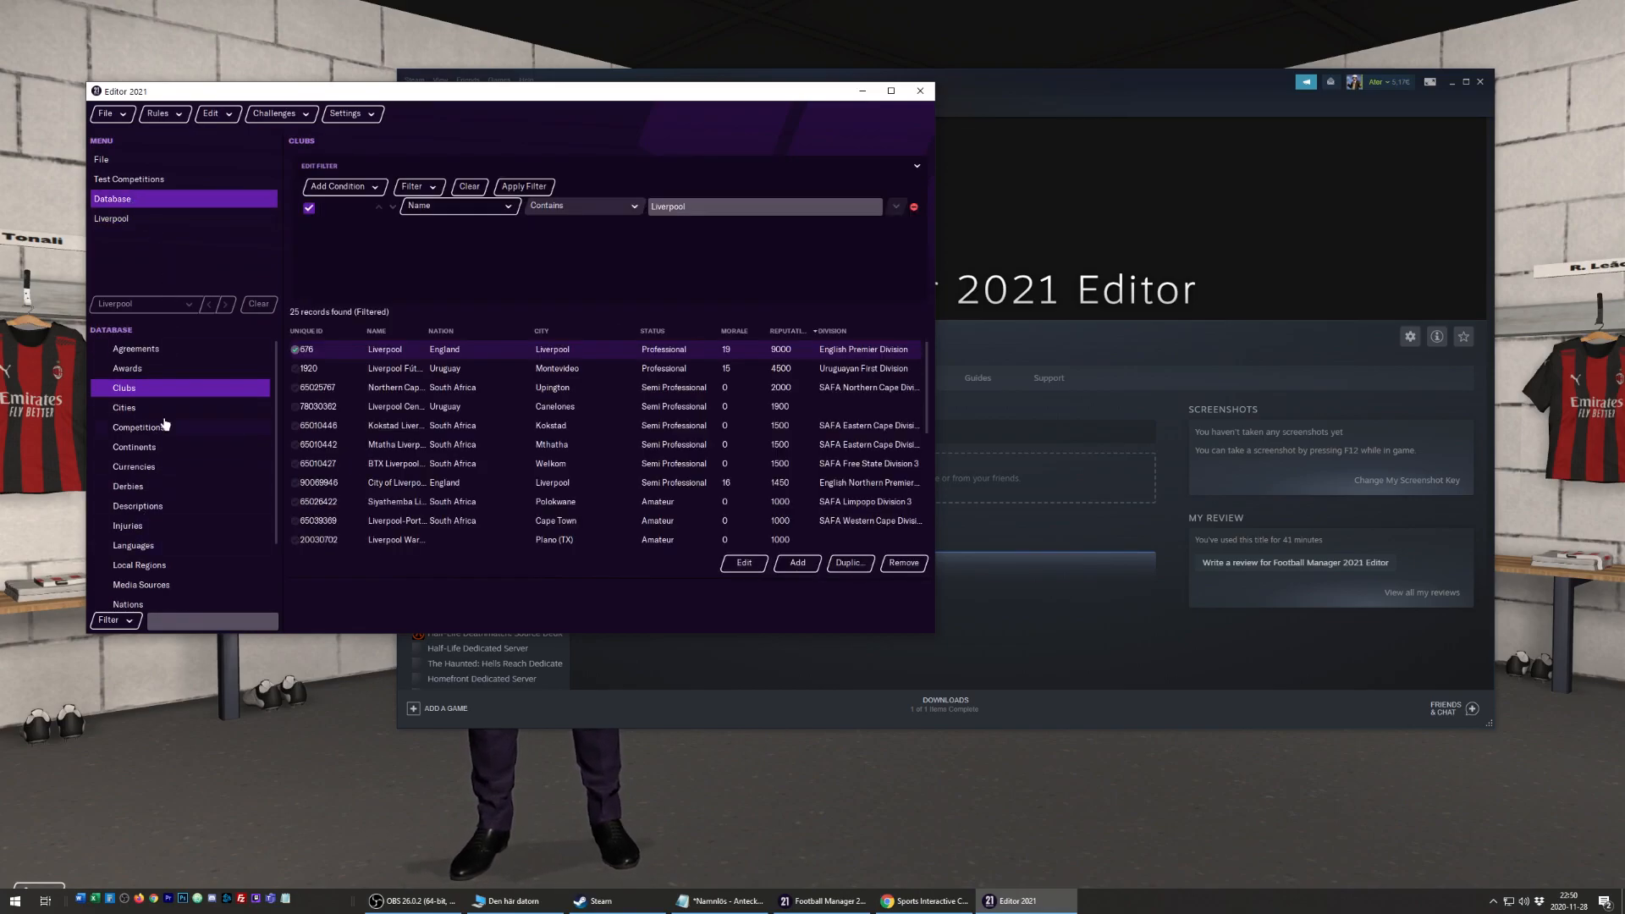
pyautogui.click(138, 222)
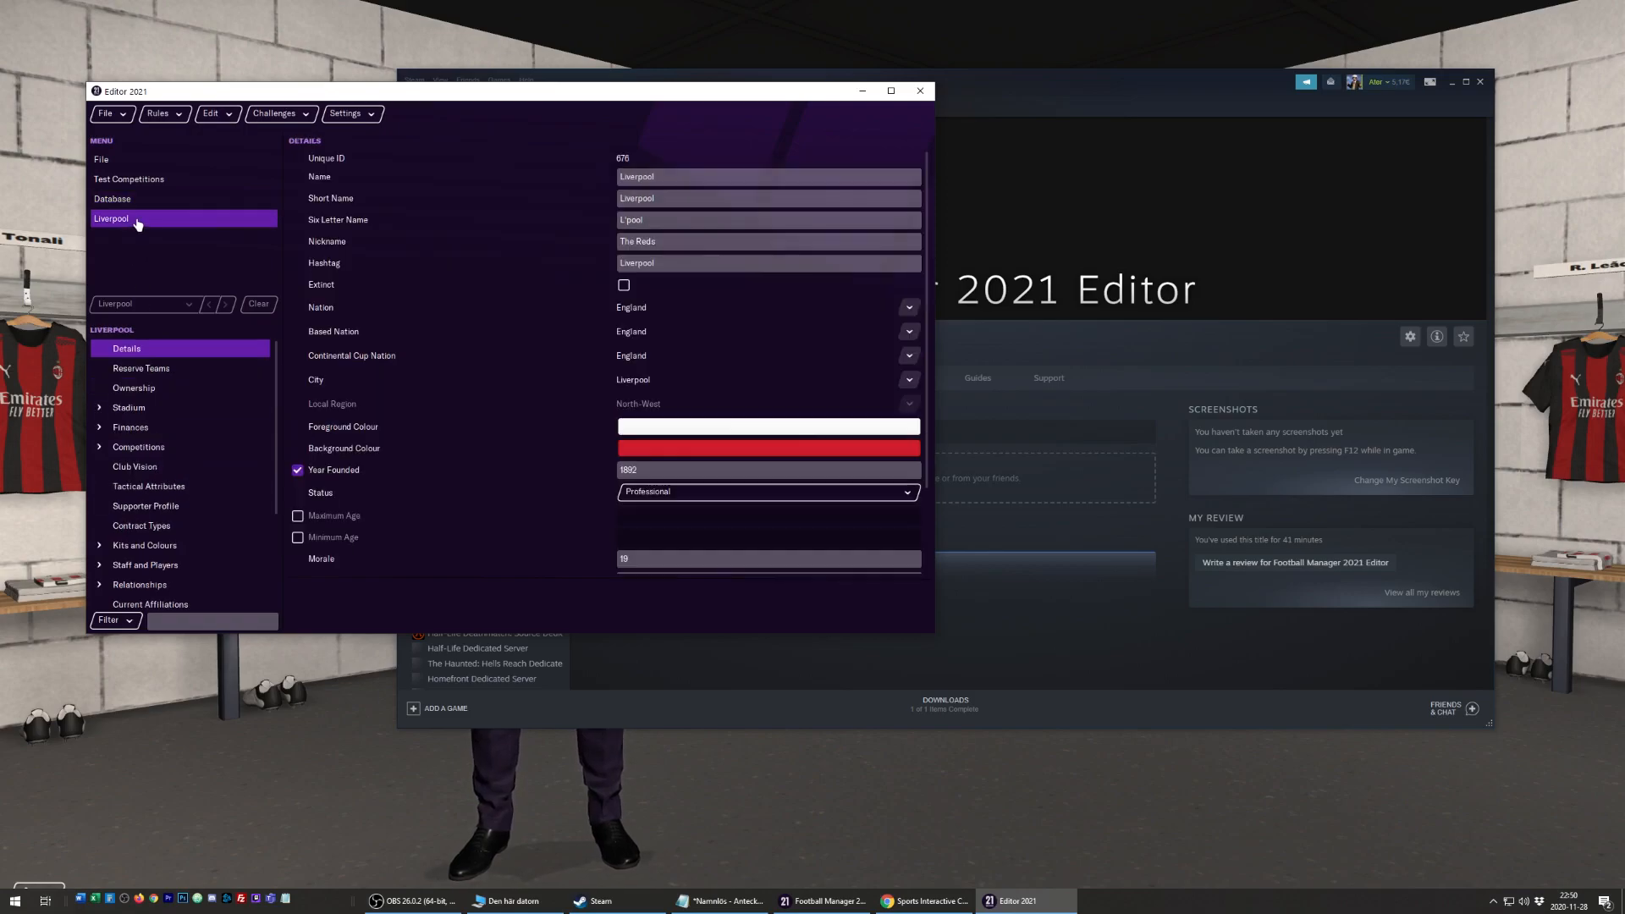
pyautogui.scroll(-1, 181, 405)
pyautogui.scroll(2, 184, 419)
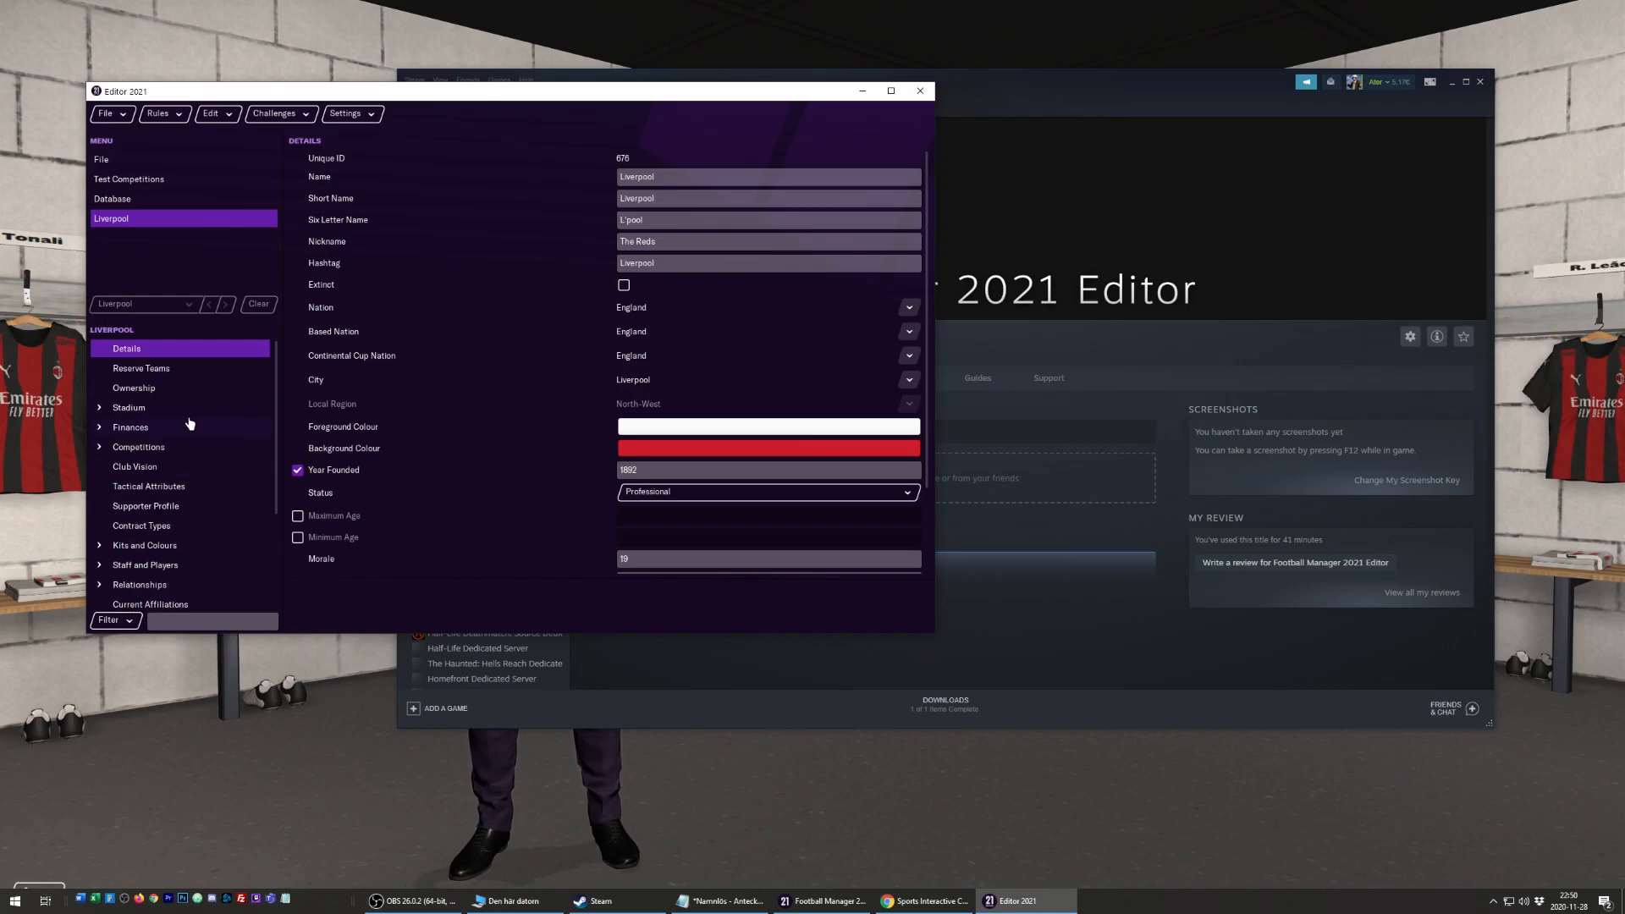
# Examine Liverpool's ownership, general stadium settings, general finances and sell-on clauses.
pyautogui.click(155, 388)
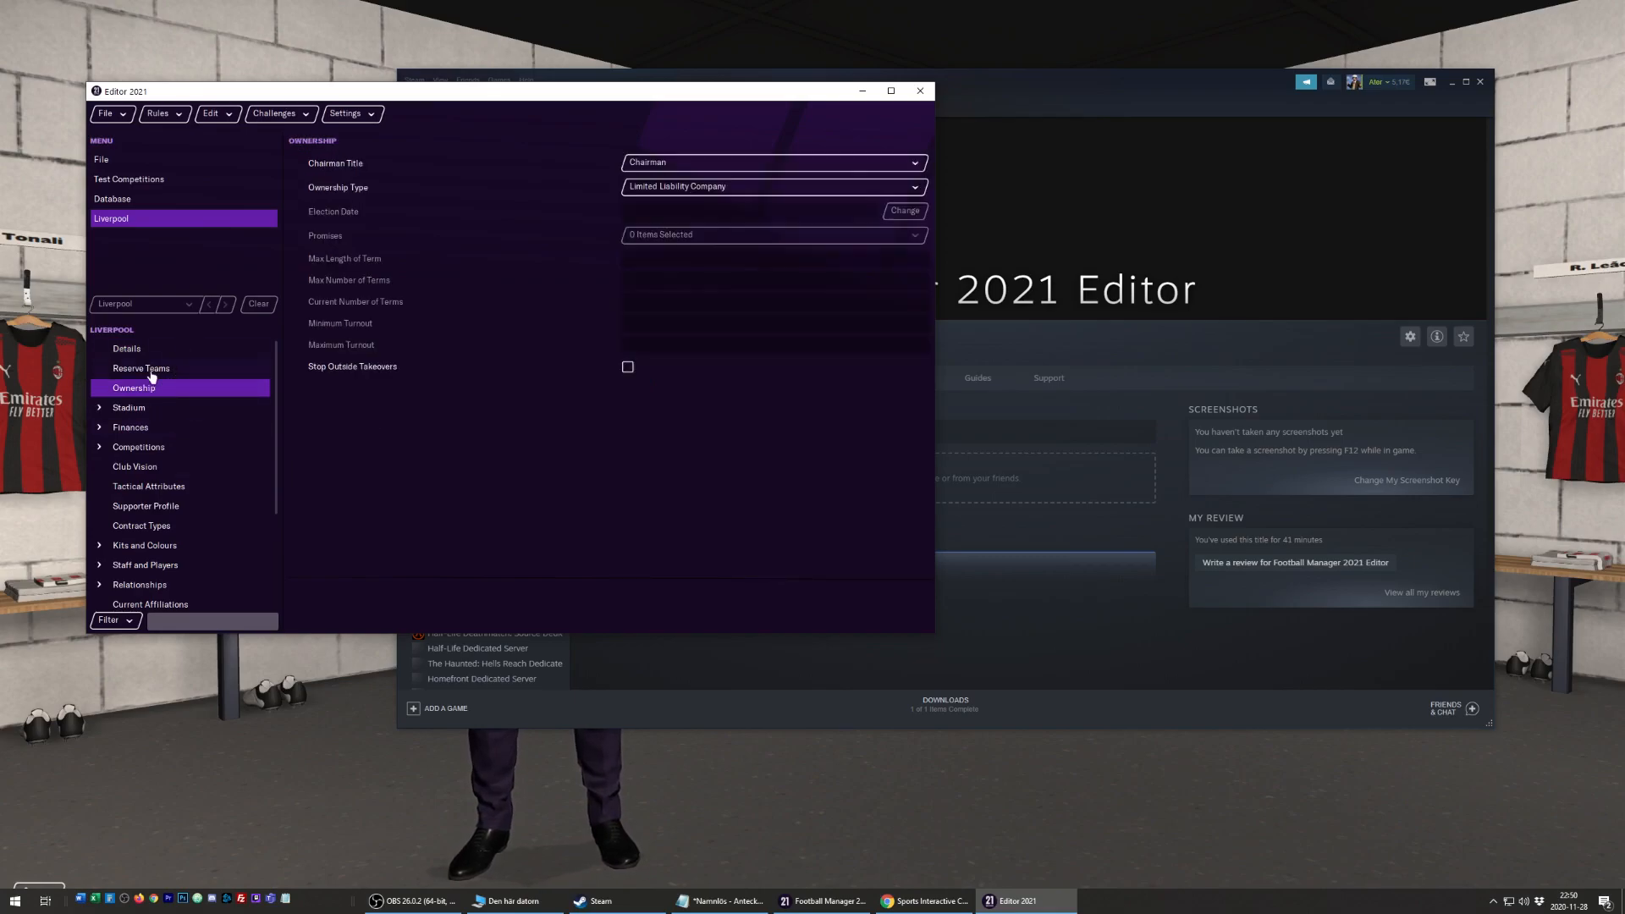
pyautogui.click(152, 407)
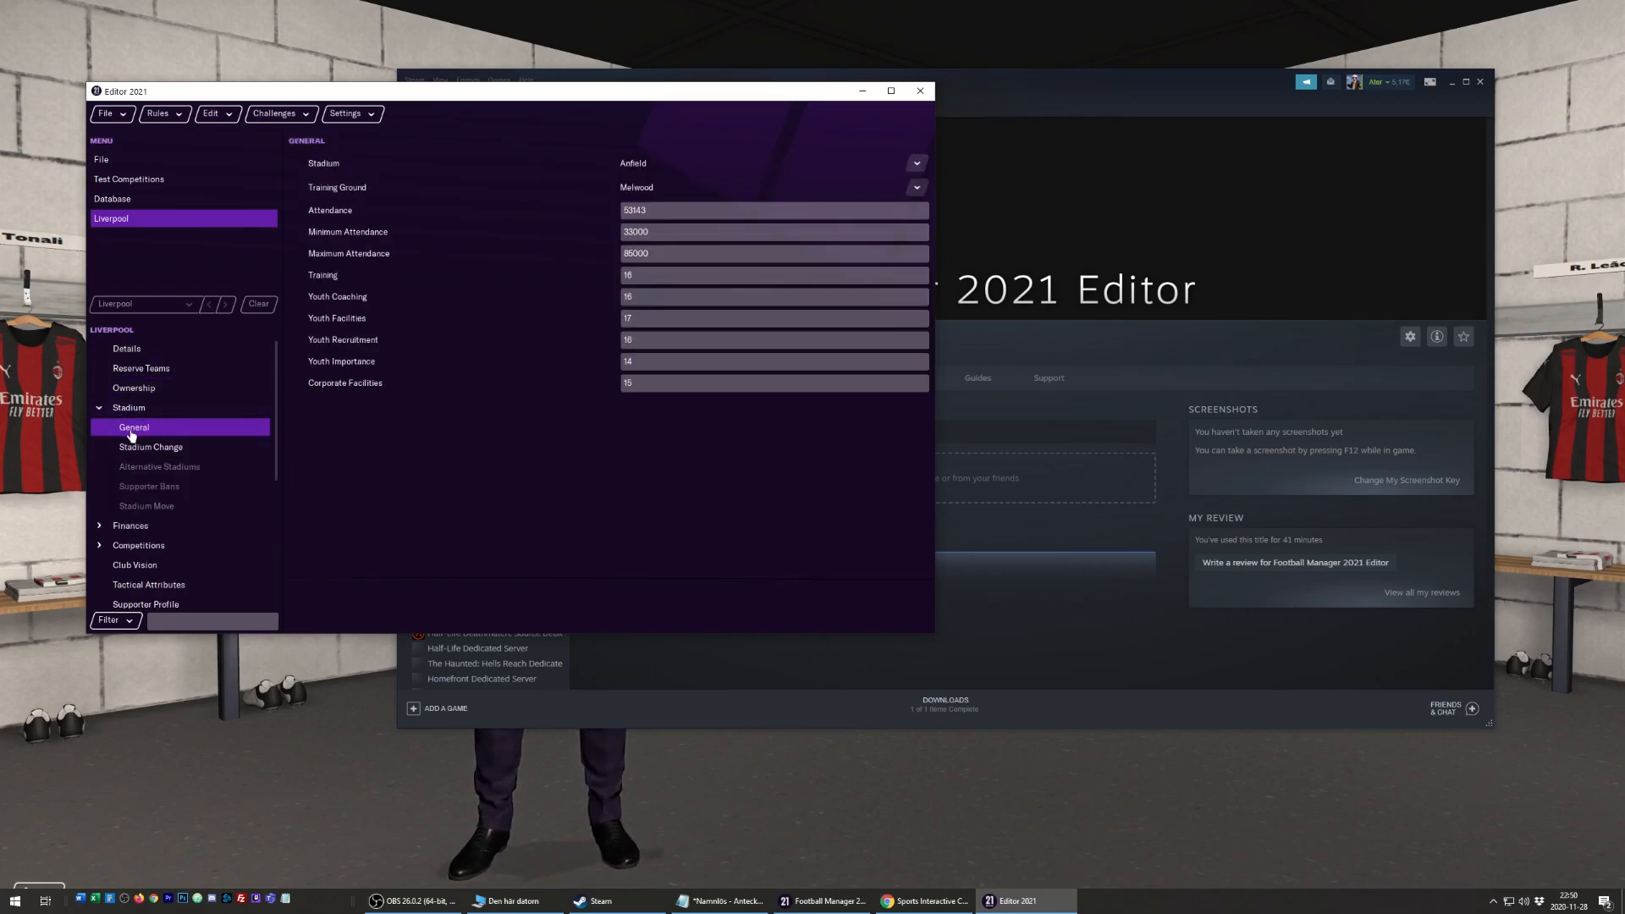
pyautogui.click(136, 526)
pyautogui.scroll(-3, 167, 471)
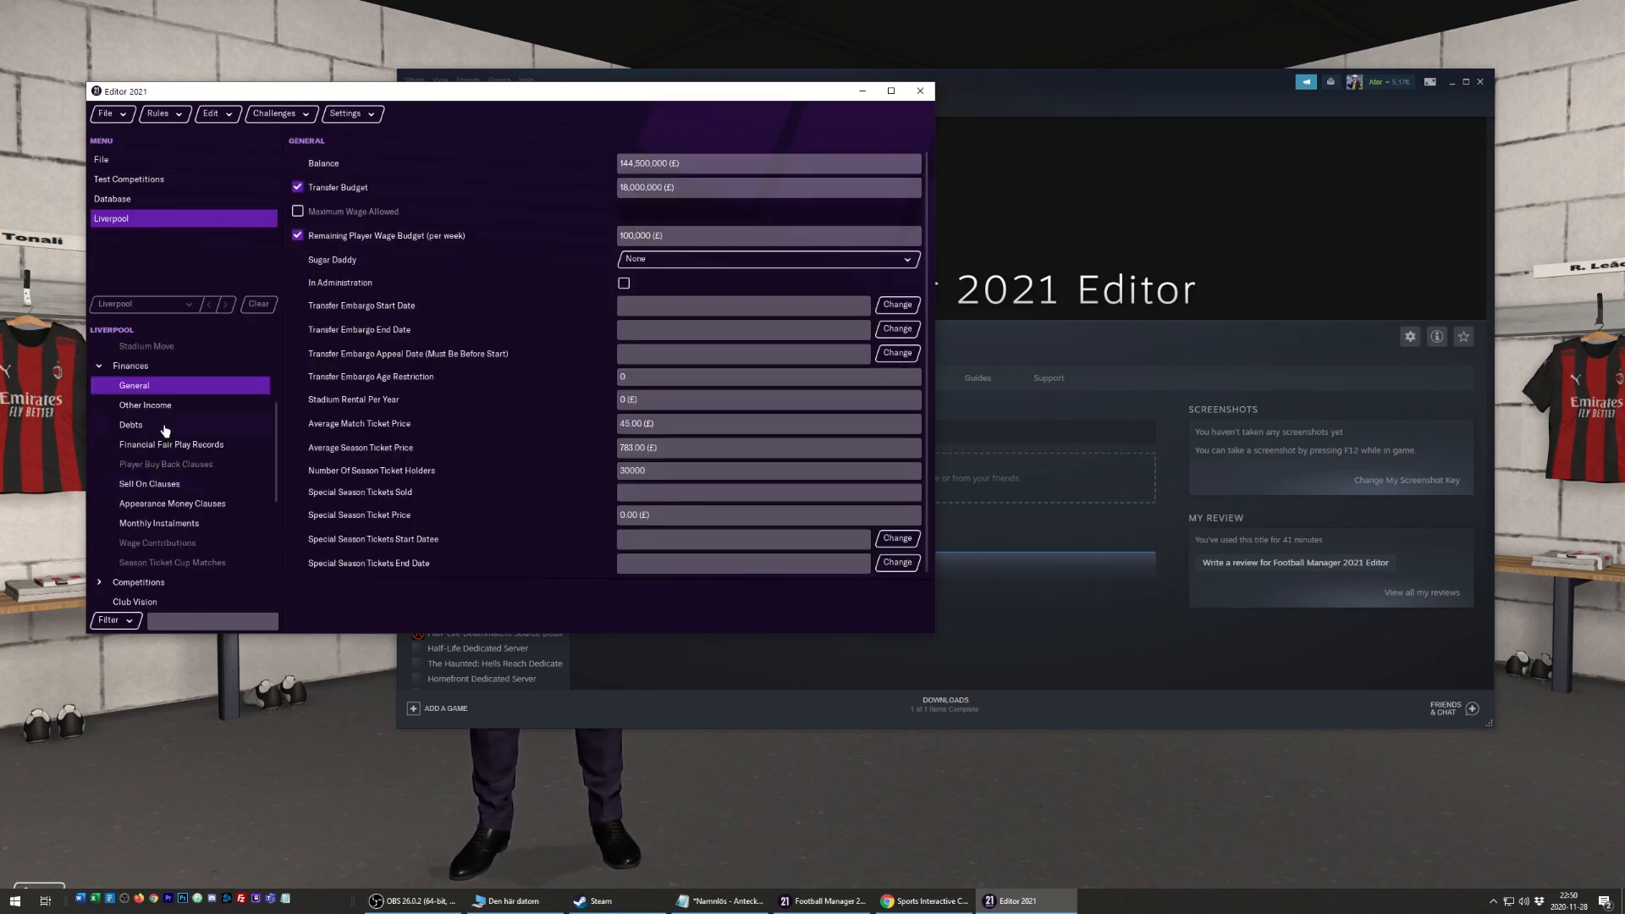
pyautogui.scroll(-1, 216, 493)
pyautogui.scroll(1, 211, 491)
pyautogui.click(165, 484)
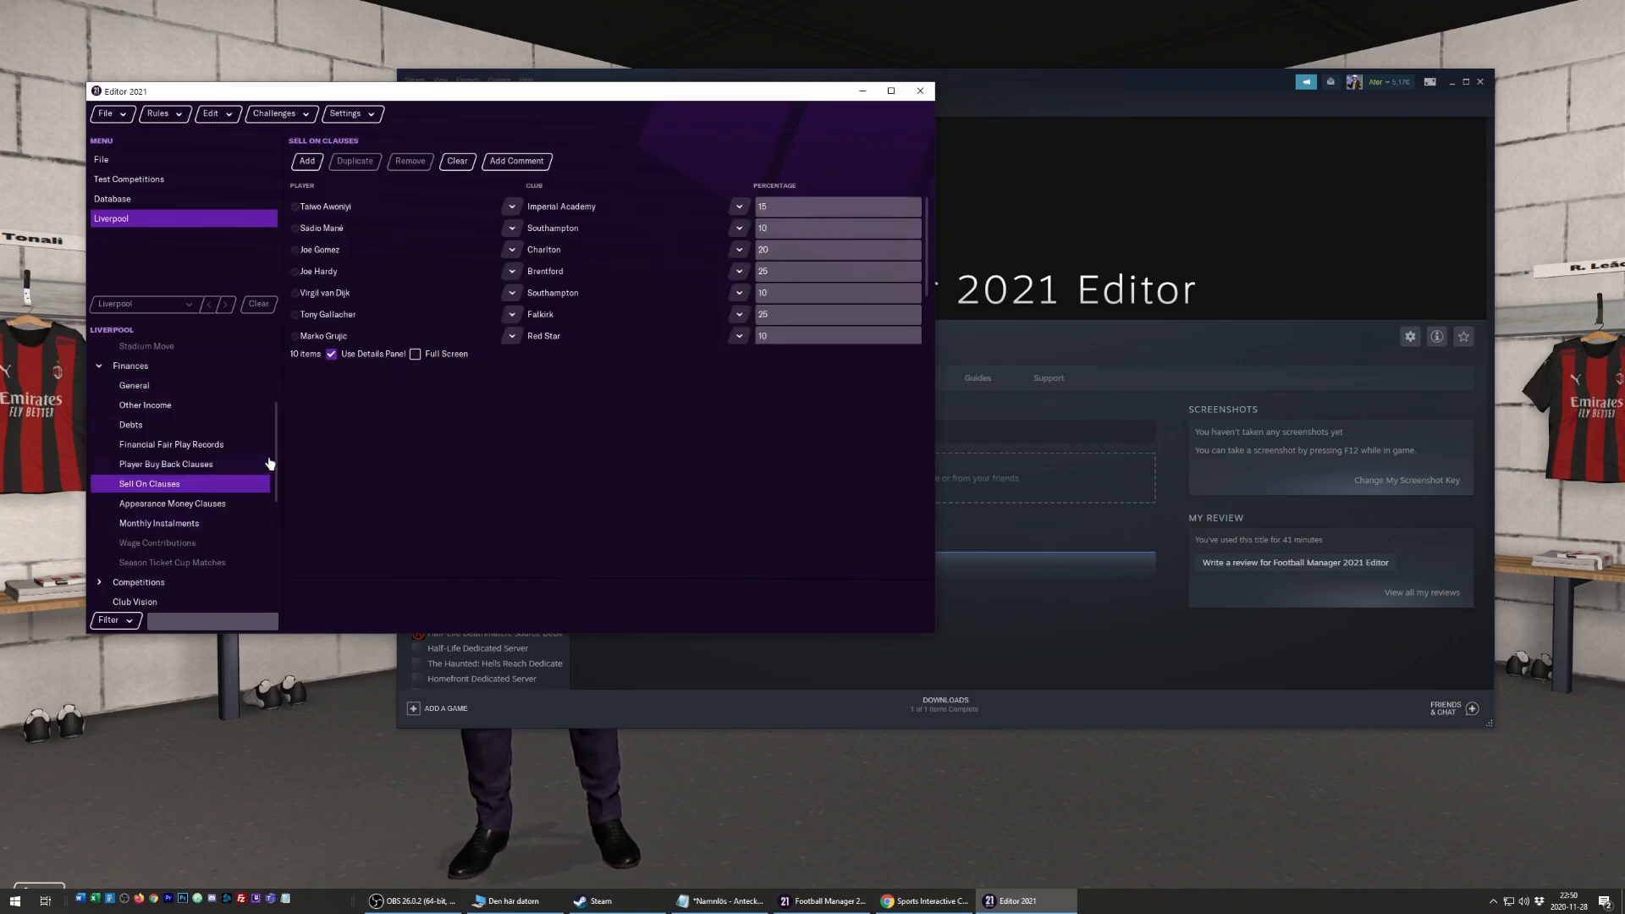
# Examine Liverpool's club vision, contract types, validated current affiliations and team league history.
pyautogui.scroll(-1, 268, 457)
pyautogui.click(155, 550)
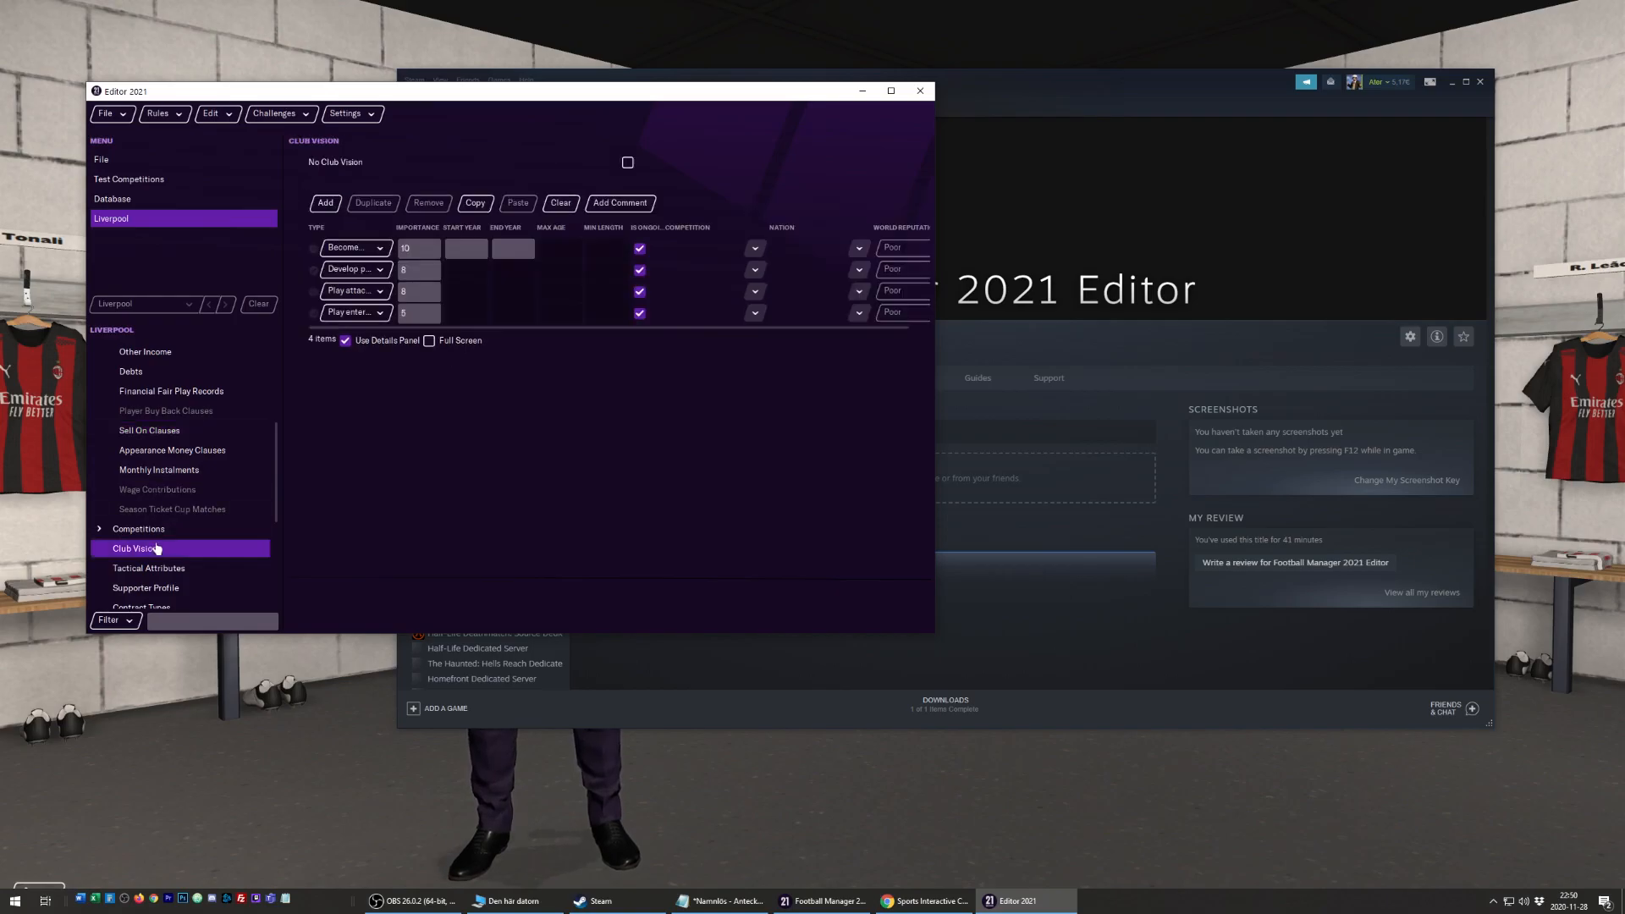
pyautogui.scroll(-1, 185, 500)
pyautogui.scroll(-1, 199, 493)
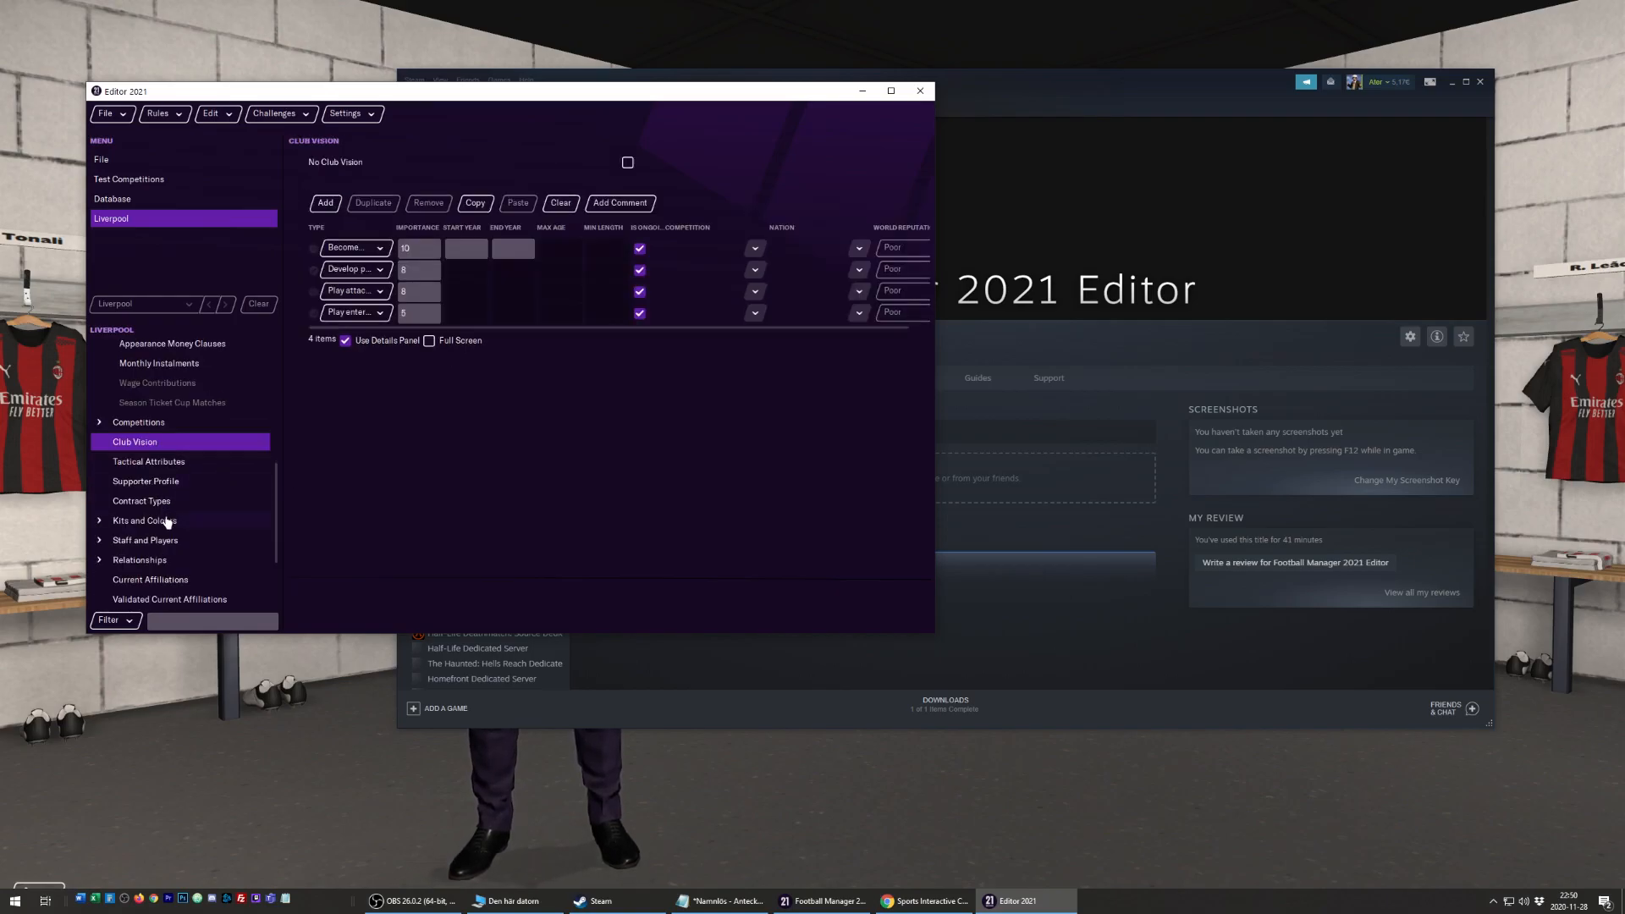
pyautogui.click(160, 499)
pyautogui.scroll(-1, 162, 499)
pyautogui.scroll(-1, 163, 497)
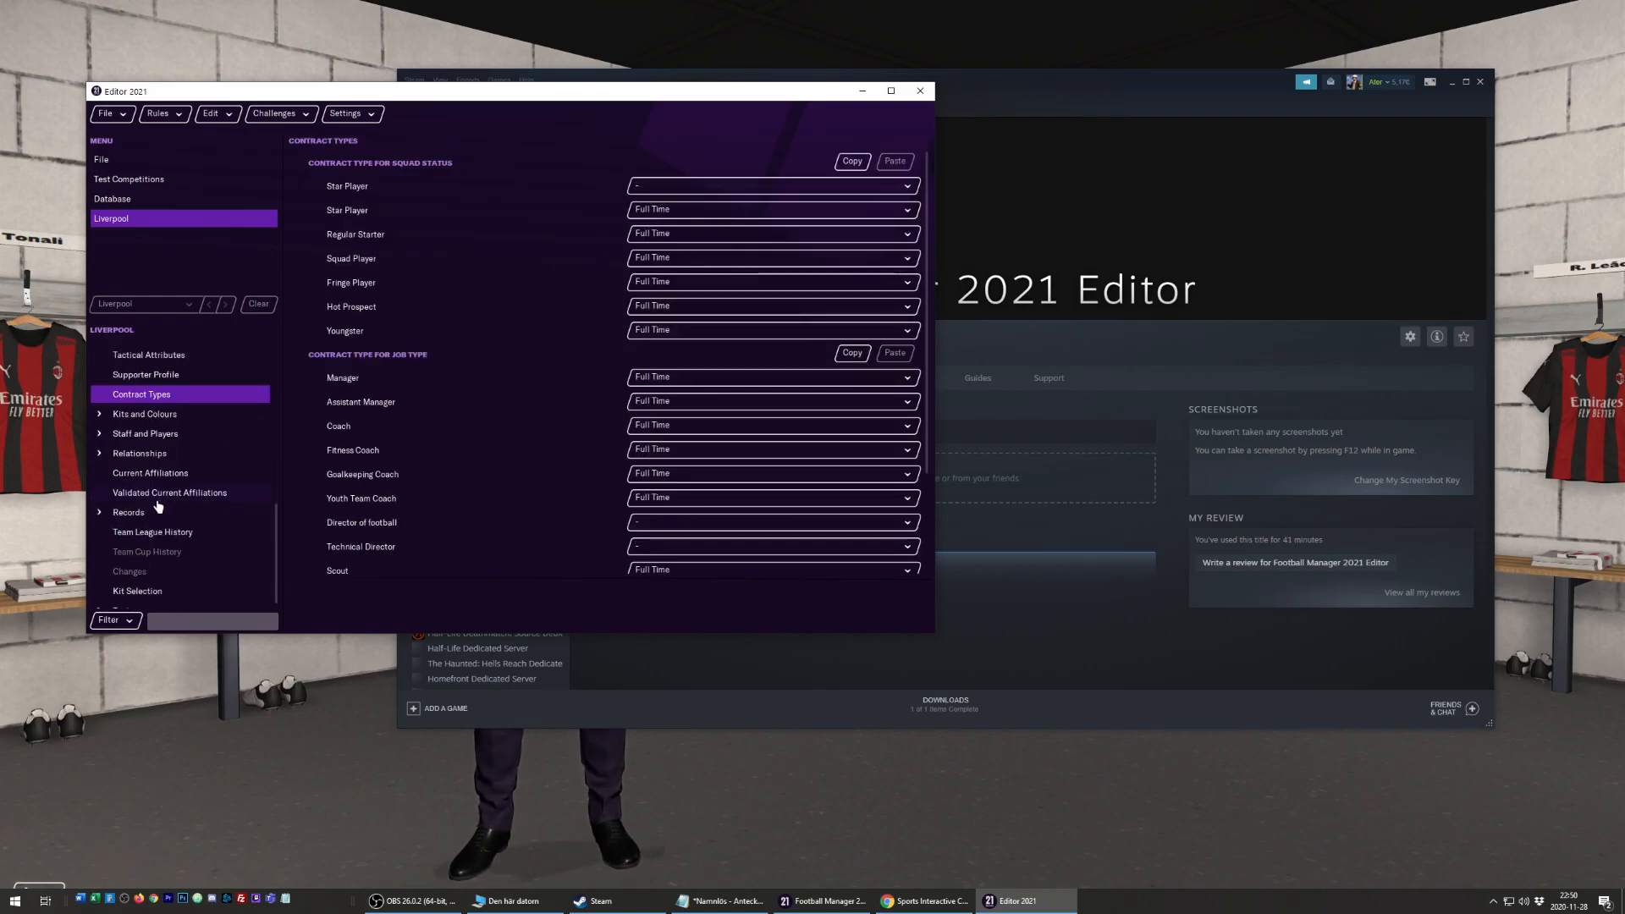
pyautogui.click(154, 492)
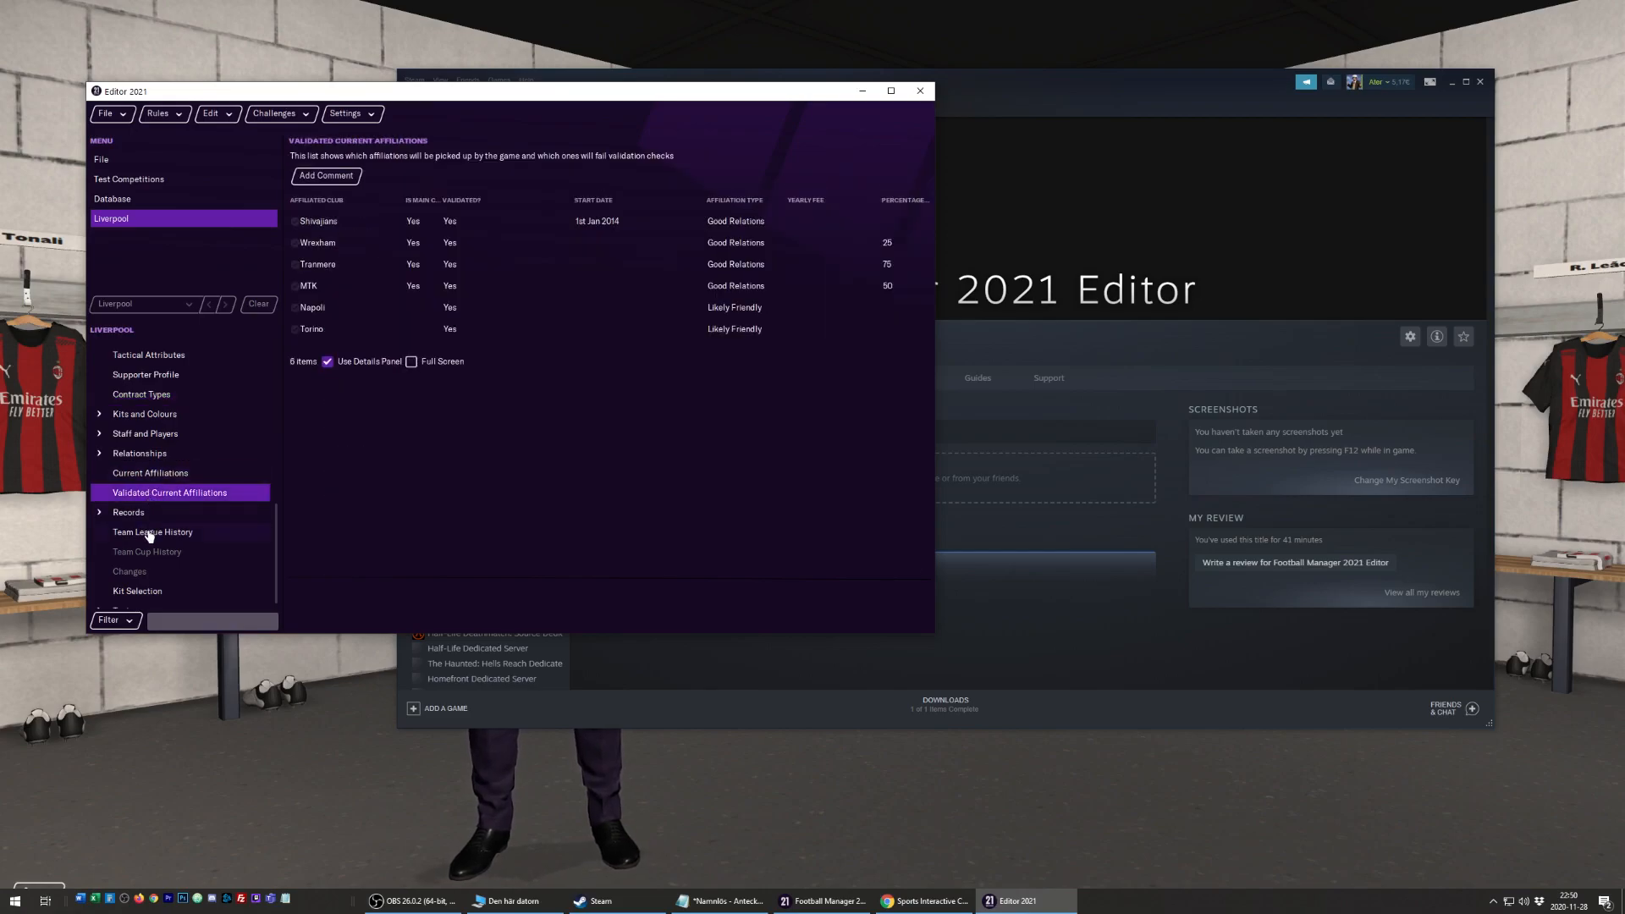
pyautogui.click(154, 532)
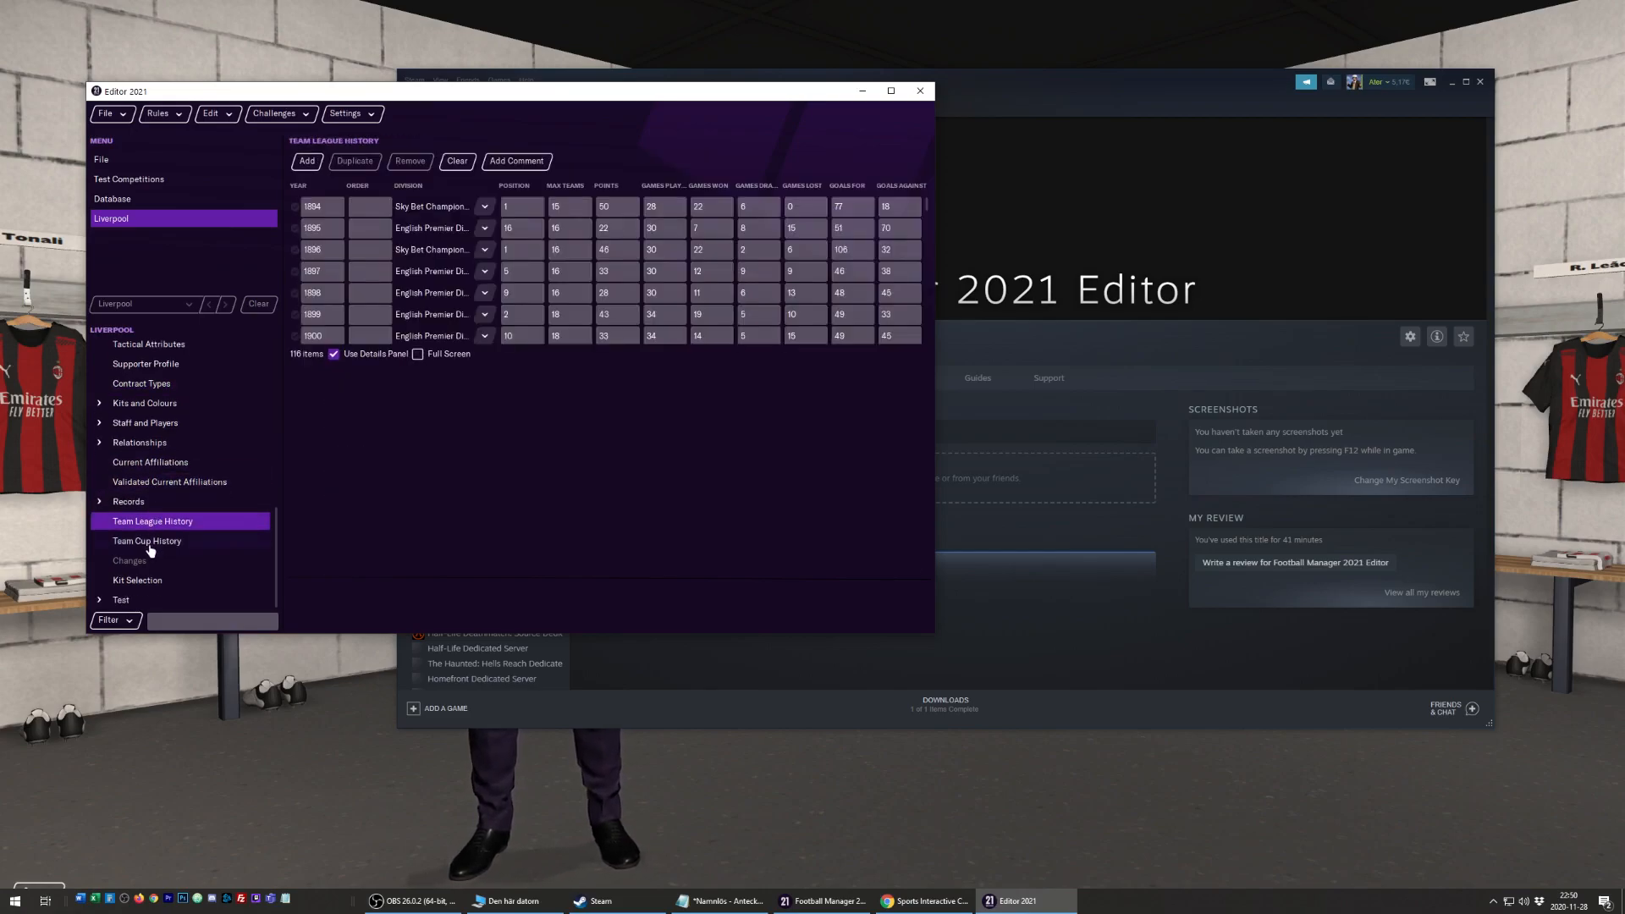
pyautogui.scroll(3, 142, 585)
pyautogui.scroll(3, 159, 518)
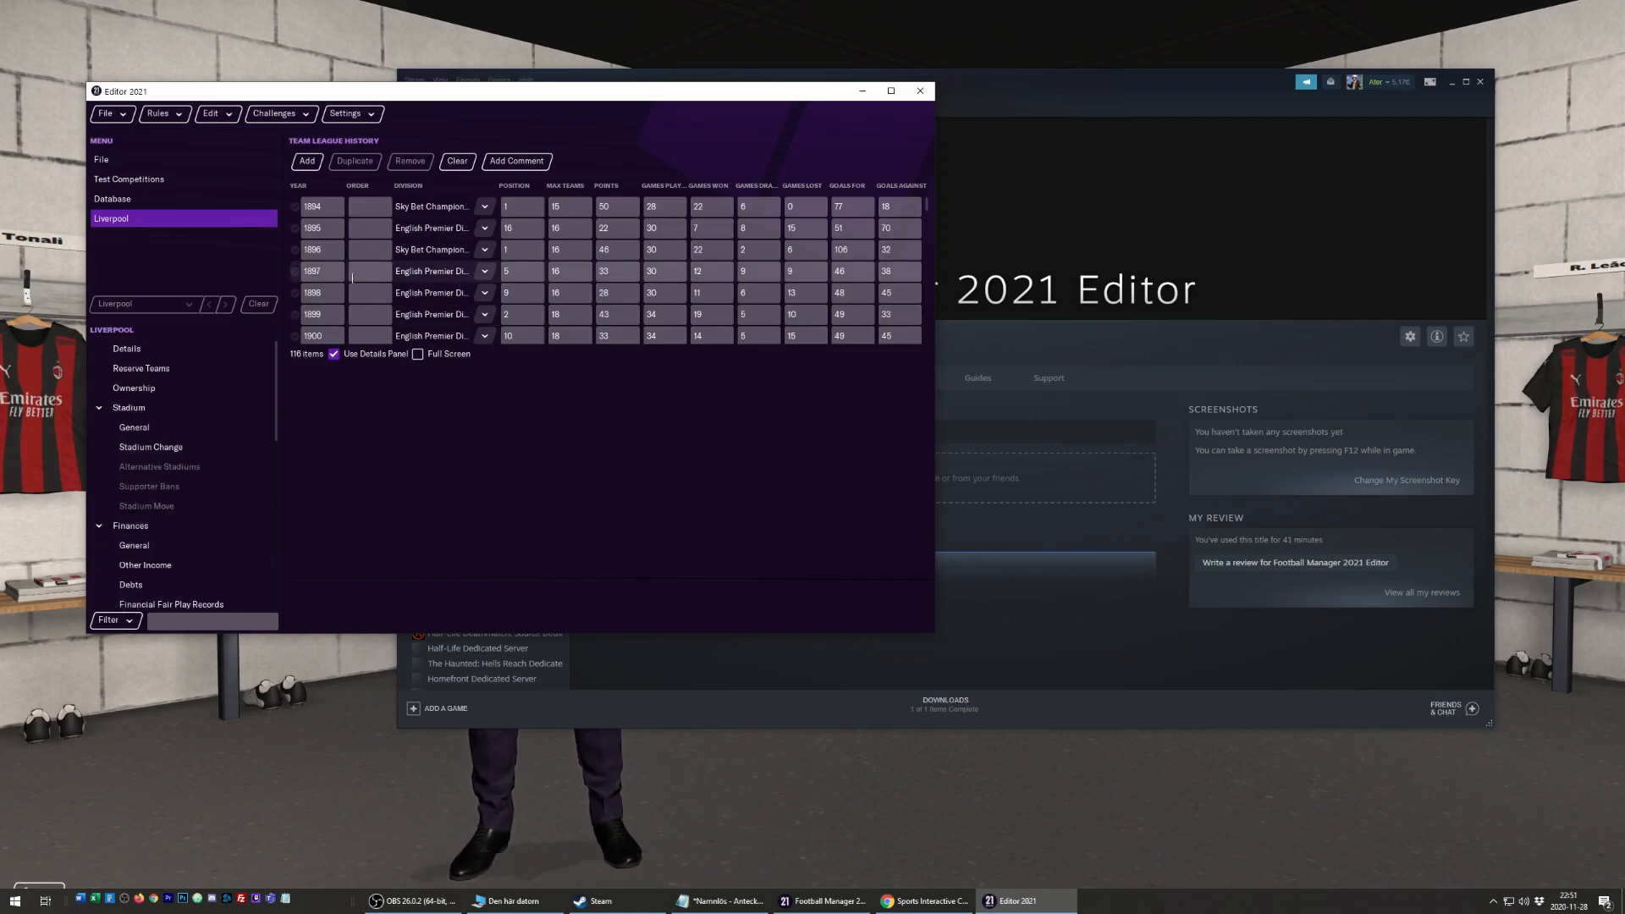
# Filter the database's competitions by name containing English Premier Division.
pyautogui.click(168, 201)
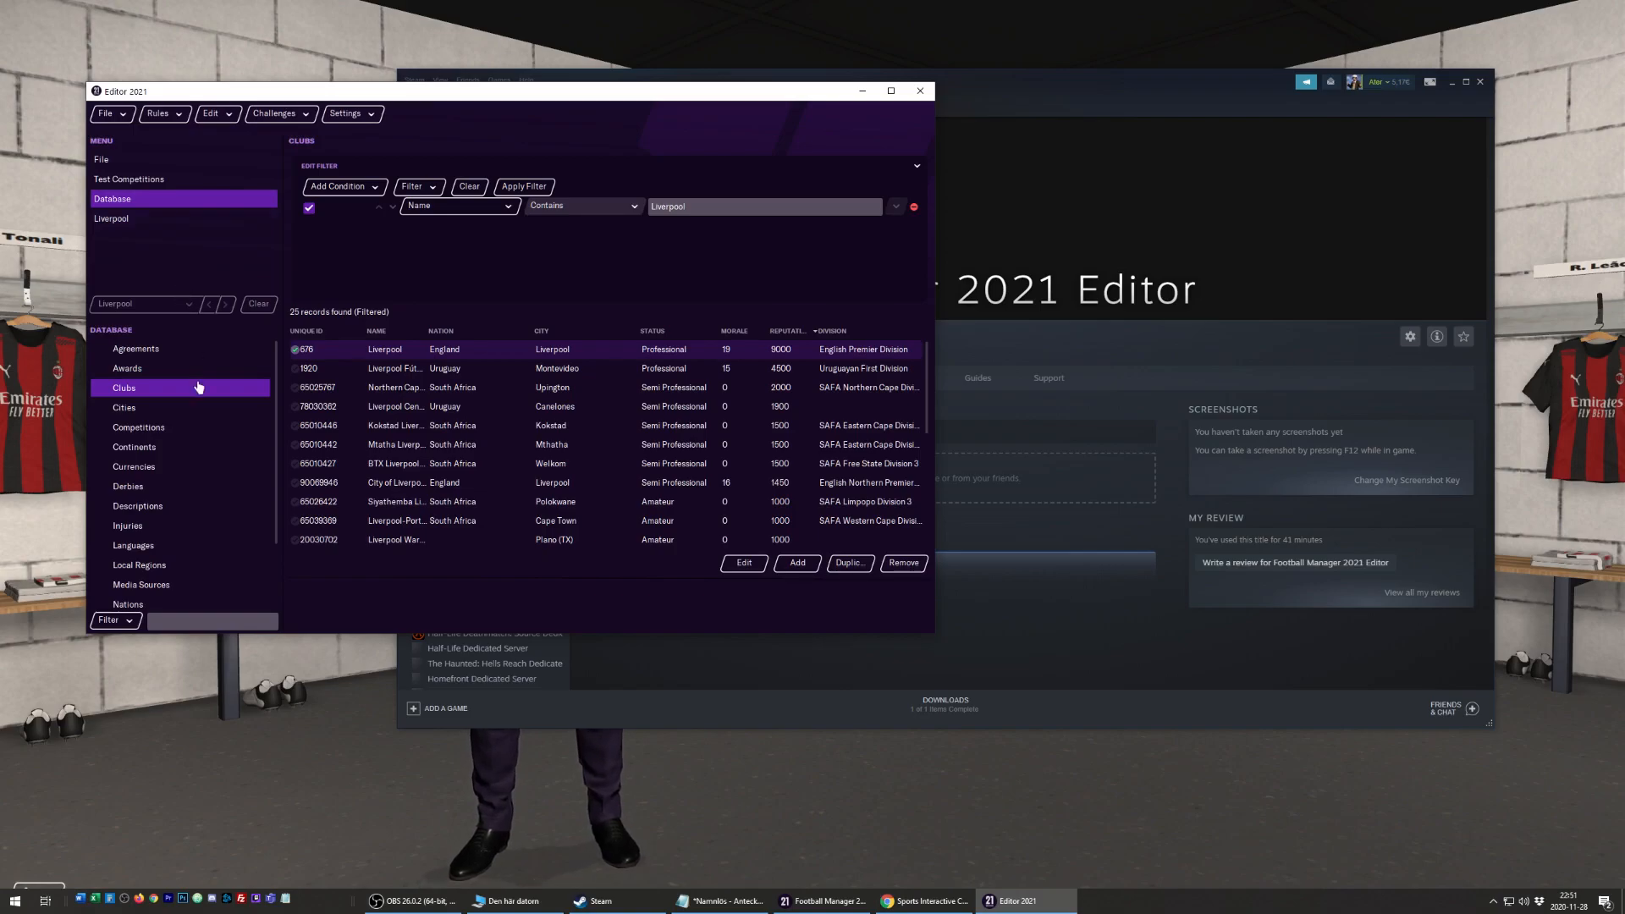
pyautogui.click(176, 429)
pyautogui.click(356, 188)
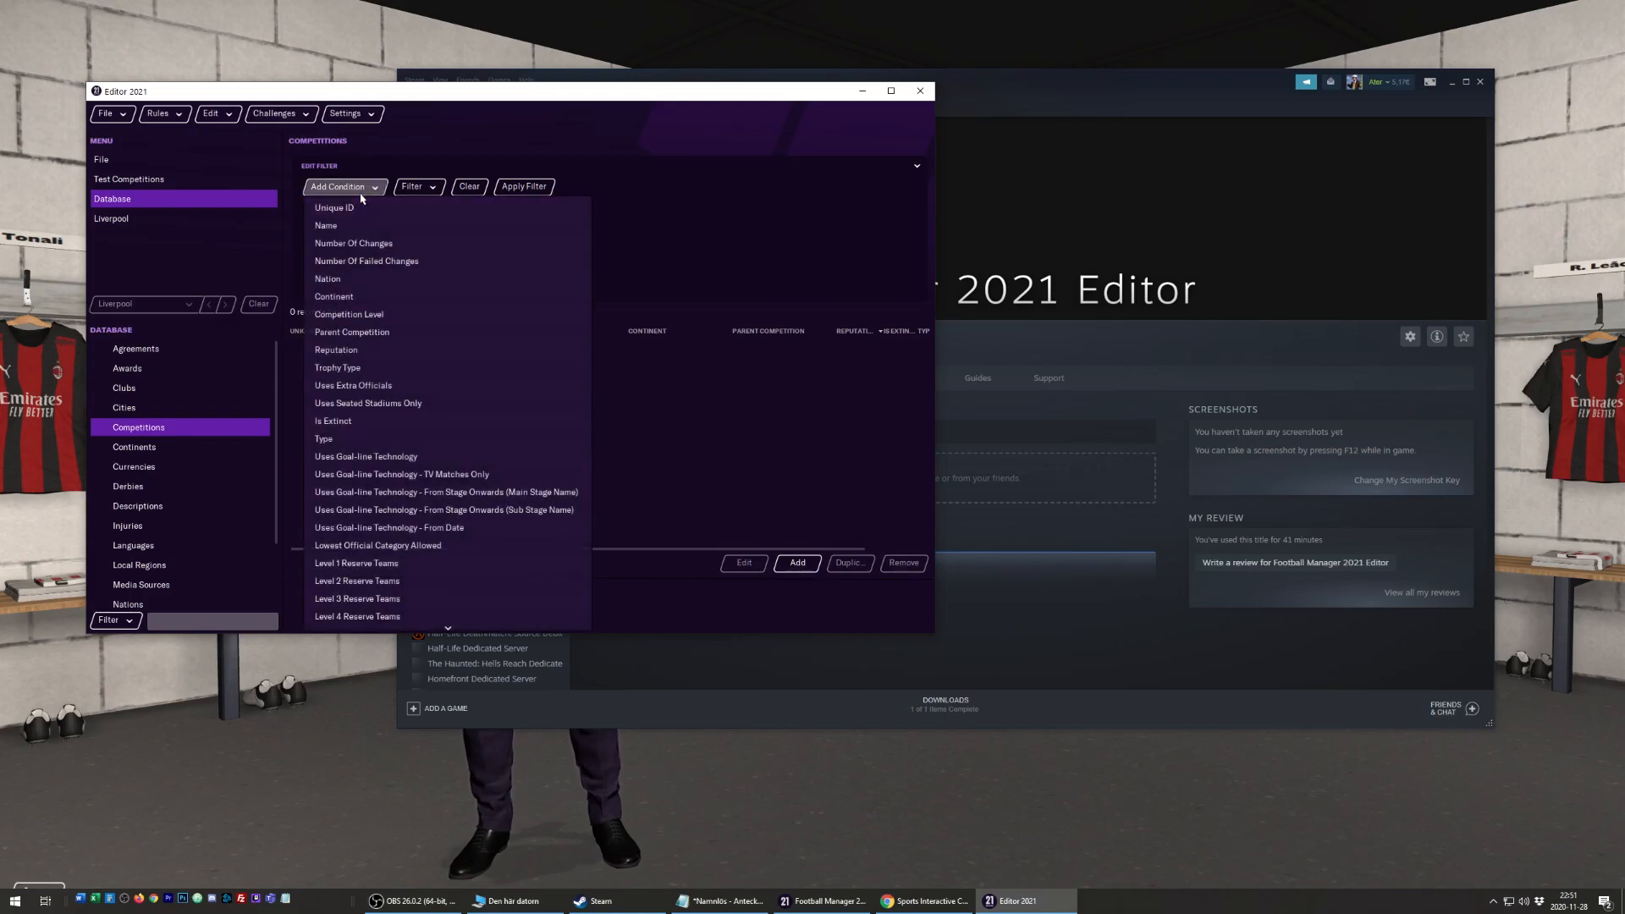
pyautogui.click(356, 225)
pyautogui.click(703, 208)
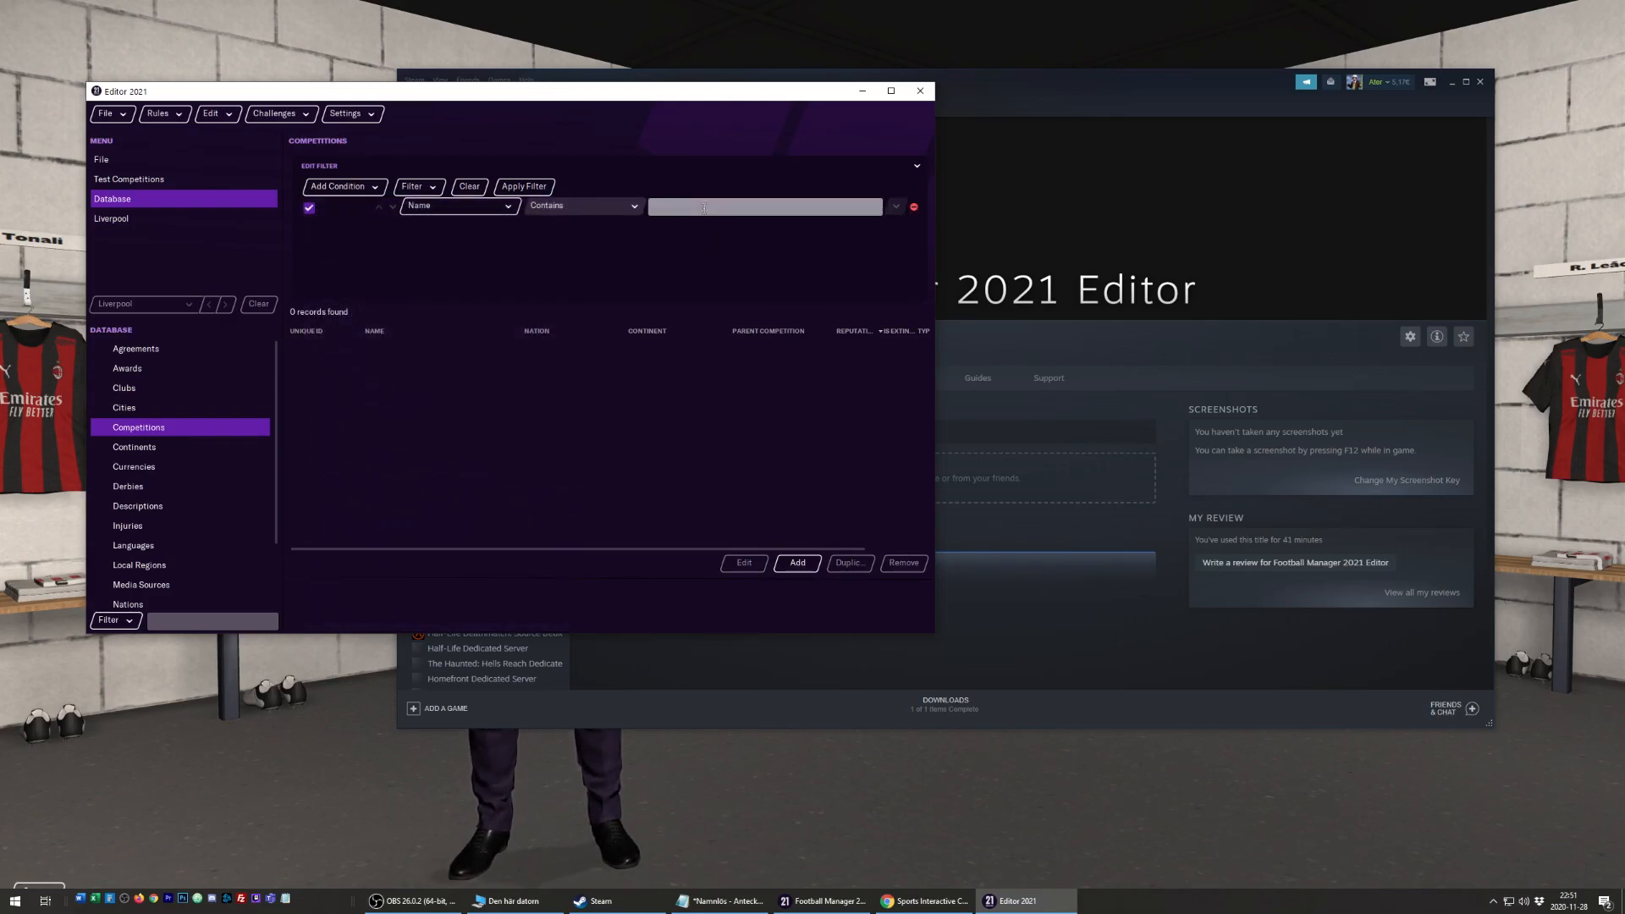
pyautogui.write('prem')
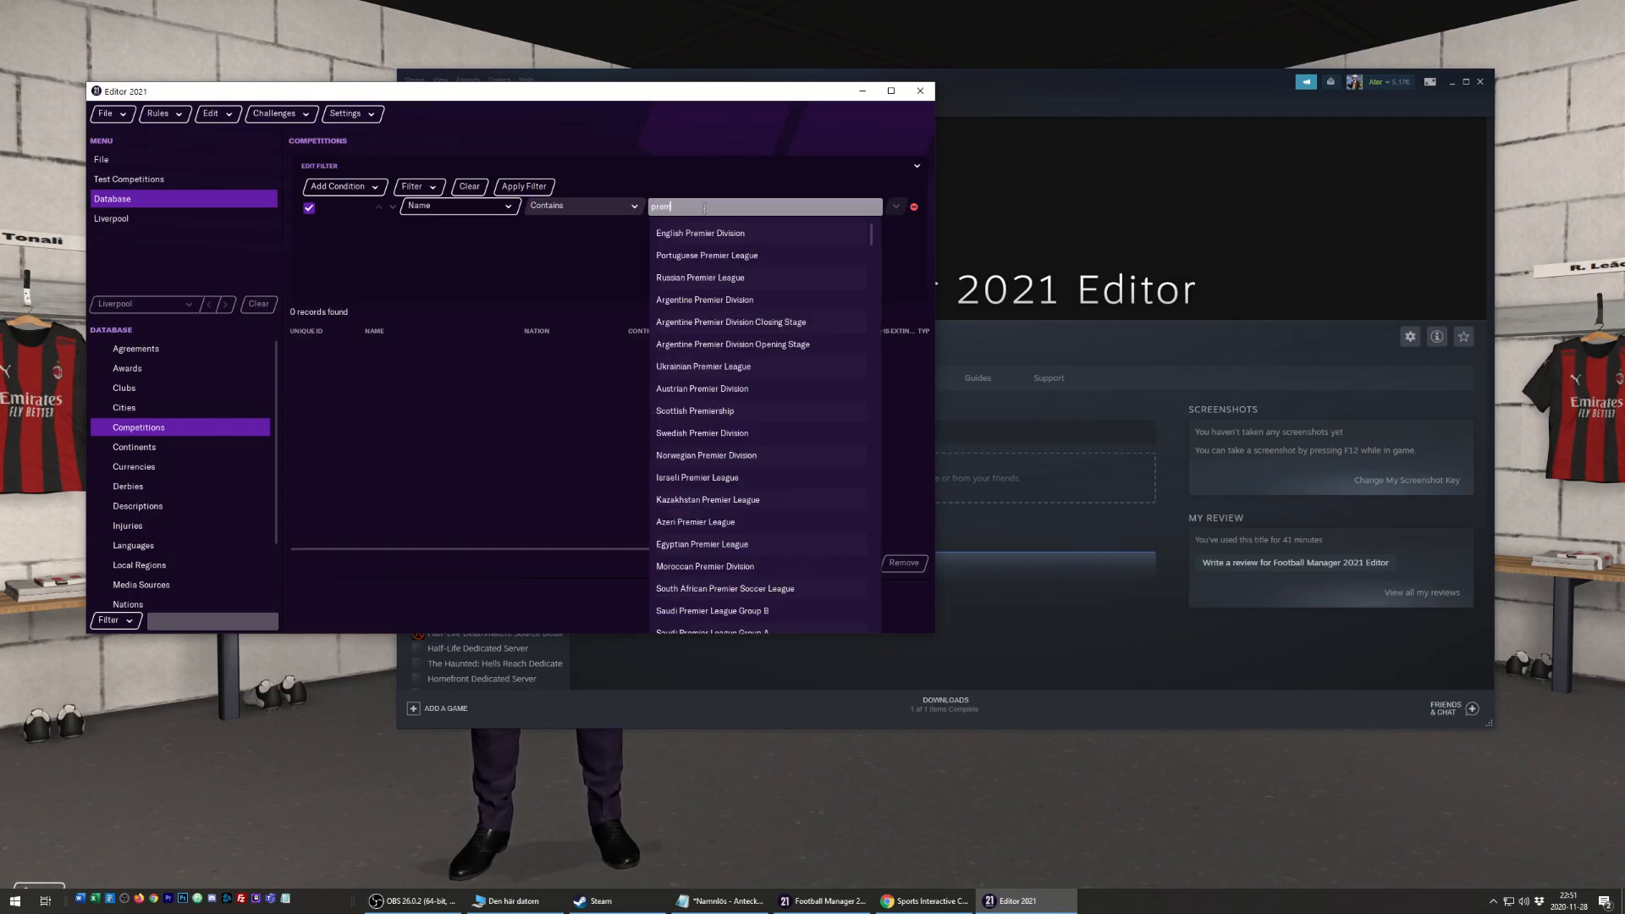
pyautogui.click(732, 232)
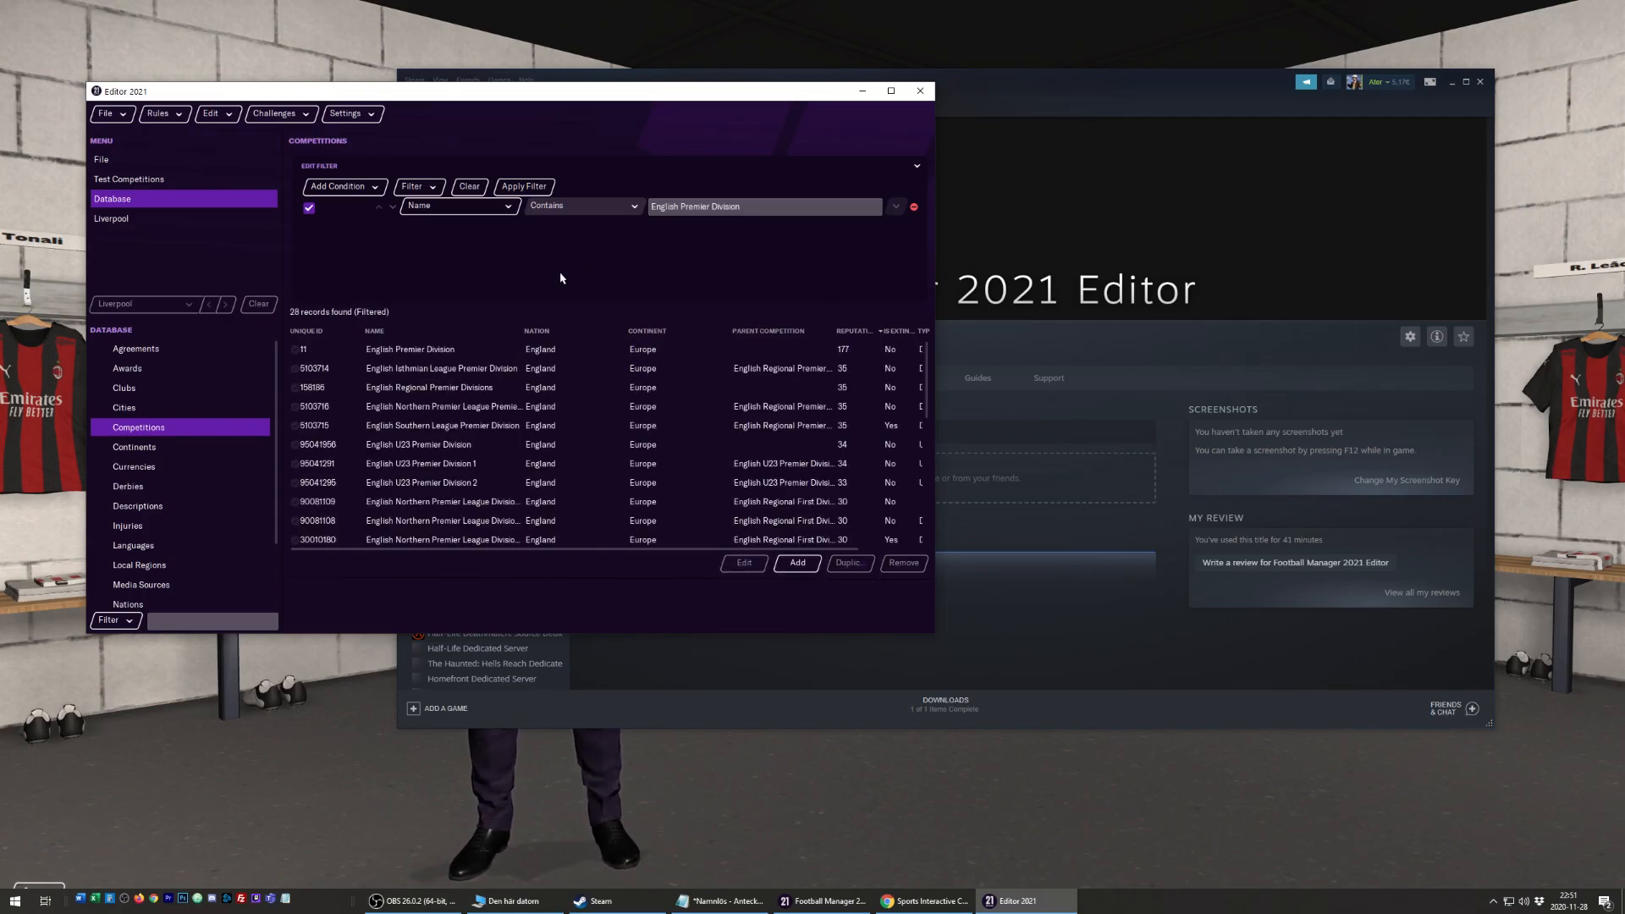
# Open the English Premier Division record and view the teams belonging to it.
pyautogui.click(429, 356)
pyautogui.doubleClick(429, 356)
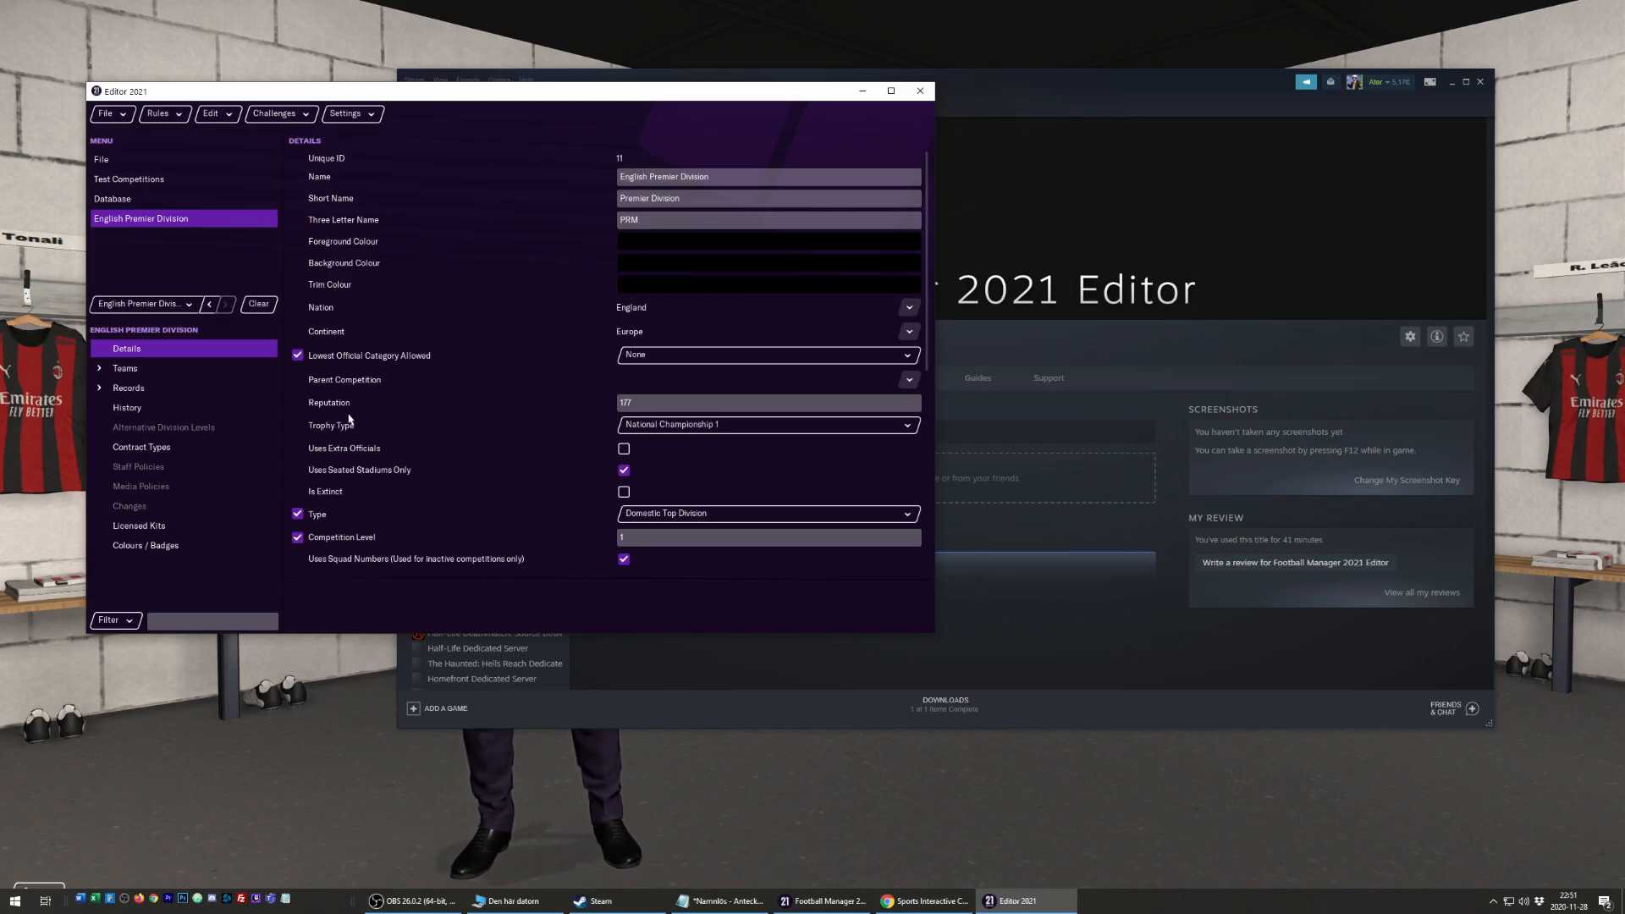
pyautogui.click(123, 369)
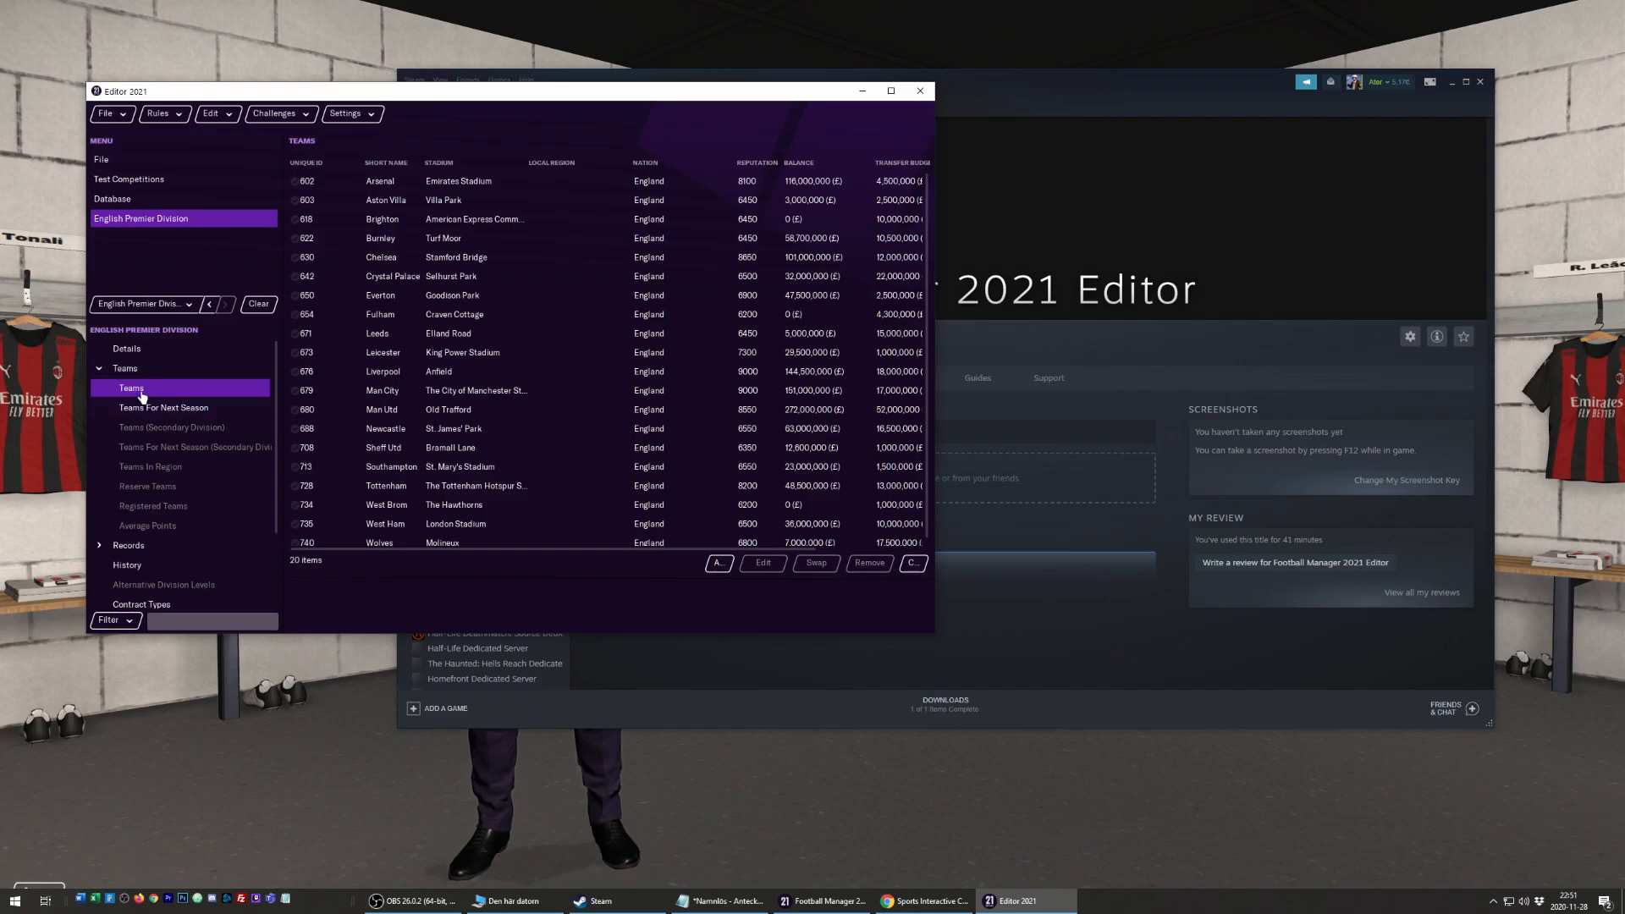
pyautogui.scroll(-1, 540, 342)
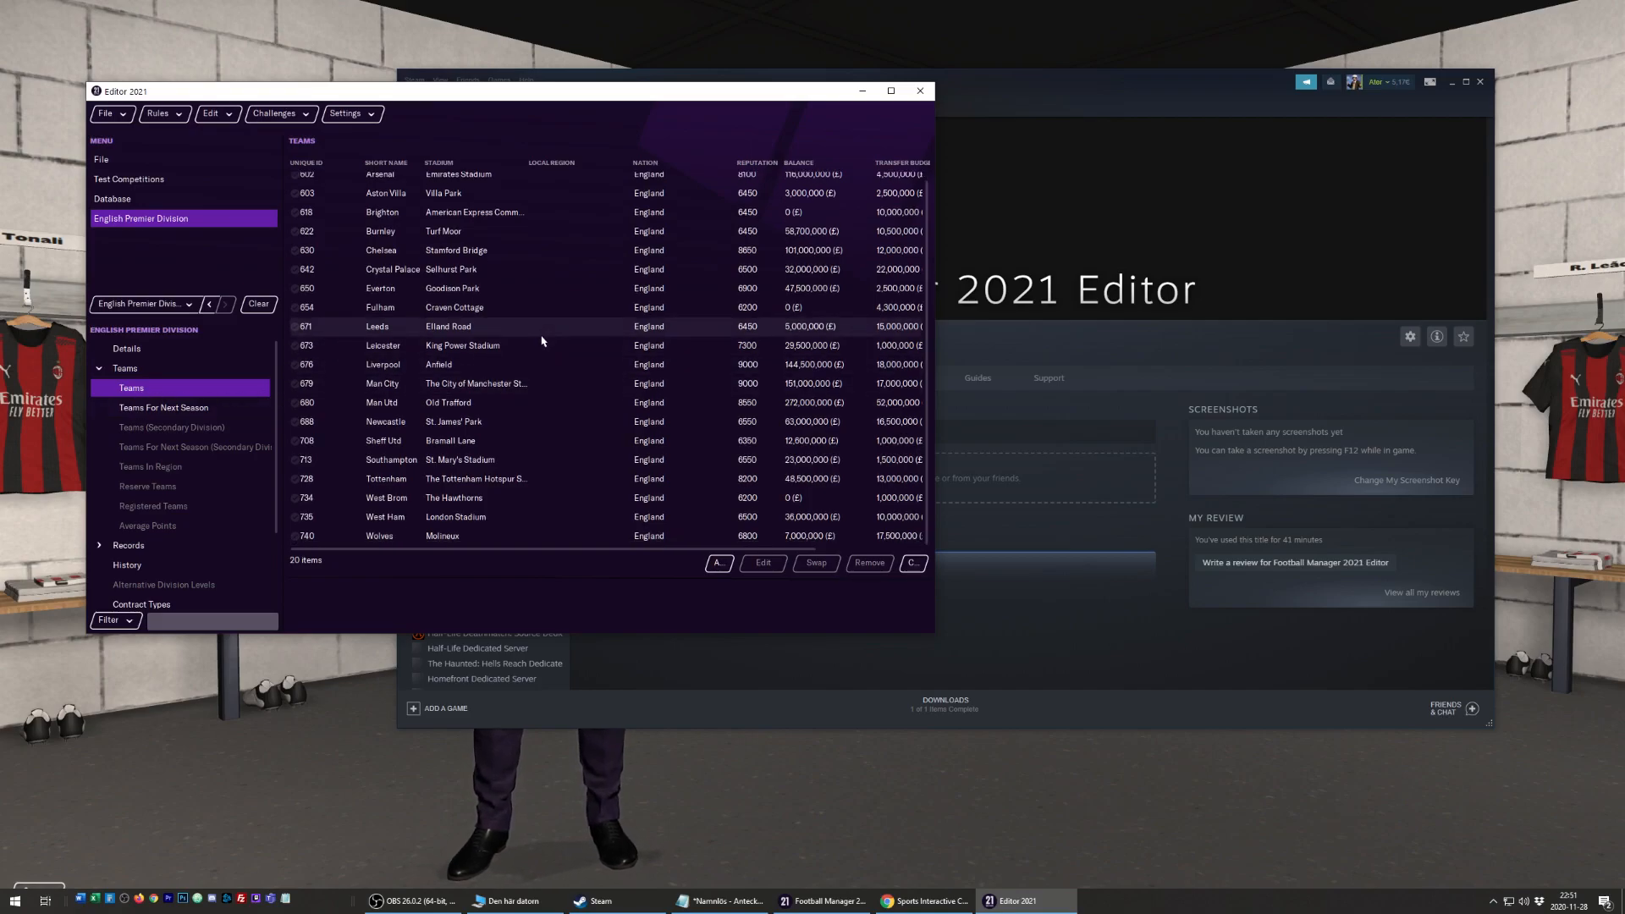
pyautogui.scroll(1, 541, 342)
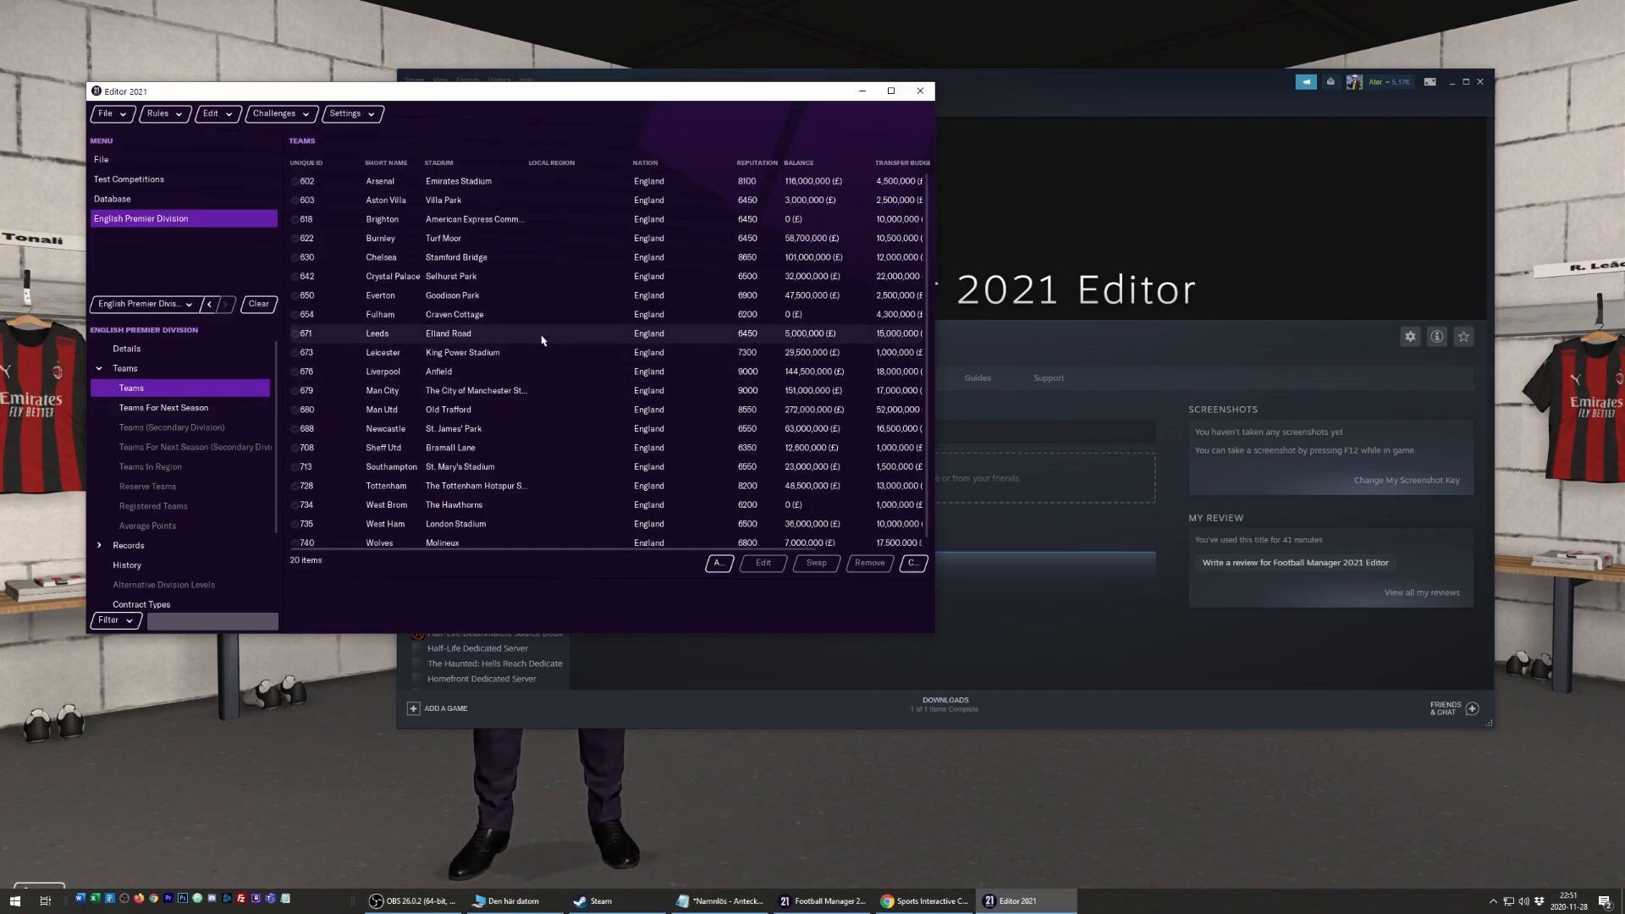
# Add the first team of R. Madrid from Spain to the English Premier Division's teams, finding it by name.
pyautogui.click(719, 563)
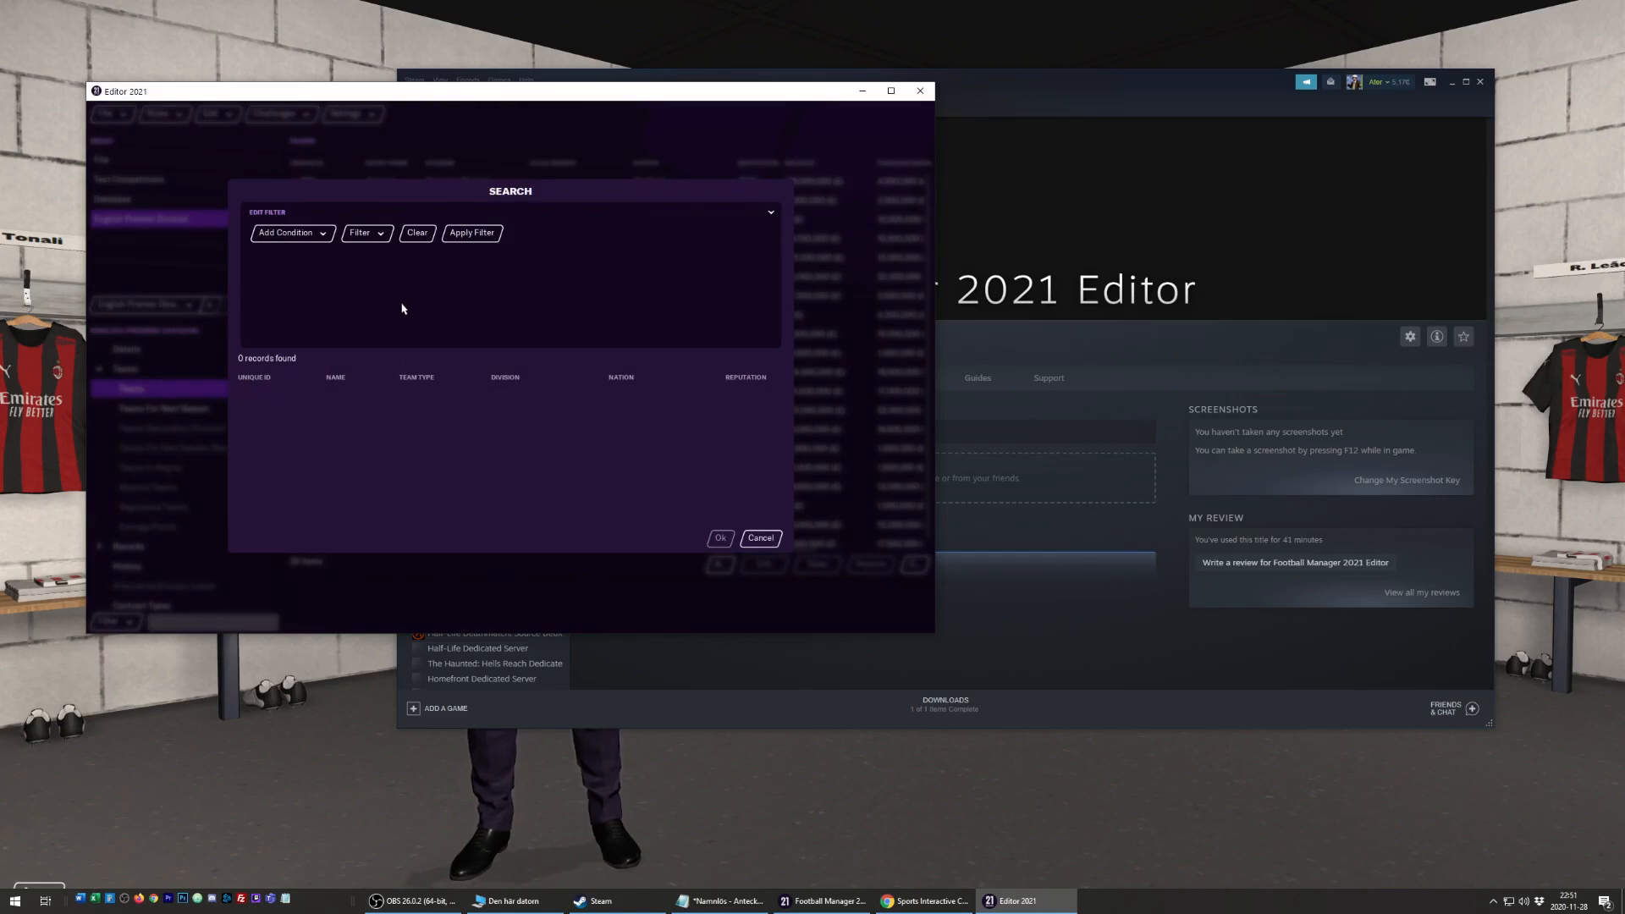
pyautogui.click(306, 234)
pyautogui.click(350, 270)
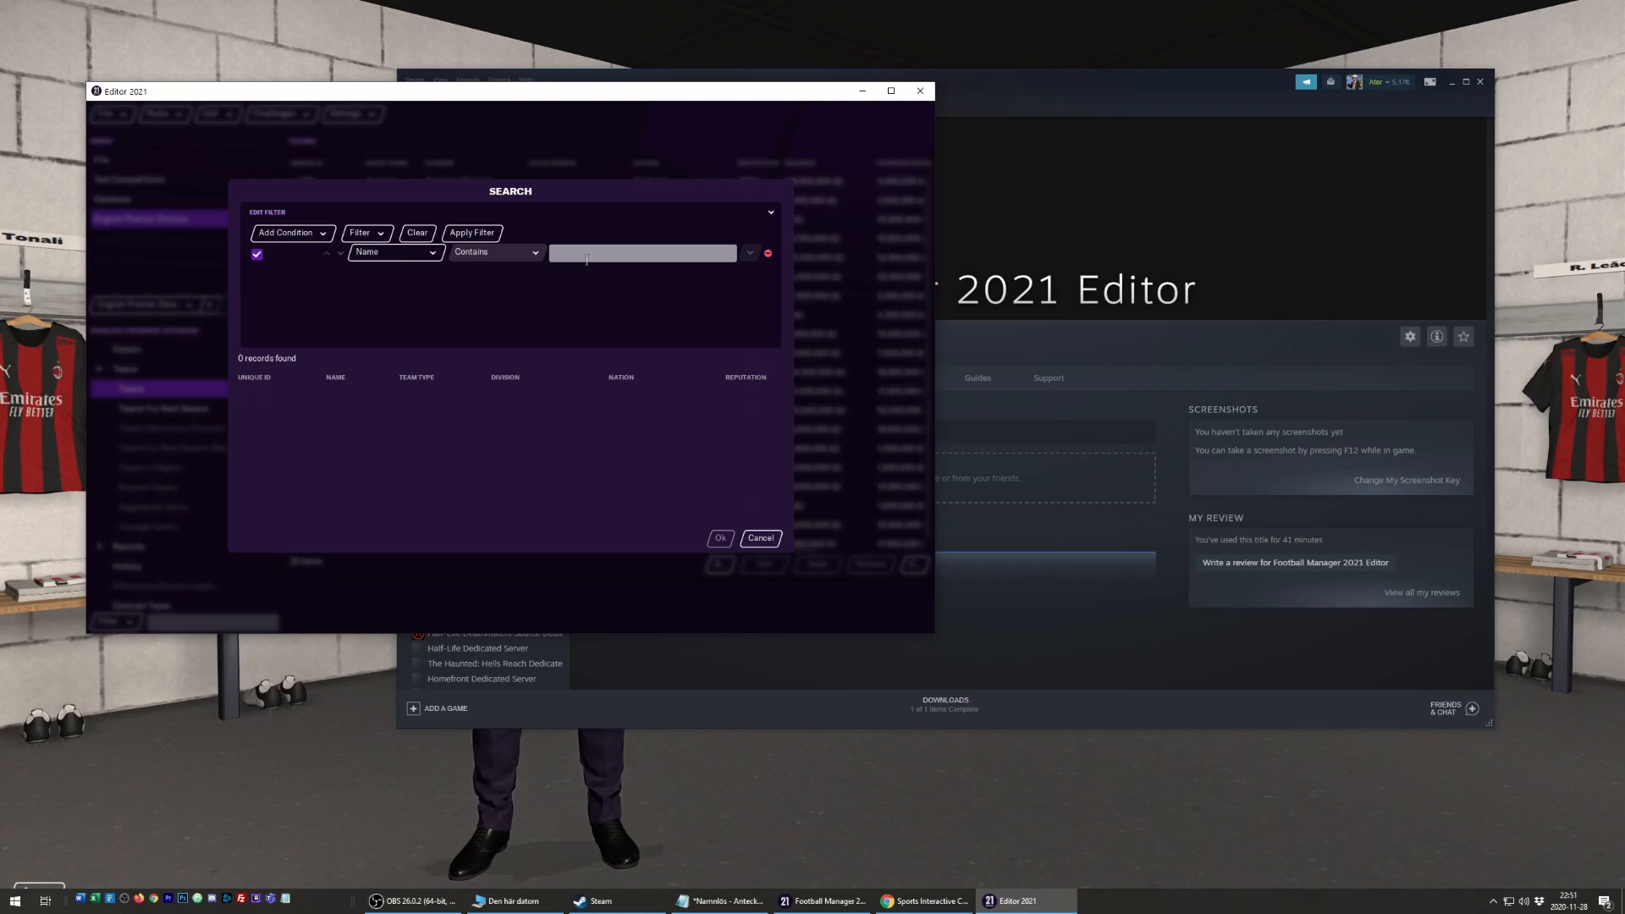
pyautogui.write('madri')
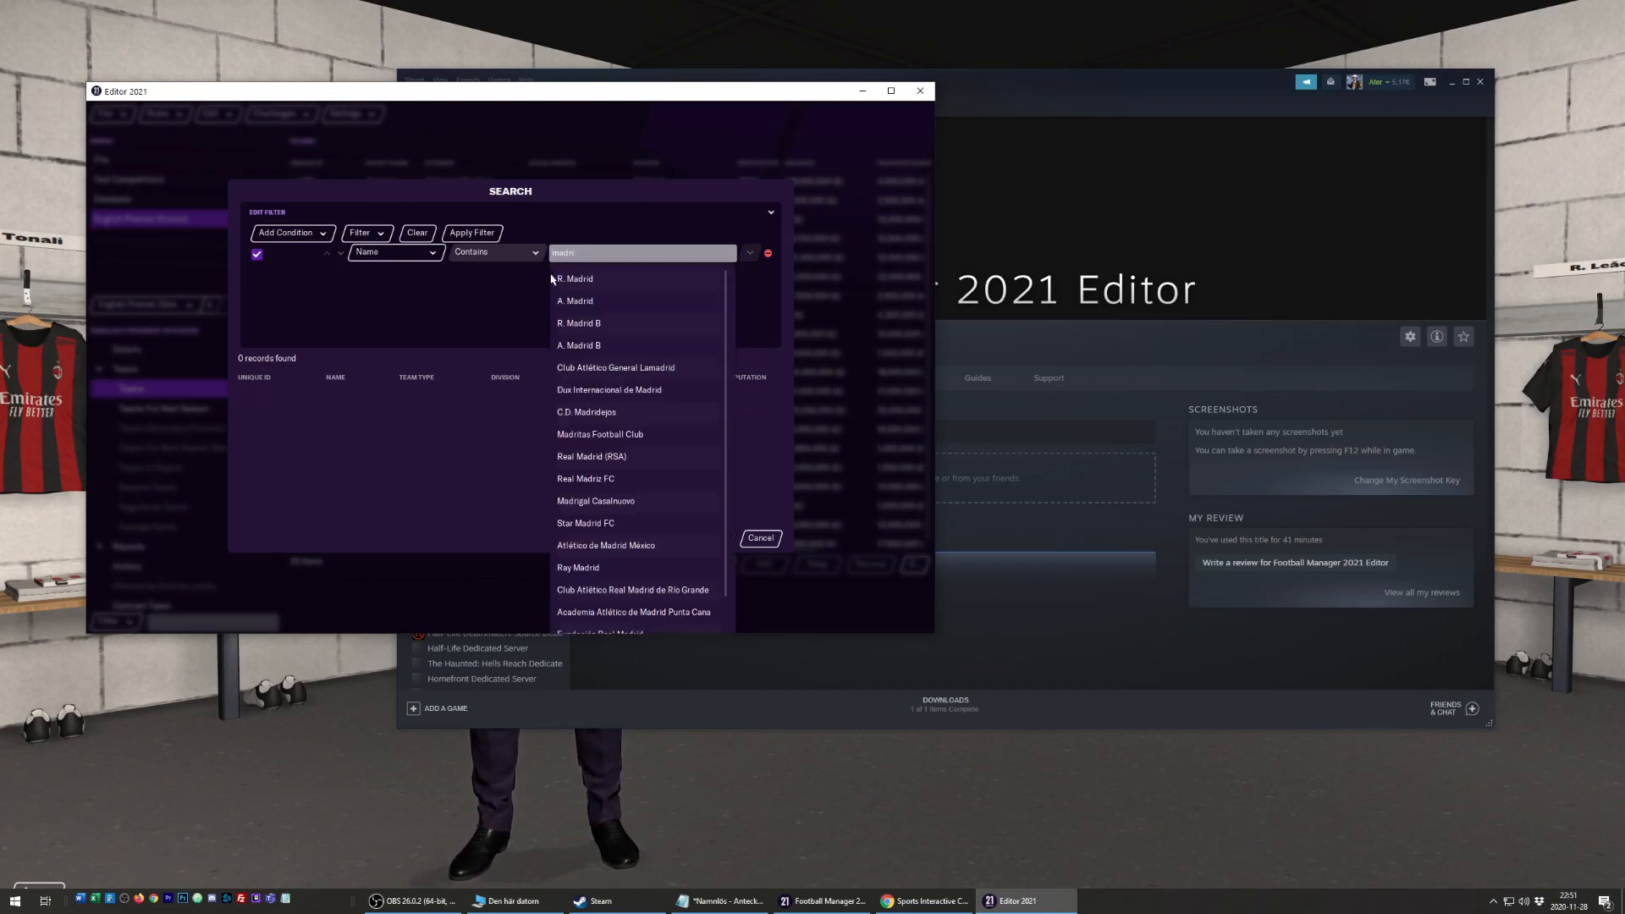
pyautogui.click(569, 279)
pyautogui.click(457, 395)
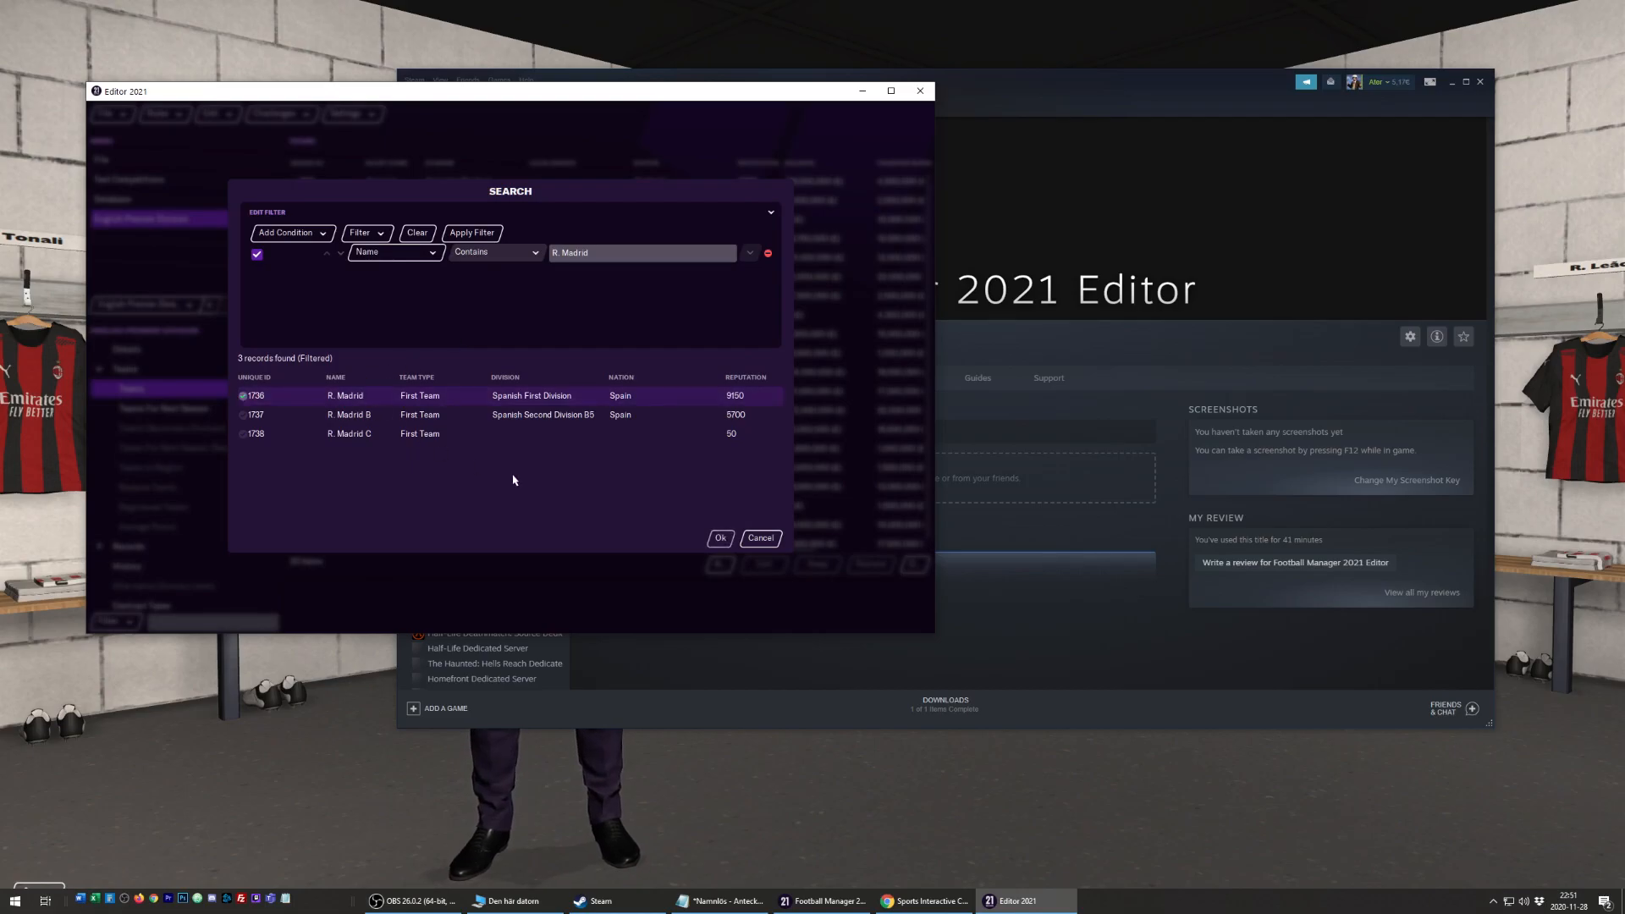
pyautogui.click(727, 544)
pyautogui.scroll(-3, 734, 451)
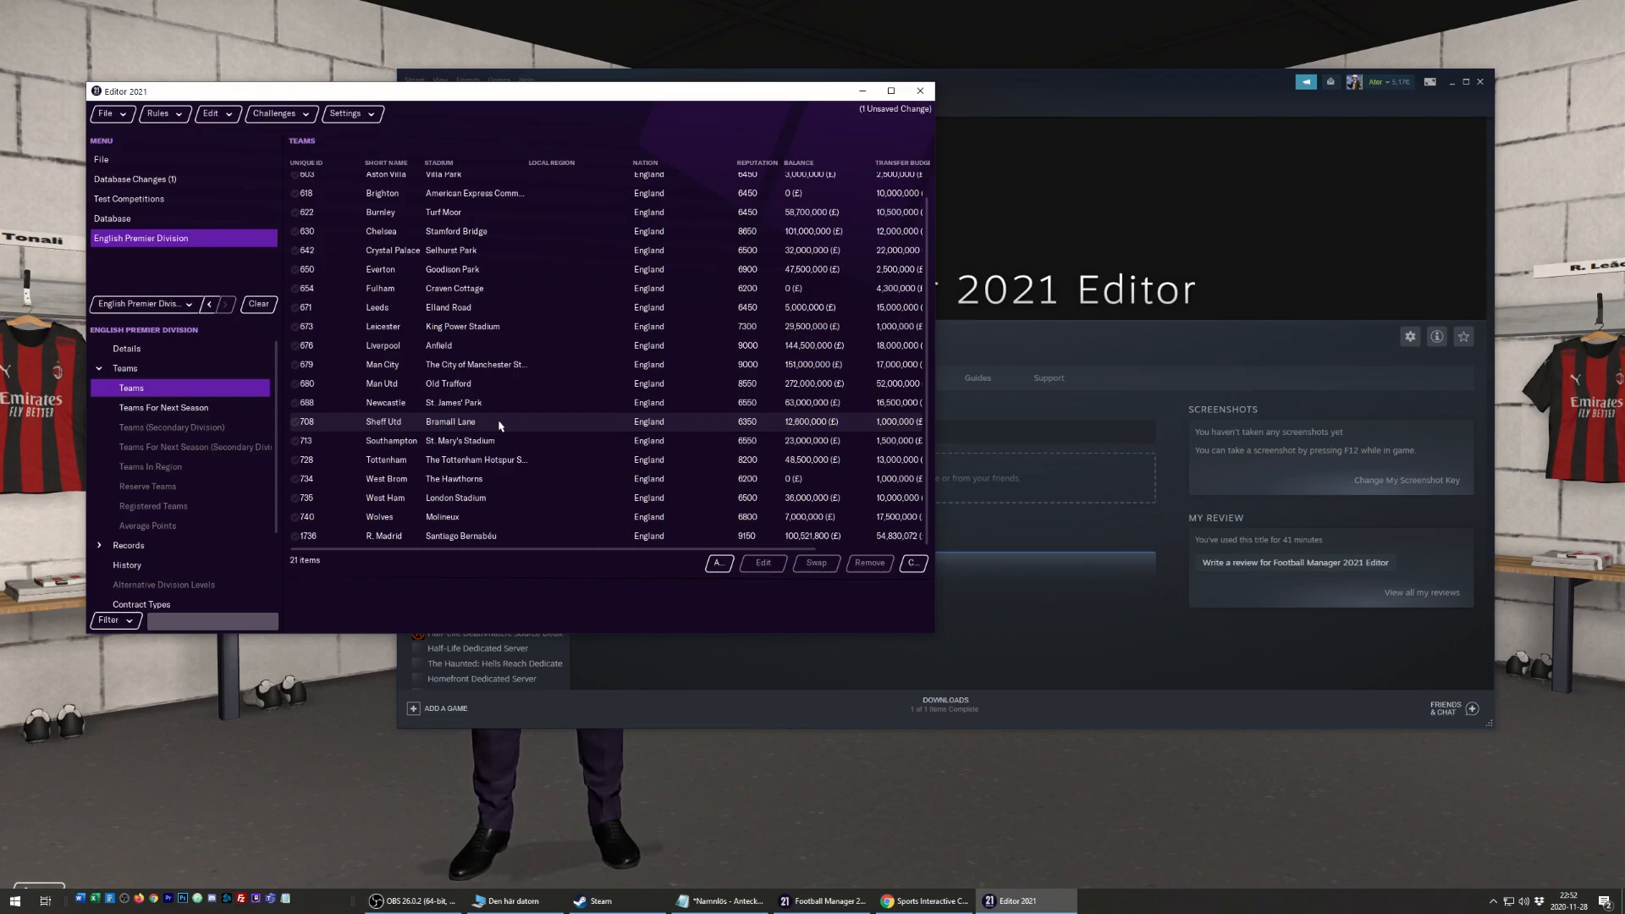
# Create a new competition test with the English Premier Division selected as the division to simulate down to.
pyautogui.click(155, 202)
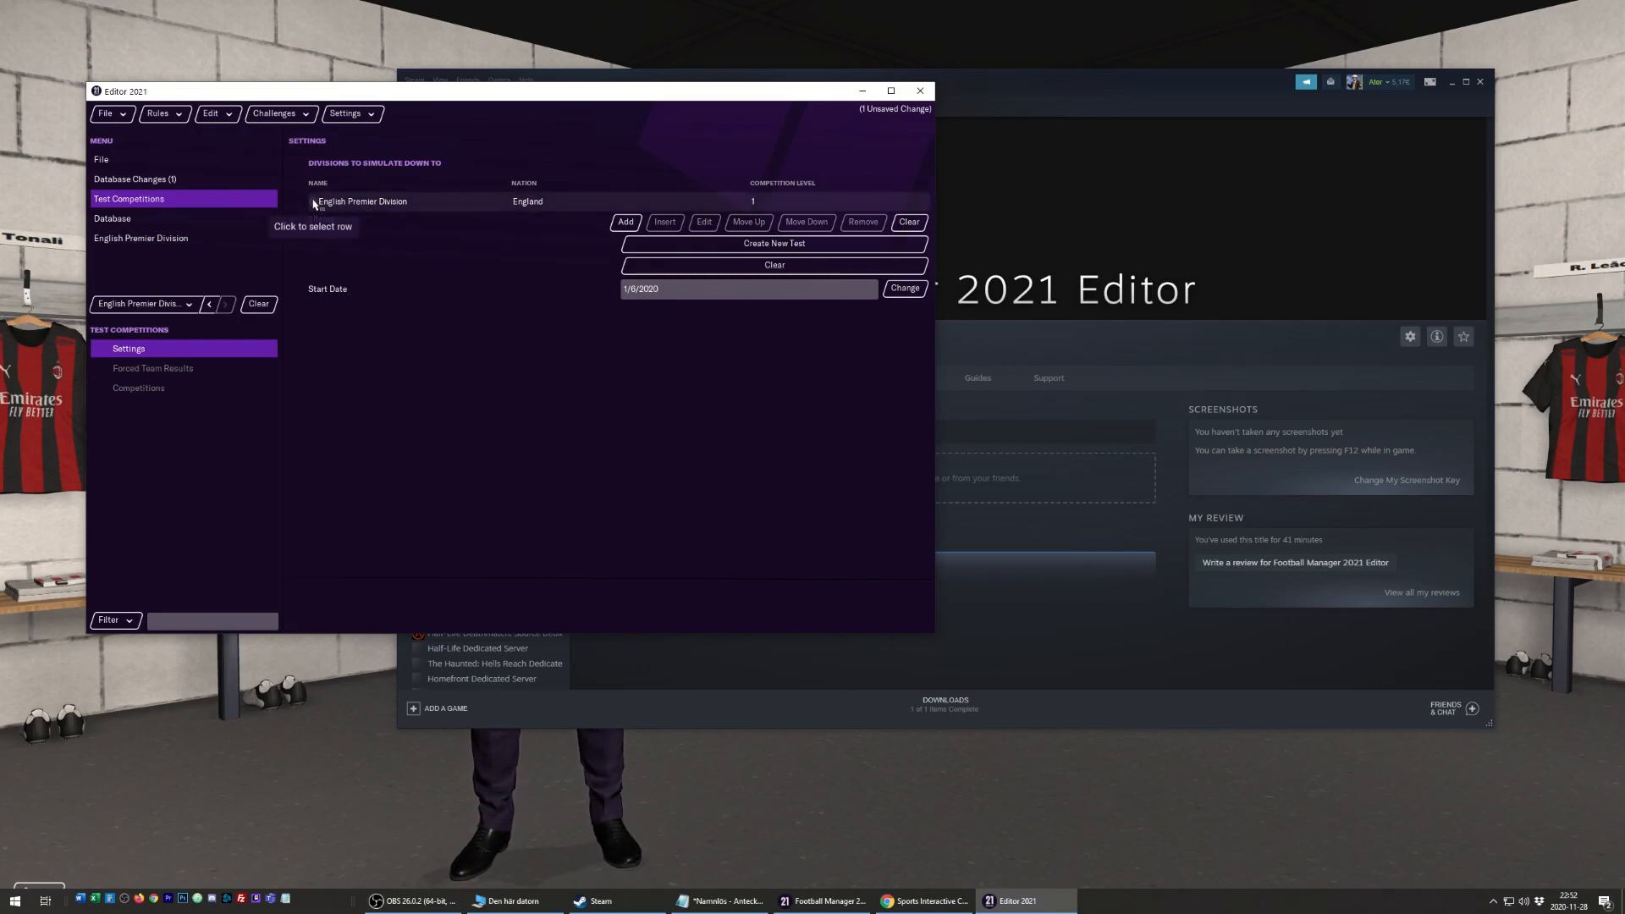
pyautogui.click(313, 203)
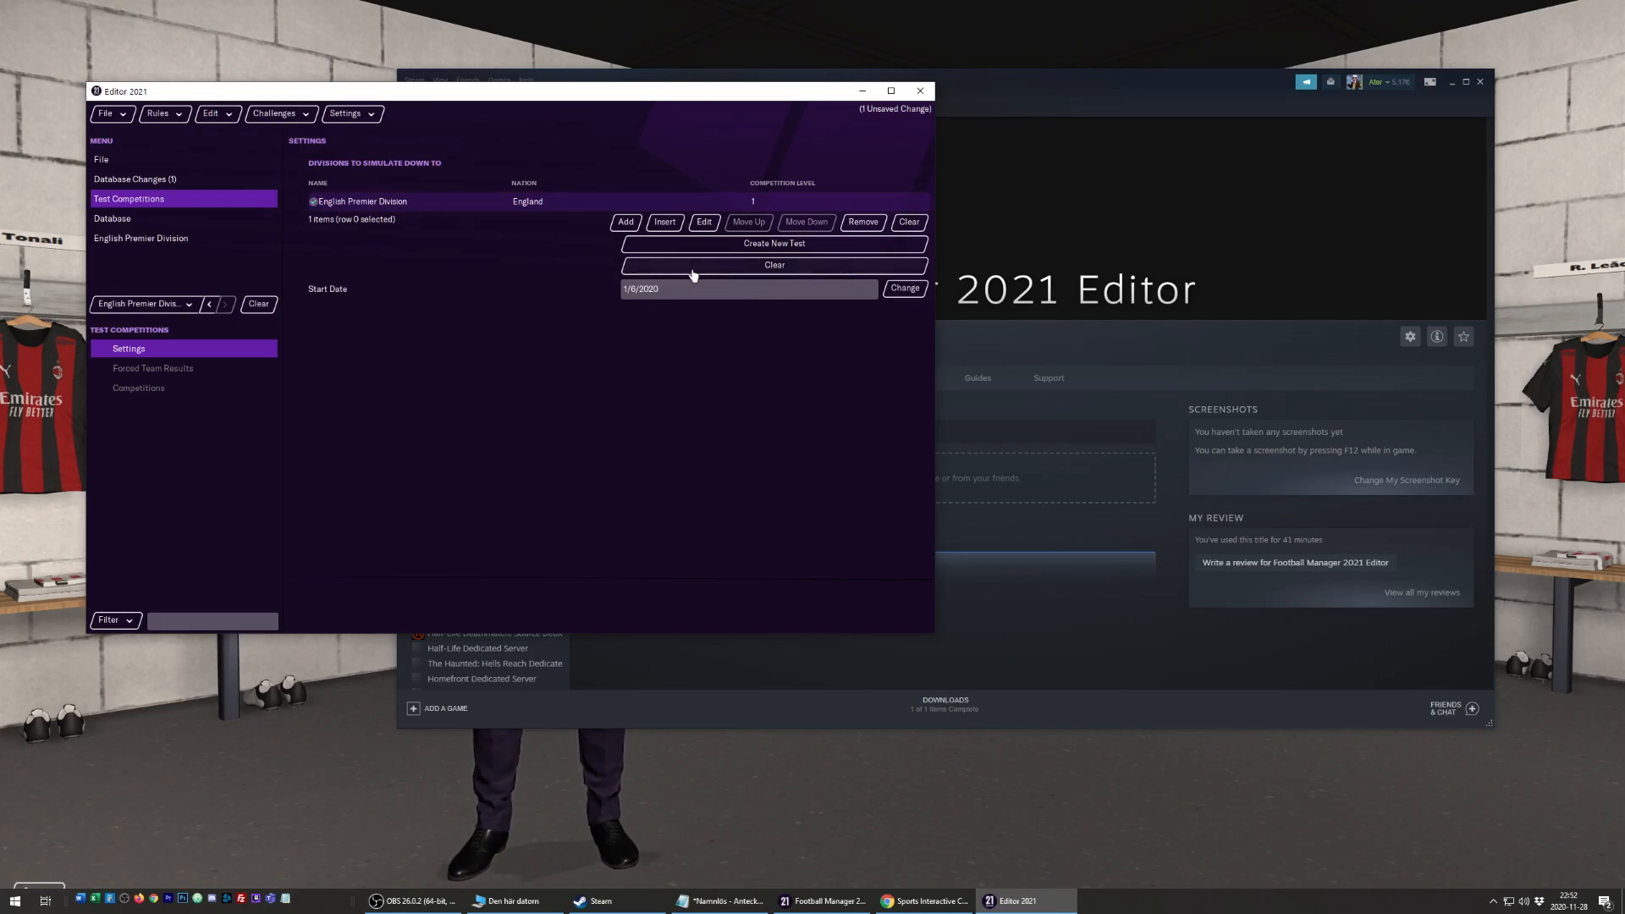
pyautogui.click(760, 250)
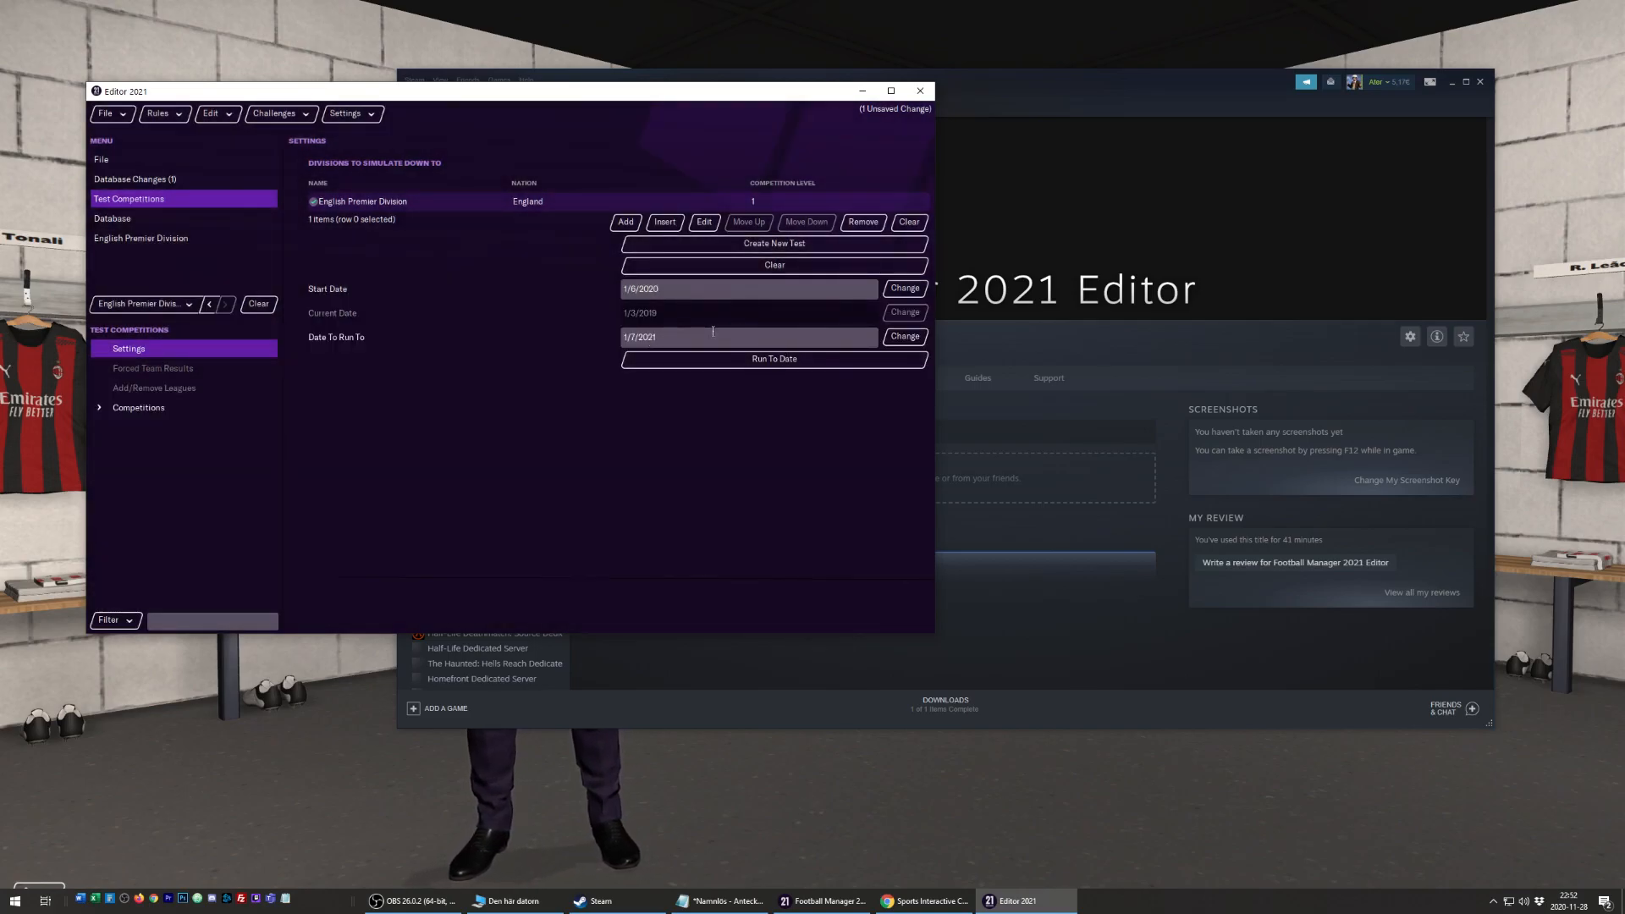
# Save the editor data locally as a new file titled test1.
pyautogui.click(118, 119)
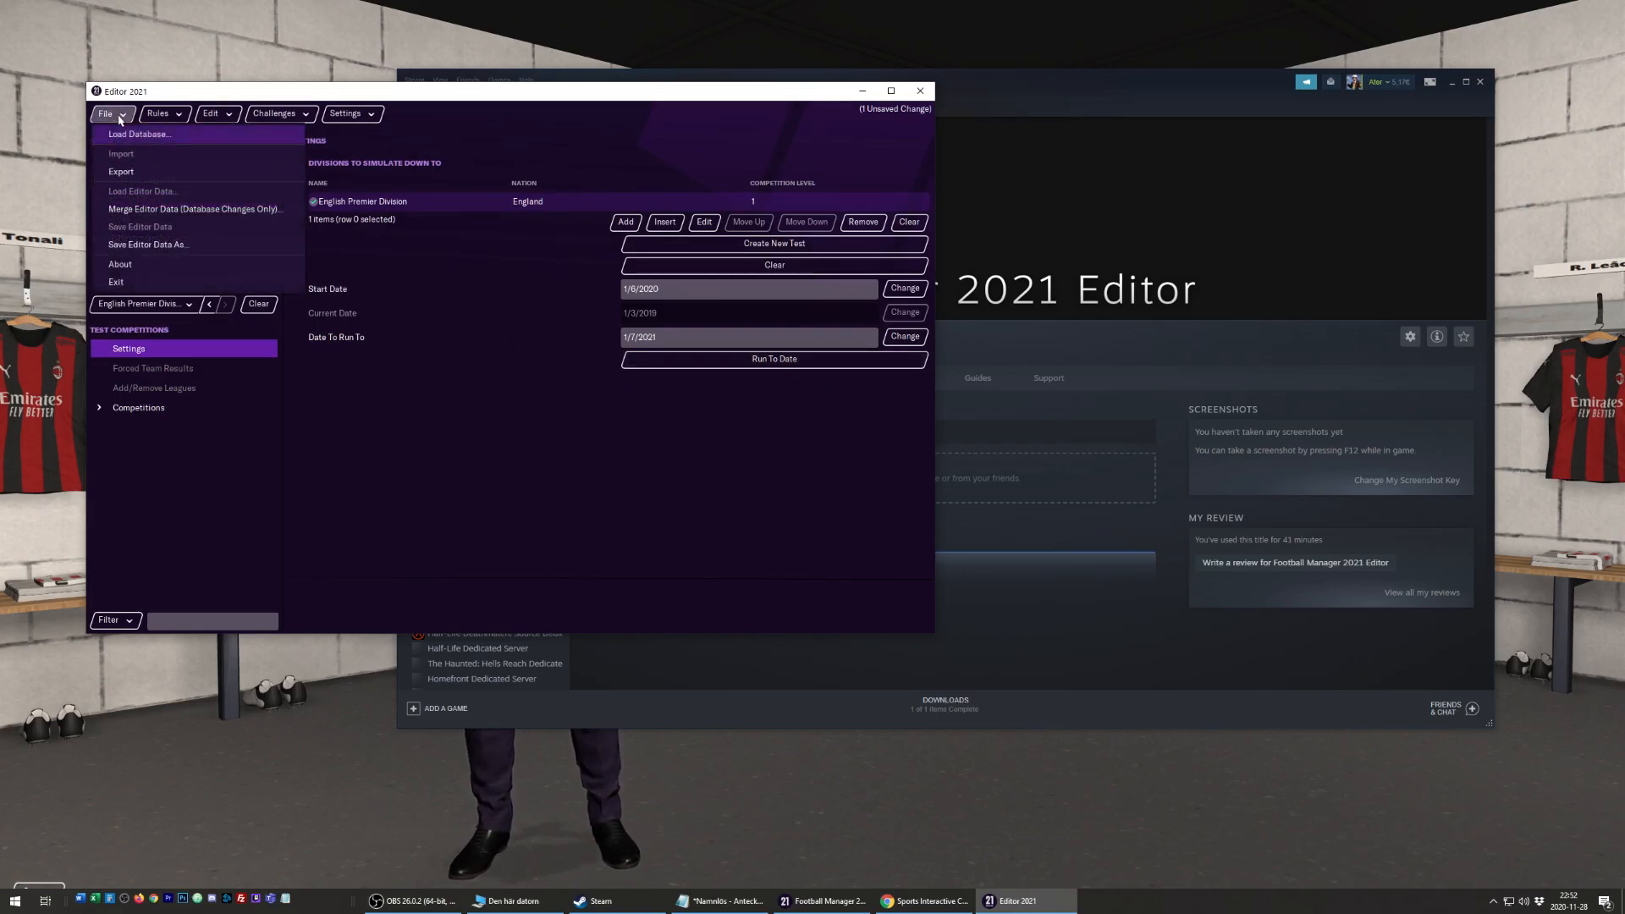
pyautogui.click(164, 247)
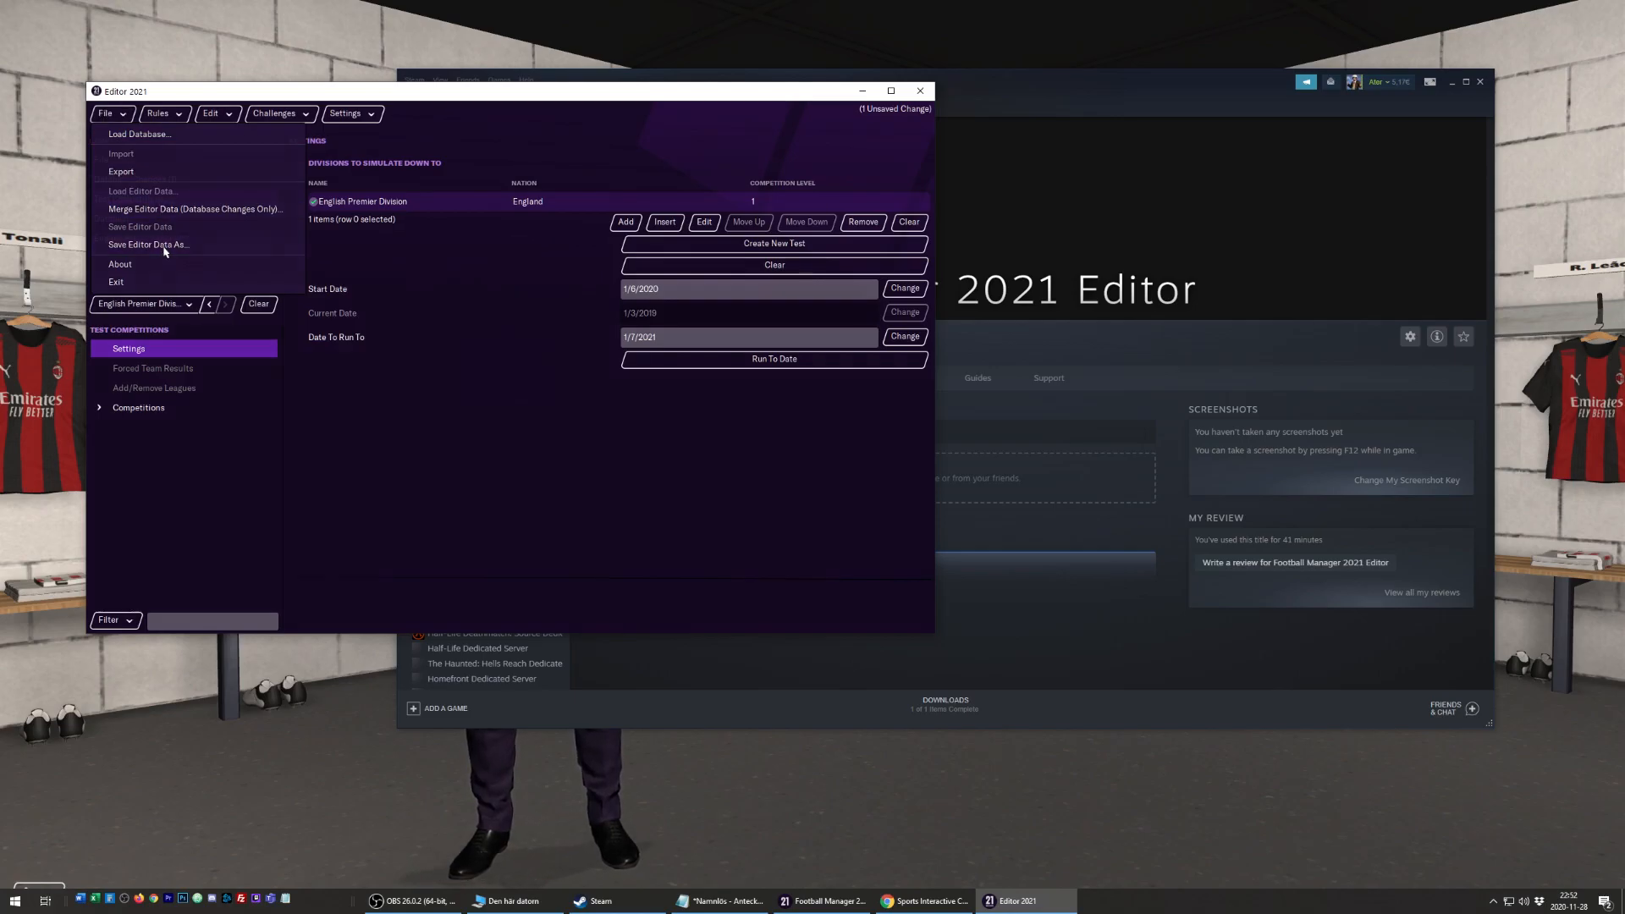
pyautogui.moveTo(379, 446); pyautogui.dragTo(226, 449)
pyautogui.write('test1')
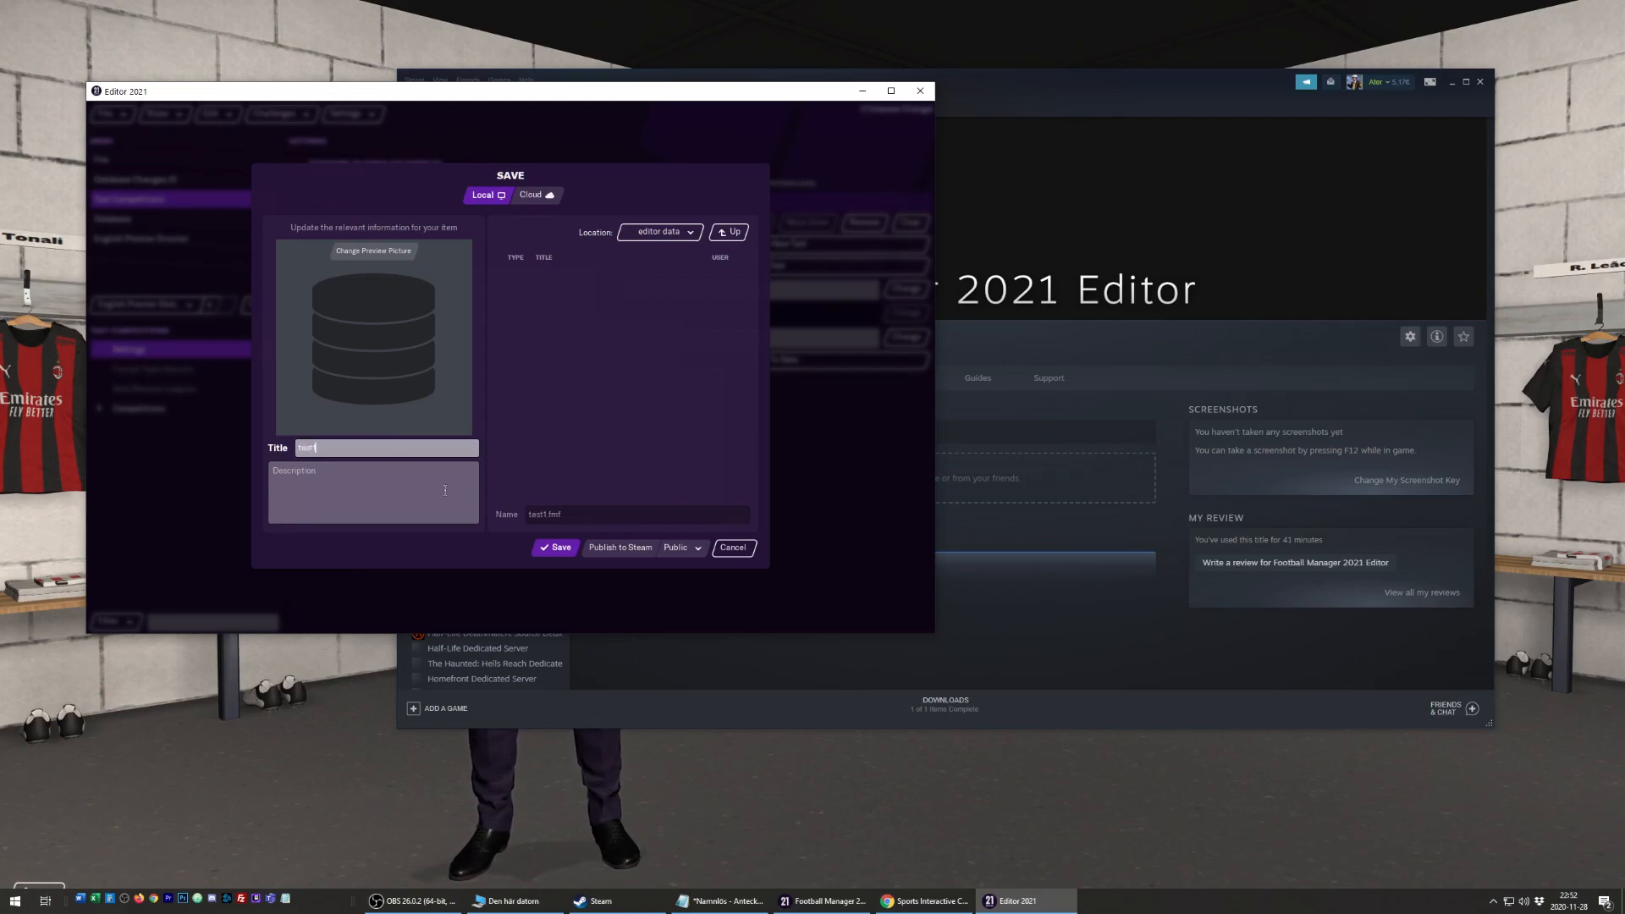
pyautogui.click(546, 546)
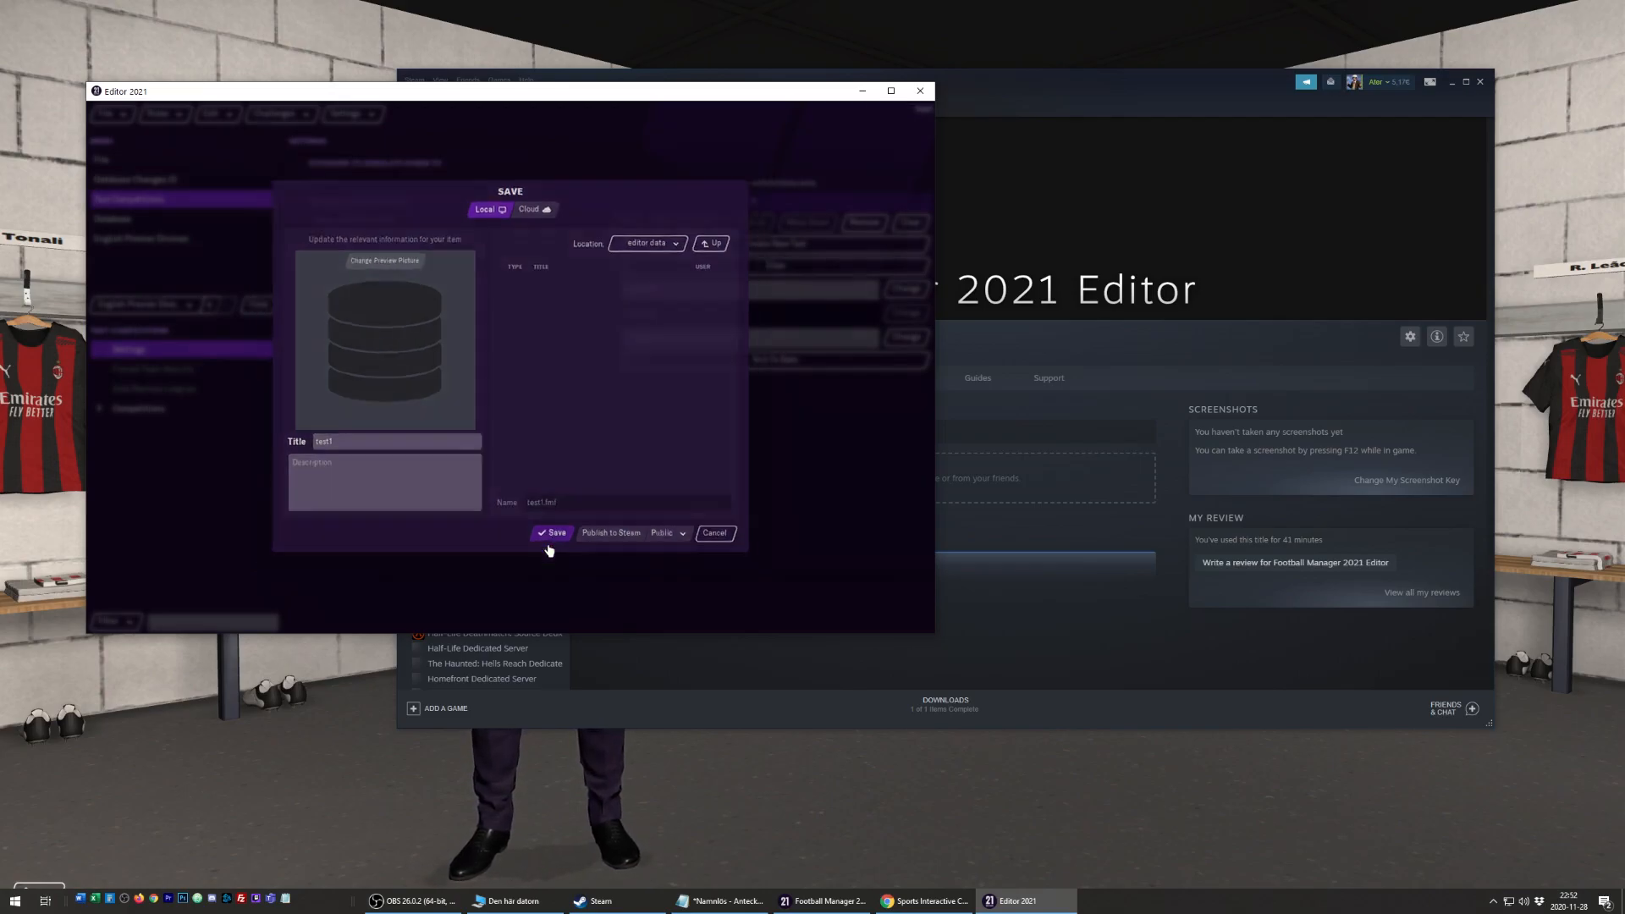
pyautogui.click(598, 387)
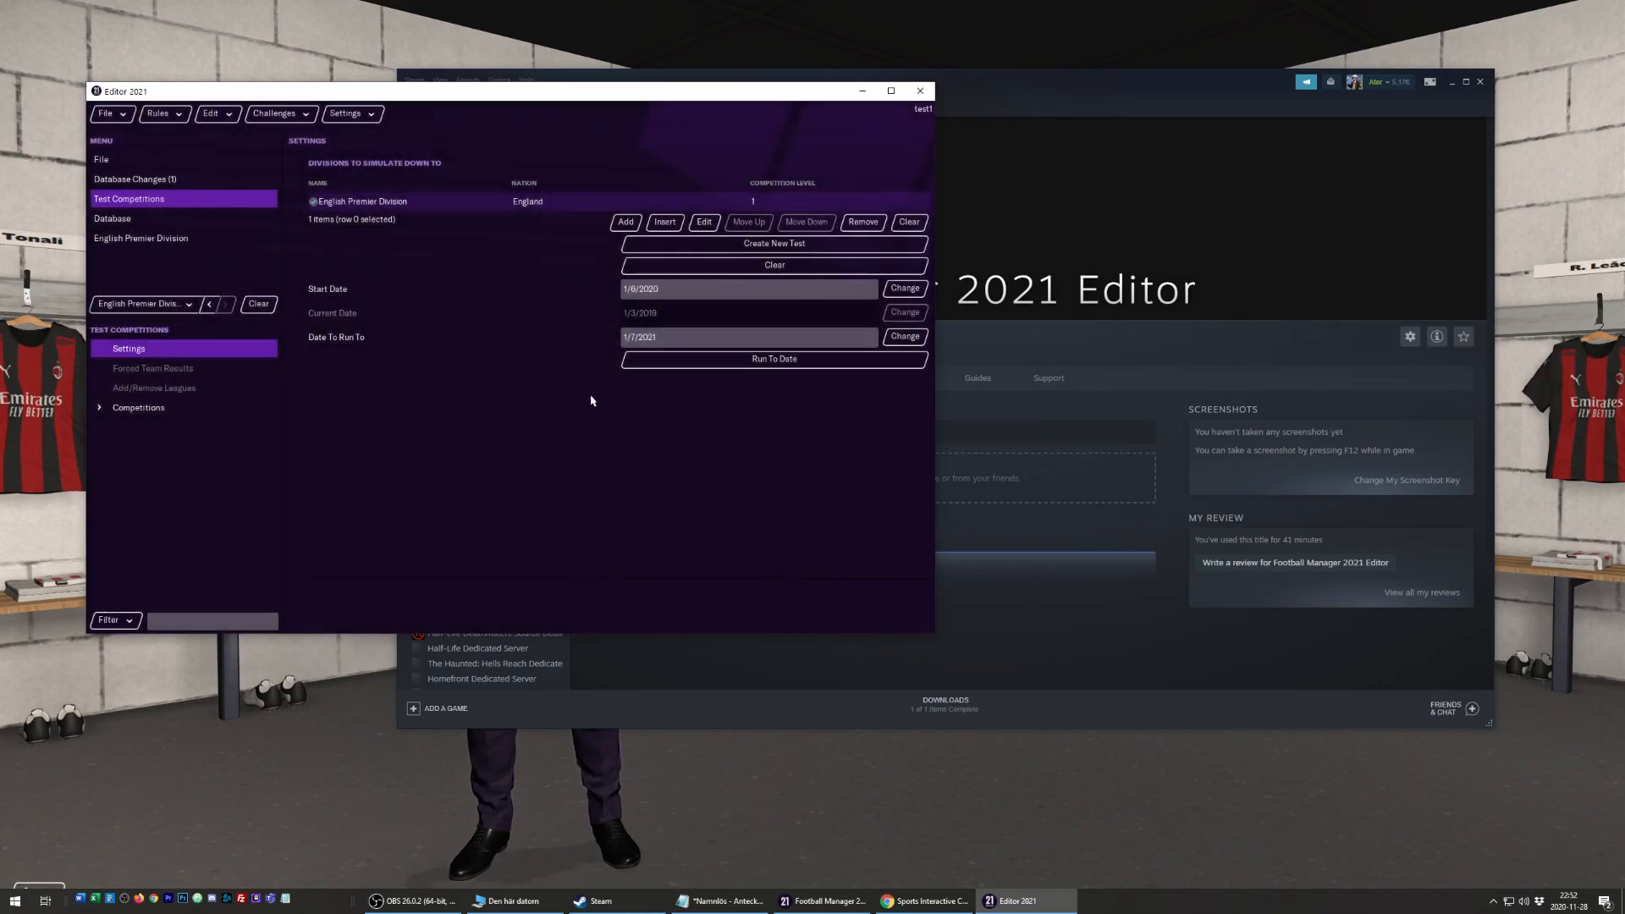
# Switch to the Football Manager 2021 game and begin setting up a new career game.
pyautogui.click(35, 175)
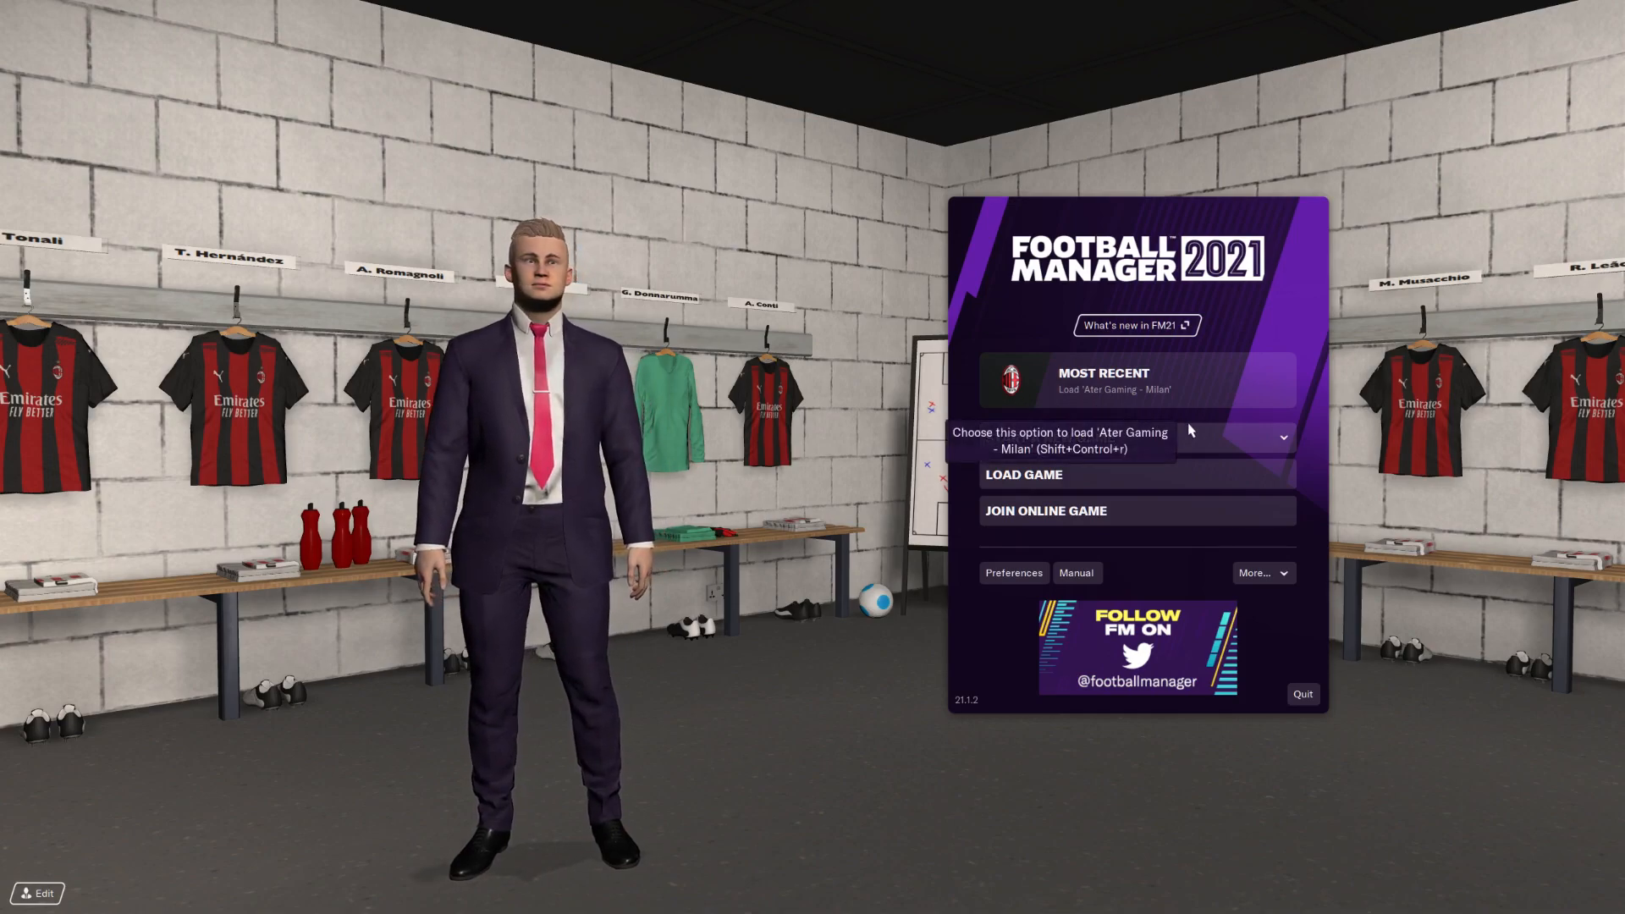
pyautogui.click(1280, 438)
pyautogui.click(1034, 465)
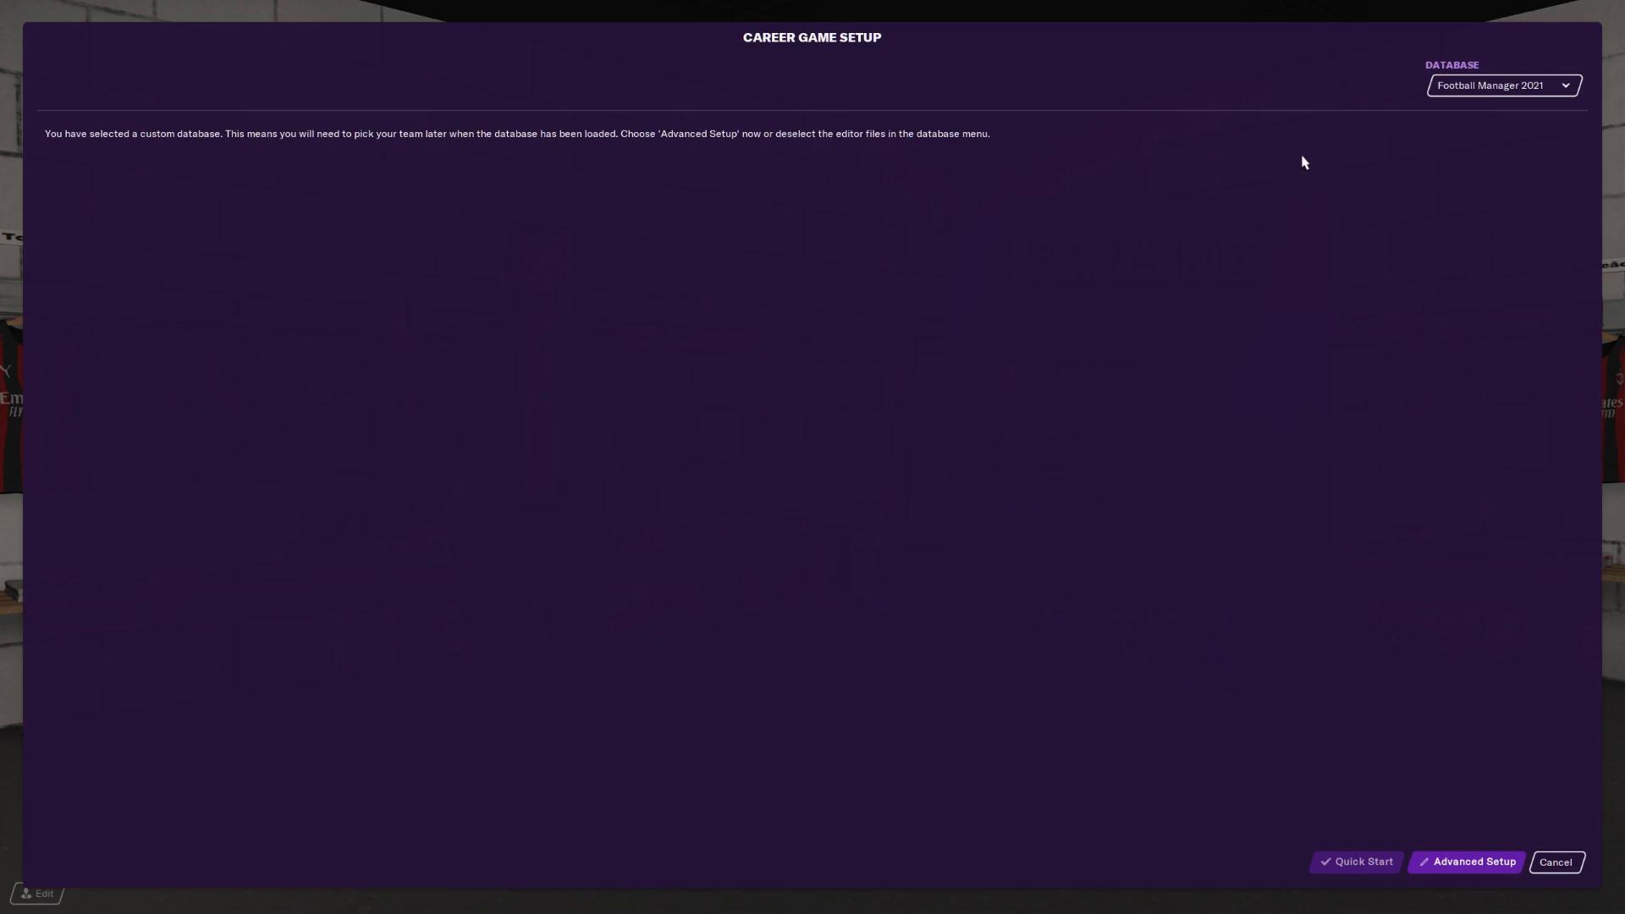
# Inspect the career's database options, toggle the test1 editor data file off and on, and leave without confirming.
pyautogui.click(1456, 97)
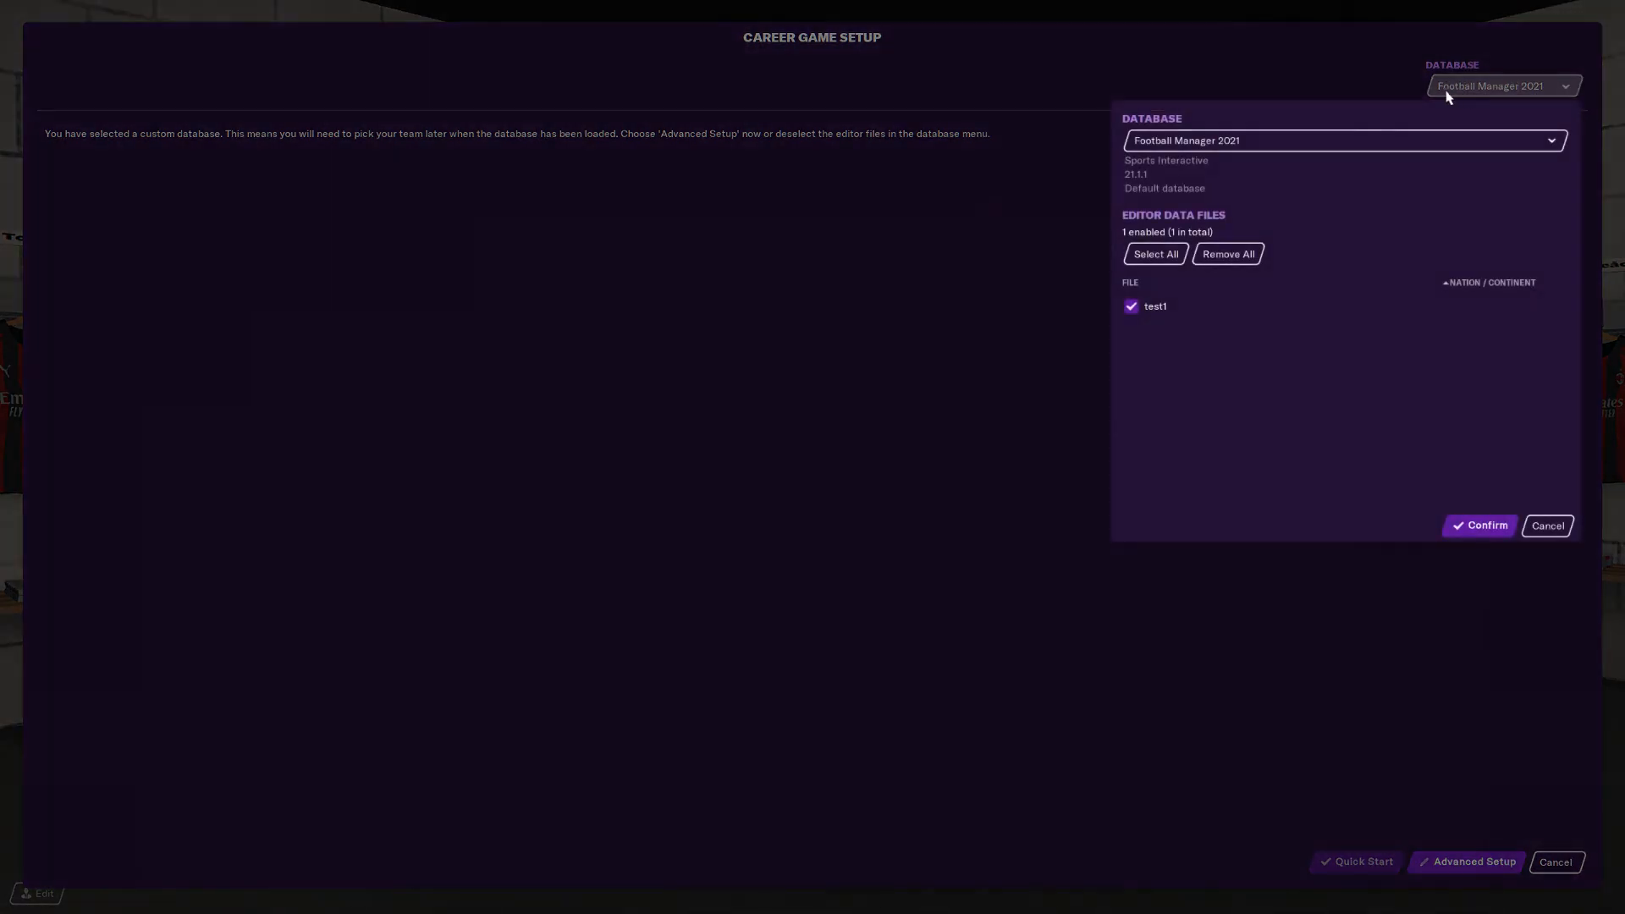
pyautogui.click(1132, 307)
pyautogui.click(1132, 307)
pyautogui.click(1133, 309)
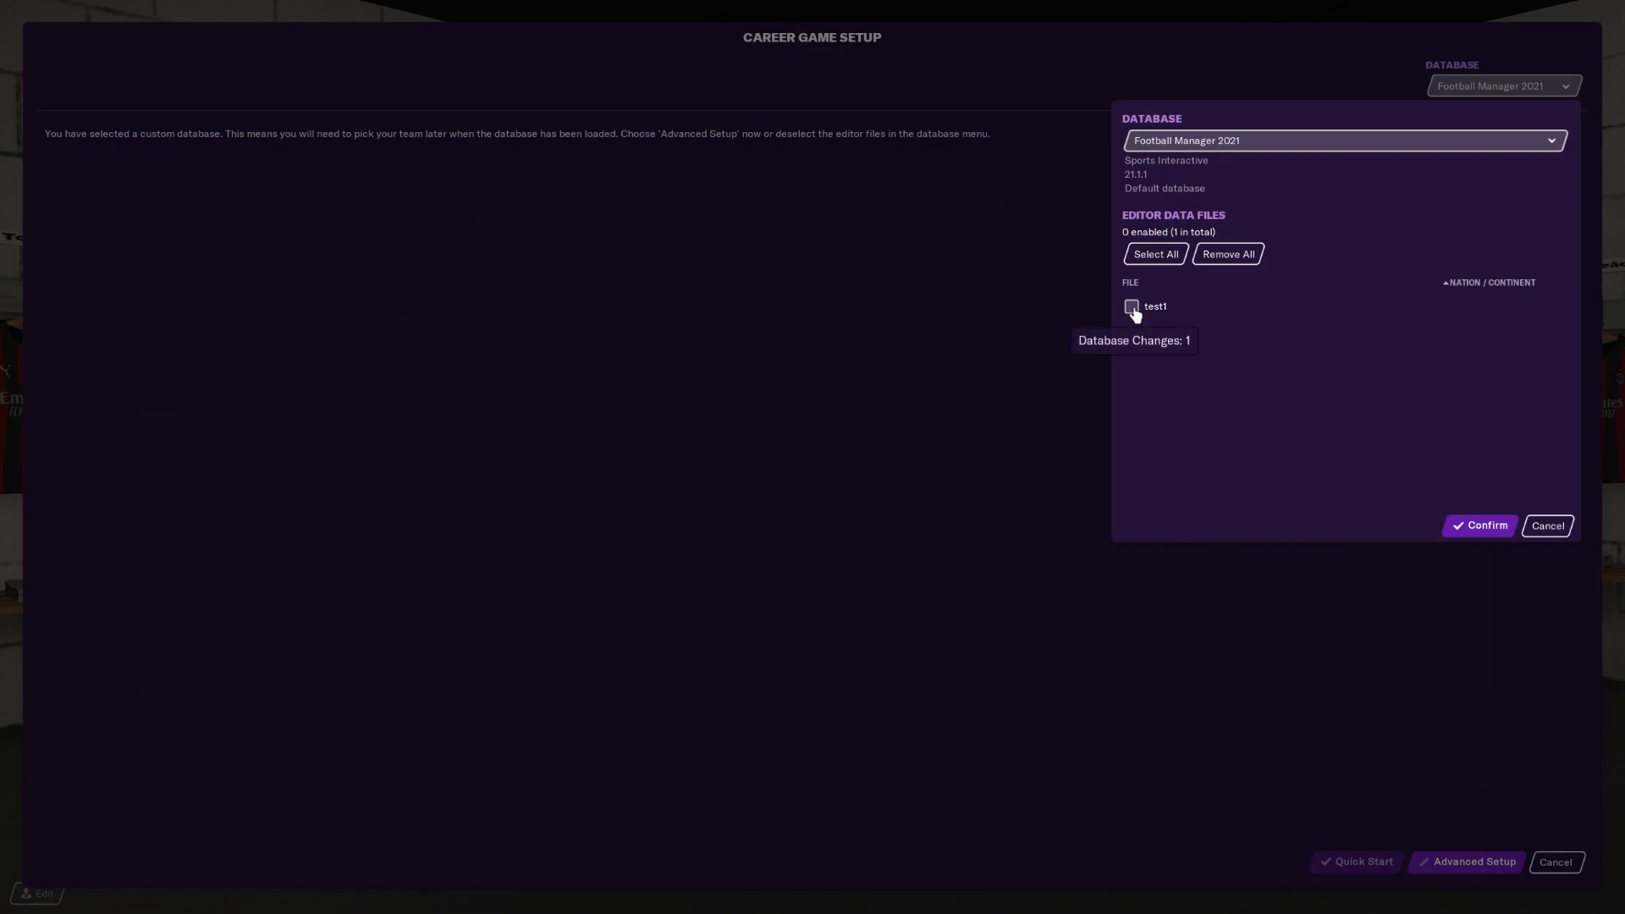
pyautogui.click(1133, 307)
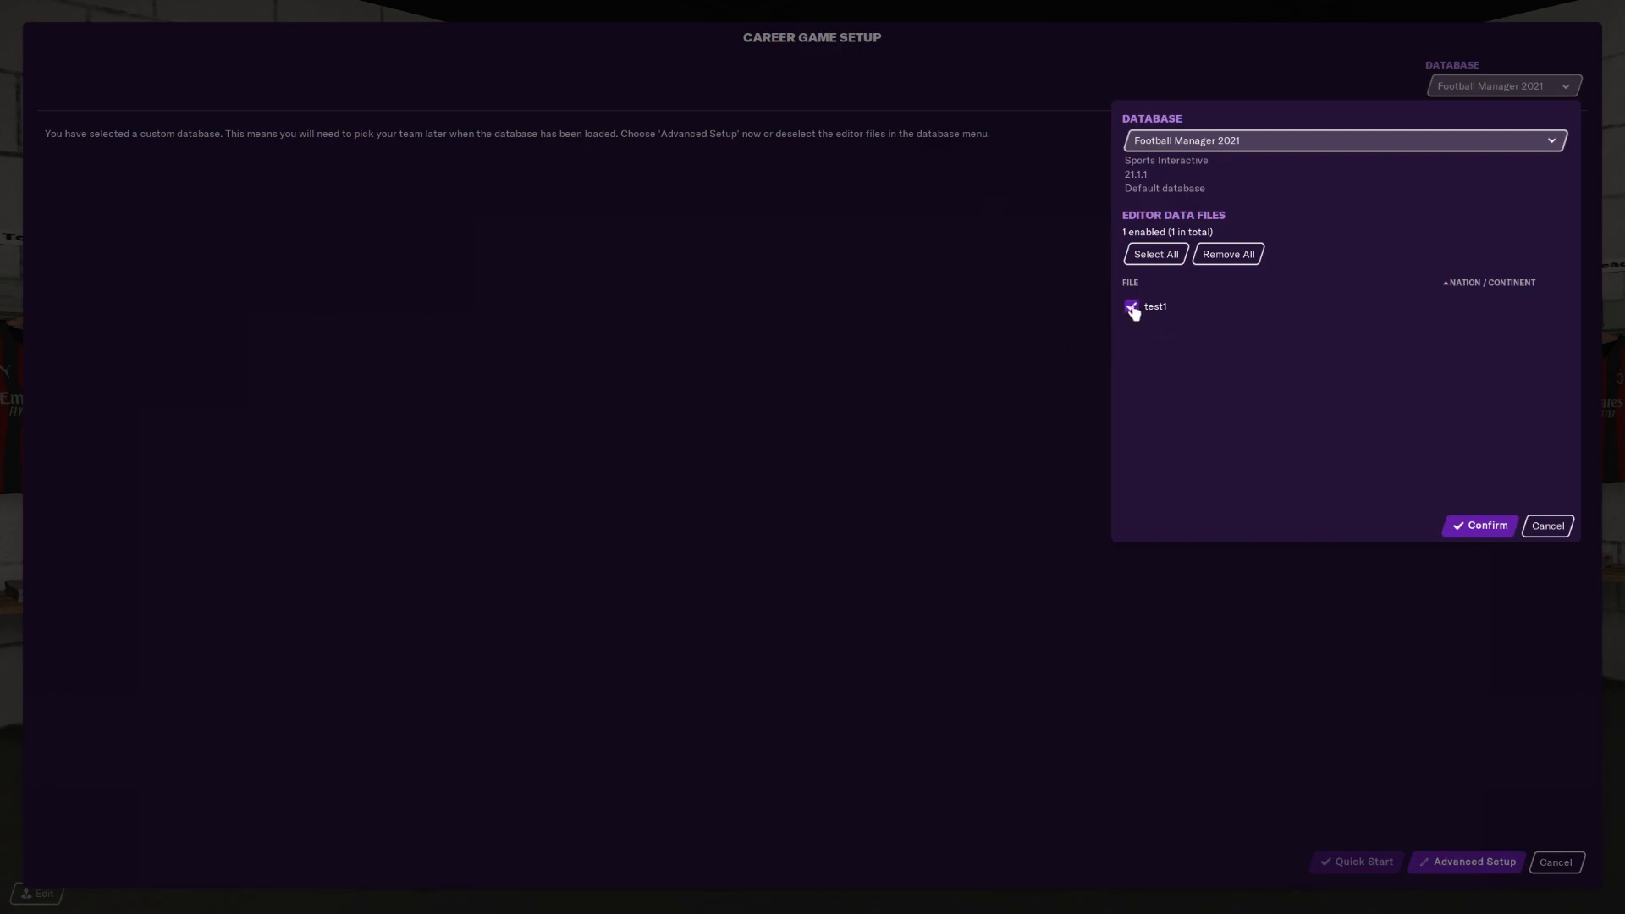
pyautogui.click(1548, 527)
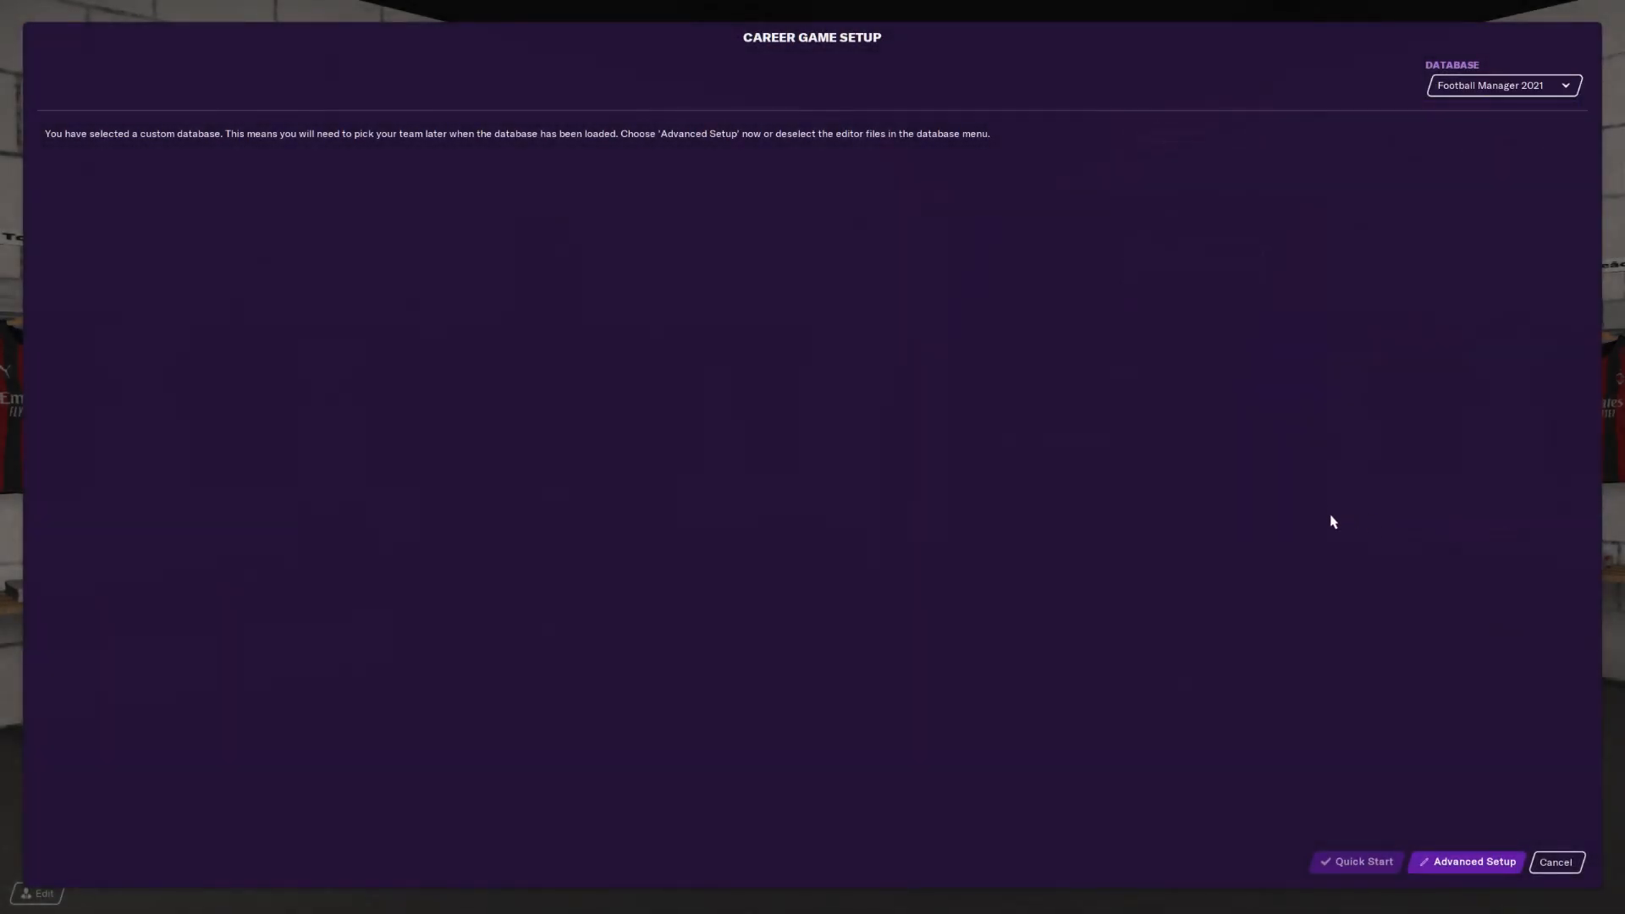
# Enter the career's advanced setup, examine the warnings on the unavailable European nations, and cancel the game setup.
pyautogui.click(1446, 859)
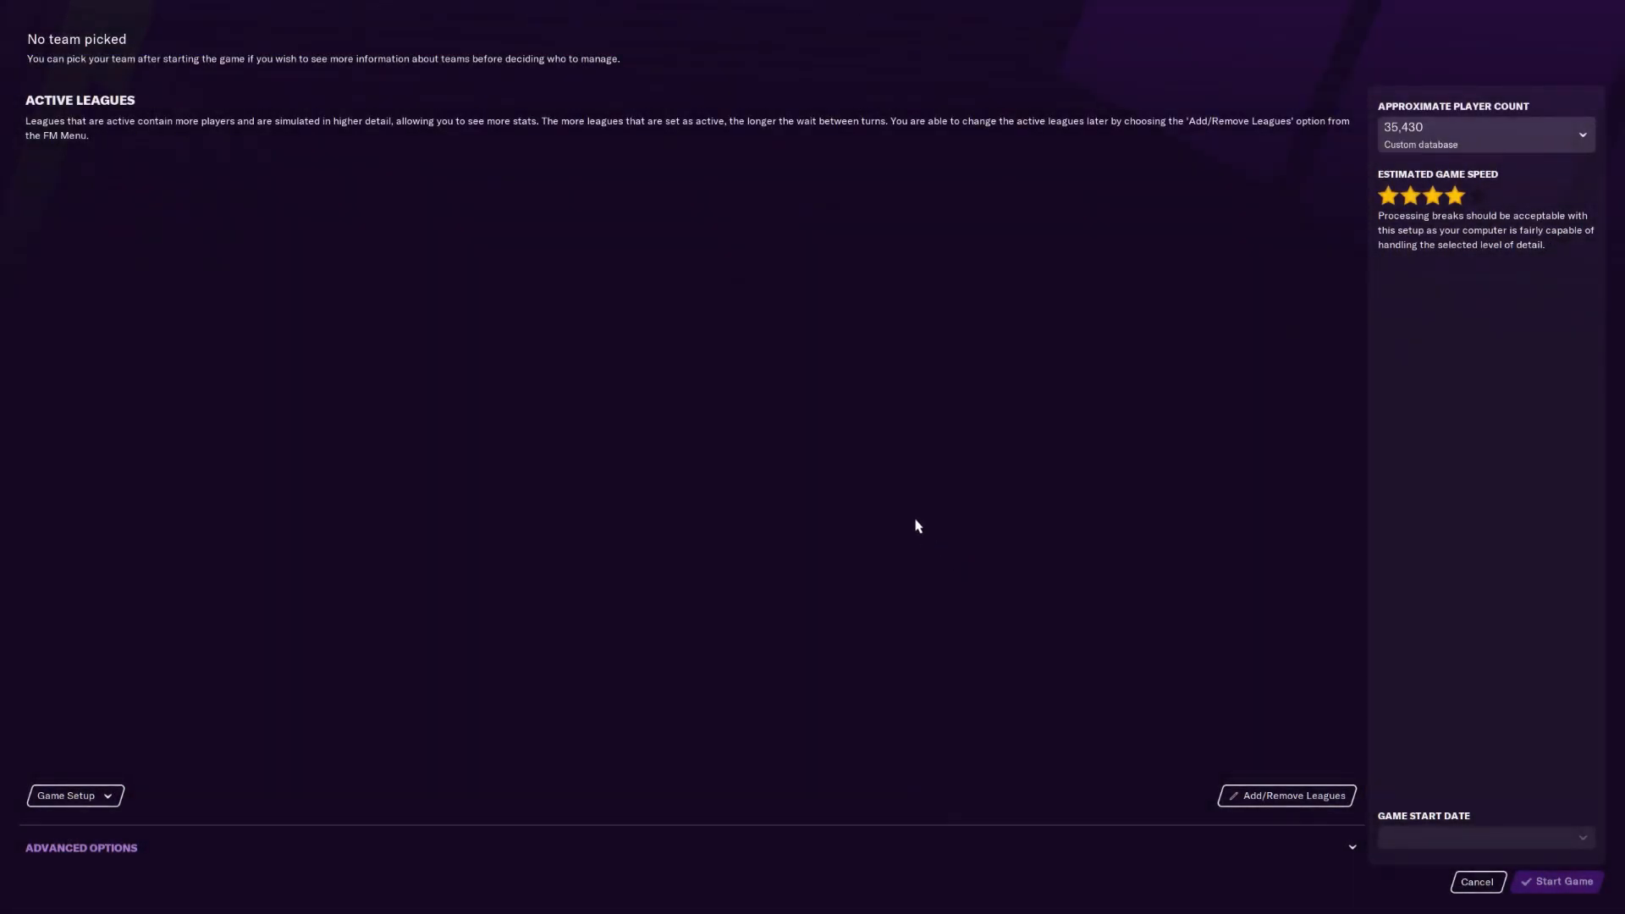
pyautogui.click(1279, 797)
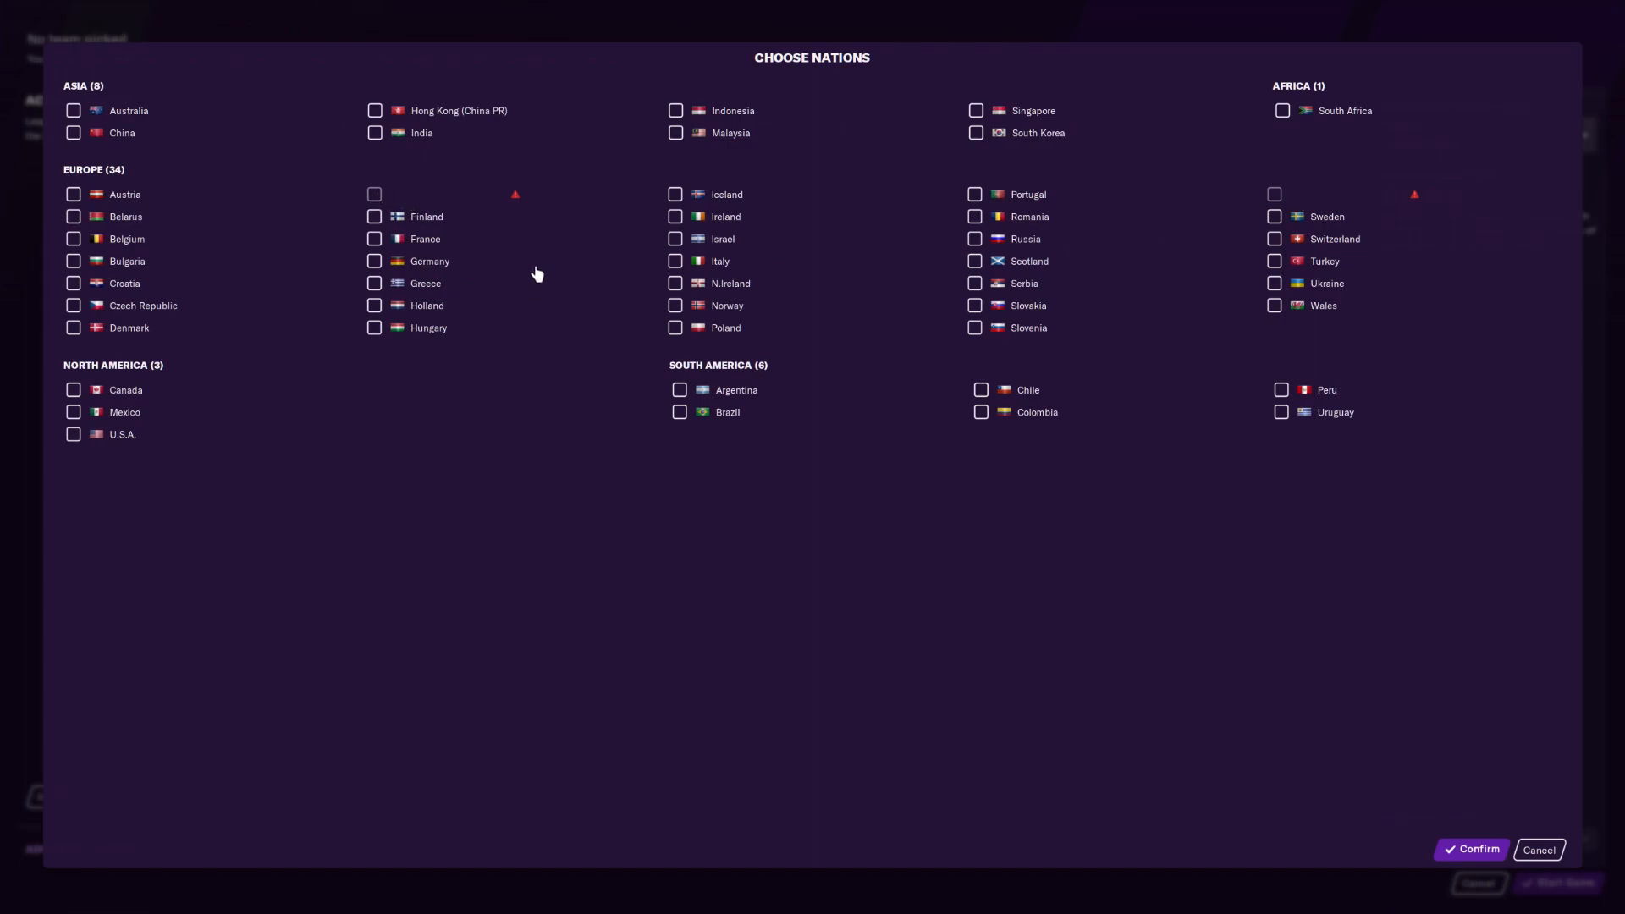
pyautogui.moveTo(515, 196)
pyautogui.moveTo(1415, 197)
pyautogui.click(1537, 849)
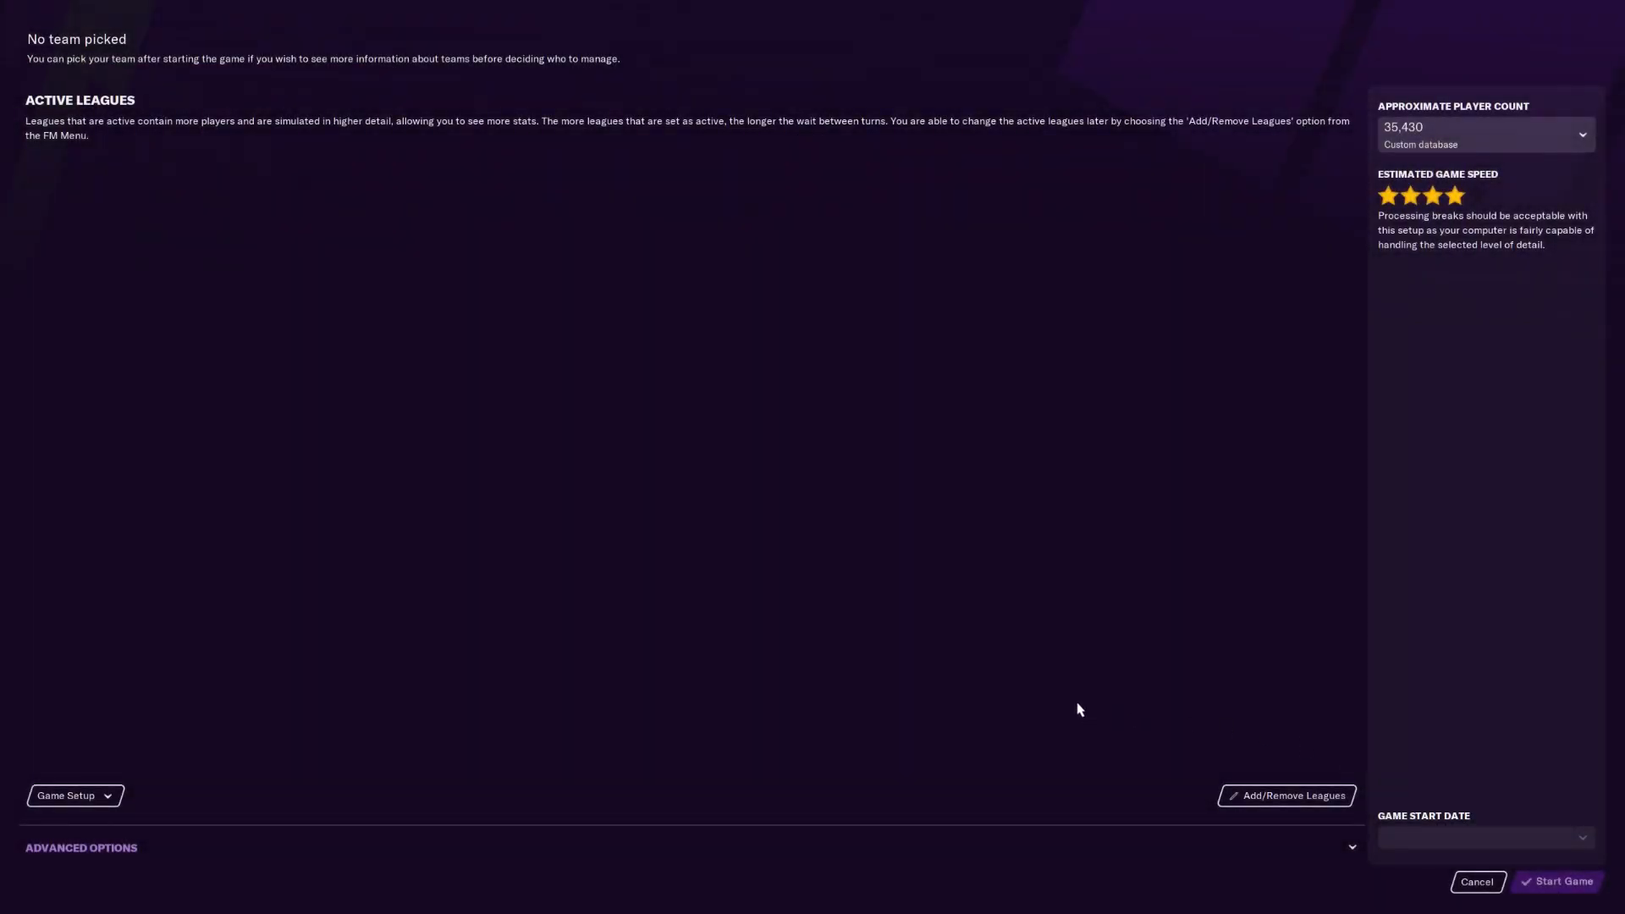
pyautogui.click(1475, 881)
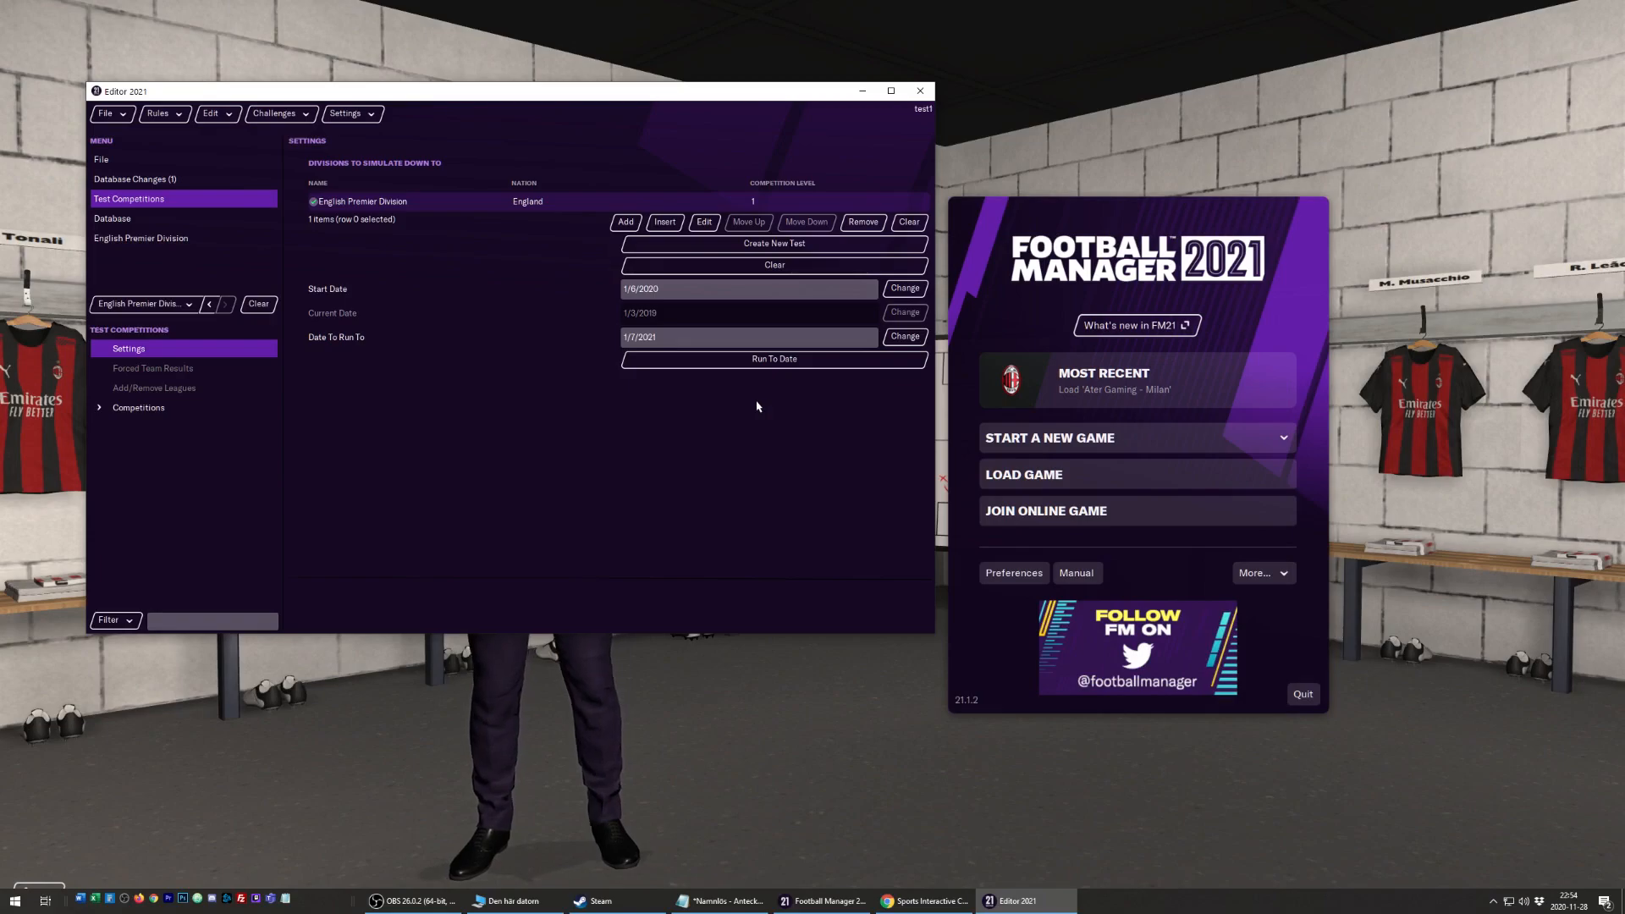
# Add Barcelona, the Spanish First Division club, to the English Premier Division's teams and review the team list.
pyautogui.click(190, 240)
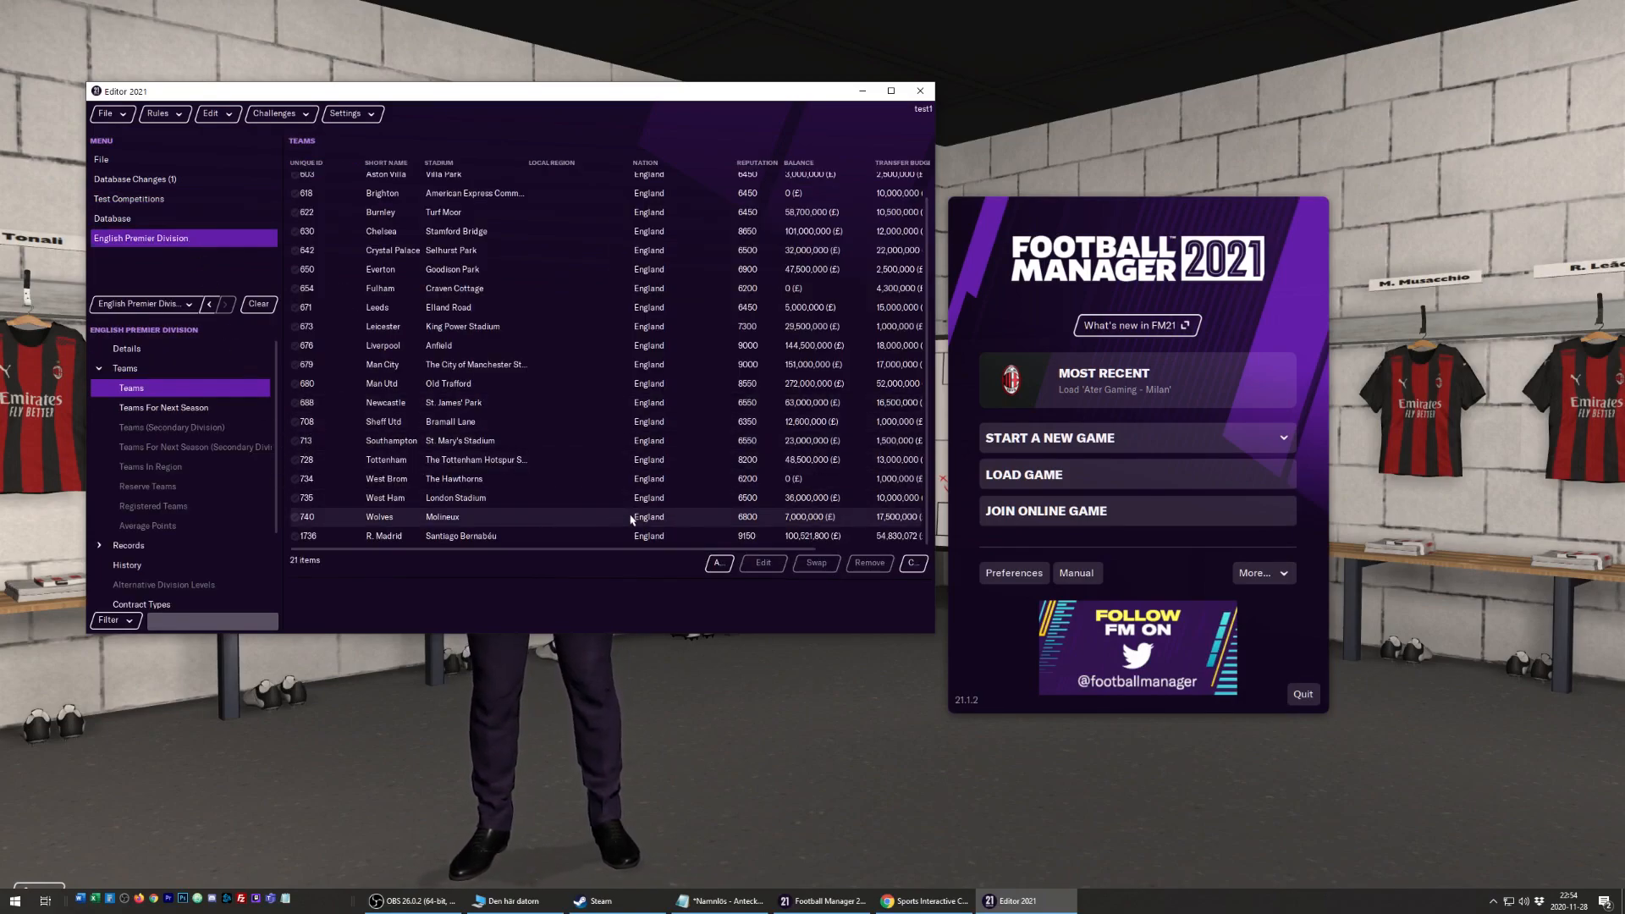
pyautogui.click(718, 564)
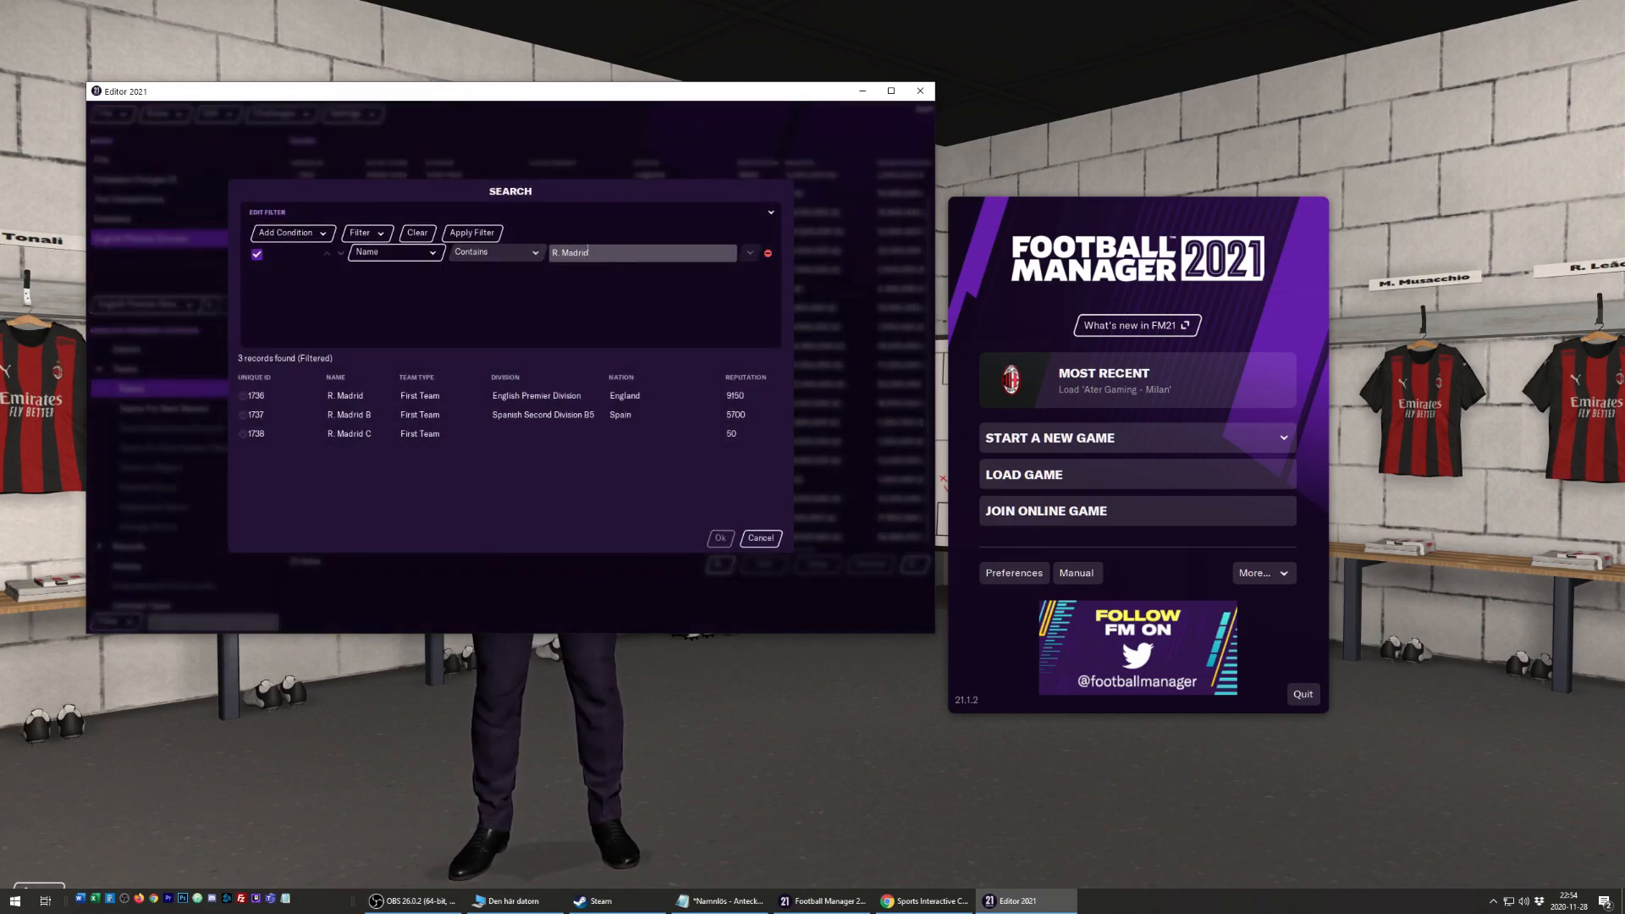
pyautogui.click(573, 250)
pyautogui.write('barcelona')
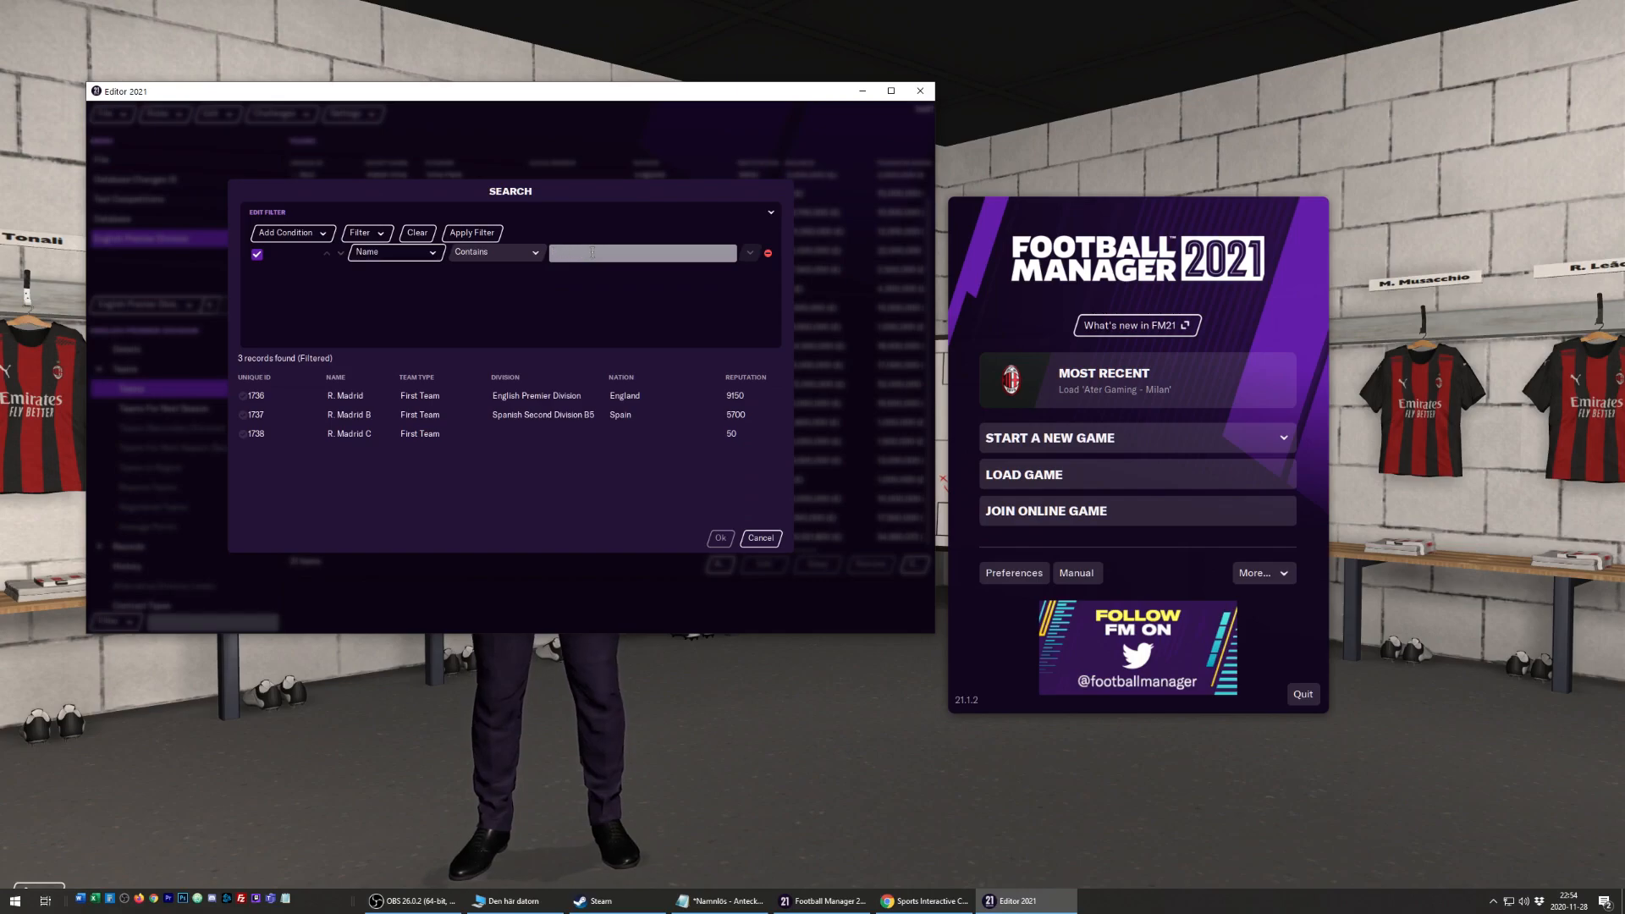
pyautogui.click(566, 278)
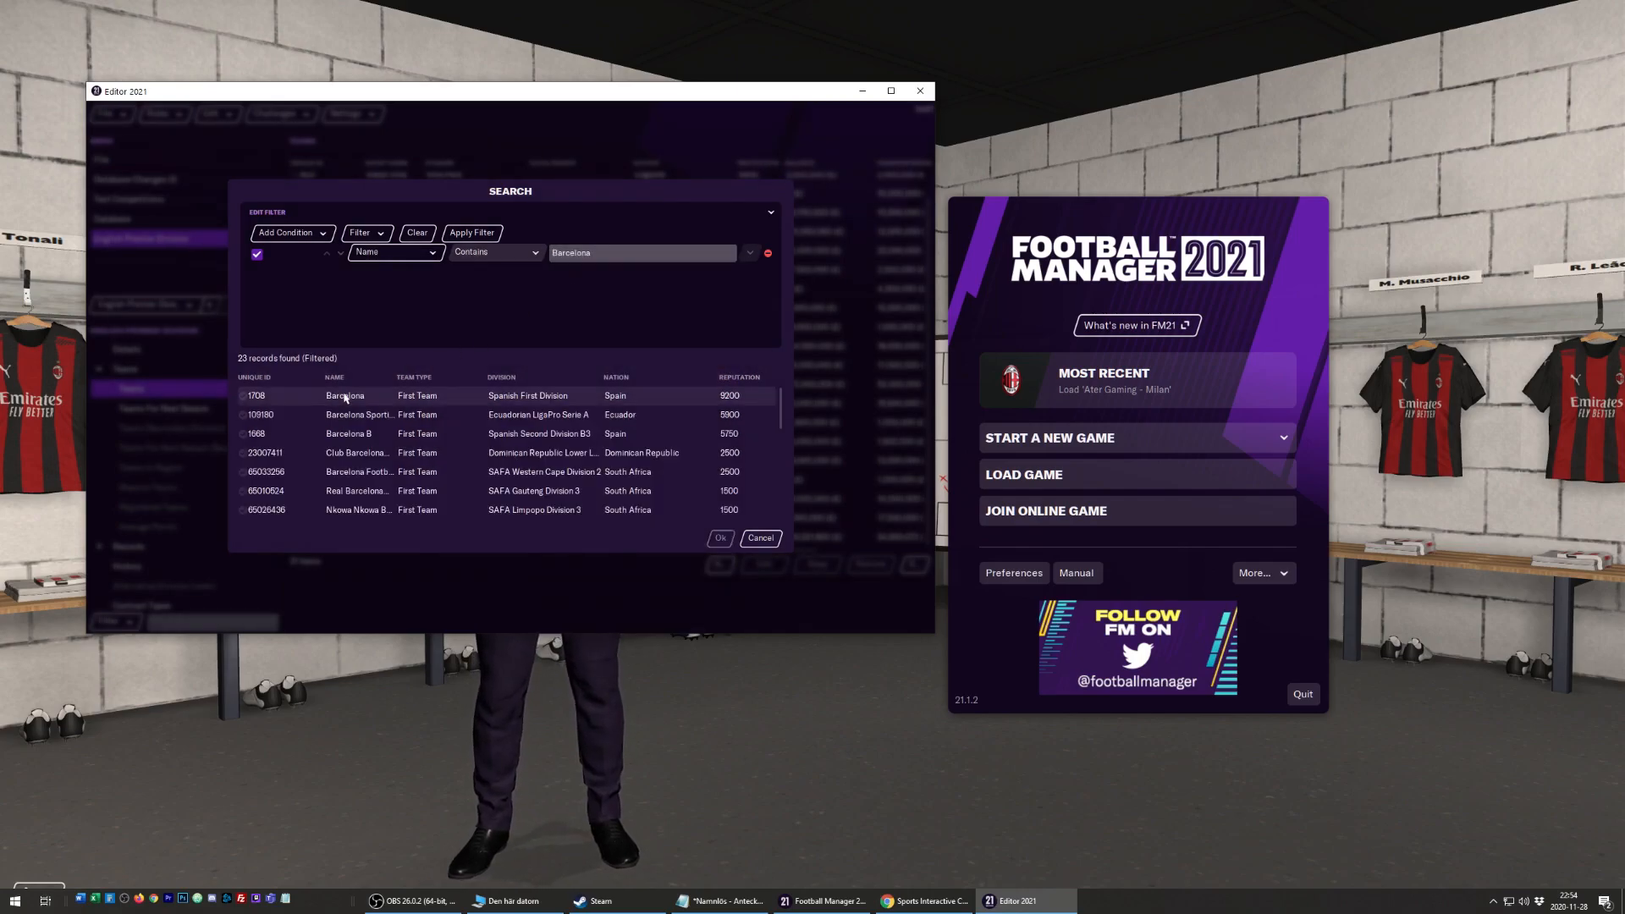
pyautogui.click(720, 537)
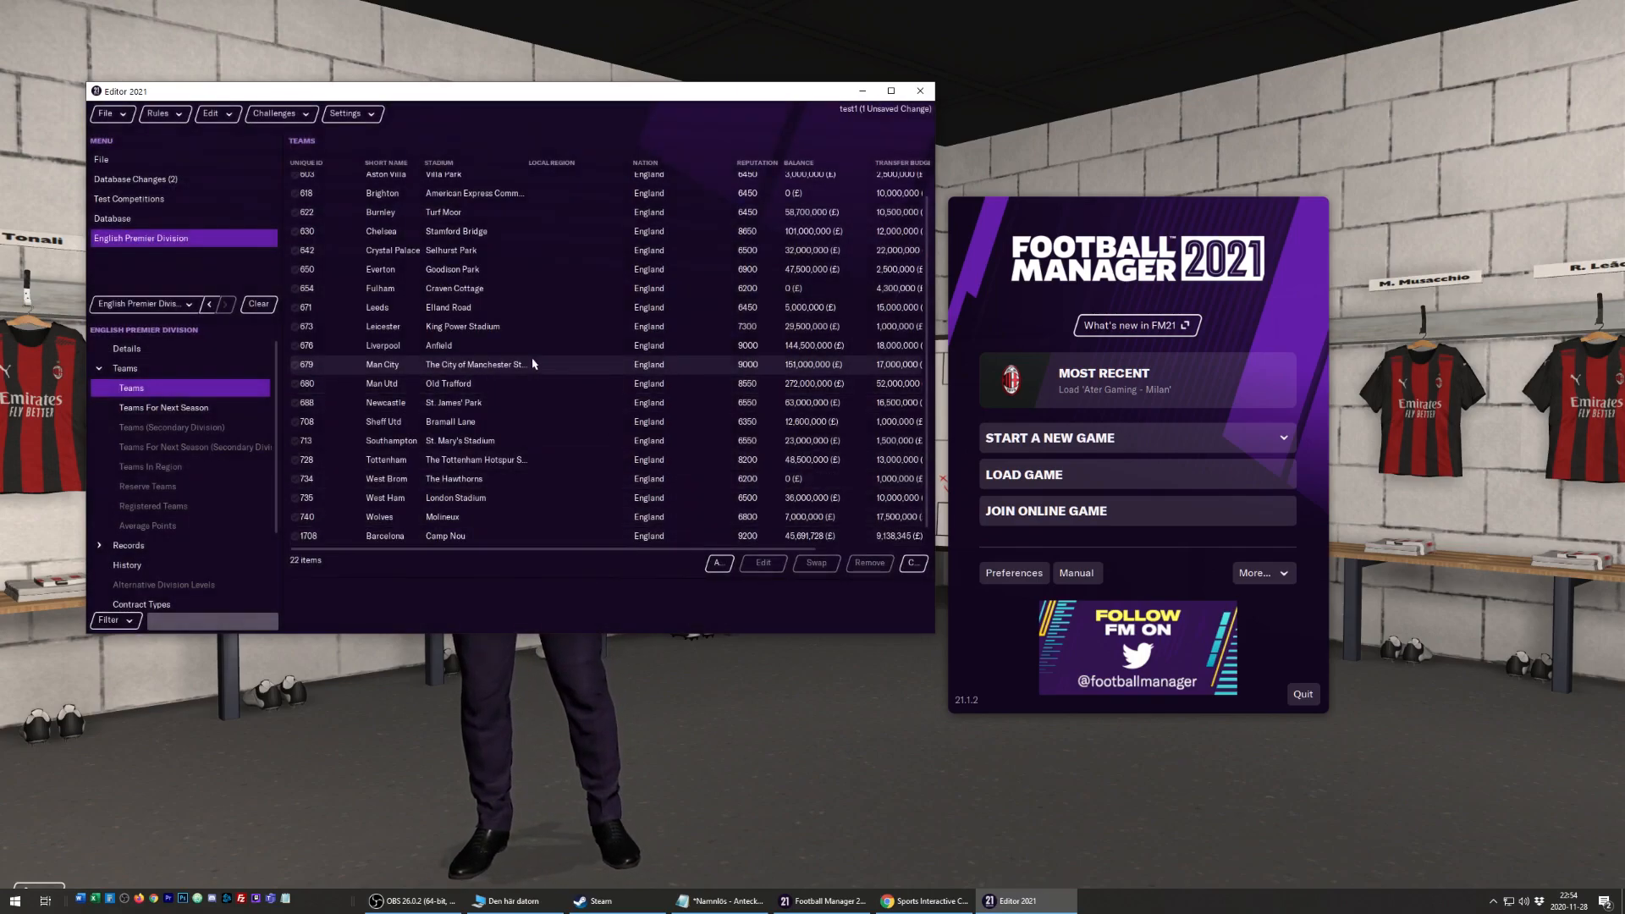
pyautogui.scroll(-1, 518, 355)
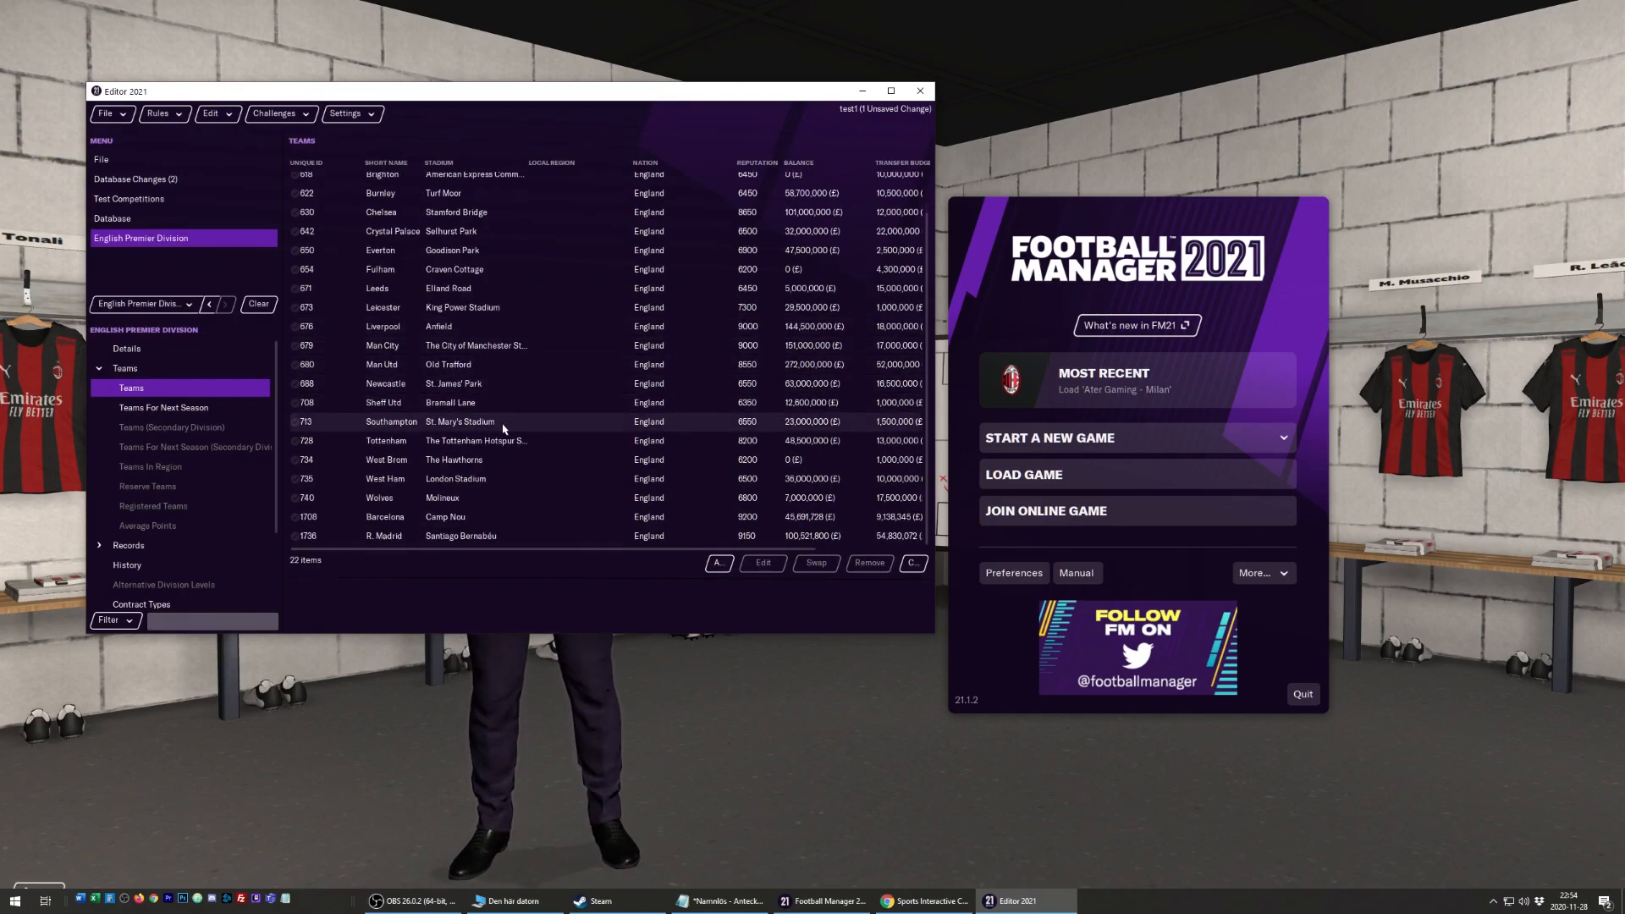
pyautogui.scroll(1, 505, 424)
pyautogui.scroll(1, 508, 421)
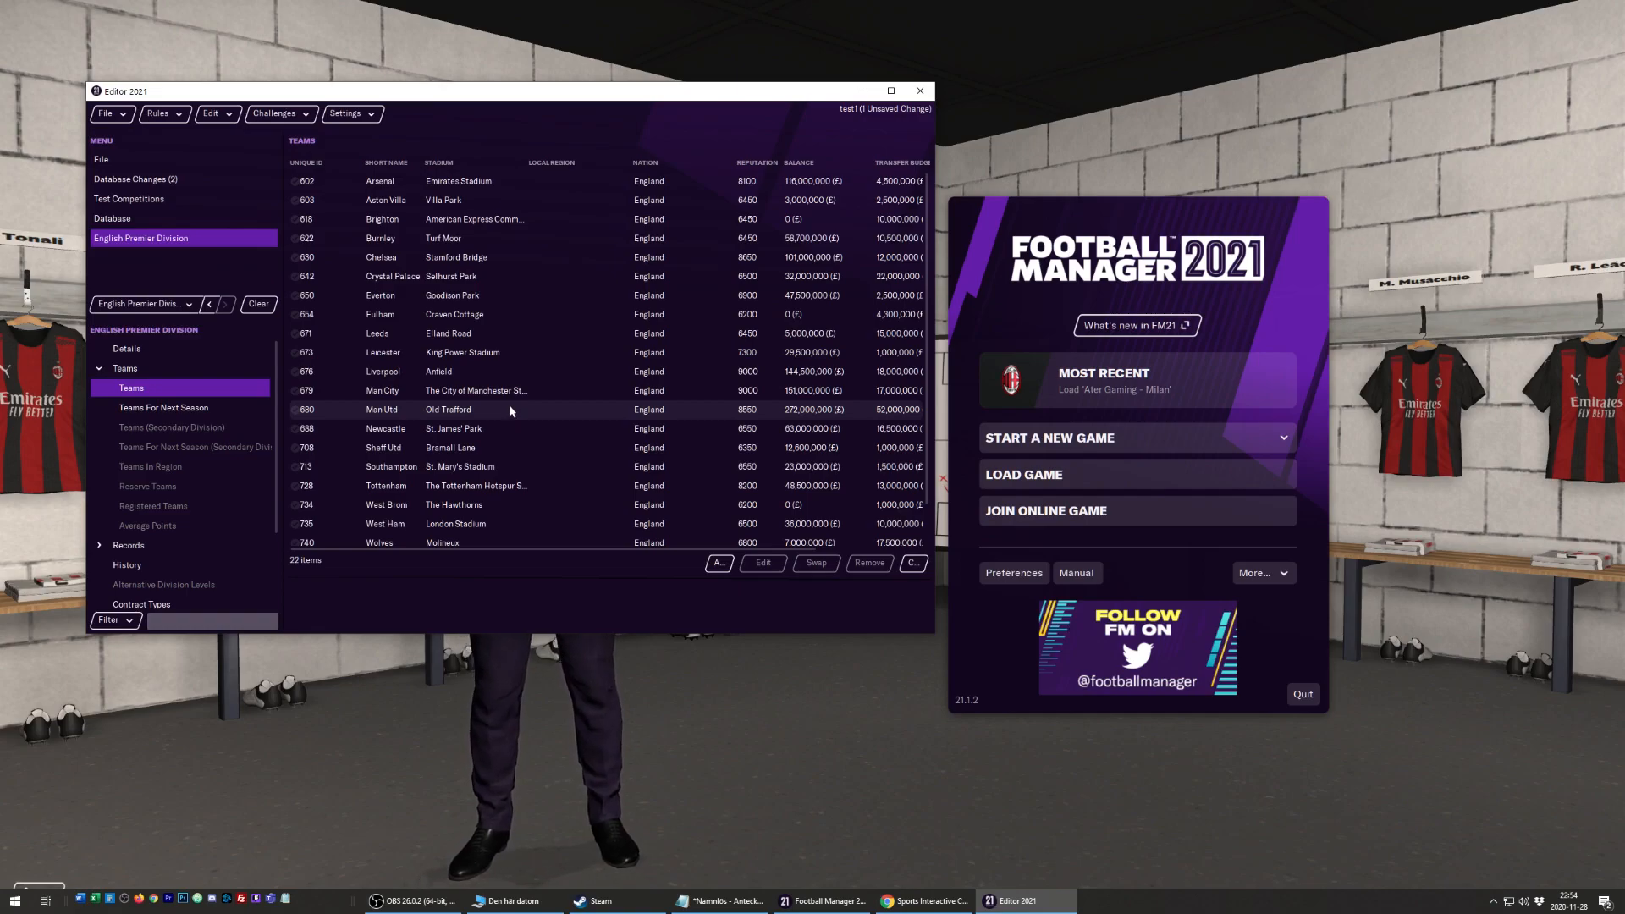
# Filter the database competitions by the name Spanish First Division and open that competition's team list.
pyautogui.click(145, 221)
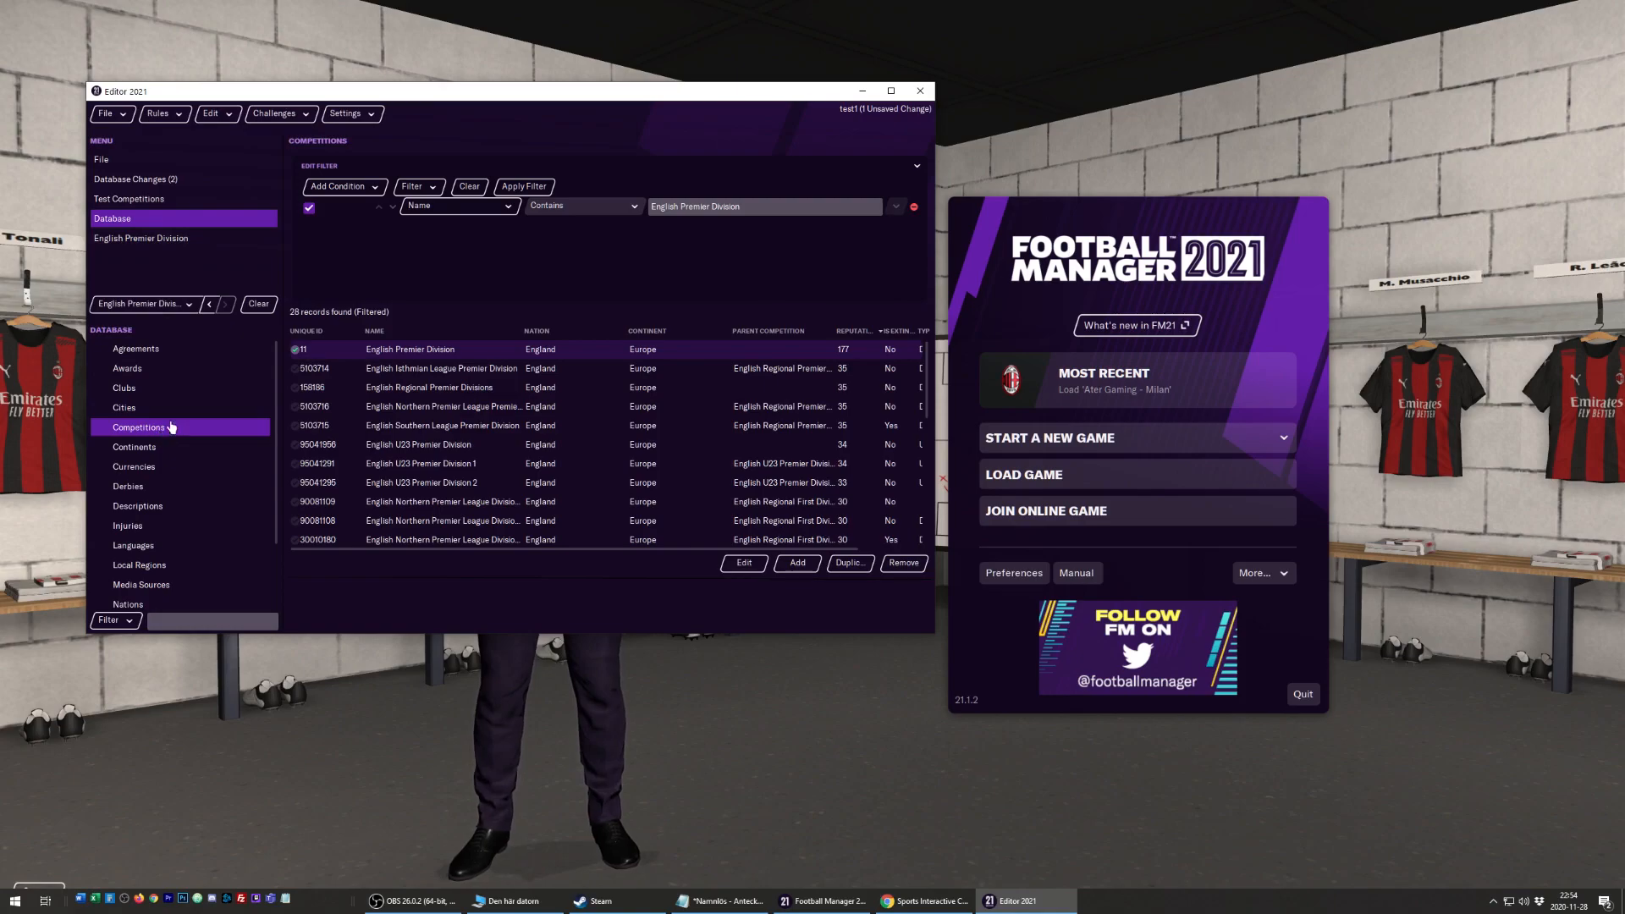
pyautogui.click(661, 205)
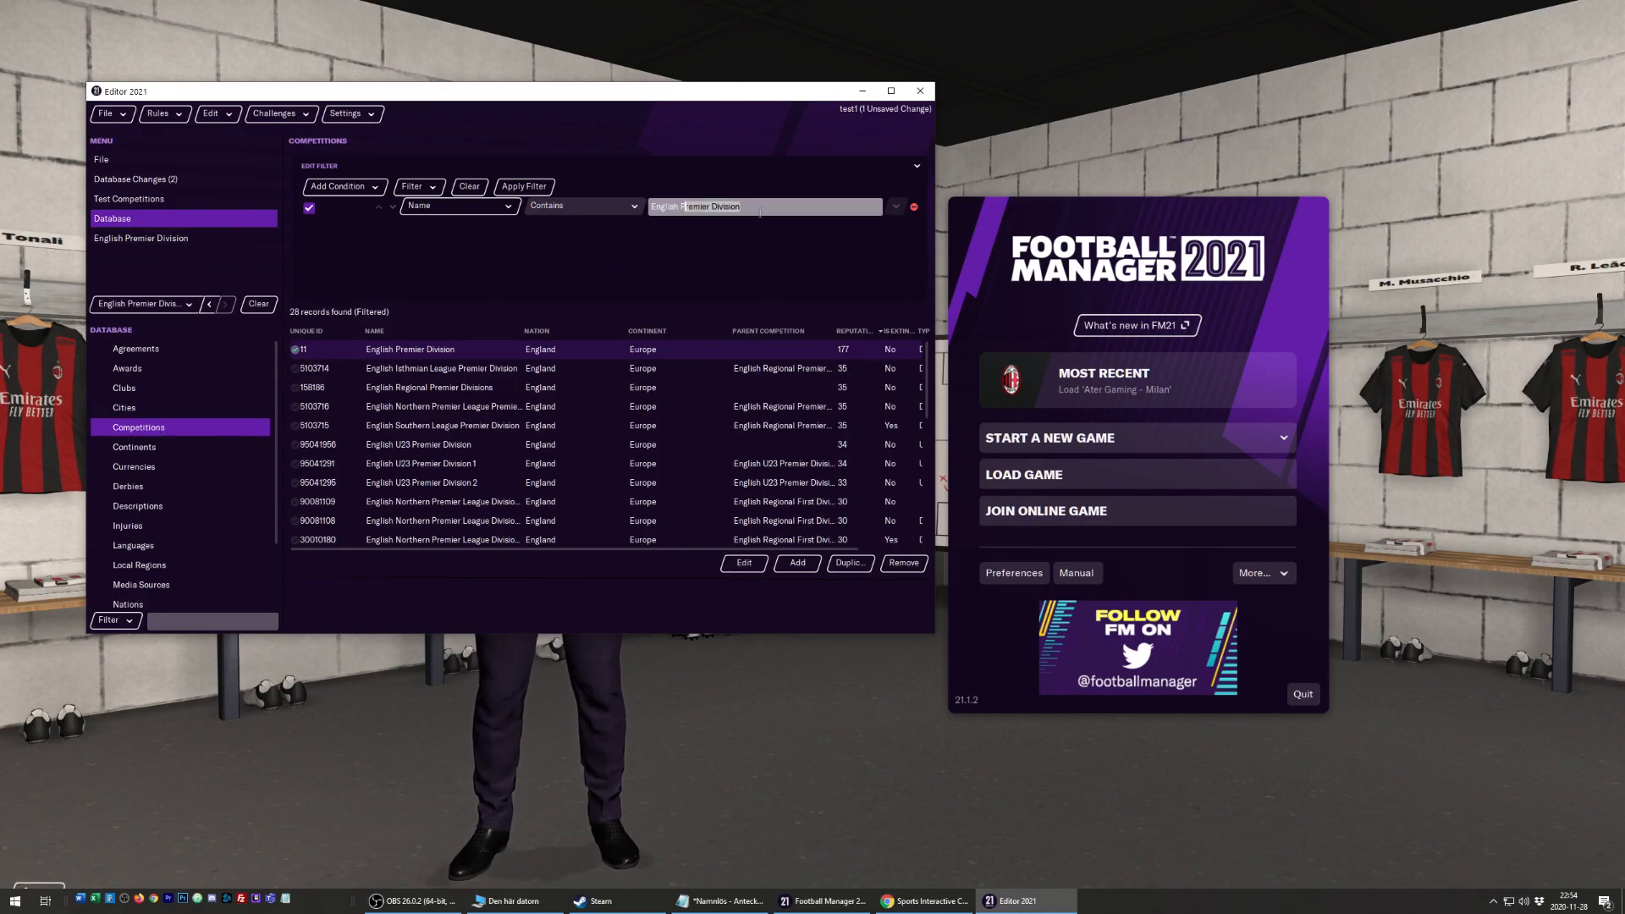
pyautogui.press('BackSpace')
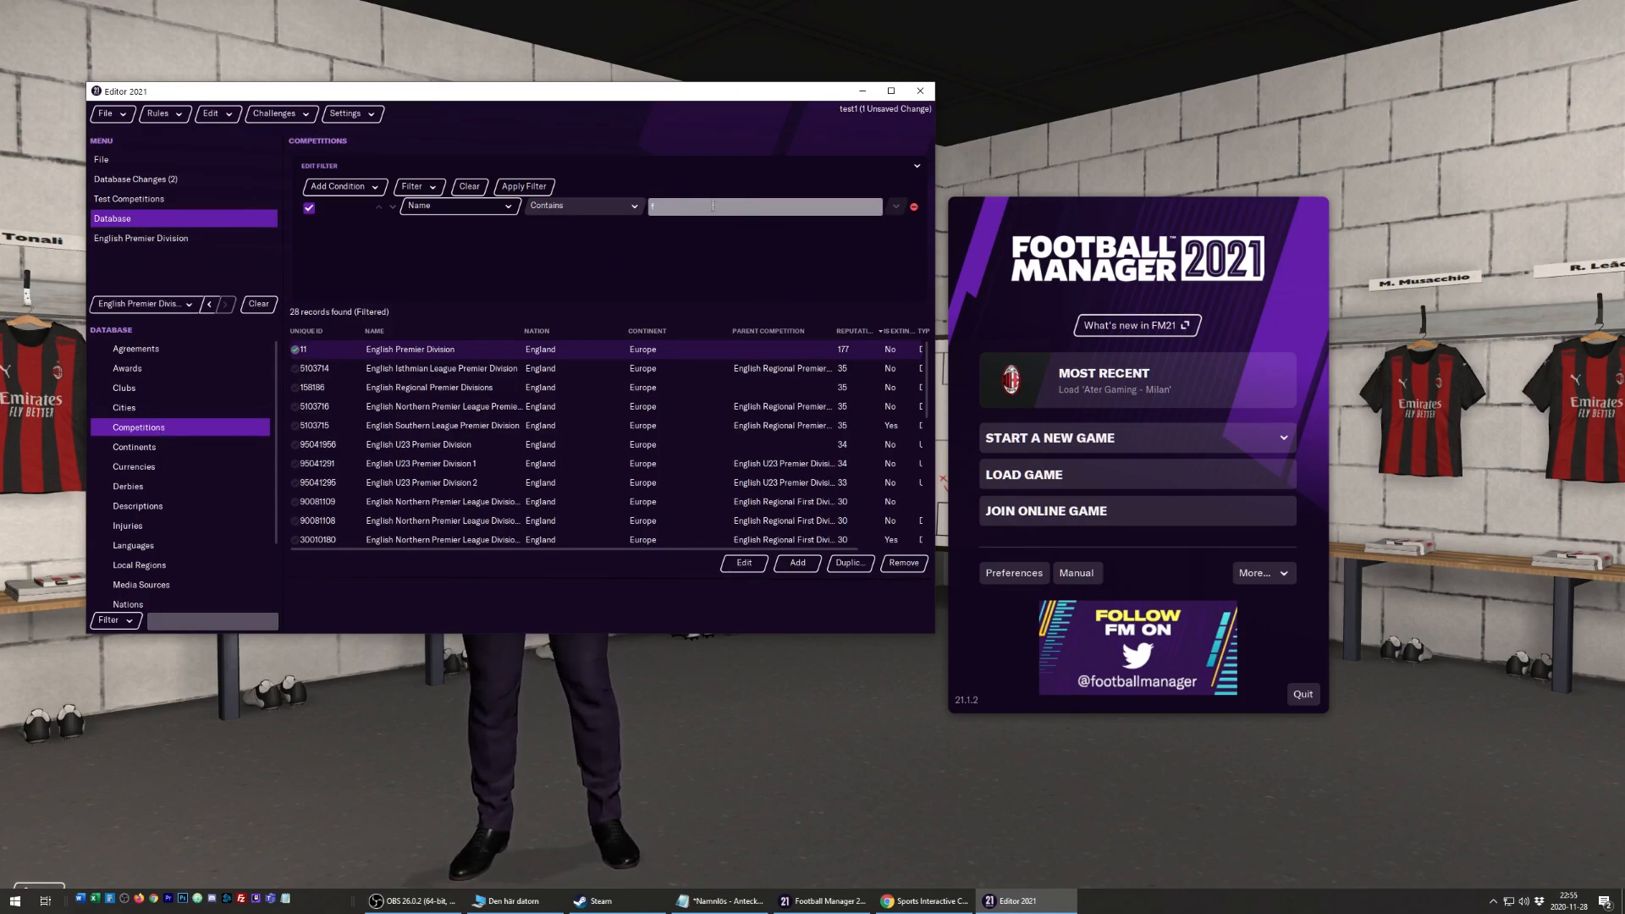
pyautogui.write('fir')
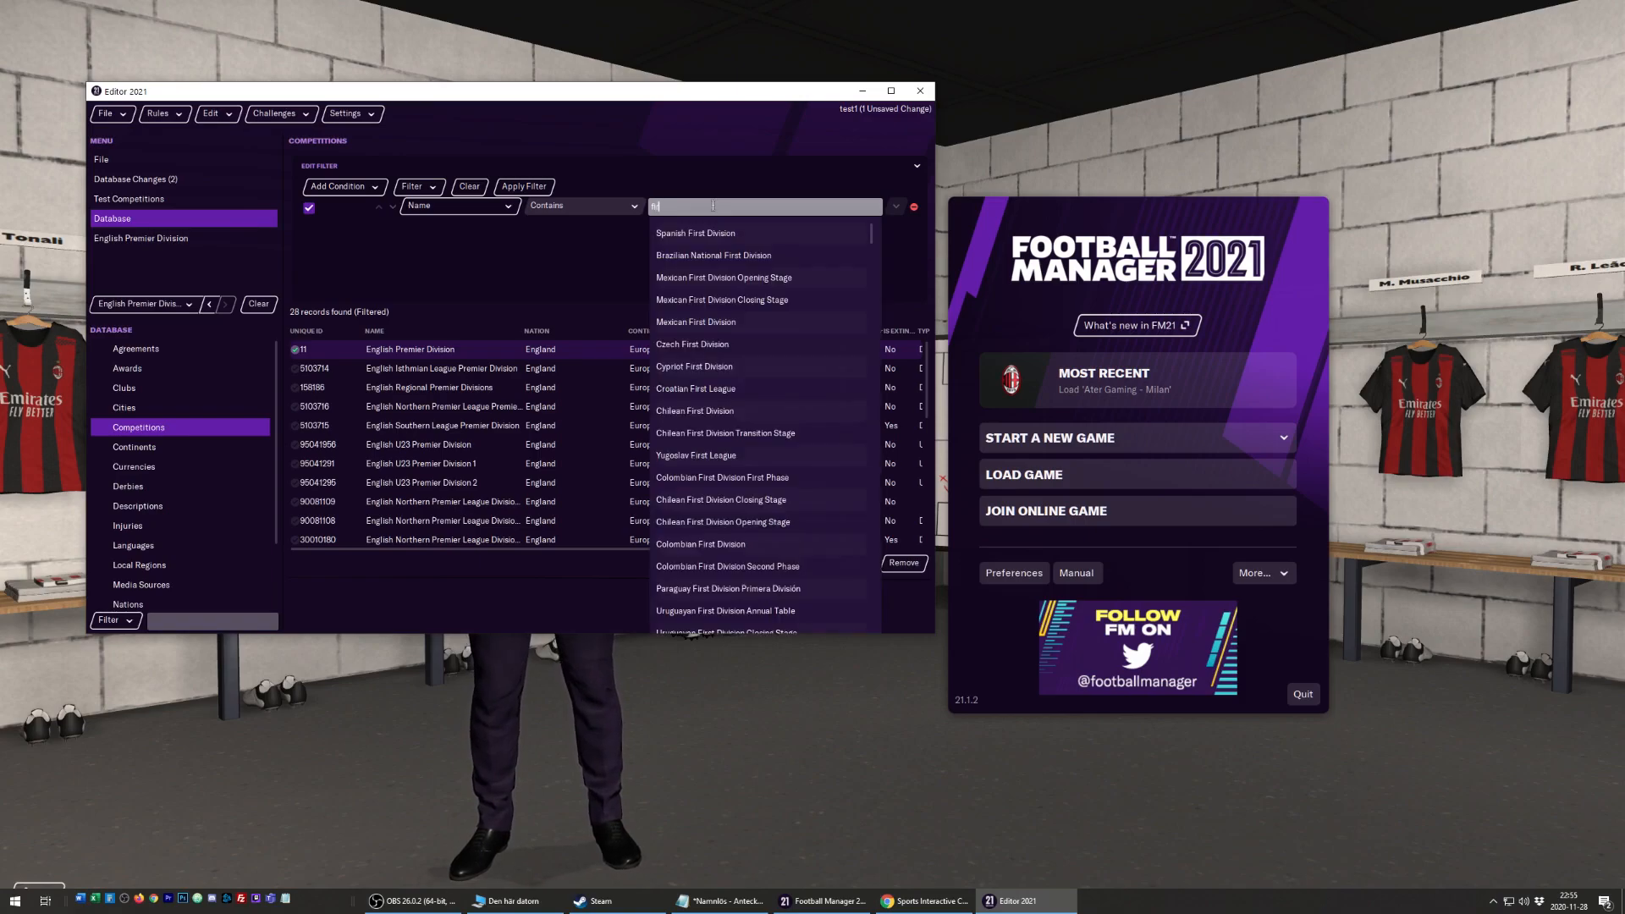
pyautogui.click(709, 235)
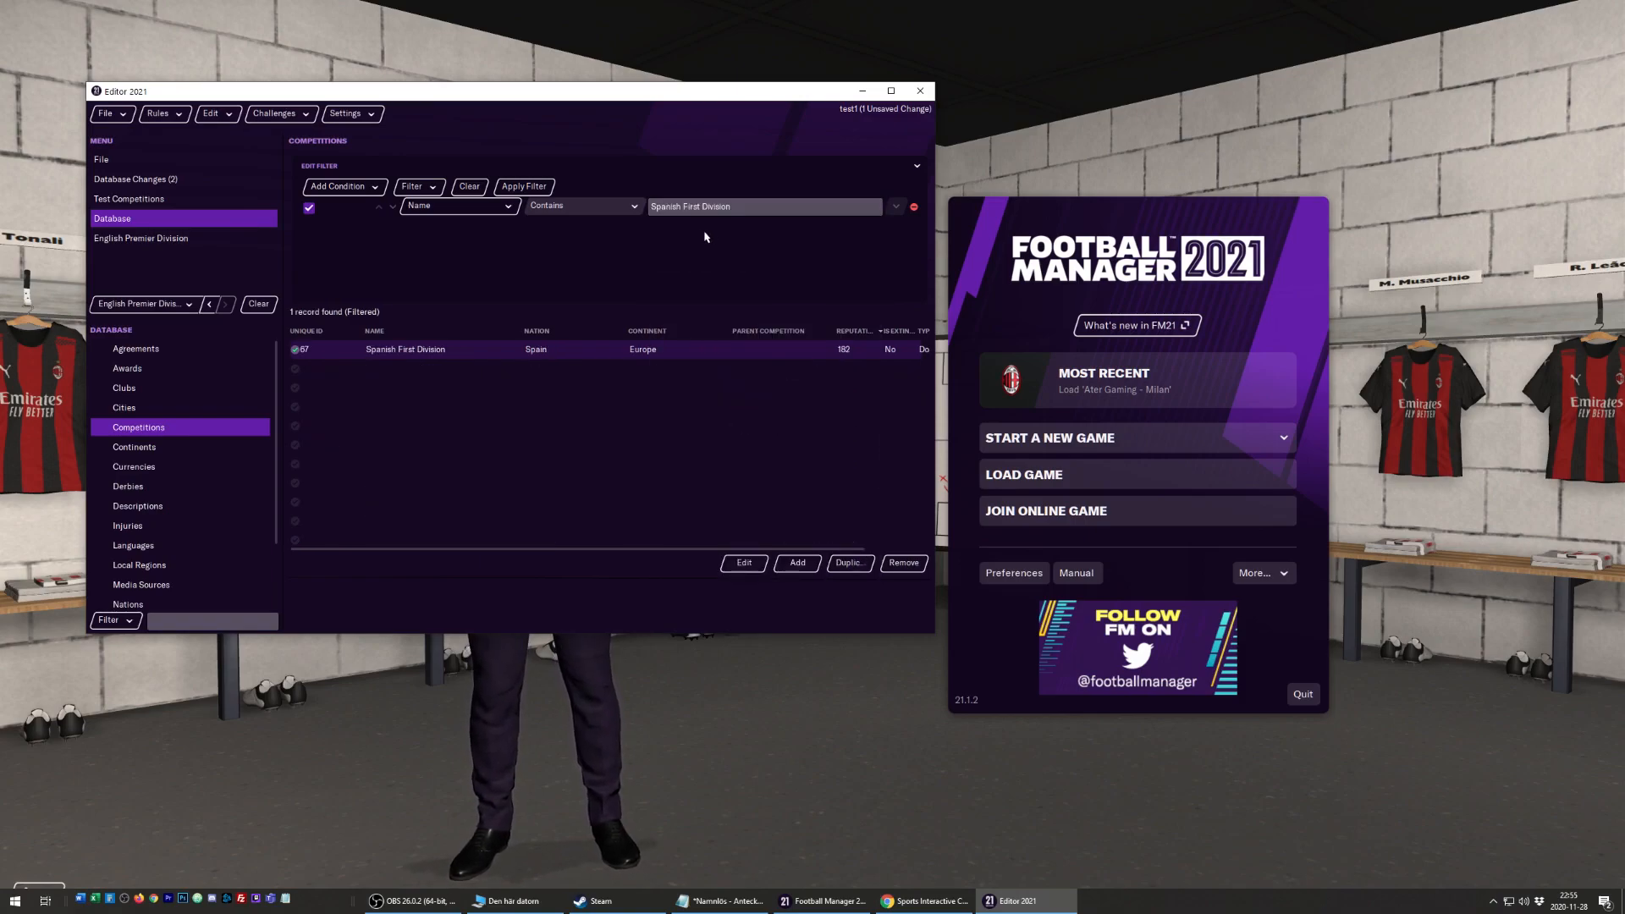
pyautogui.doubleClick(396, 350)
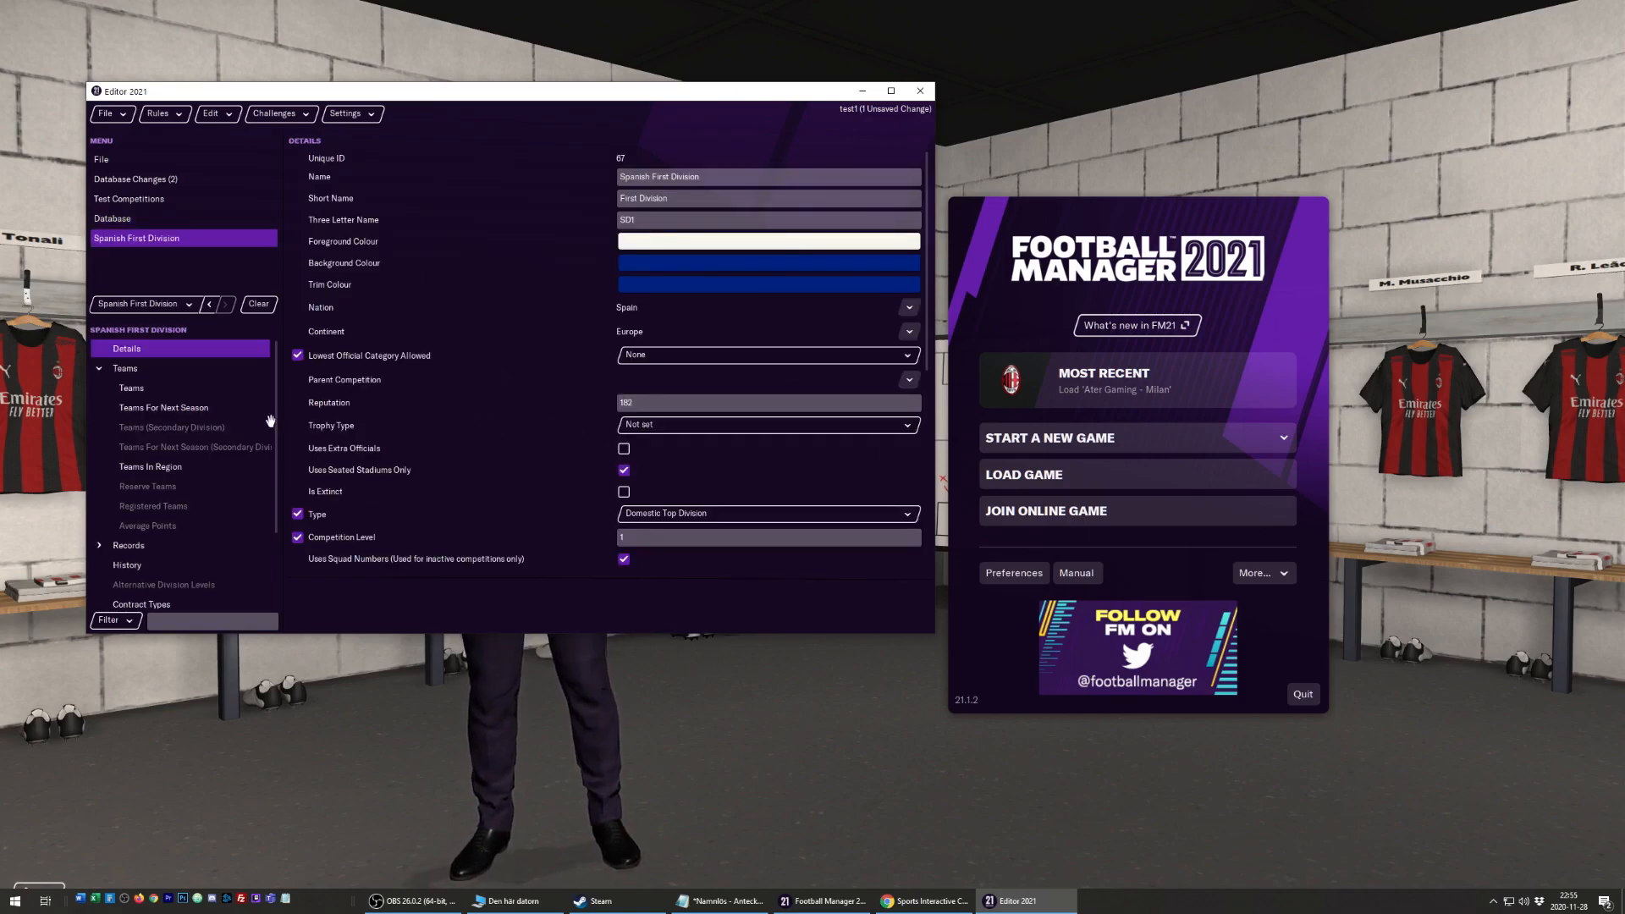
pyautogui.click(163, 391)
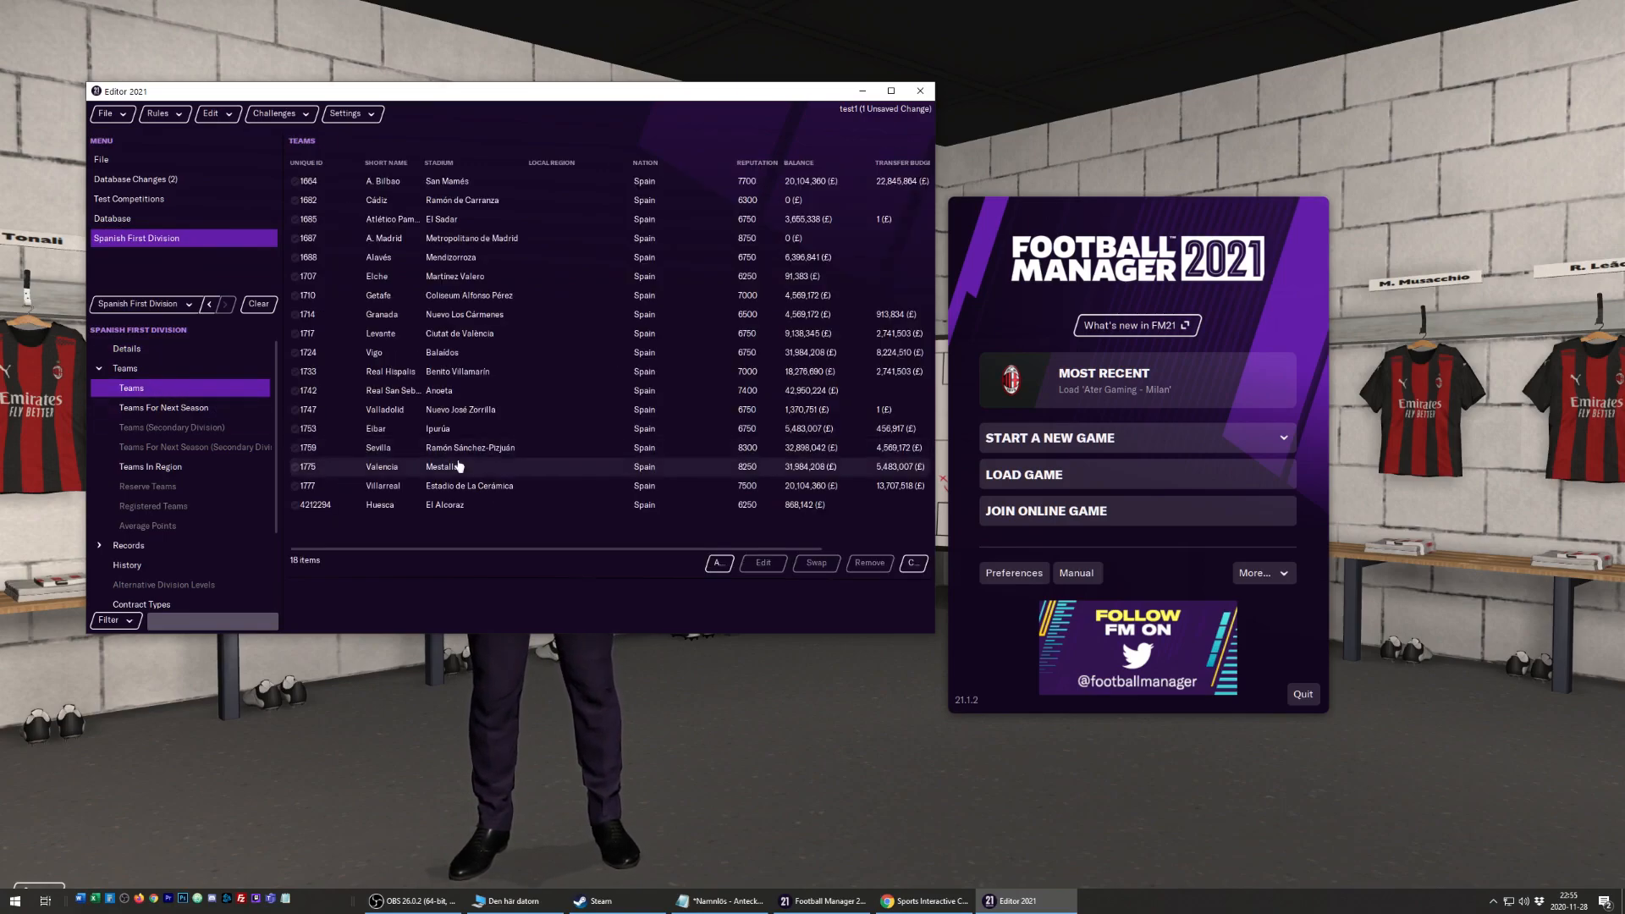
# Find Newcastle United from the English Premier Division and add it to the Spanish First Division's teams.
pyautogui.click(719, 563)
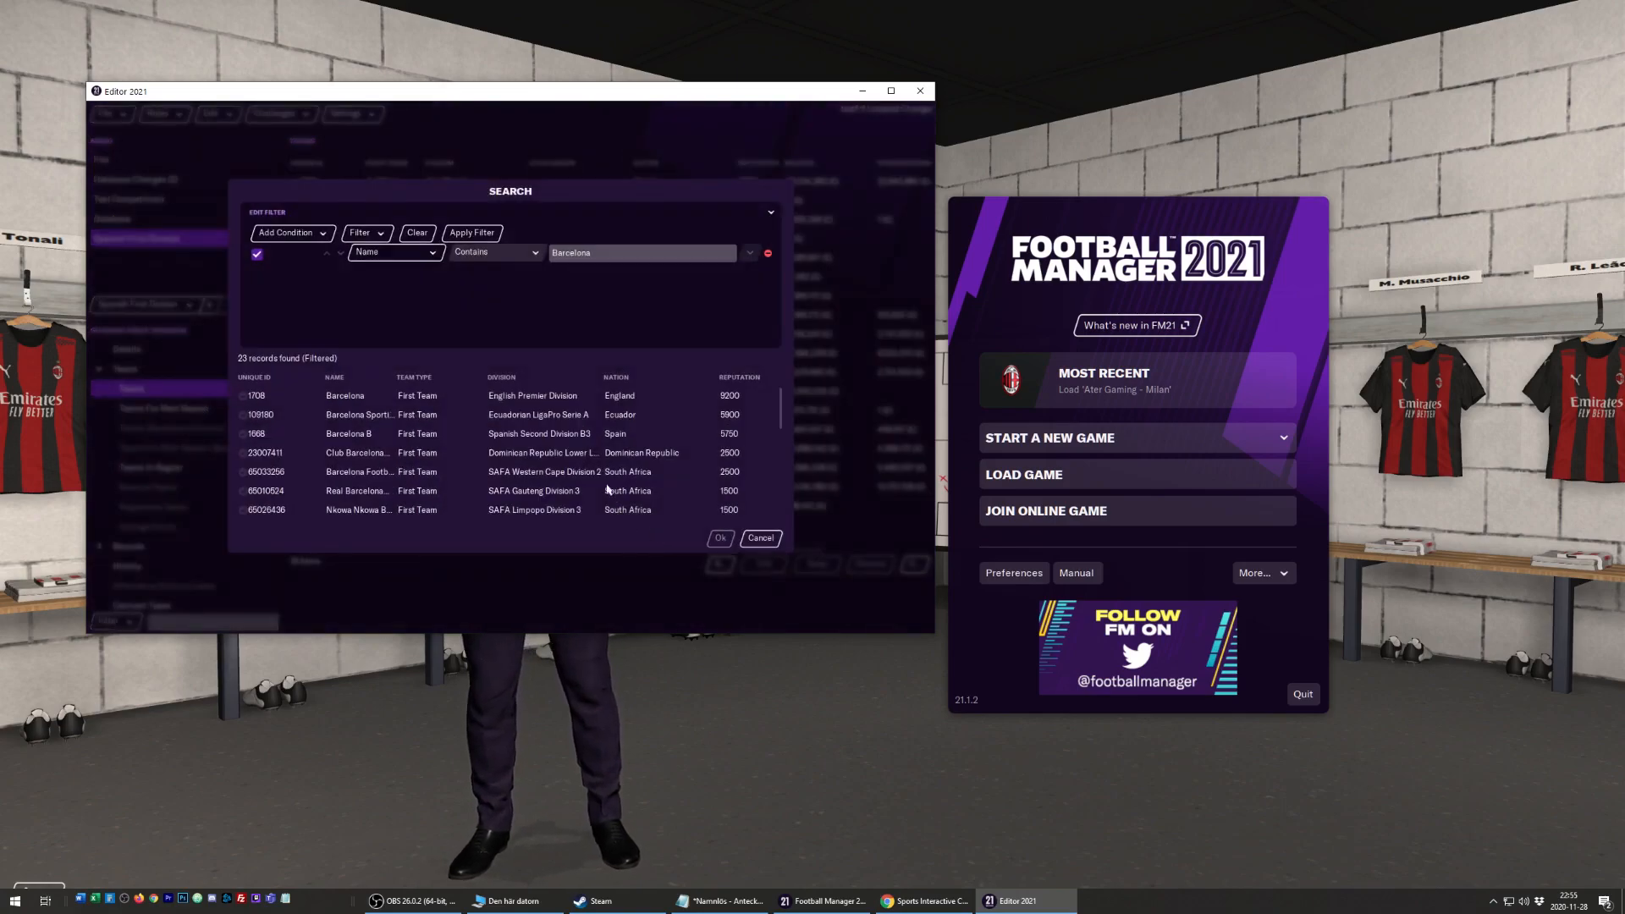
pyautogui.moveTo(606, 252); pyautogui.dragTo(537, 250)
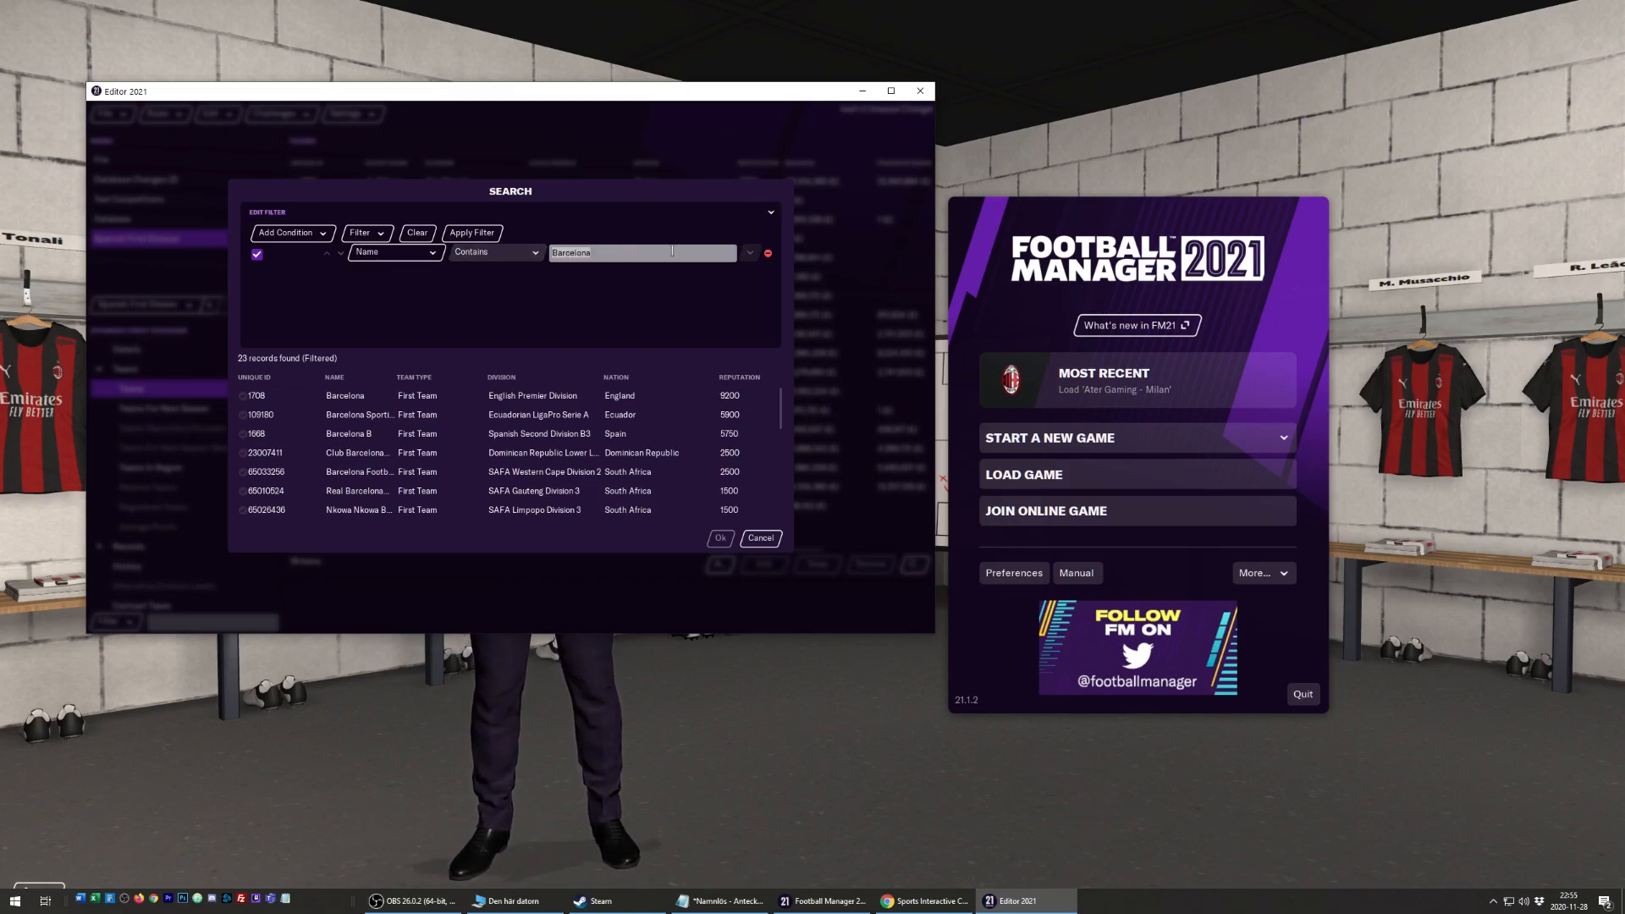
pyautogui.write('newcastle')
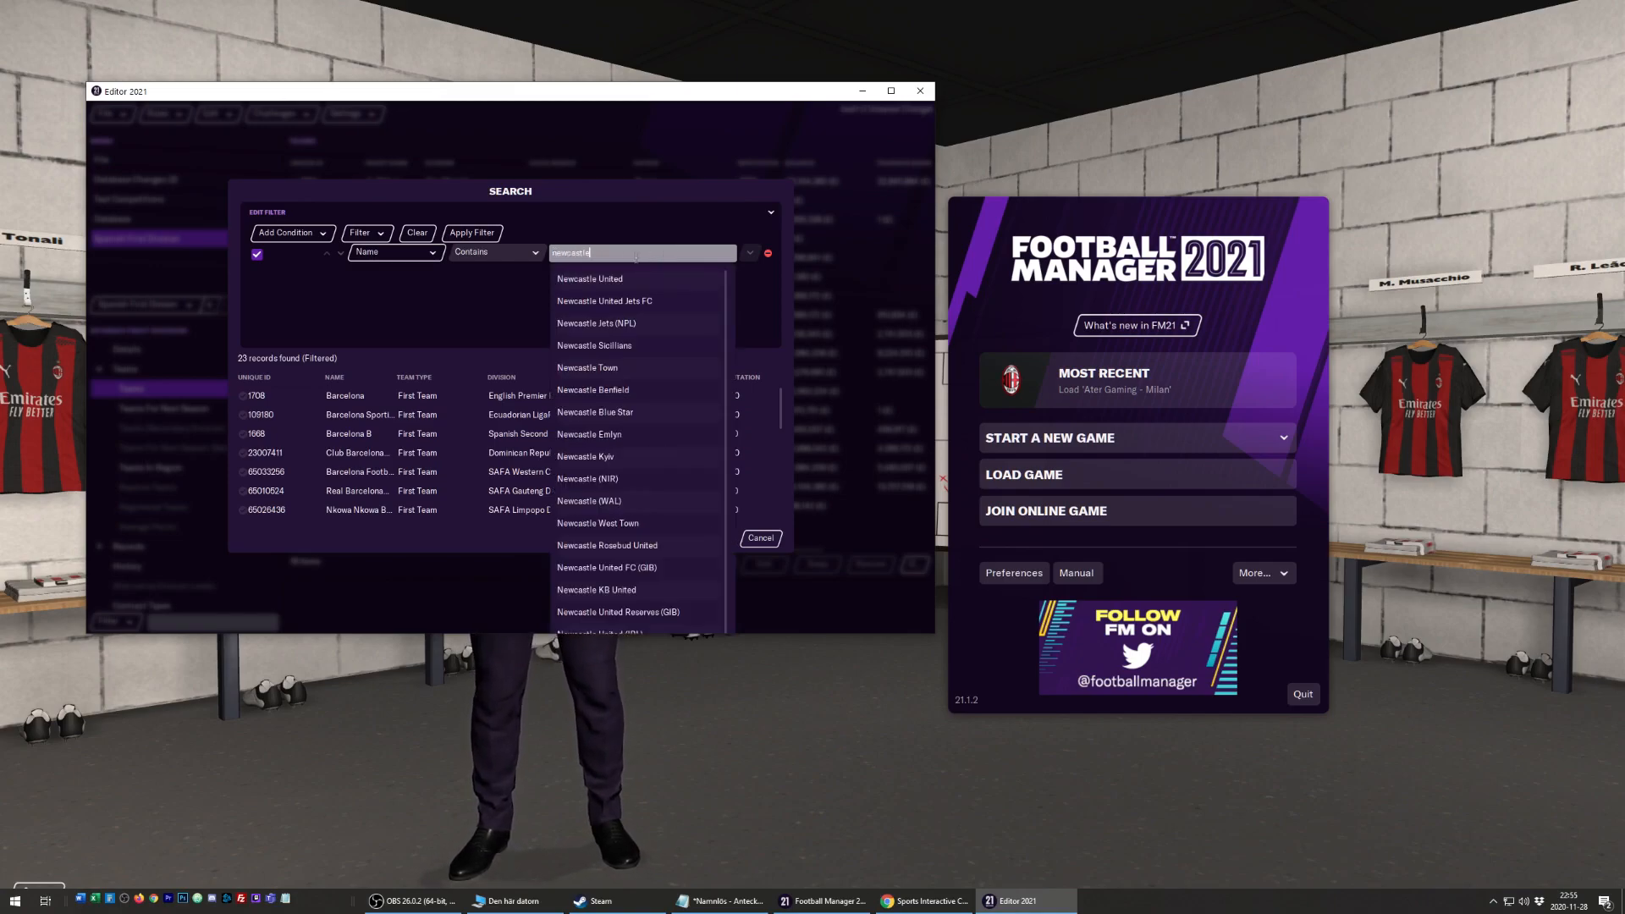
pyautogui.click(605, 278)
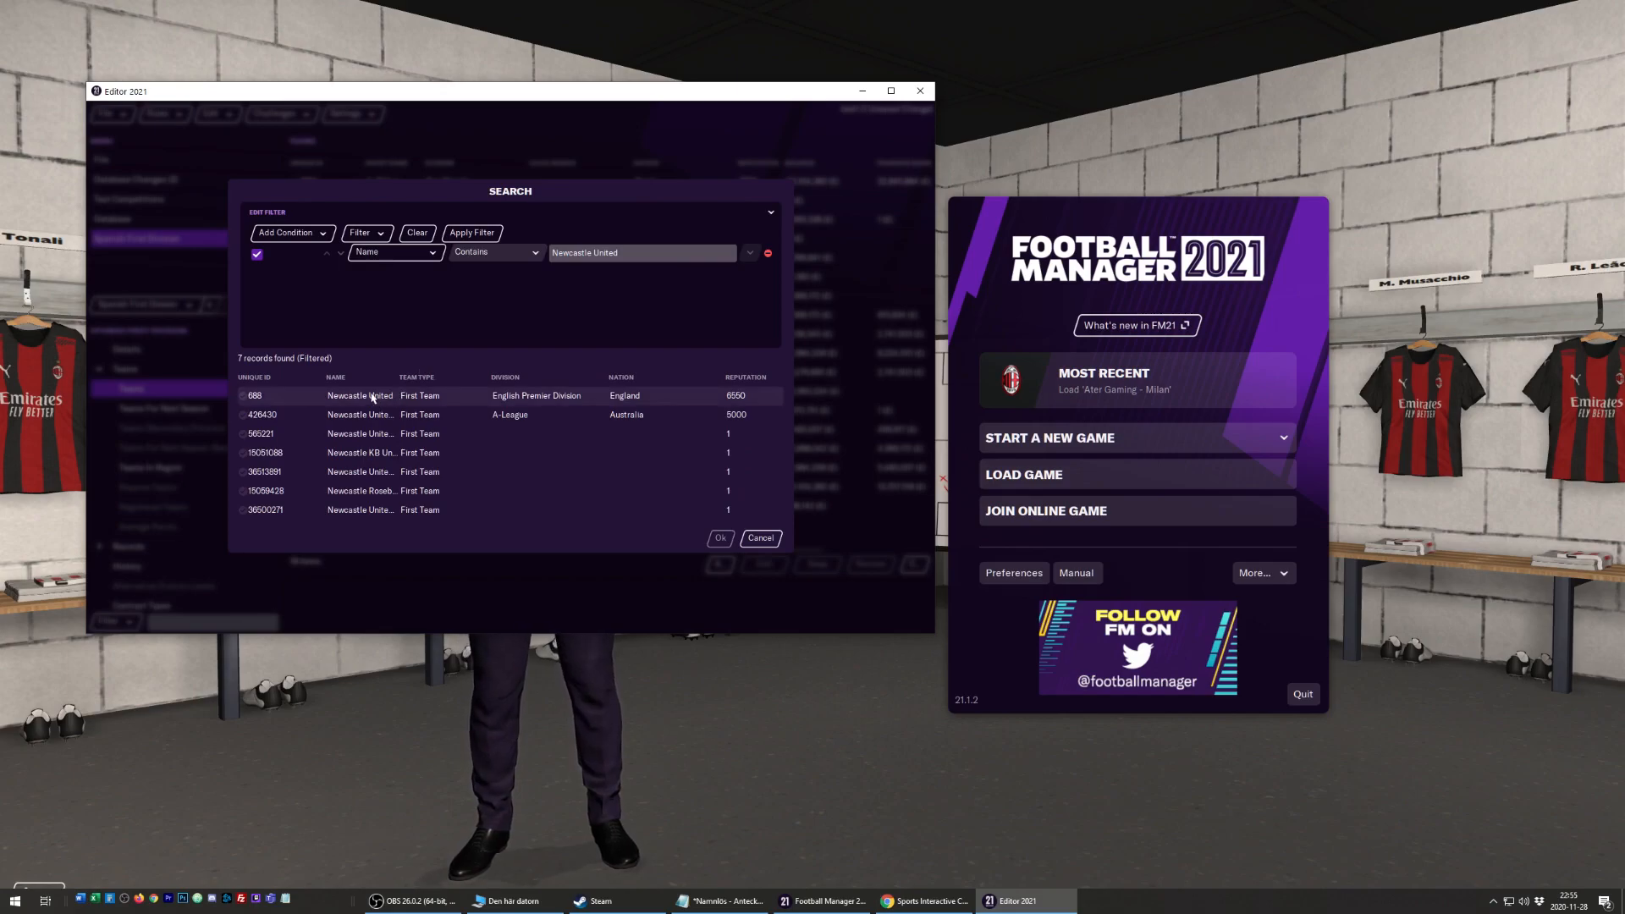
pyautogui.click(720, 538)
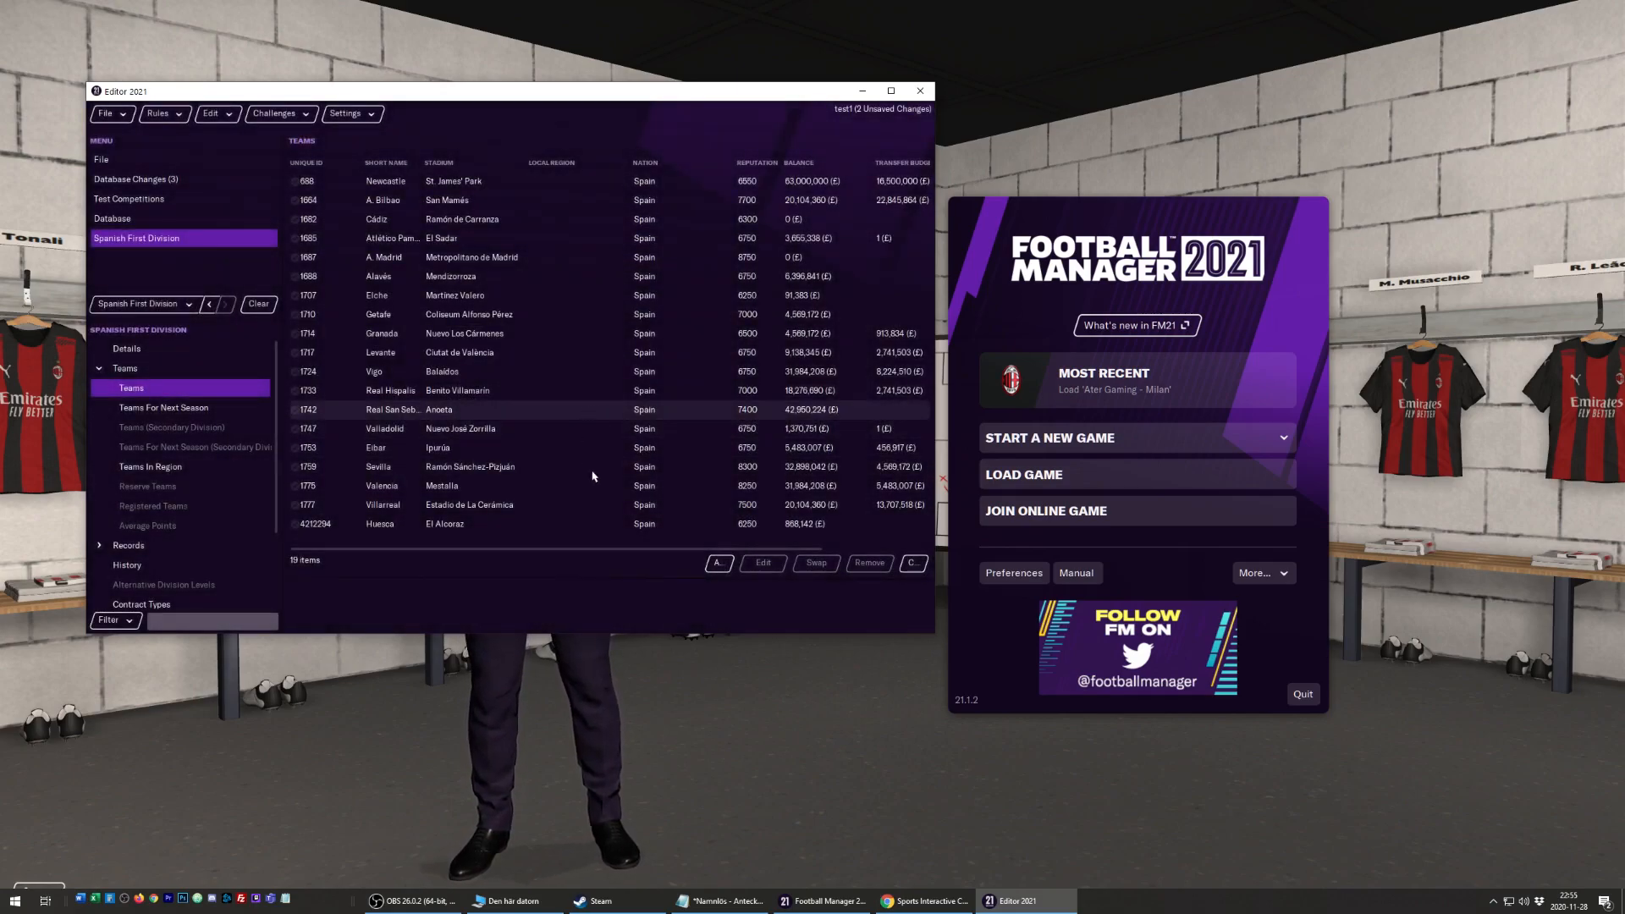
# Add Chelsea from the English Premier Division to the Spanish First Division's teams and review the team list.
pyautogui.click(718, 563)
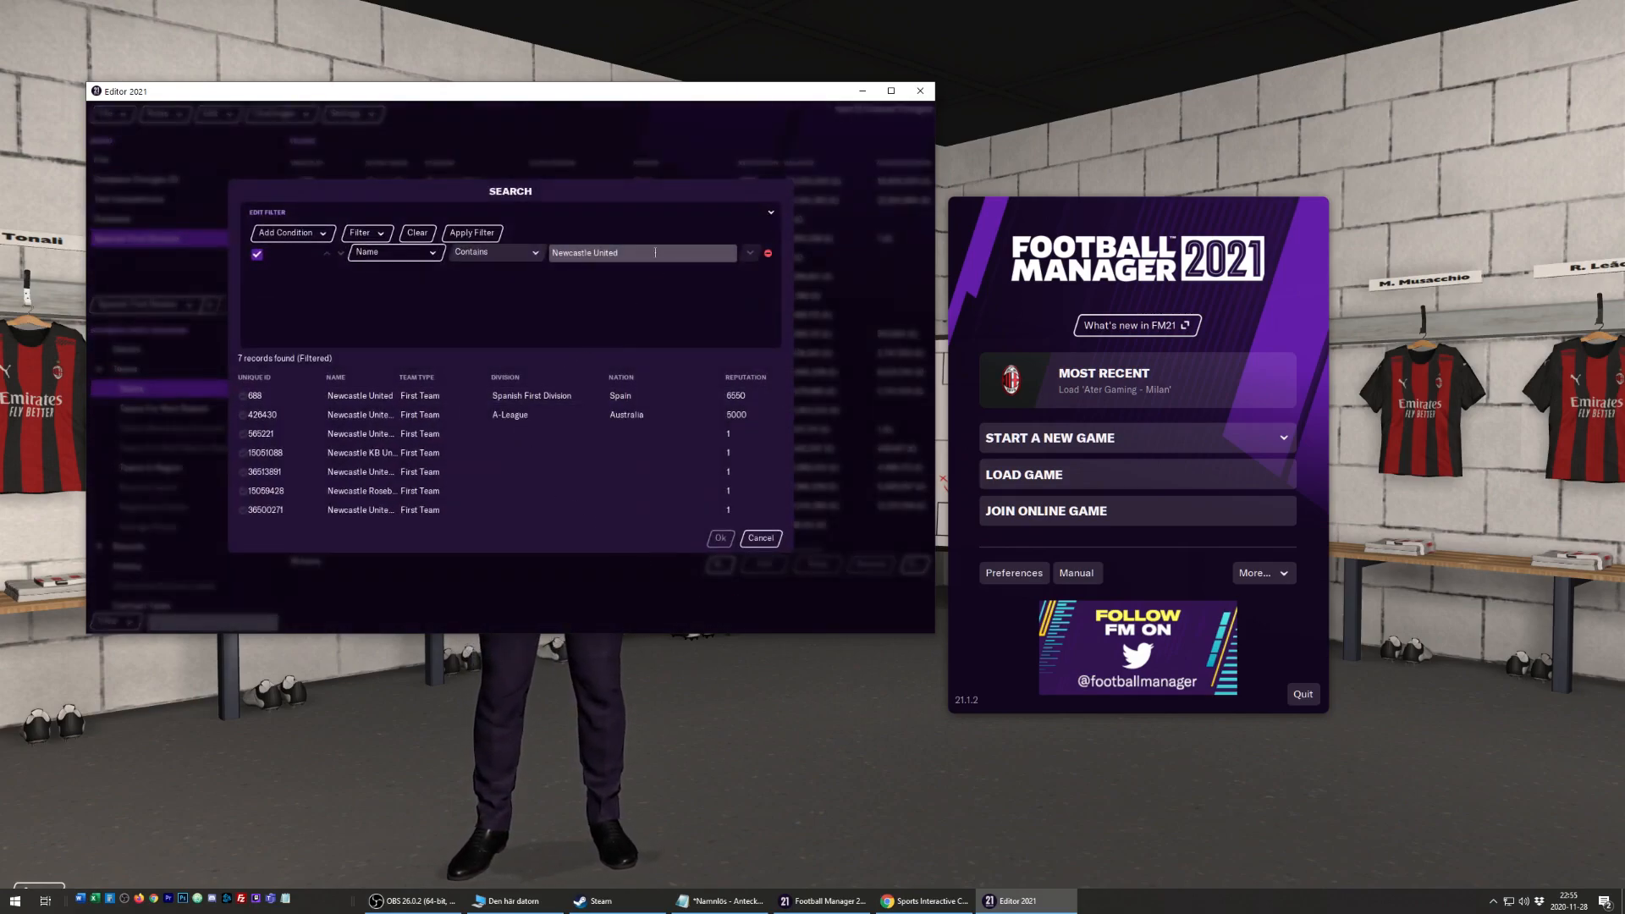
pyautogui.click(607, 247)
pyautogui.press('BackSpace')
pyautogui.press('BackSpace')
pyautogui.press('BackSpace')
pyautogui.press('BackSpace')
pyautogui.press('BackSpace')
pyautogui.press('BackSpace')
pyautogui.press('BackSpace')
pyautogui.press('BackSpace')
pyautogui.press('BackSpace')
pyautogui.press('BackSpace')
pyautogui.press('BackSpace')
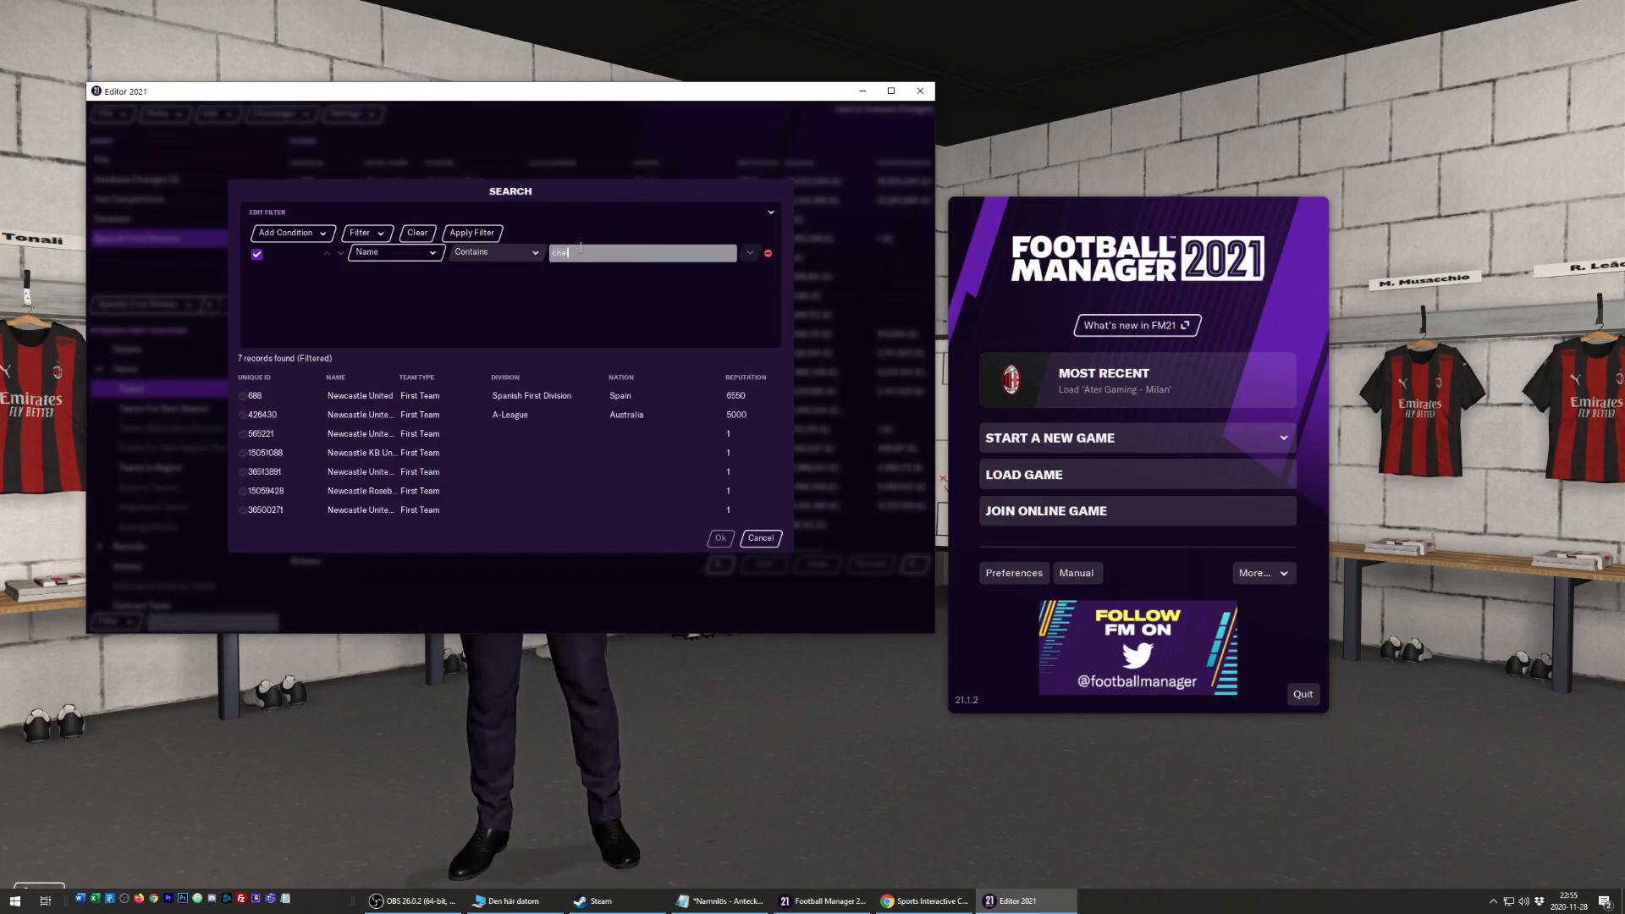
pyautogui.click(574, 279)
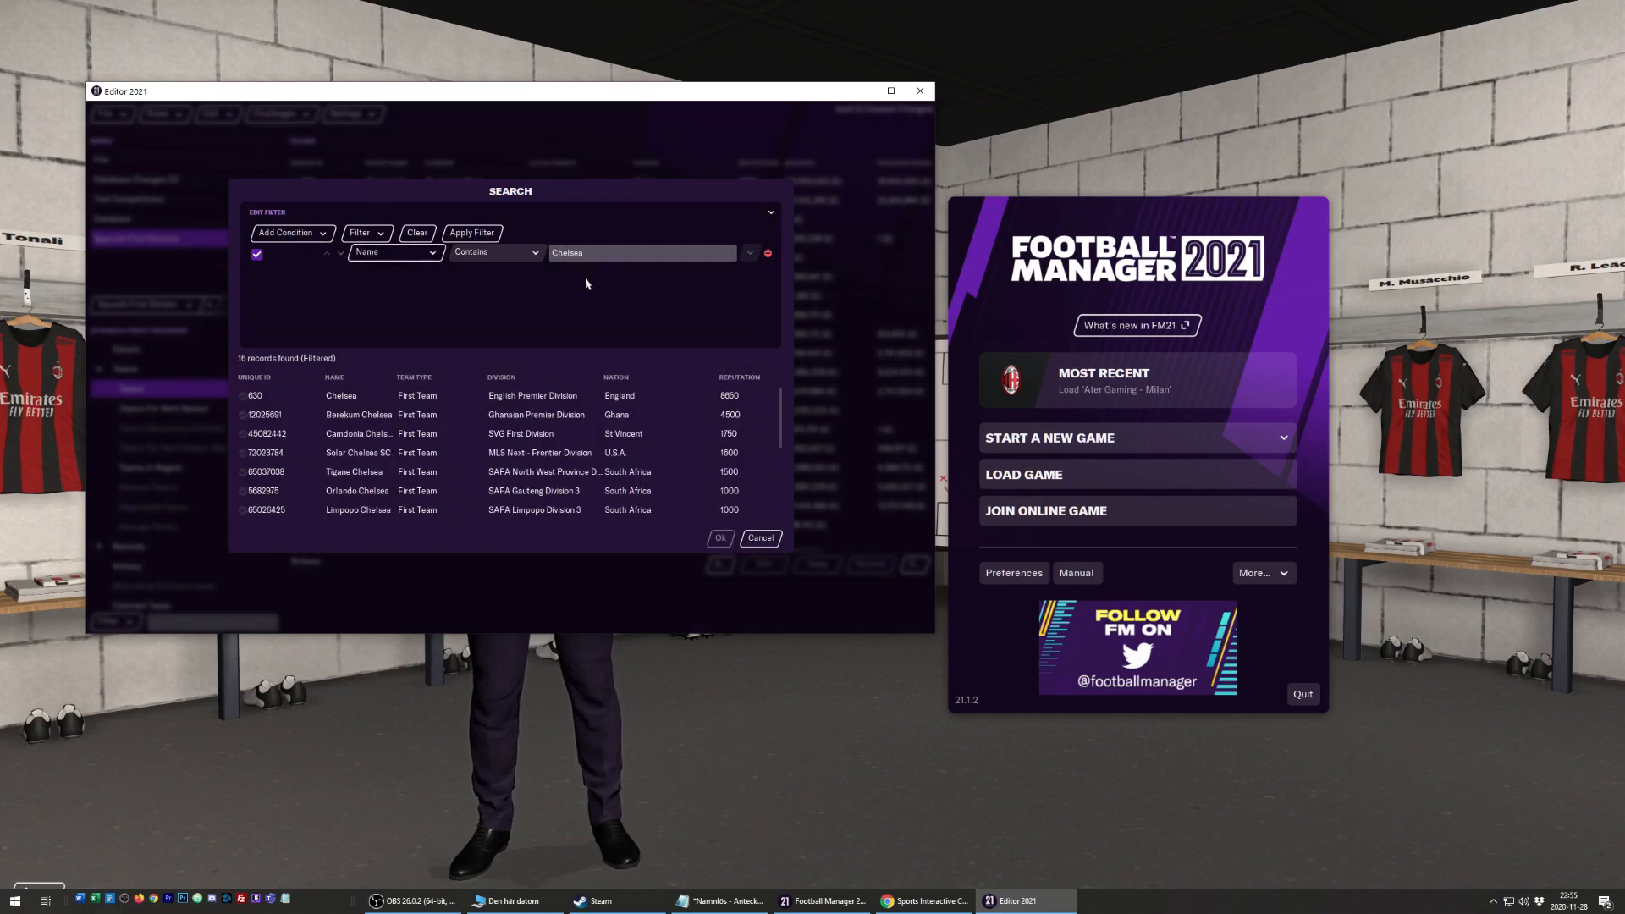
pyautogui.doubleClick(507, 395)
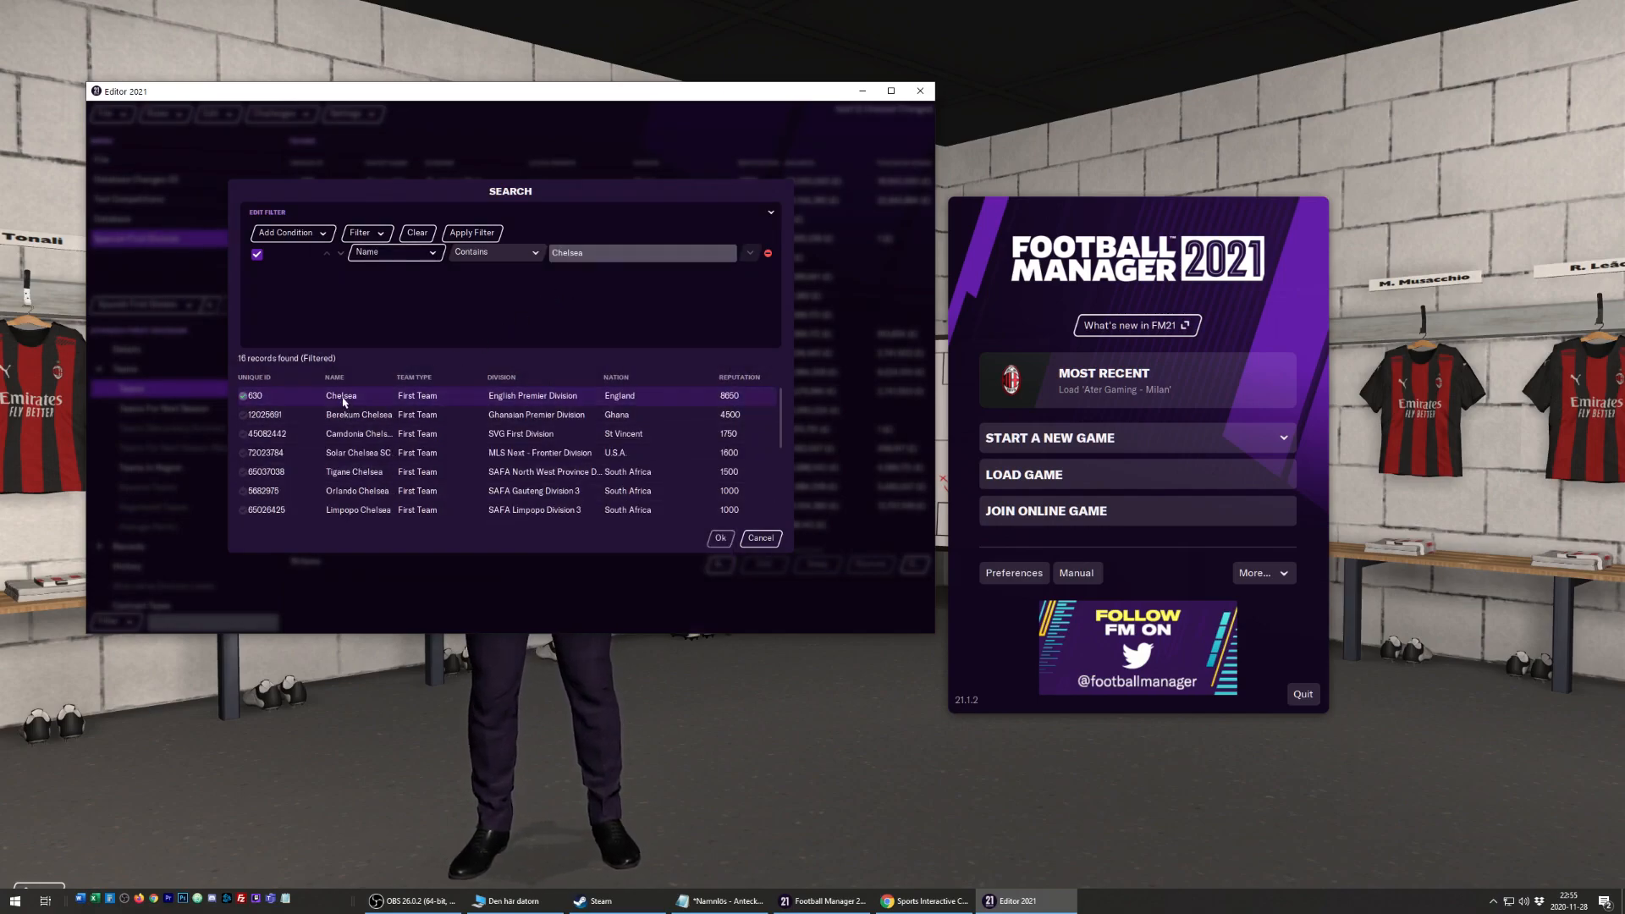
pyautogui.scroll(-1, 508, 464)
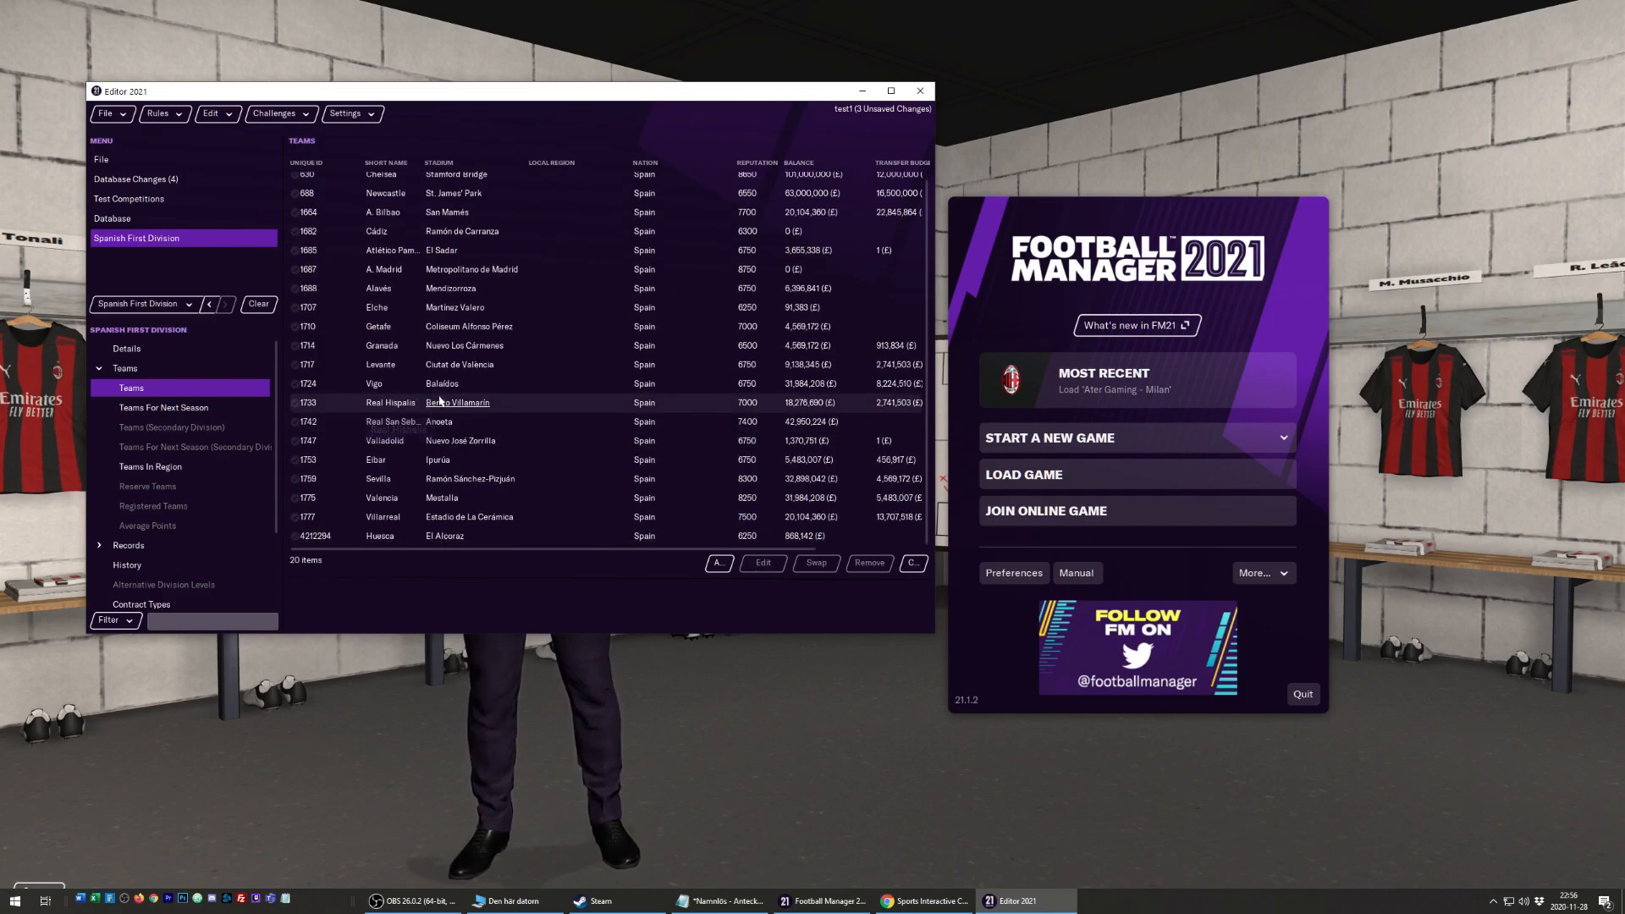
pyautogui.scroll(1, 447, 400)
pyautogui.scroll(-1, 452, 401)
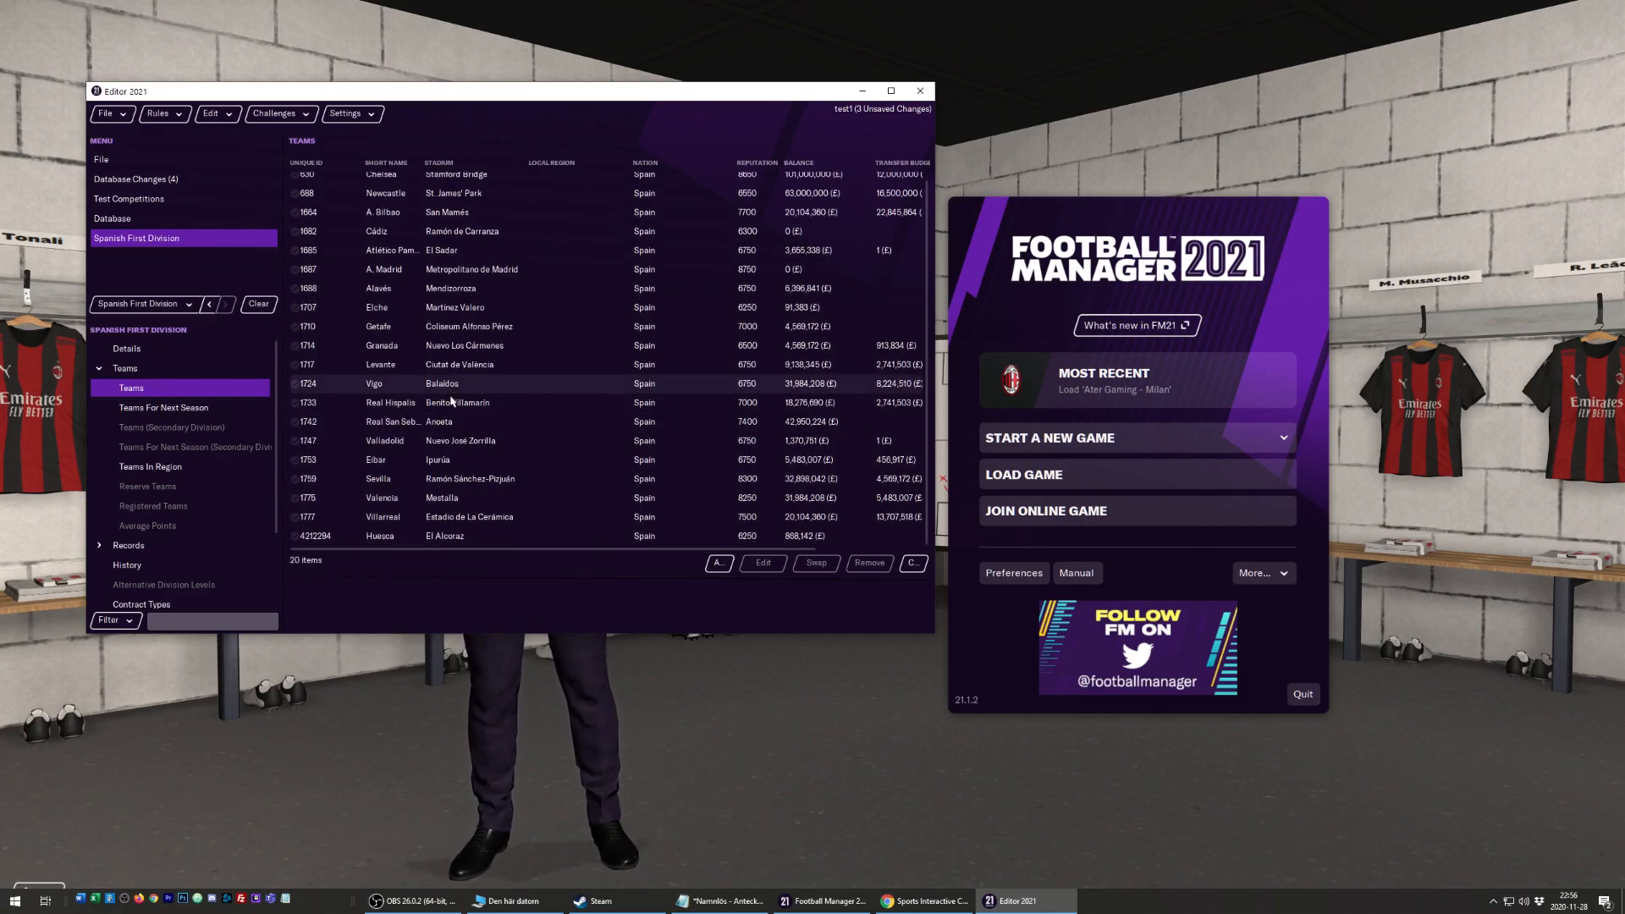
pyautogui.scroll(1, 440, 377)
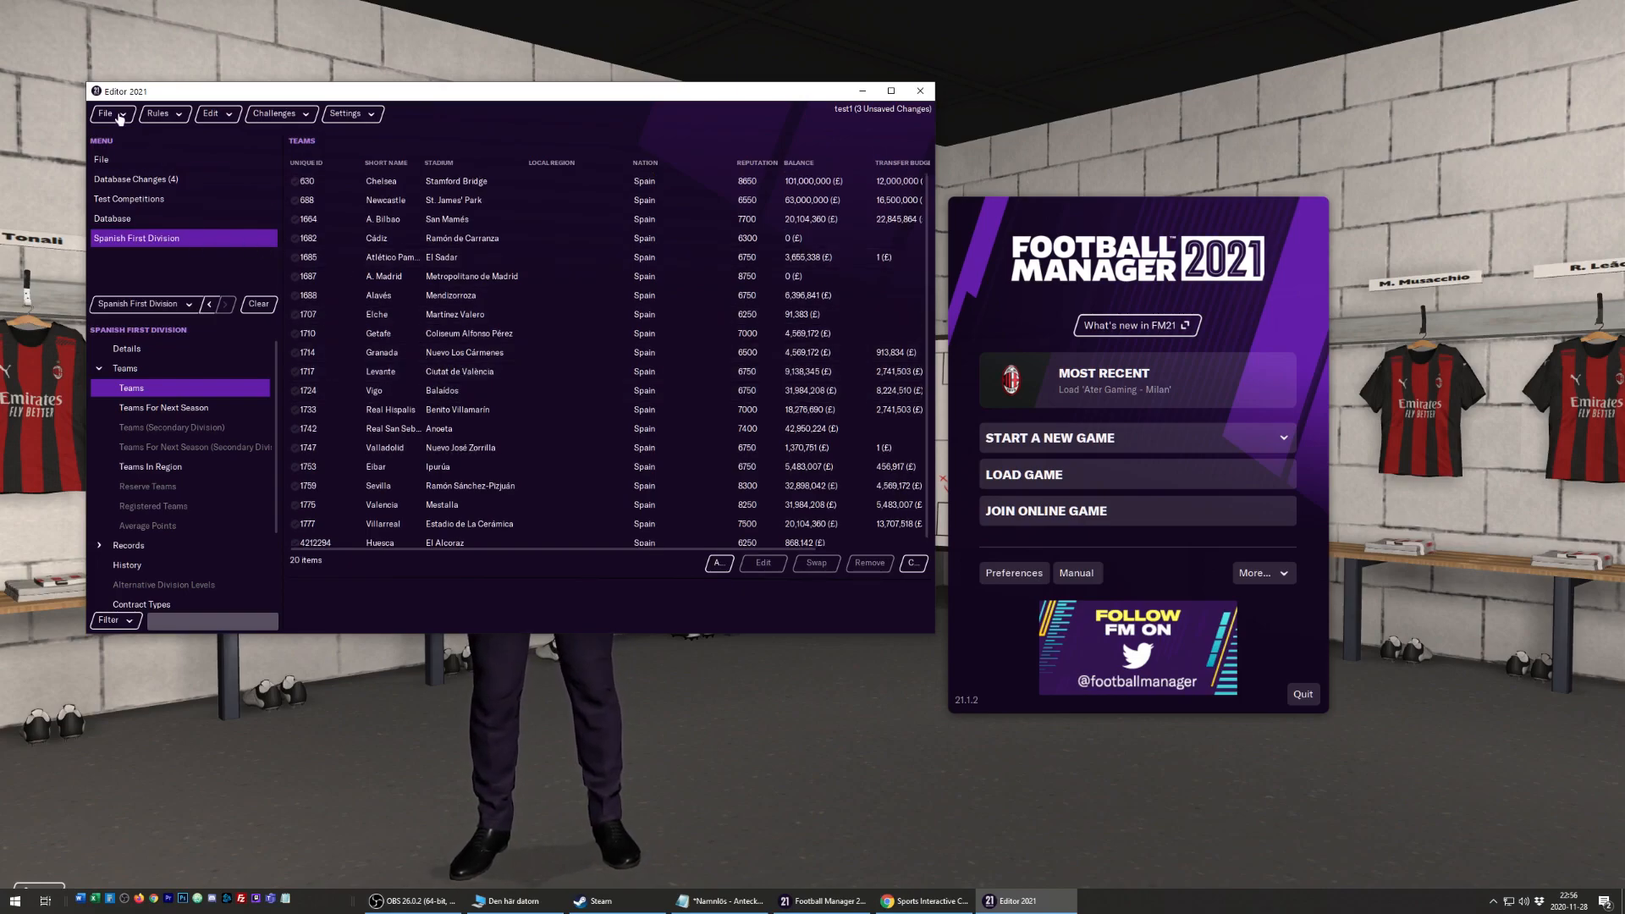
# Save the editor data locally over the existing test1 file.
pyautogui.click(119, 119)
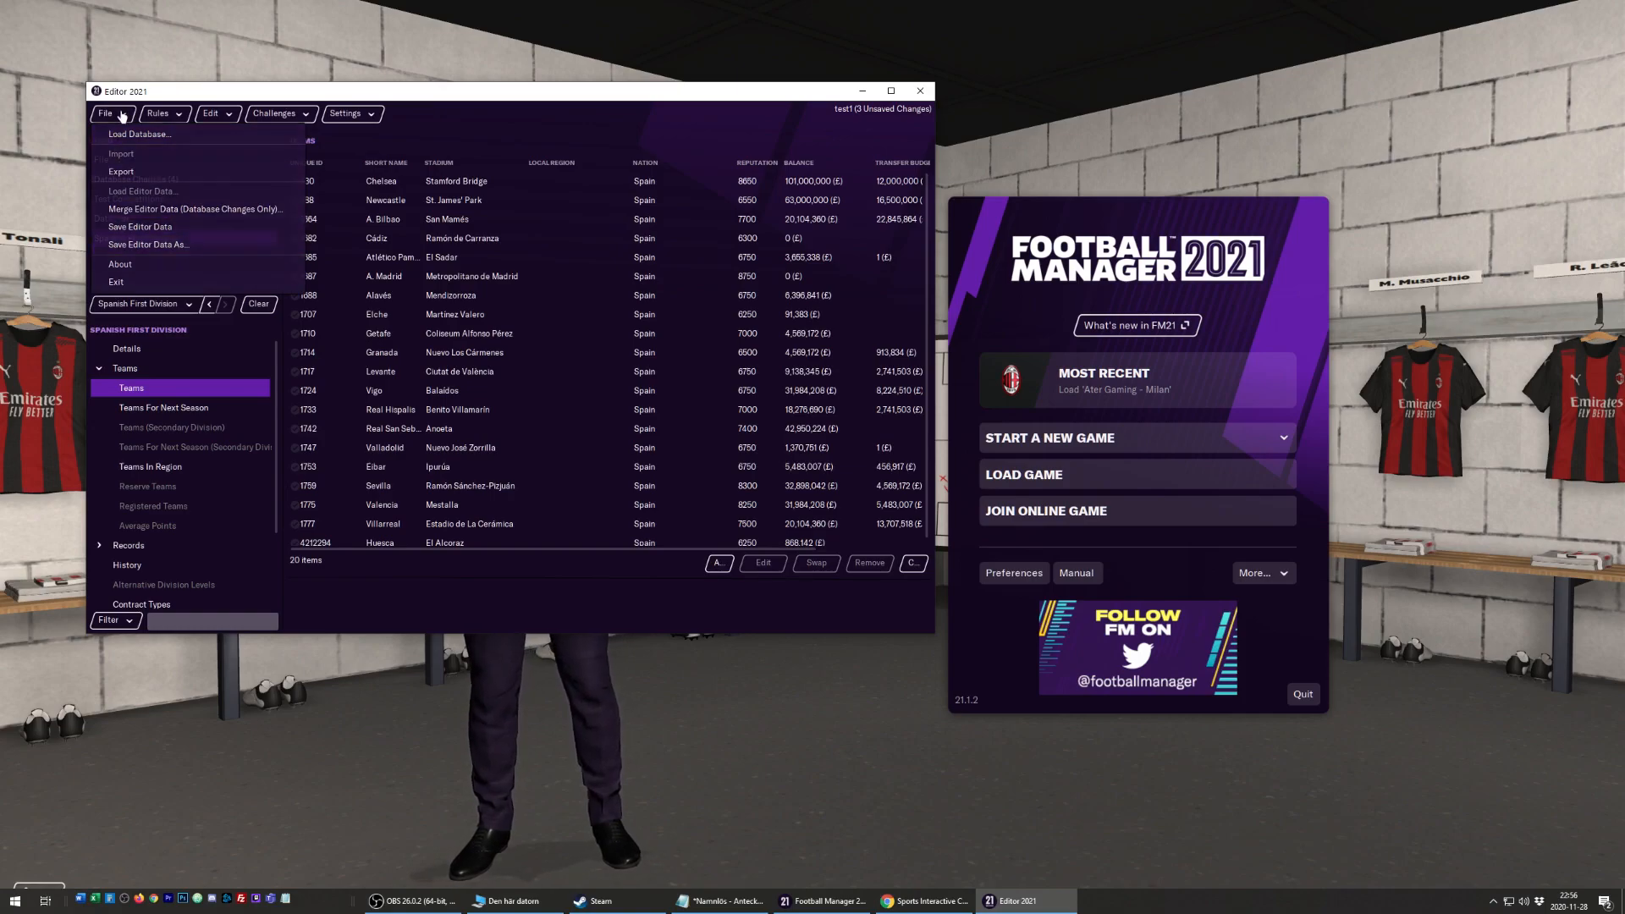
pyautogui.click(108, 114)
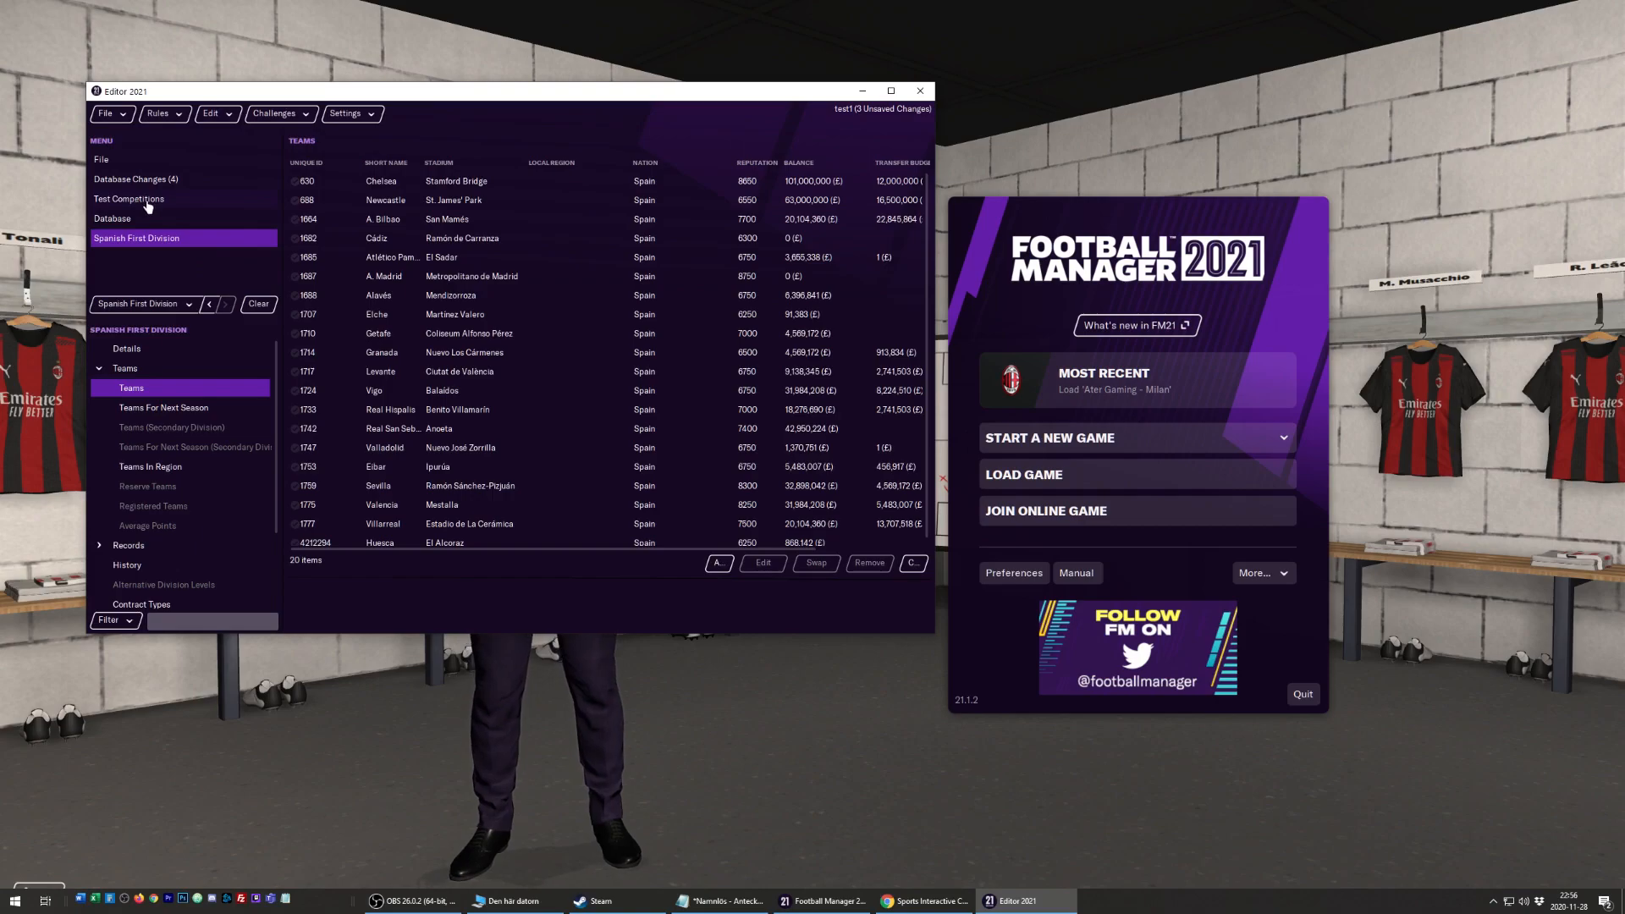
pyautogui.click(131, 114)
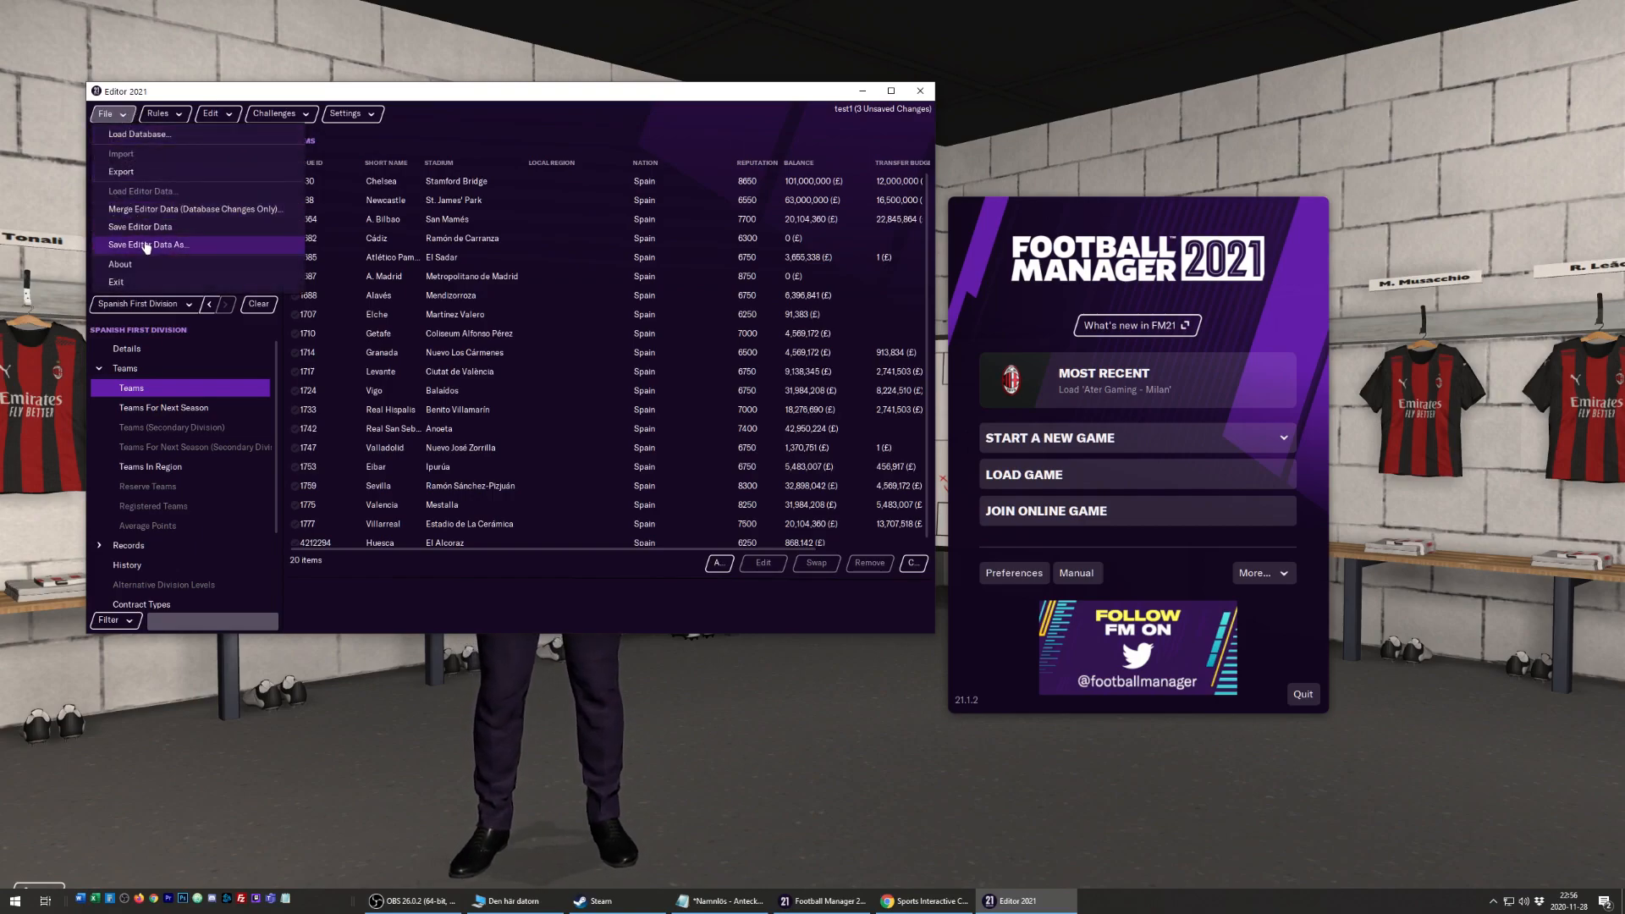
pyautogui.click(146, 246)
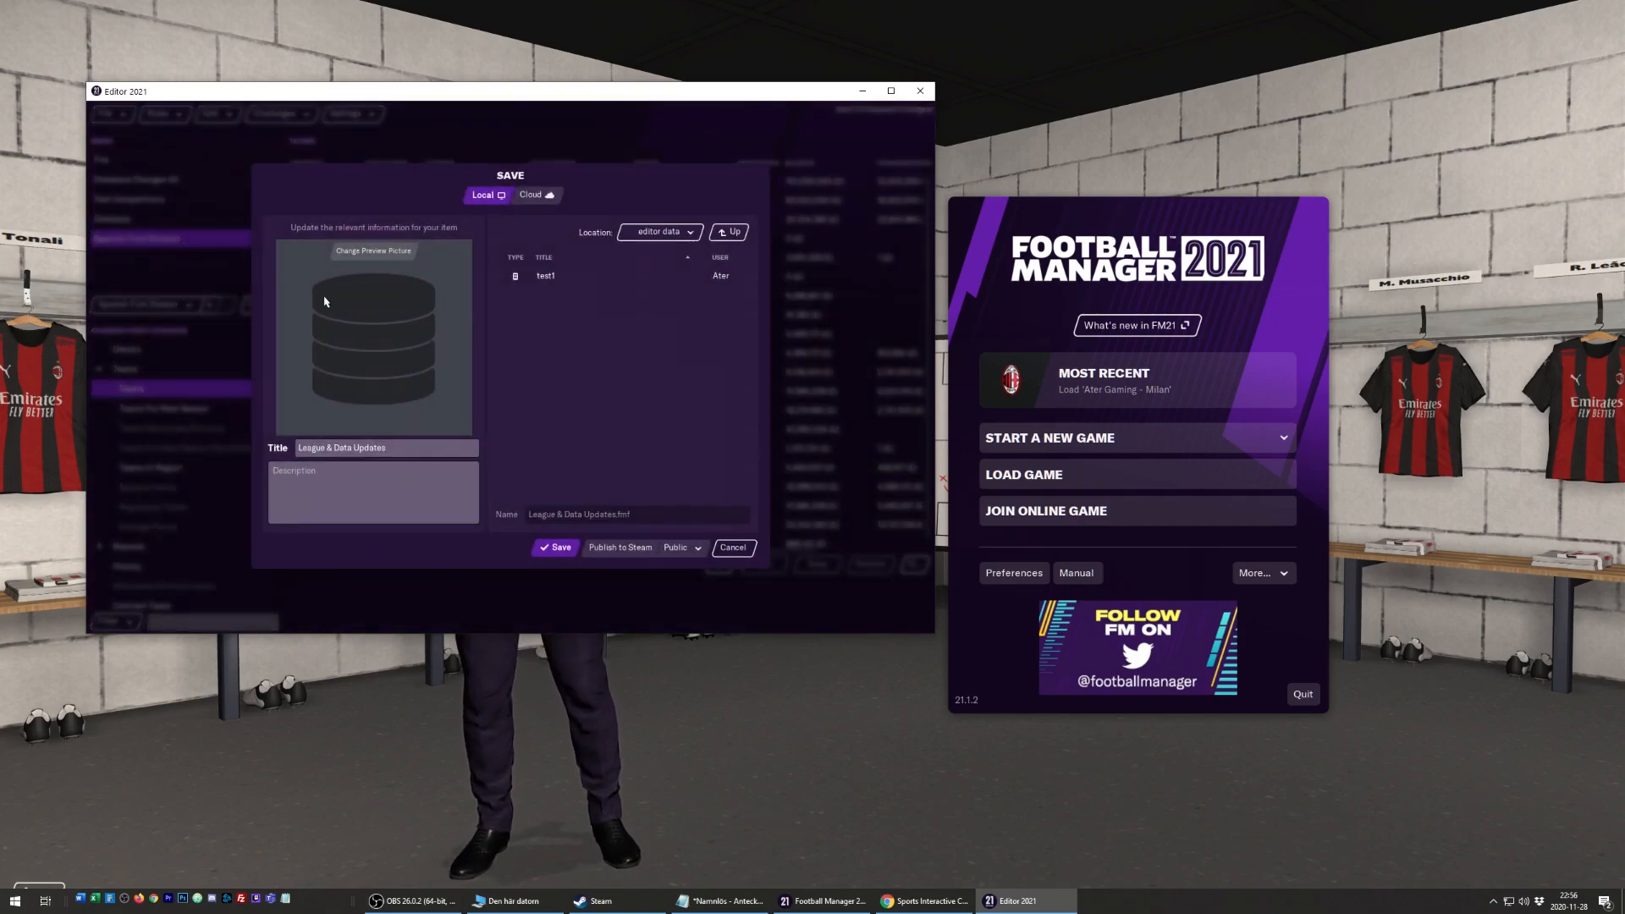
pyautogui.click(513, 285)
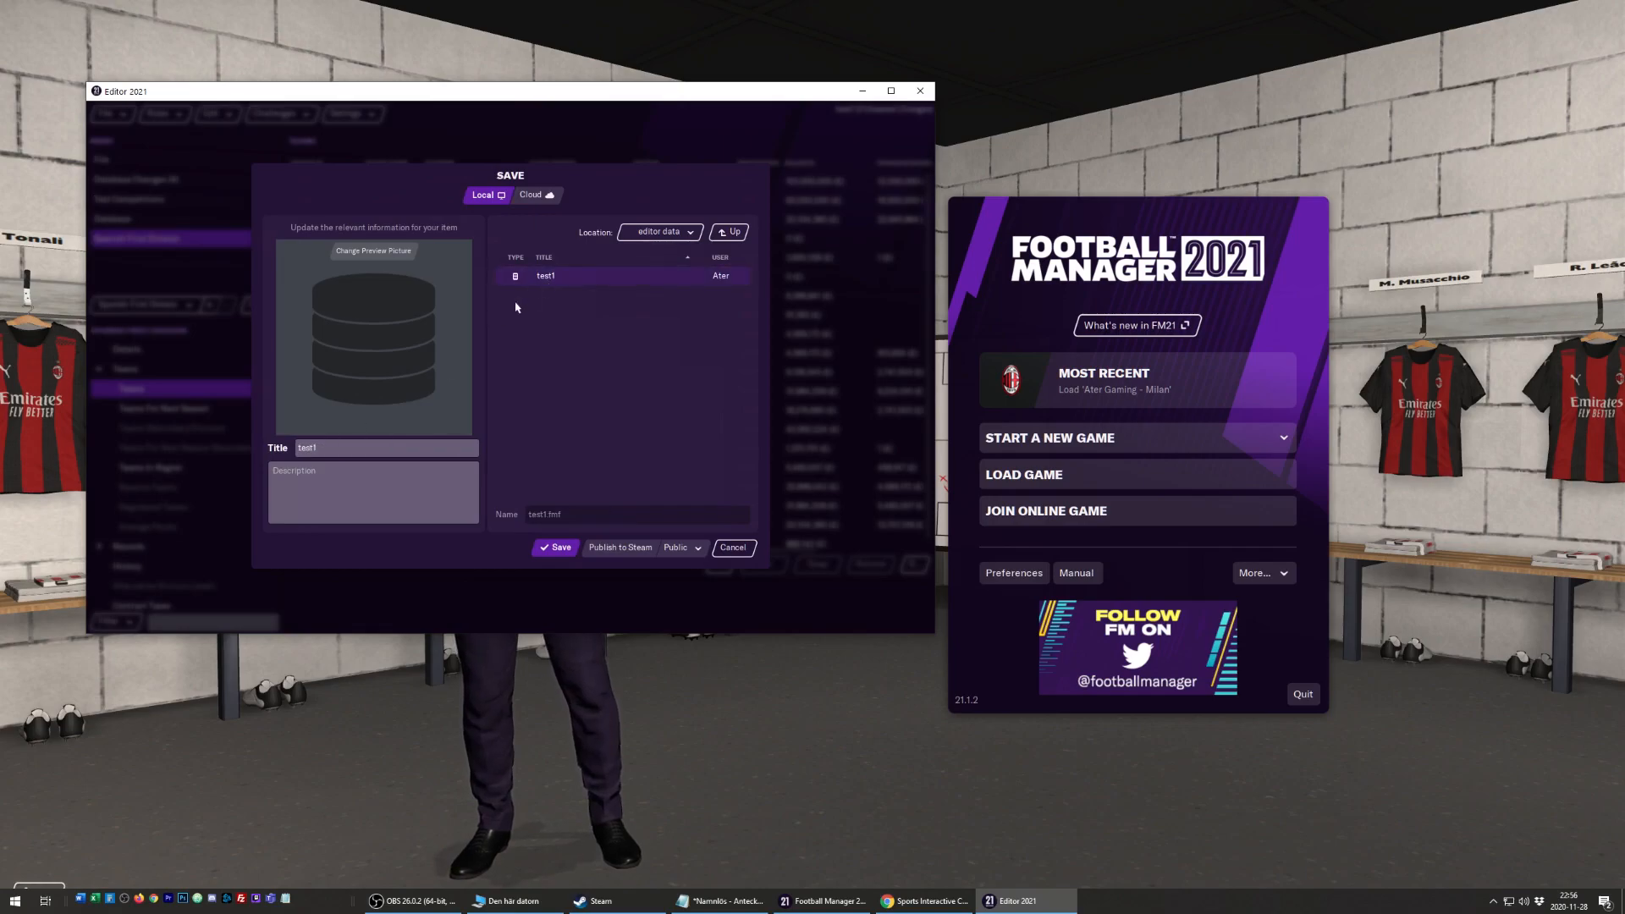
pyautogui.click(335, 446)
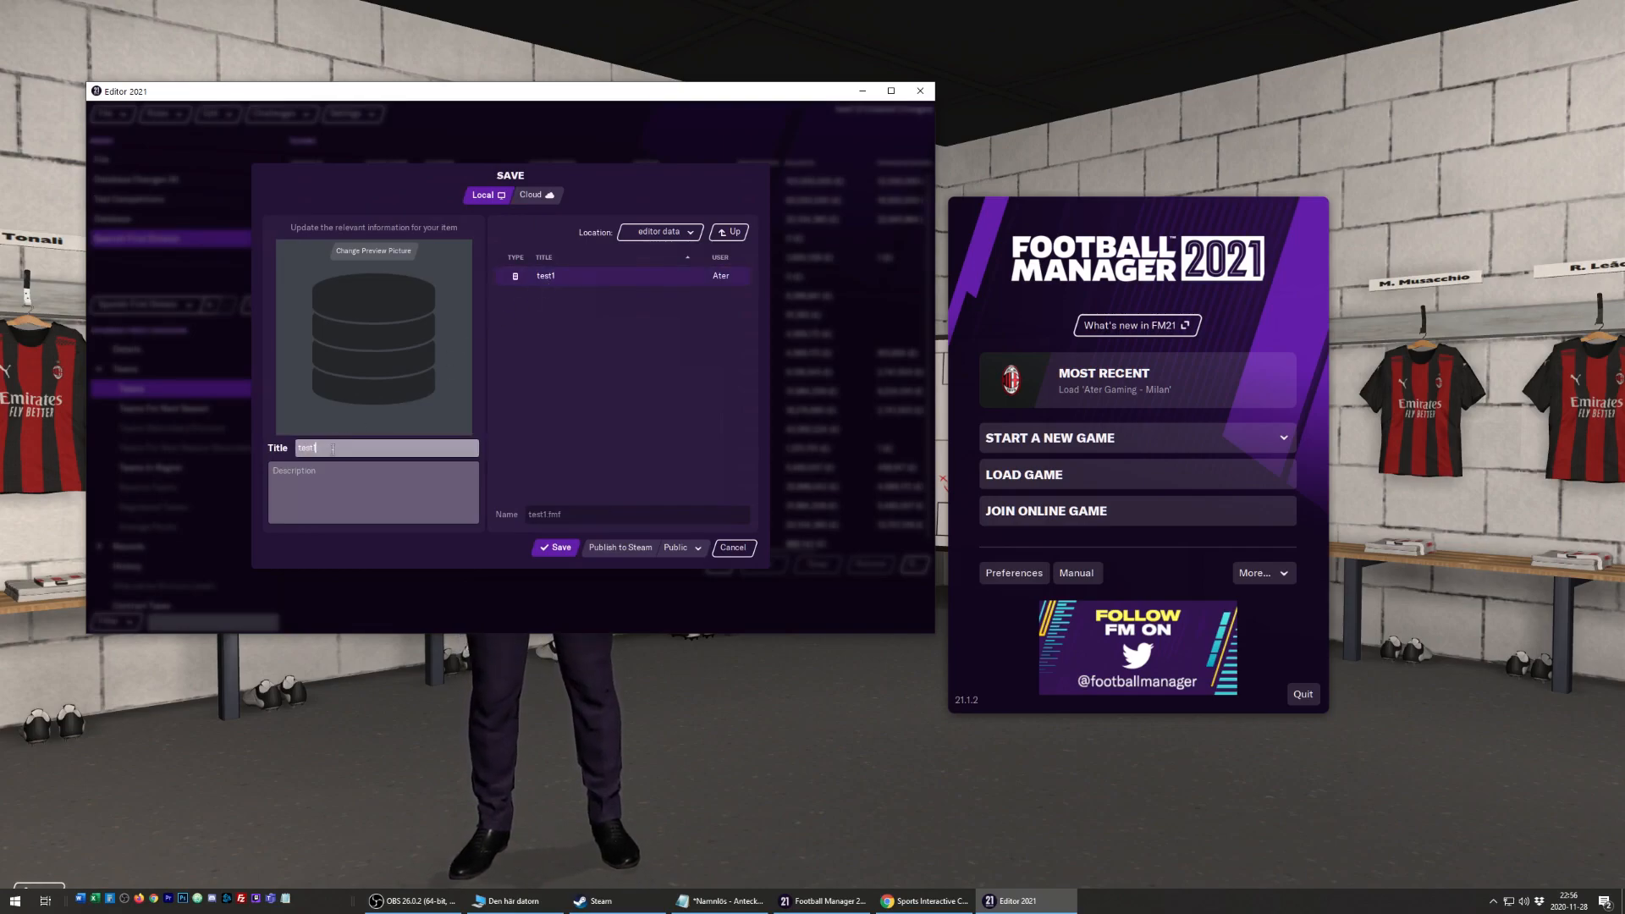
pyautogui.click(555, 548)
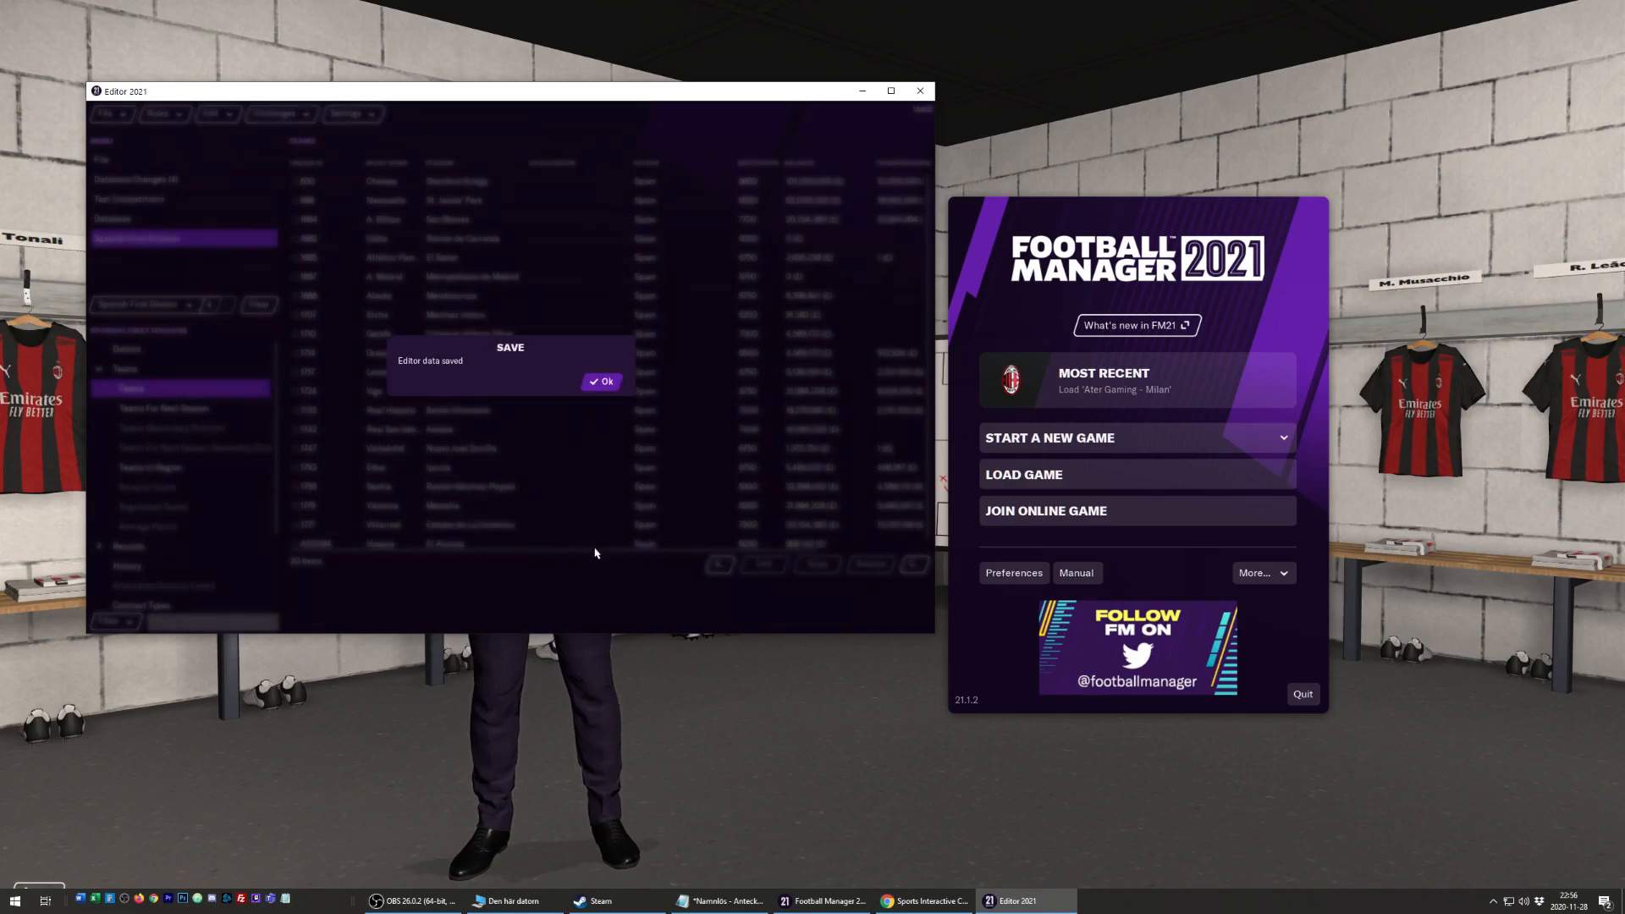
pyautogui.click(605, 383)
# Switch to Football Manager 2021 and begin the advanced setup of a new career with test1 disabled and only test2 enabled.
pyautogui.click(675, 664)
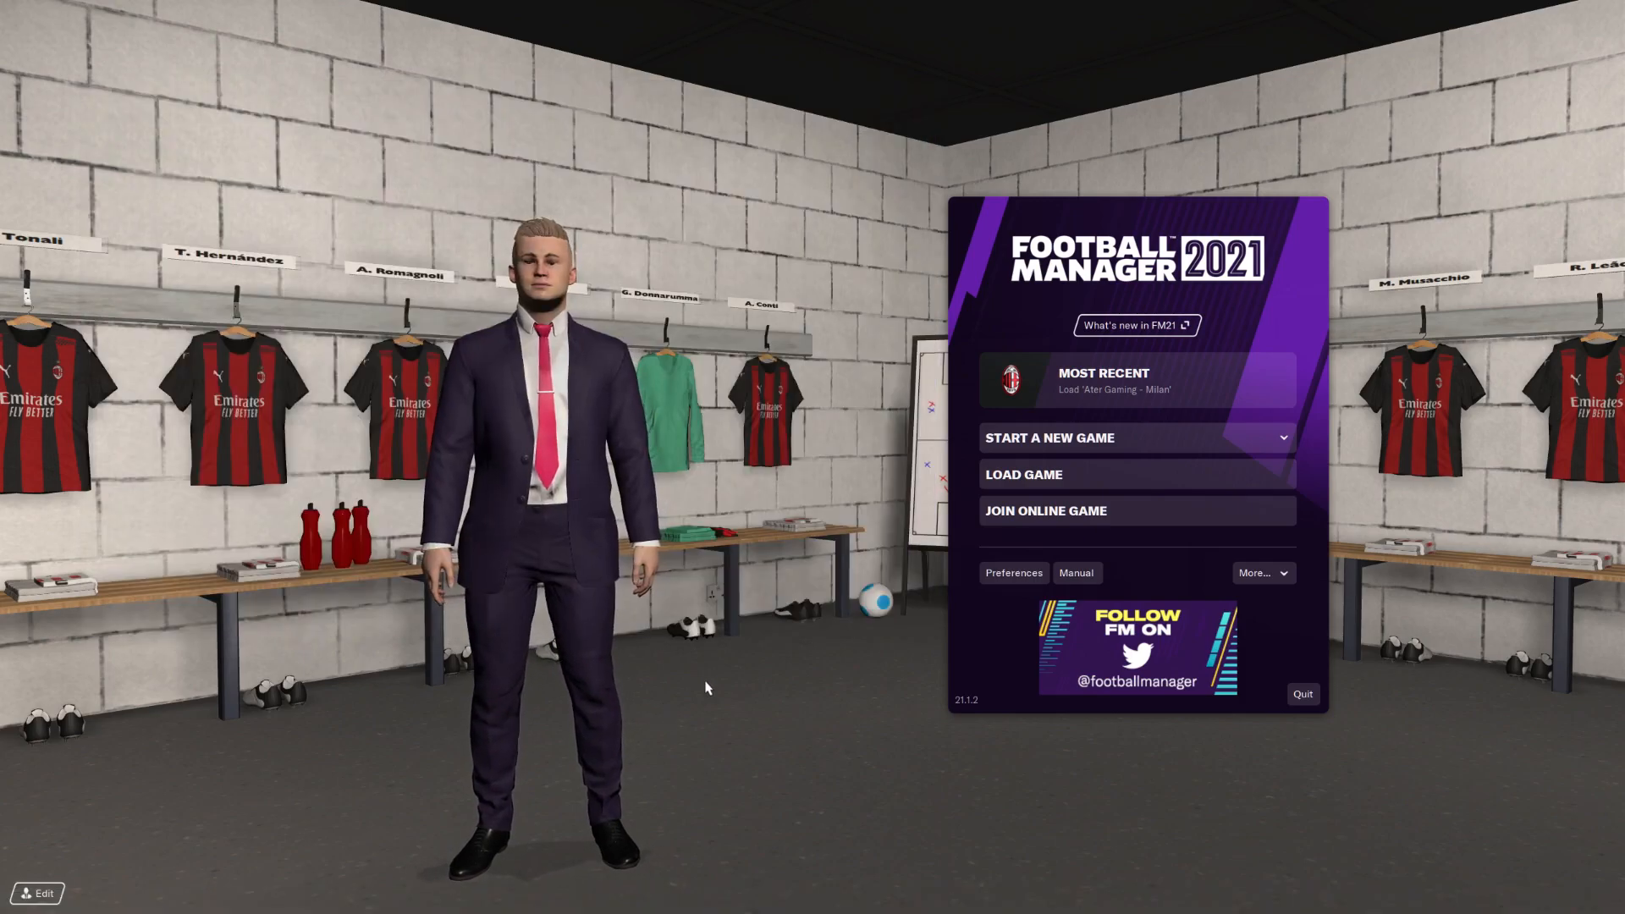
pyautogui.click(1230, 435)
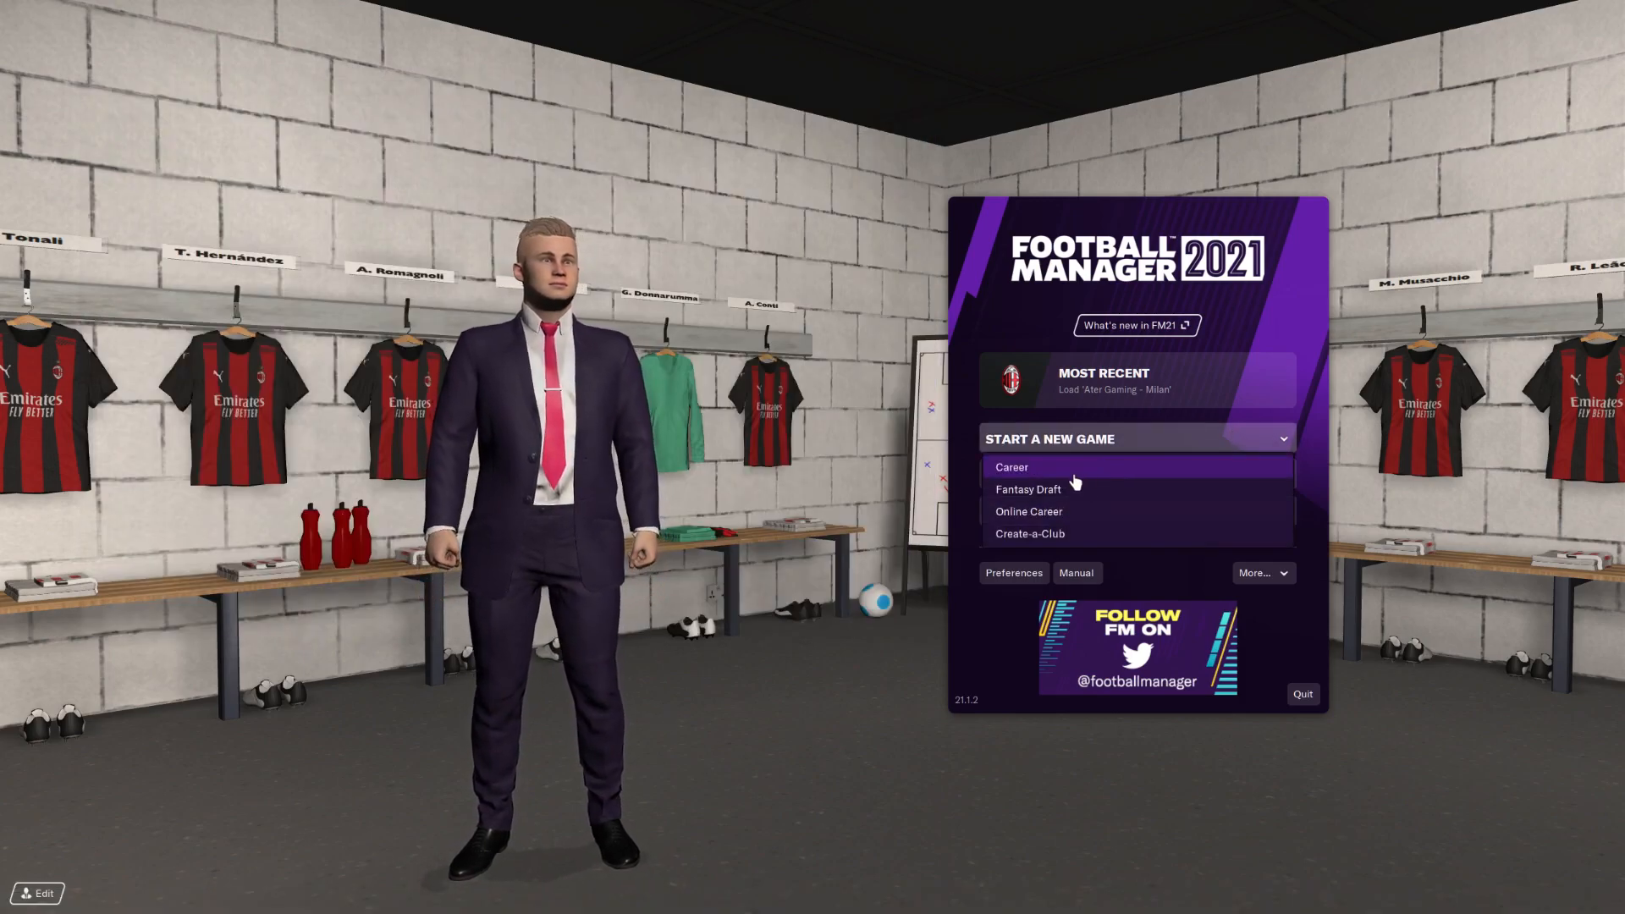
pyautogui.click(1047, 479)
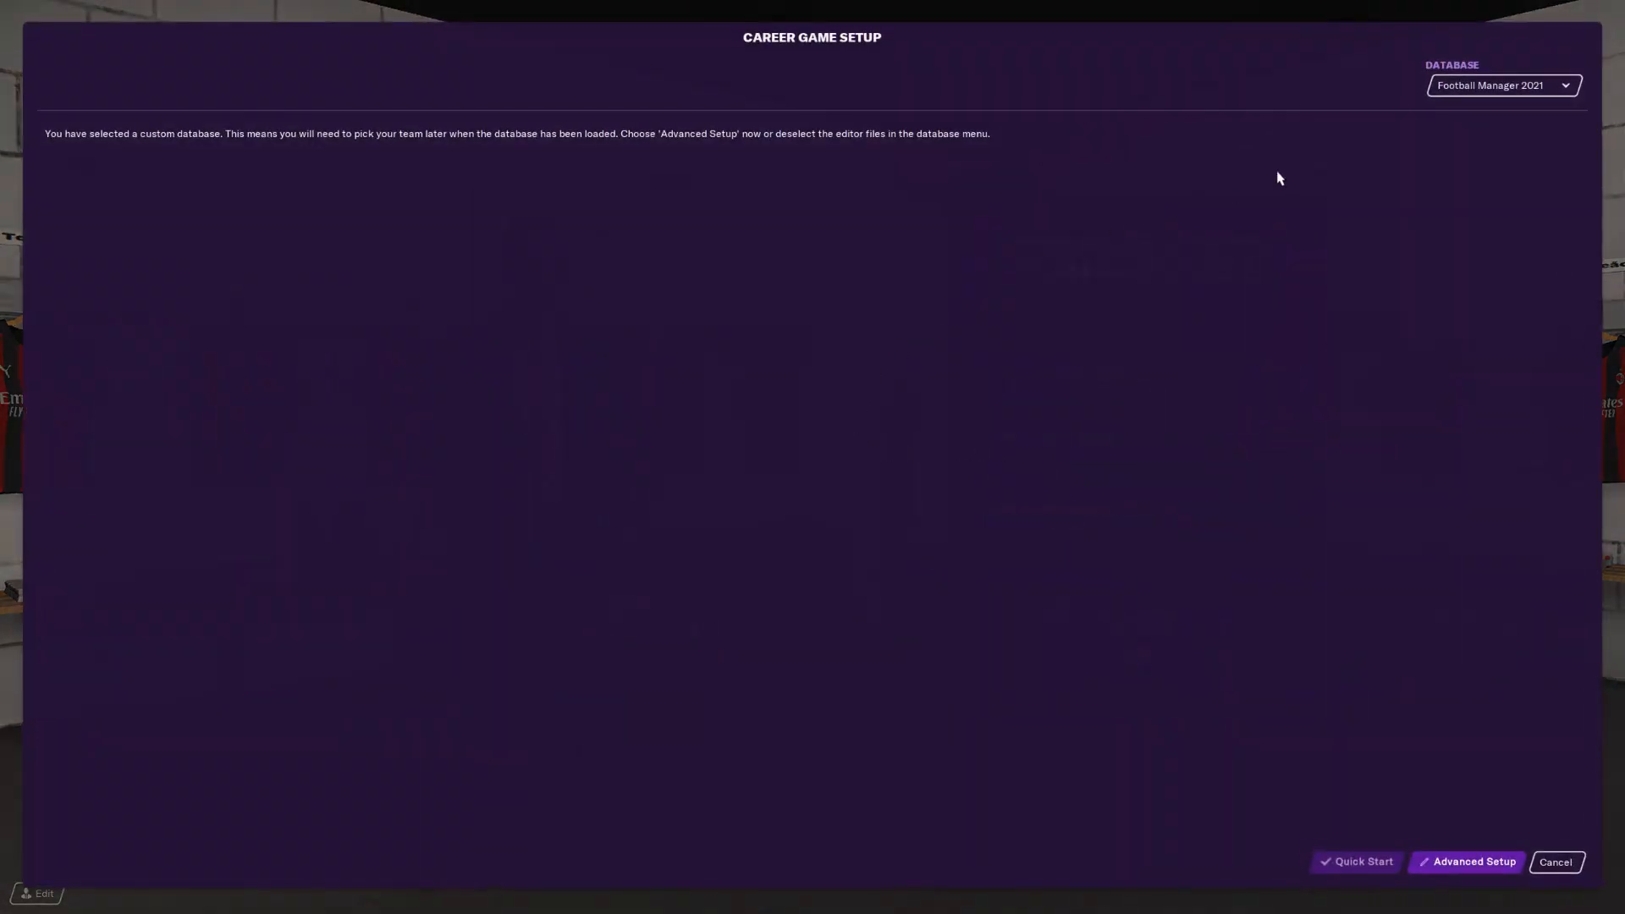
pyautogui.click(1498, 86)
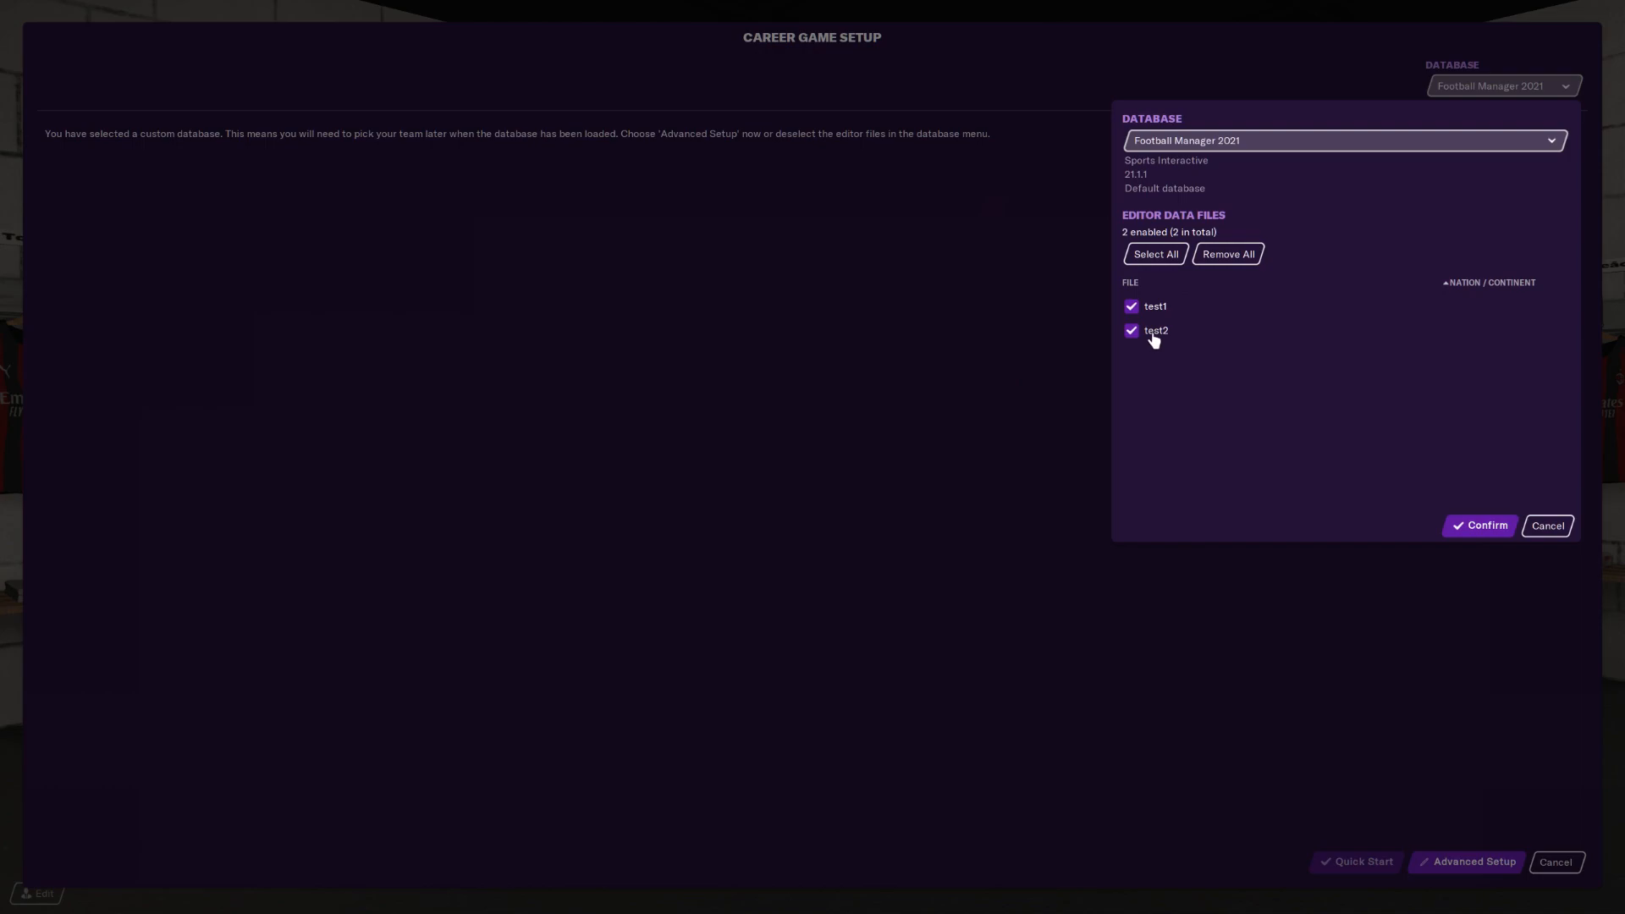
pyautogui.click(1134, 313)
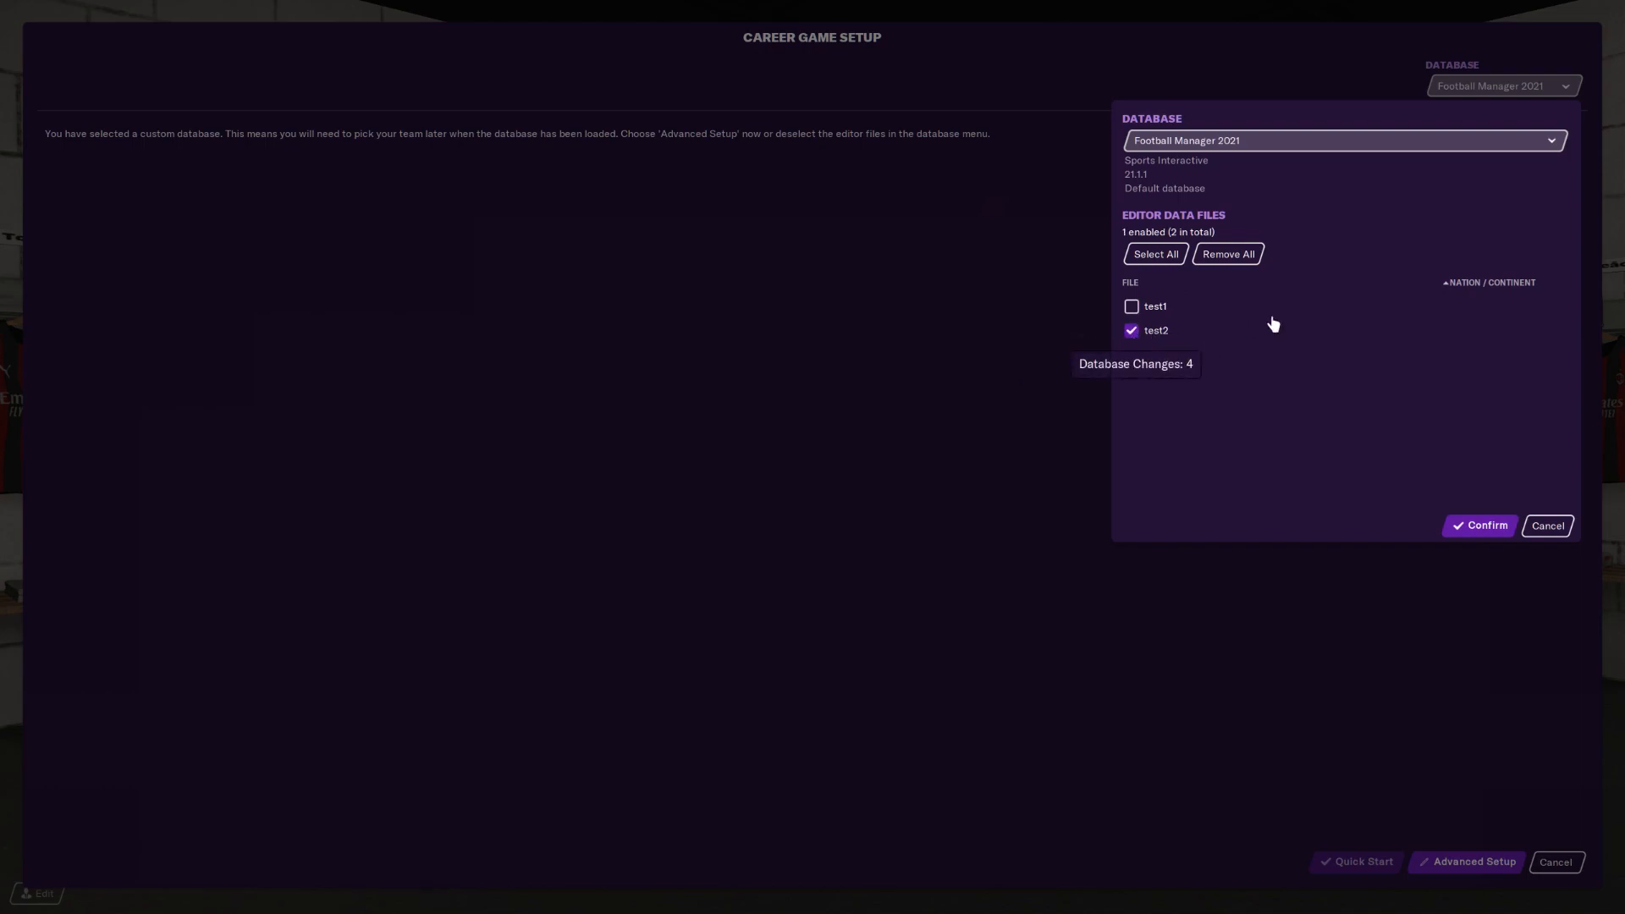
pyautogui.click(1460, 528)
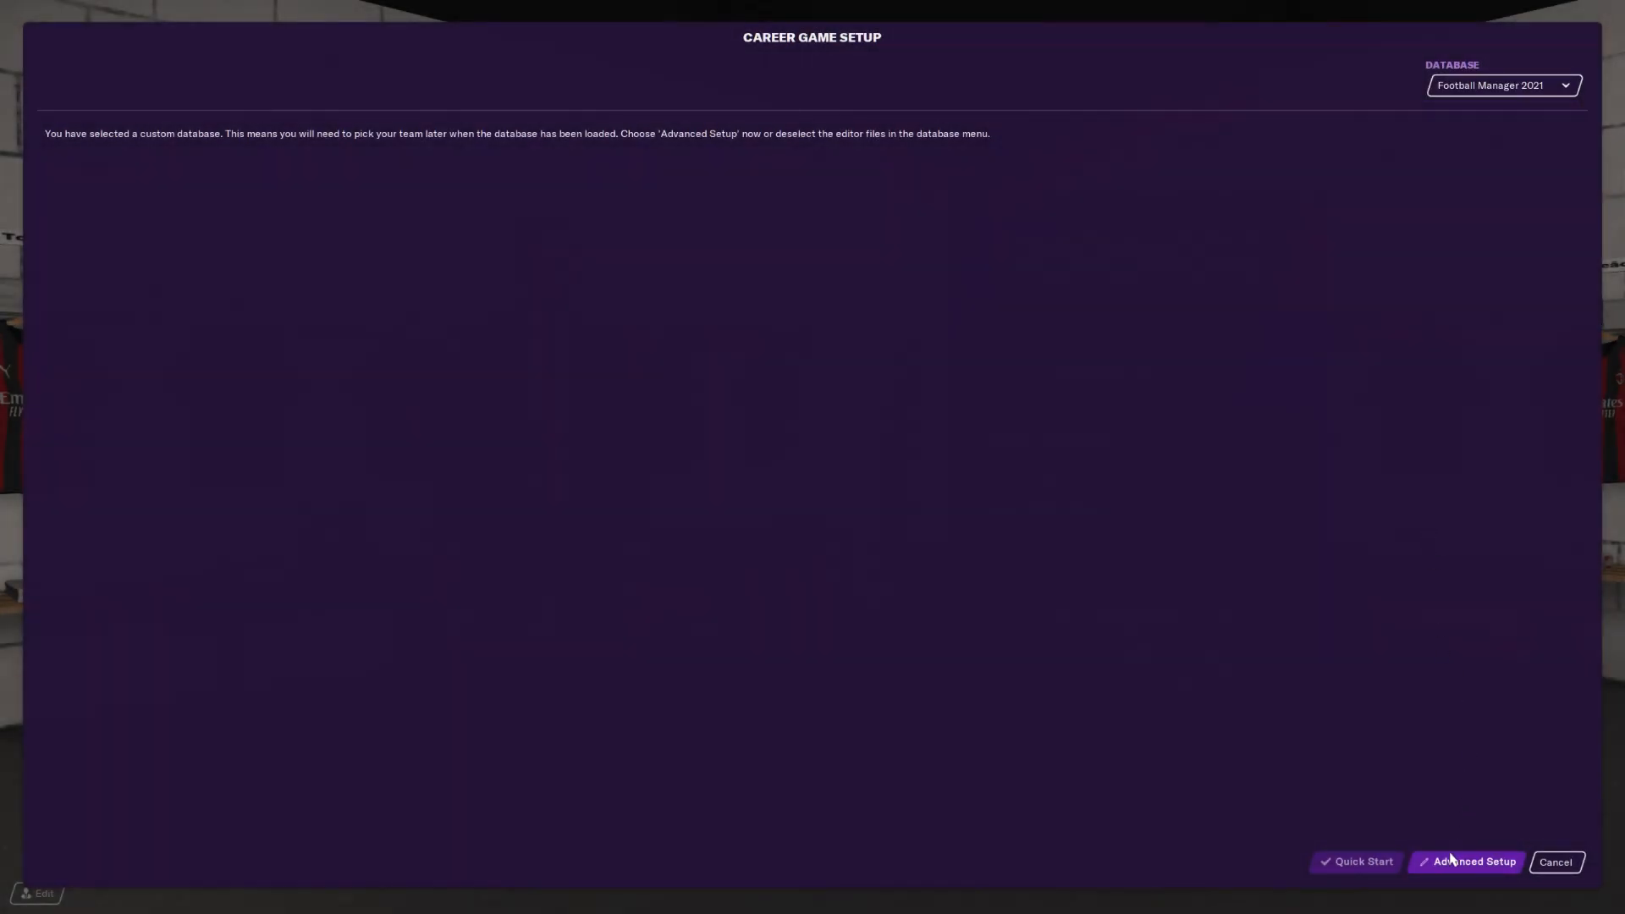
pyautogui.click(1452, 864)
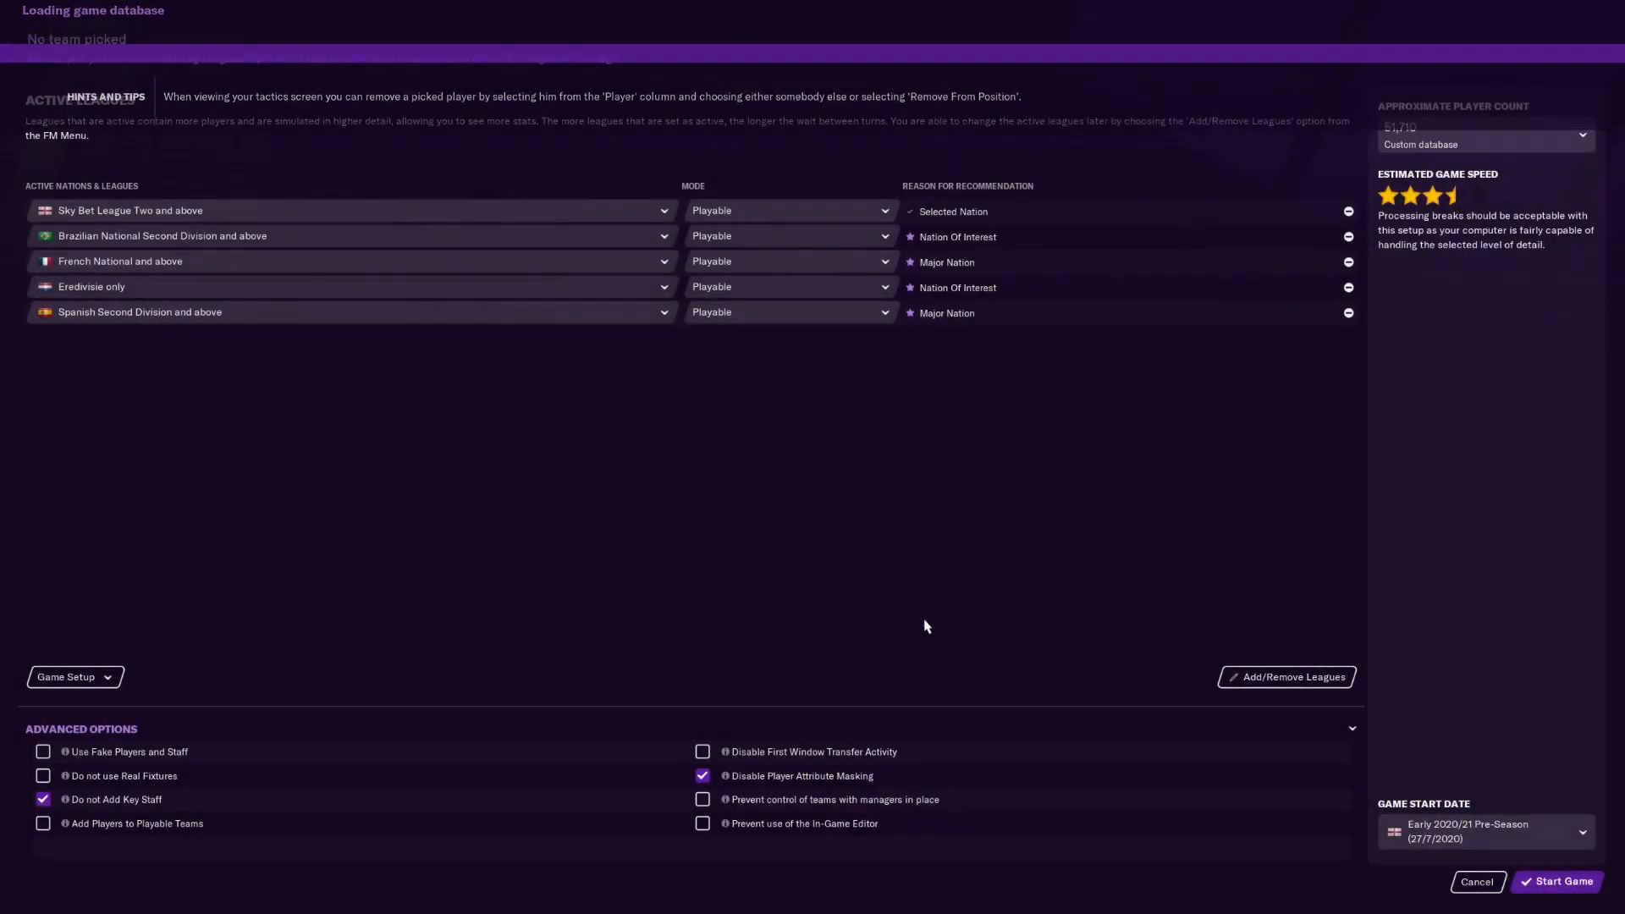
# Remove France, Holland and Brazil from the chosen nations, keeping England and Spain.
pyautogui.click(1231, 677)
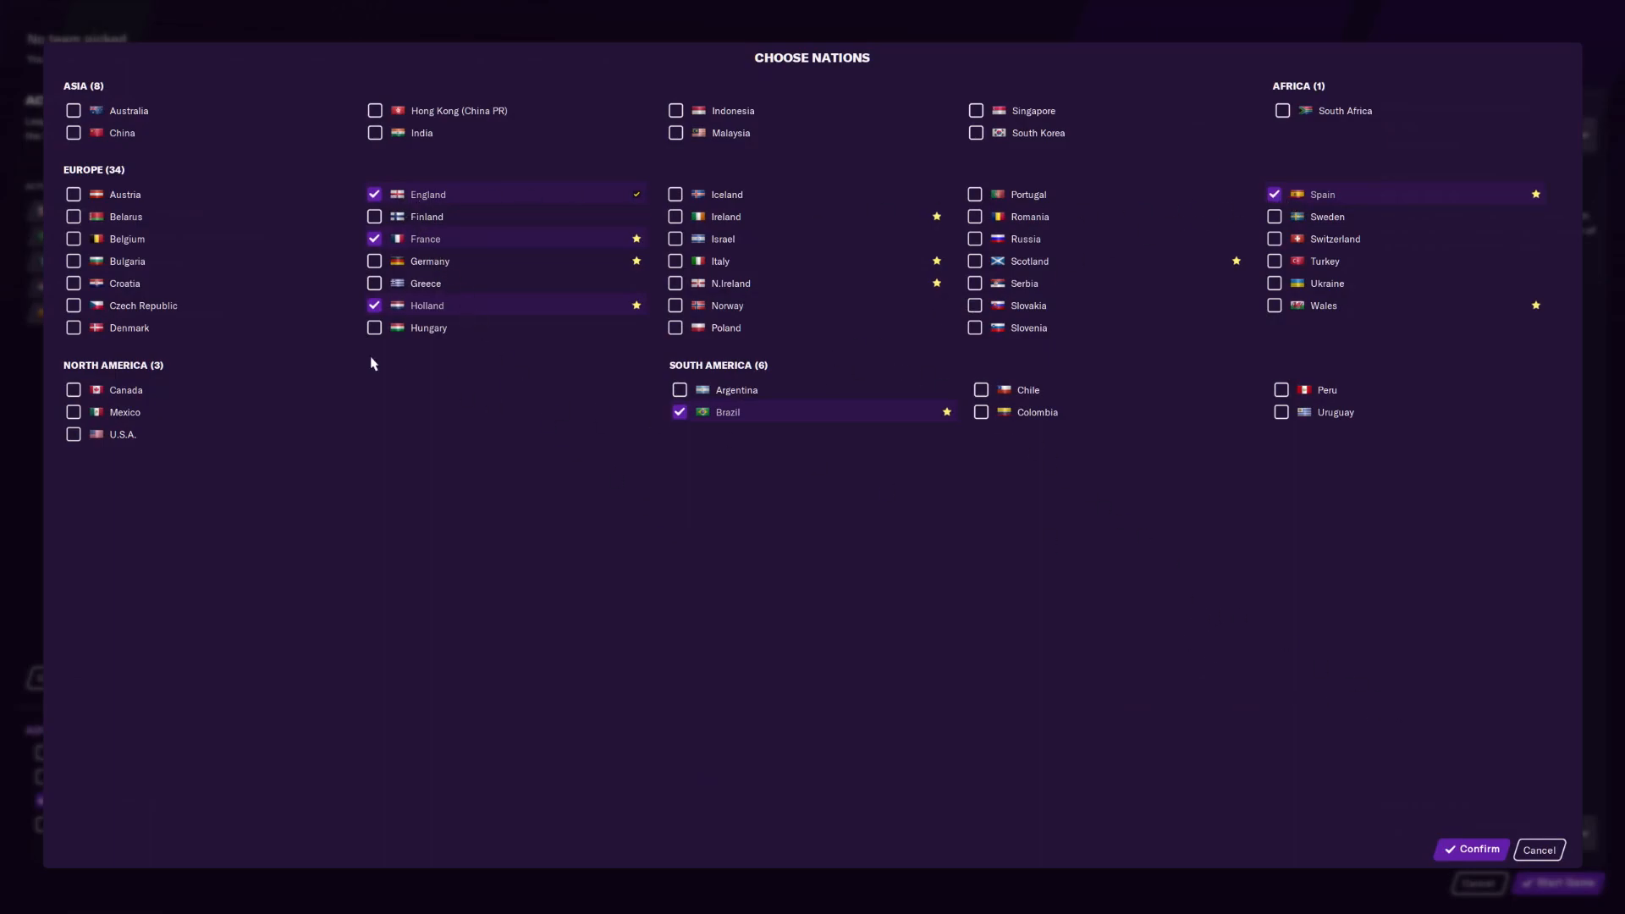
pyautogui.click(378, 241)
pyautogui.click(390, 310)
pyautogui.click(680, 412)
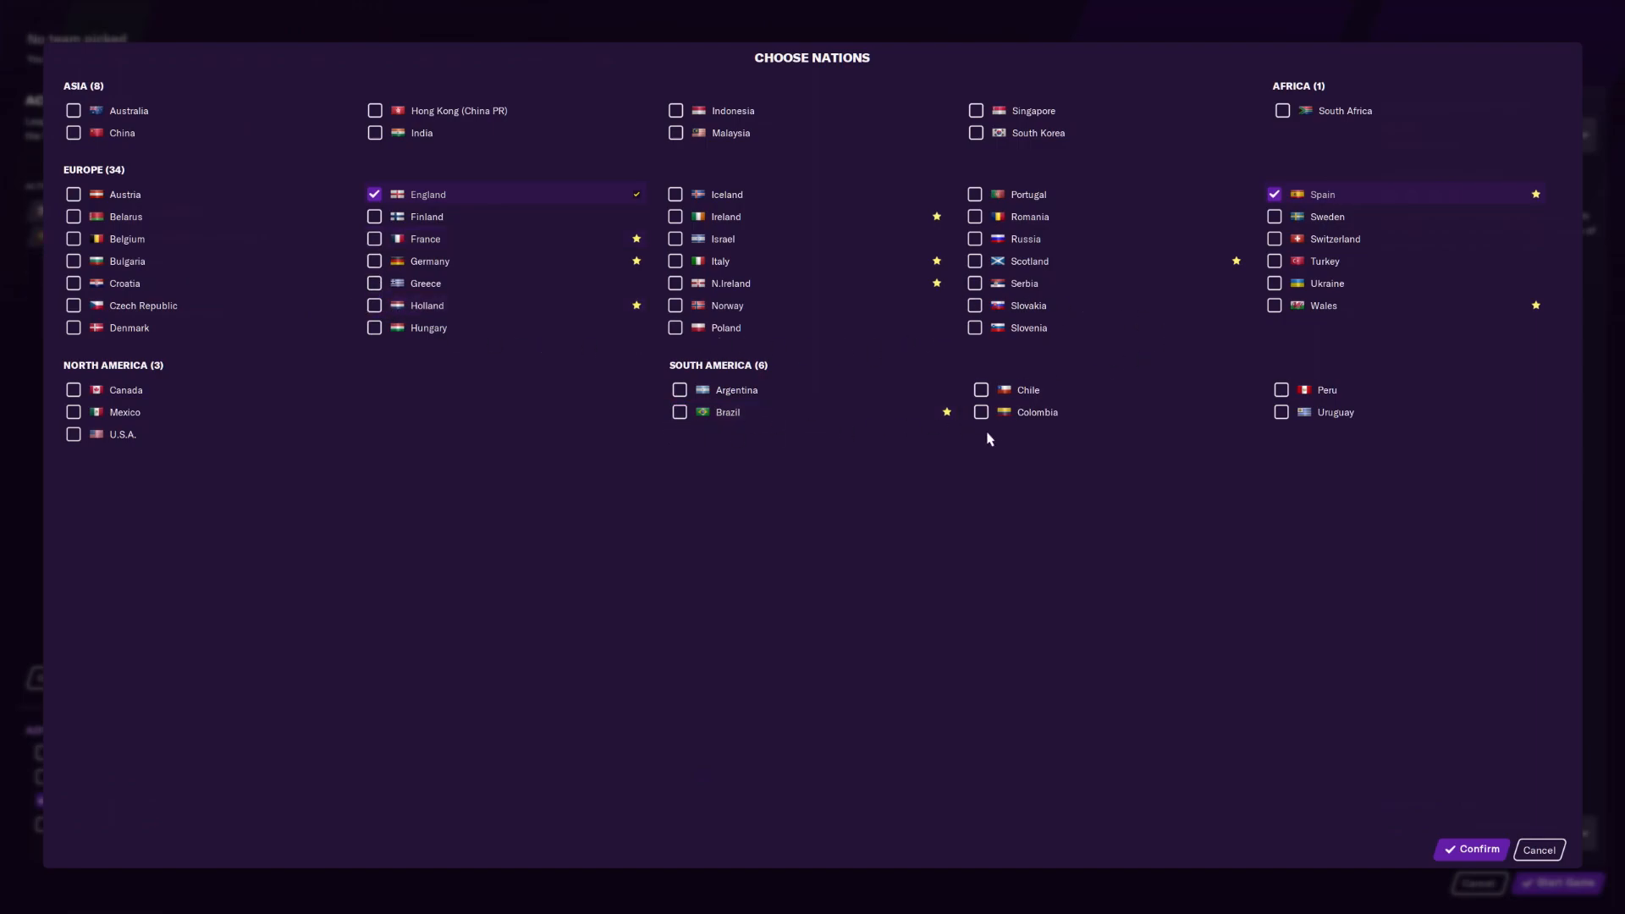
pyautogui.click(1457, 851)
# Limit the active leagues to English Premier Division only and Spanish First Division only, and start the game.
pyautogui.click(566, 218)
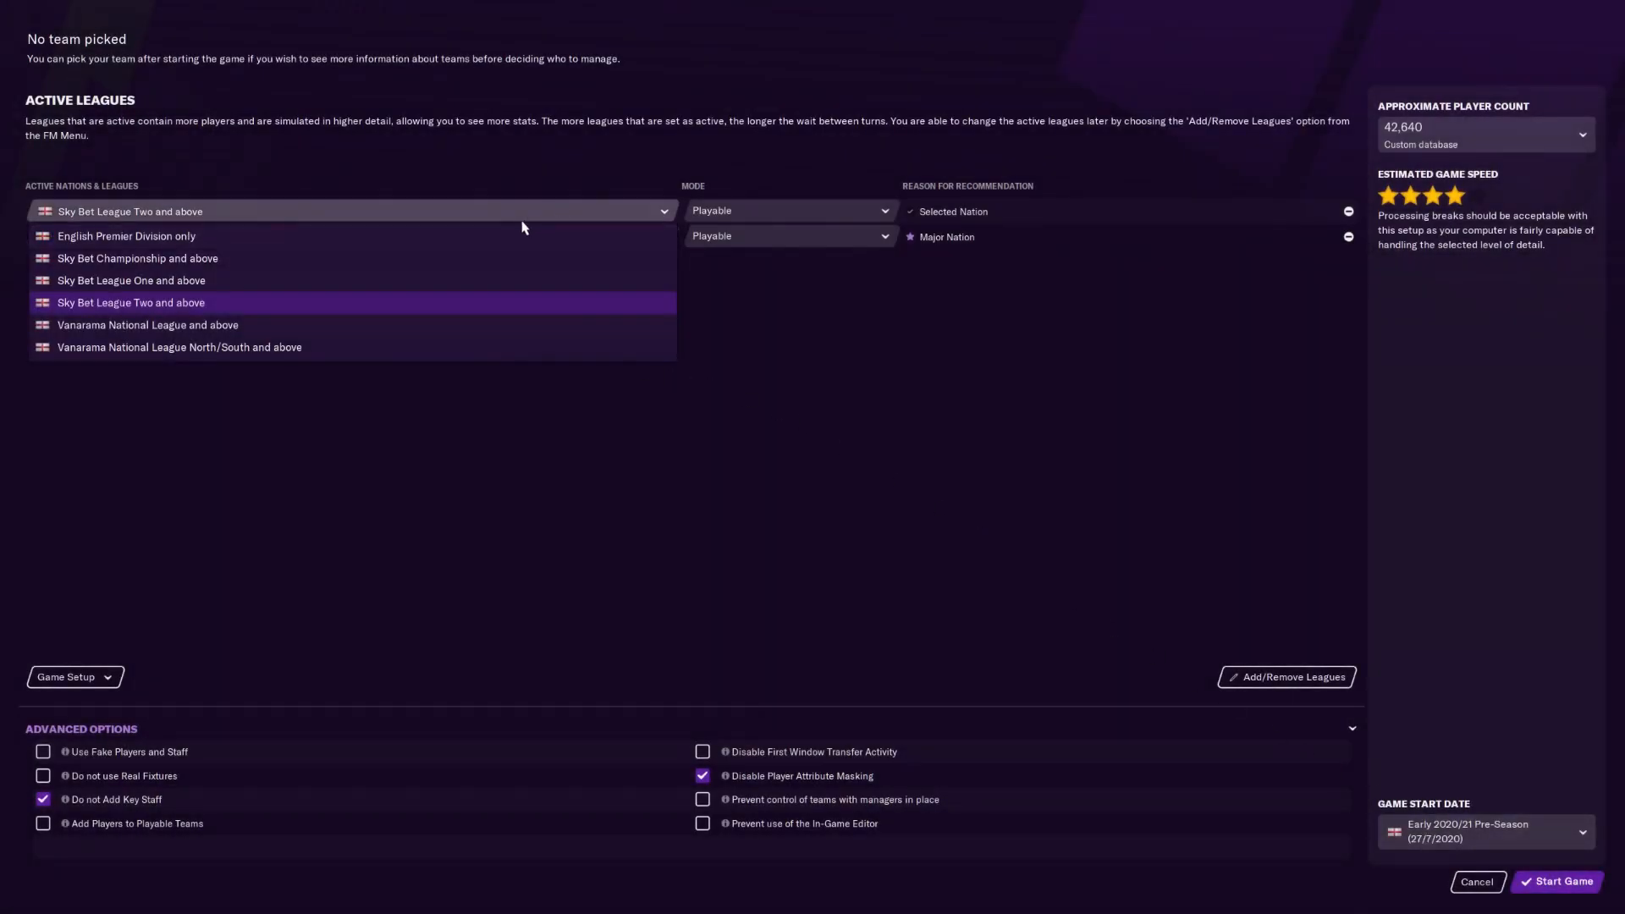
pyautogui.click(504, 237)
pyautogui.click(542, 239)
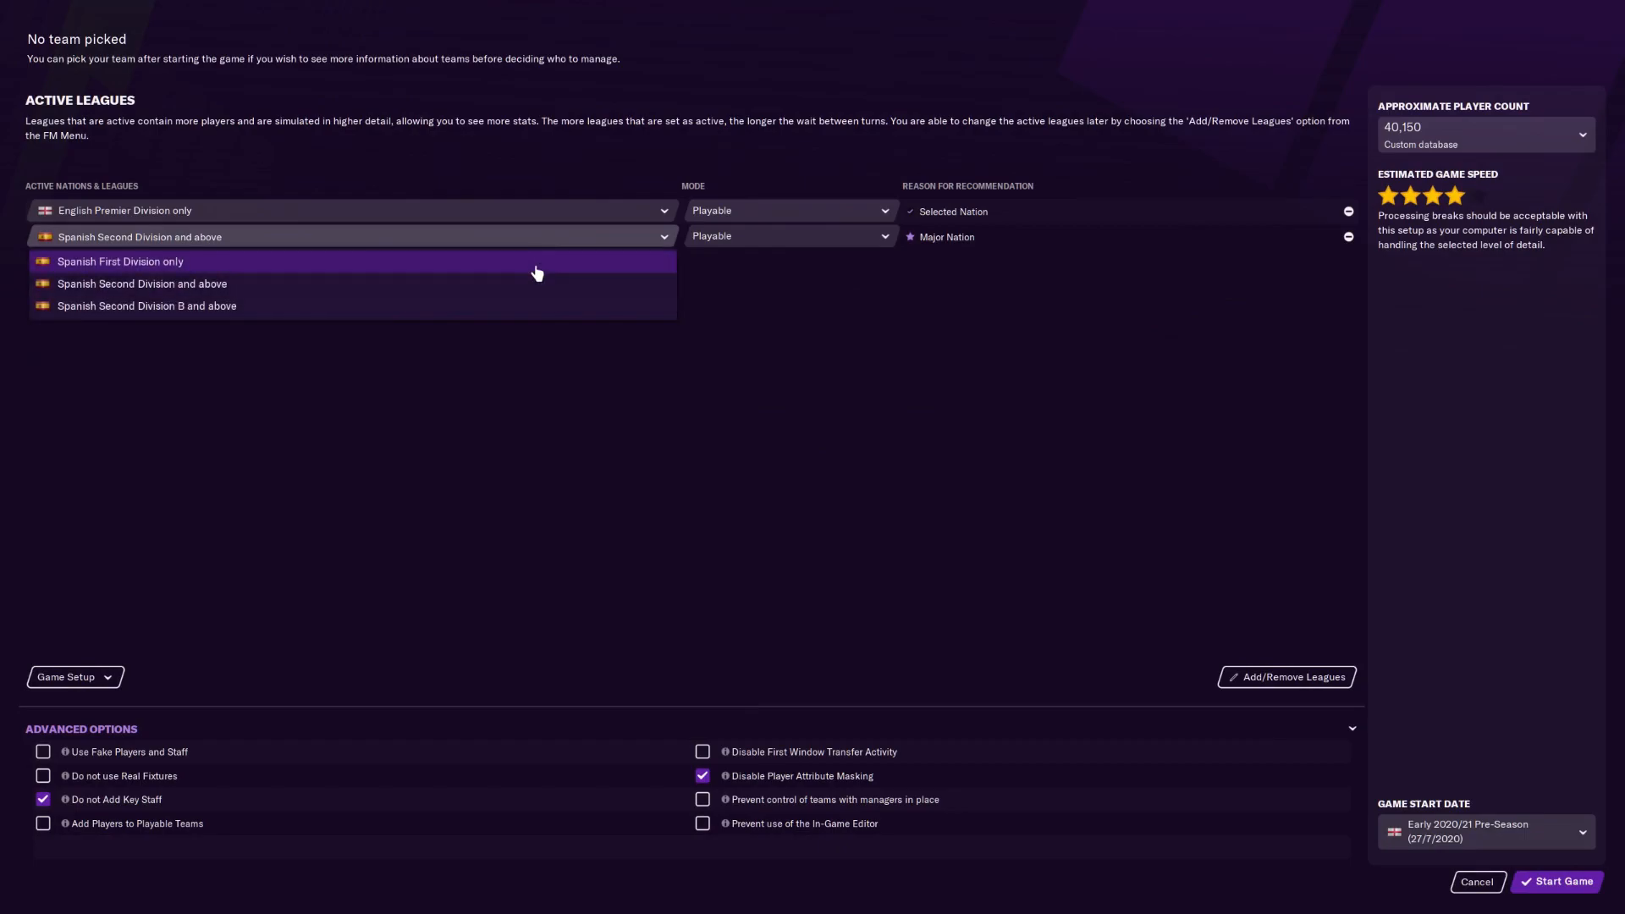
pyautogui.click(537, 270)
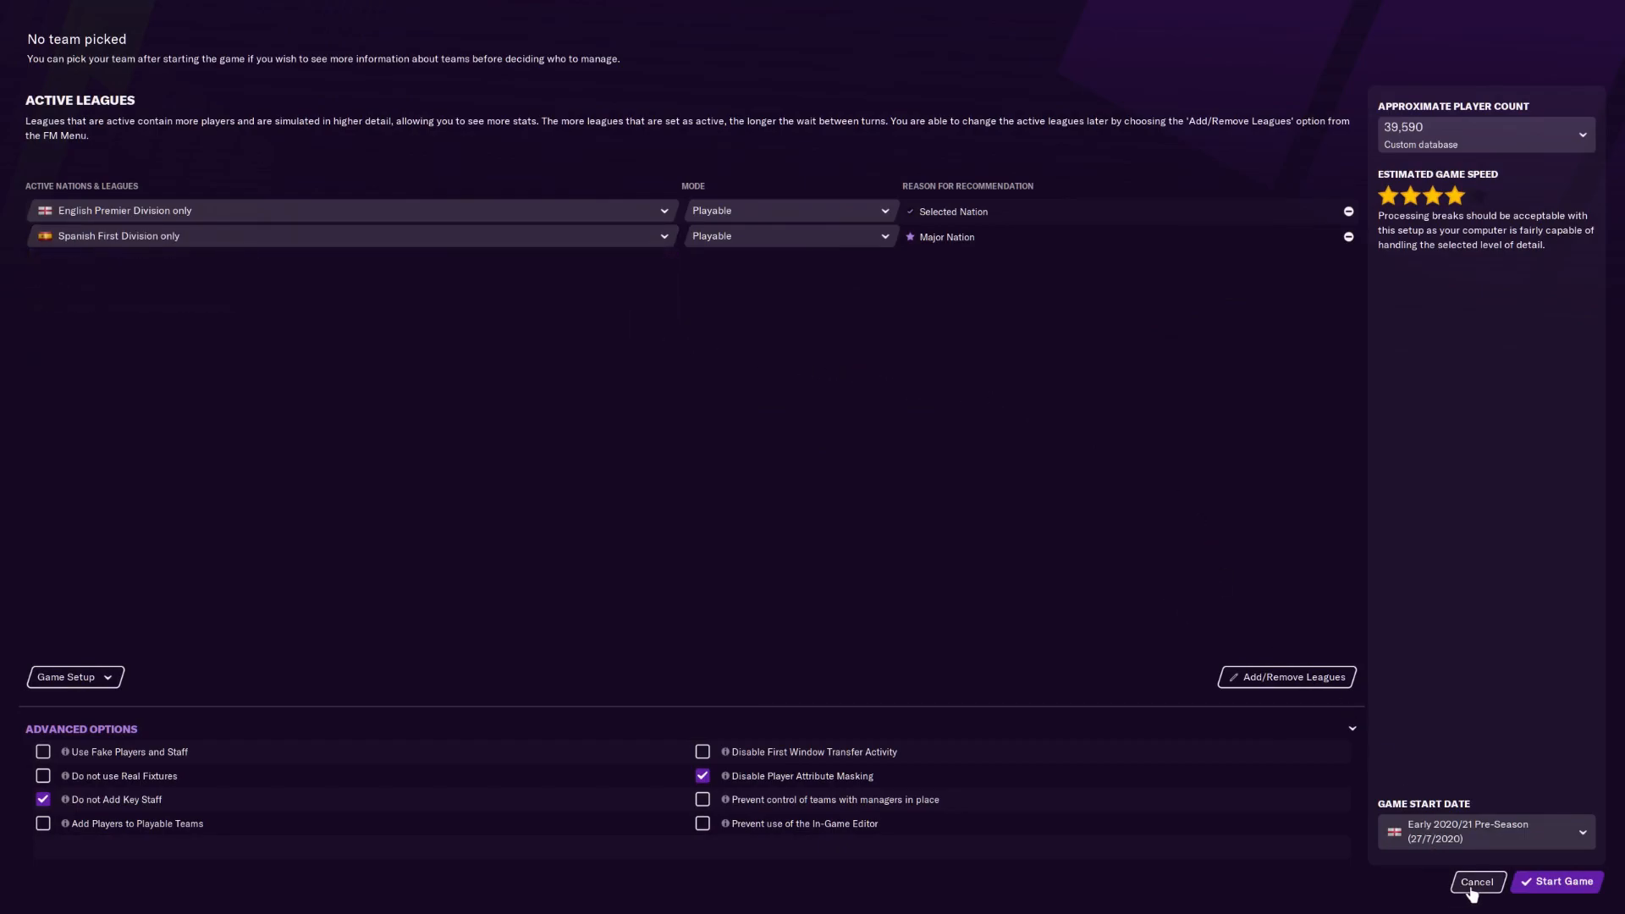
pyautogui.click(1549, 881)
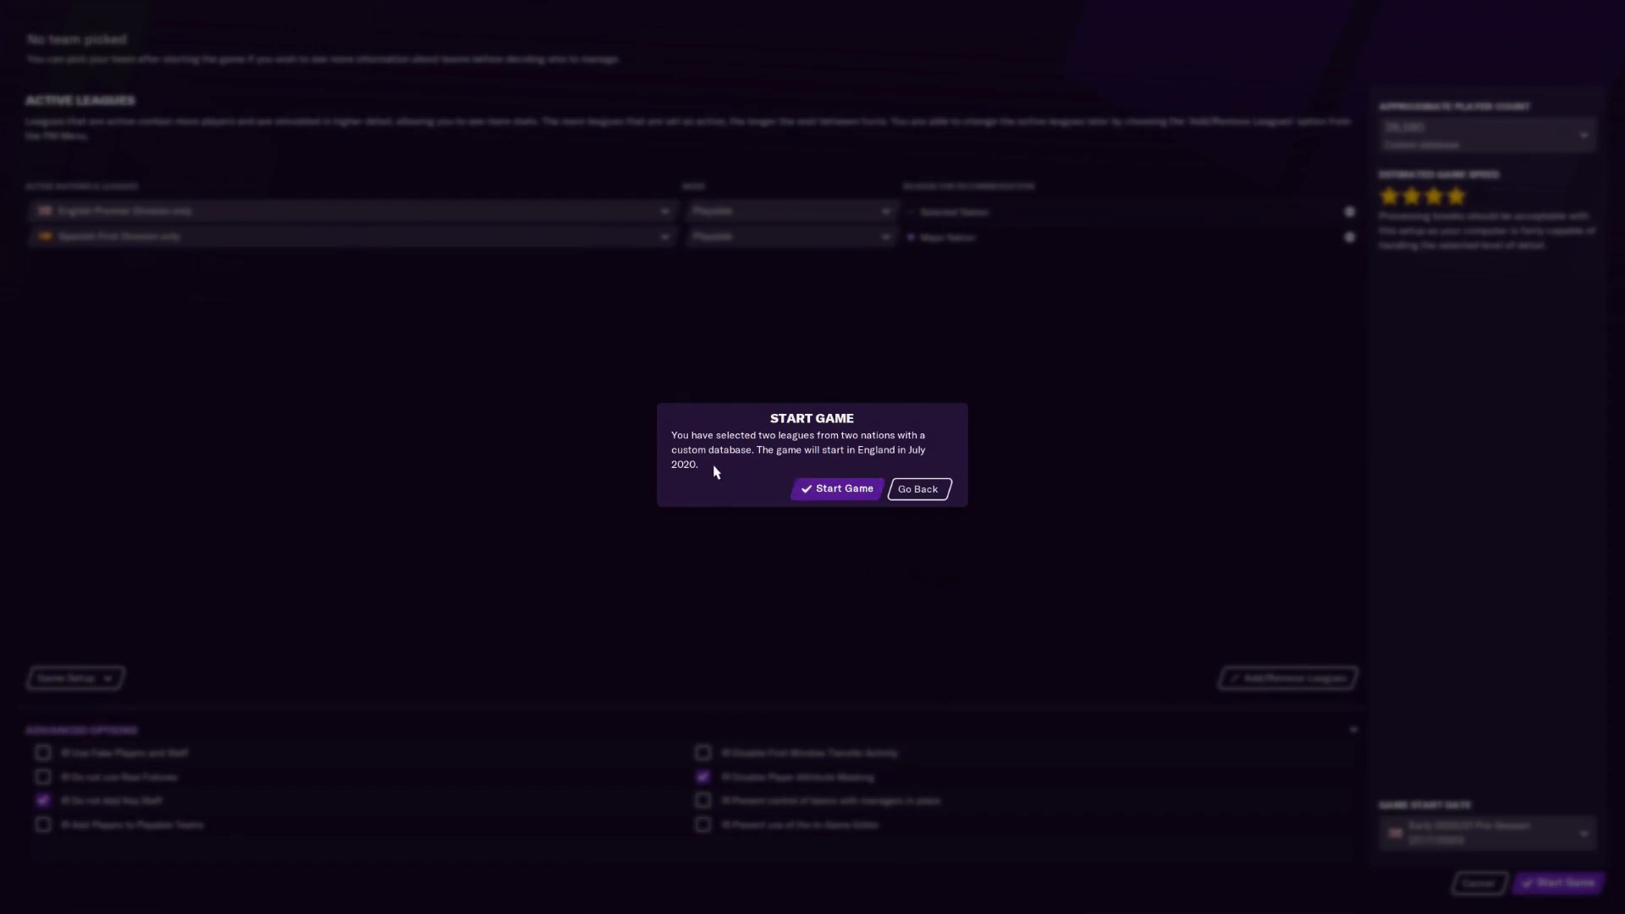
pyautogui.click(820, 490)
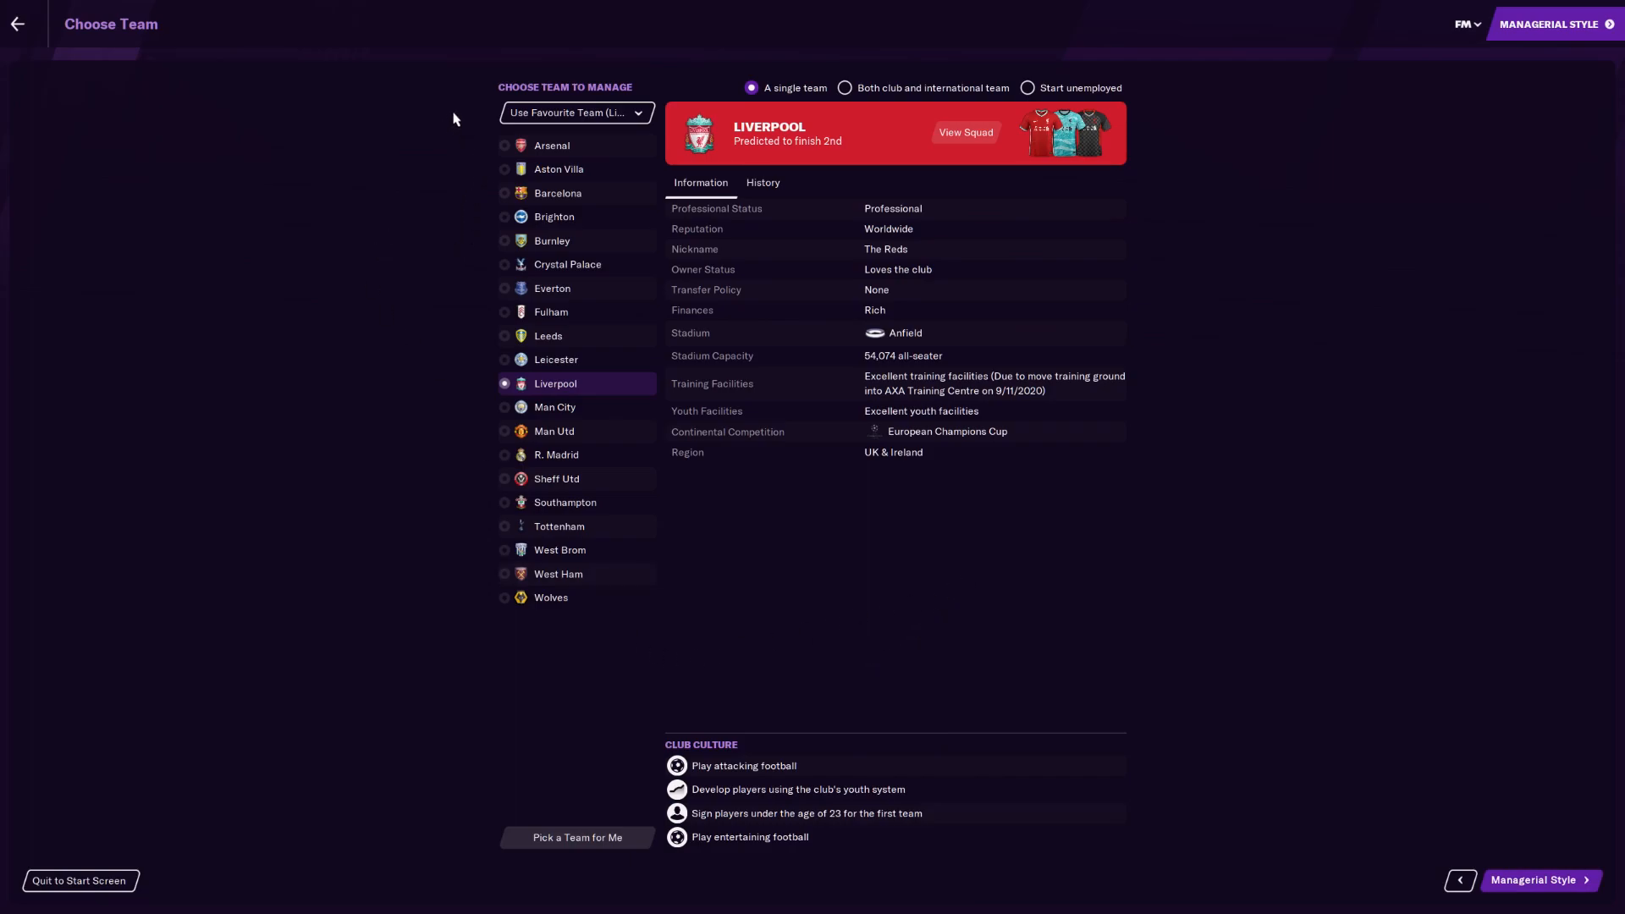
# Inspect Barcelona and R. Madrid among the selectable teams, and view R. Madrid's club page and the English Premier Division overview.
pyautogui.click(501, 198)
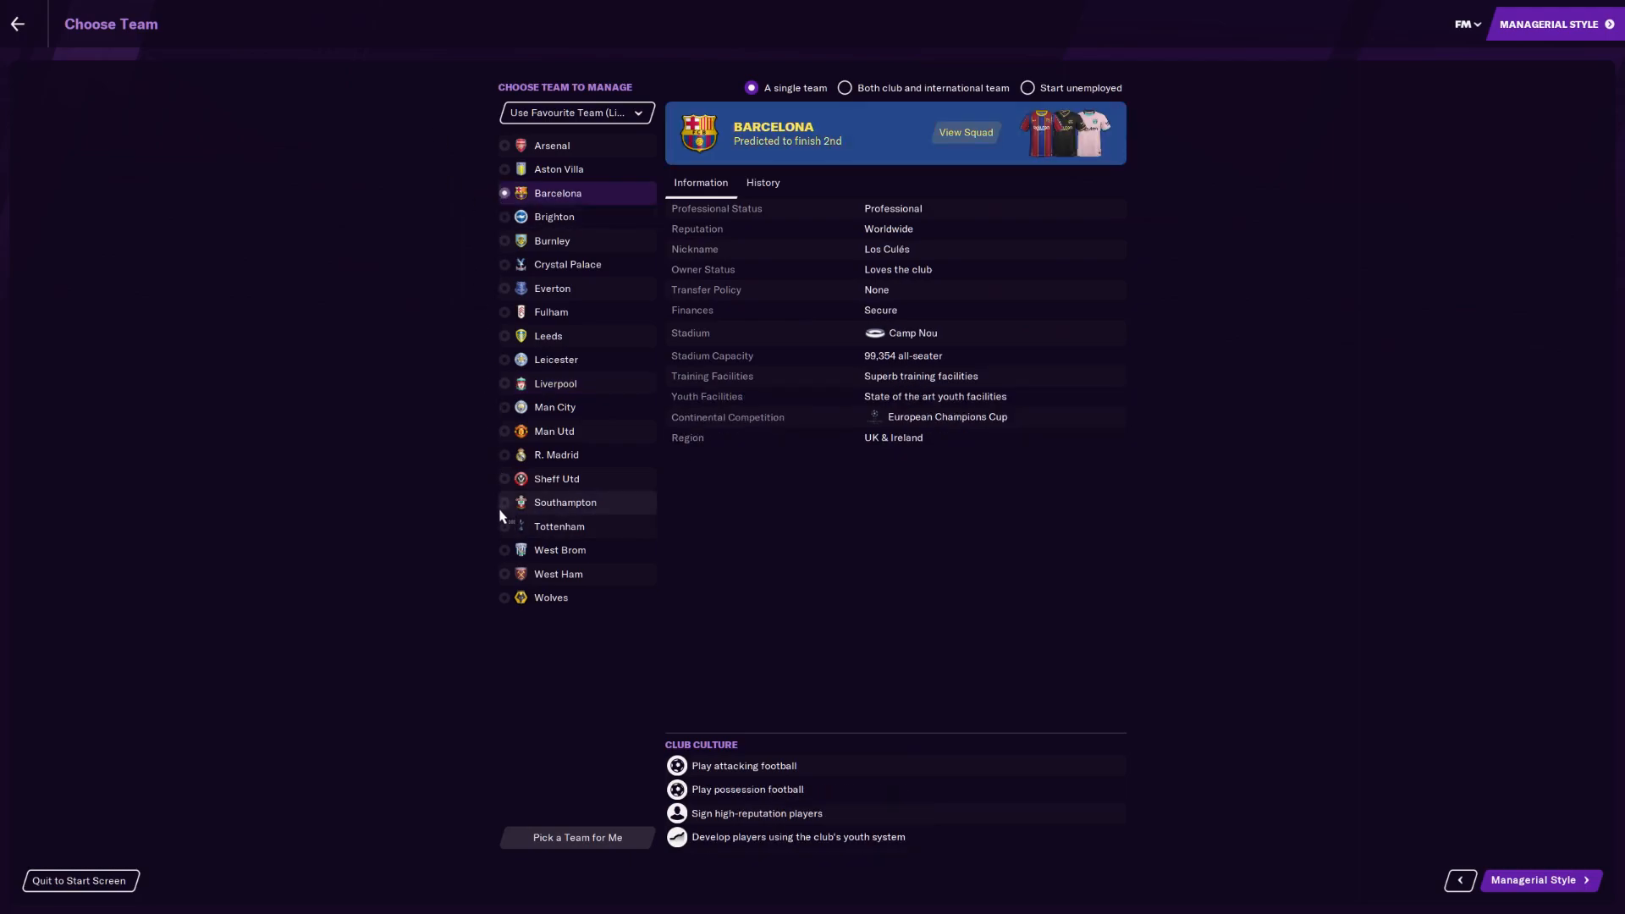
pyautogui.click(507, 462)
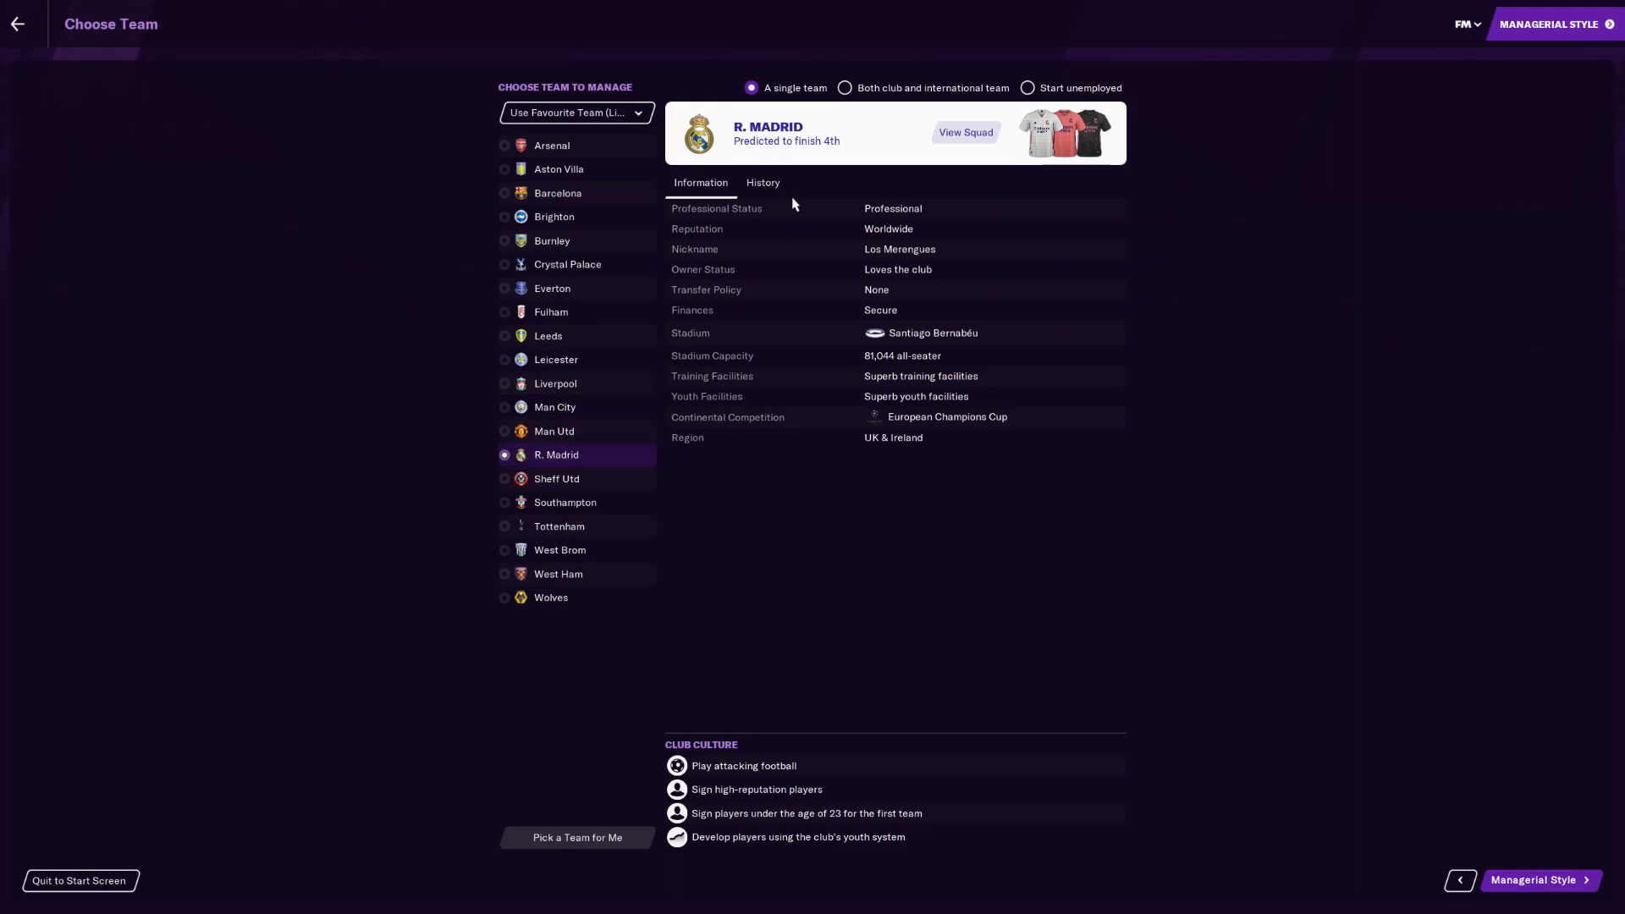
pyautogui.click(777, 130)
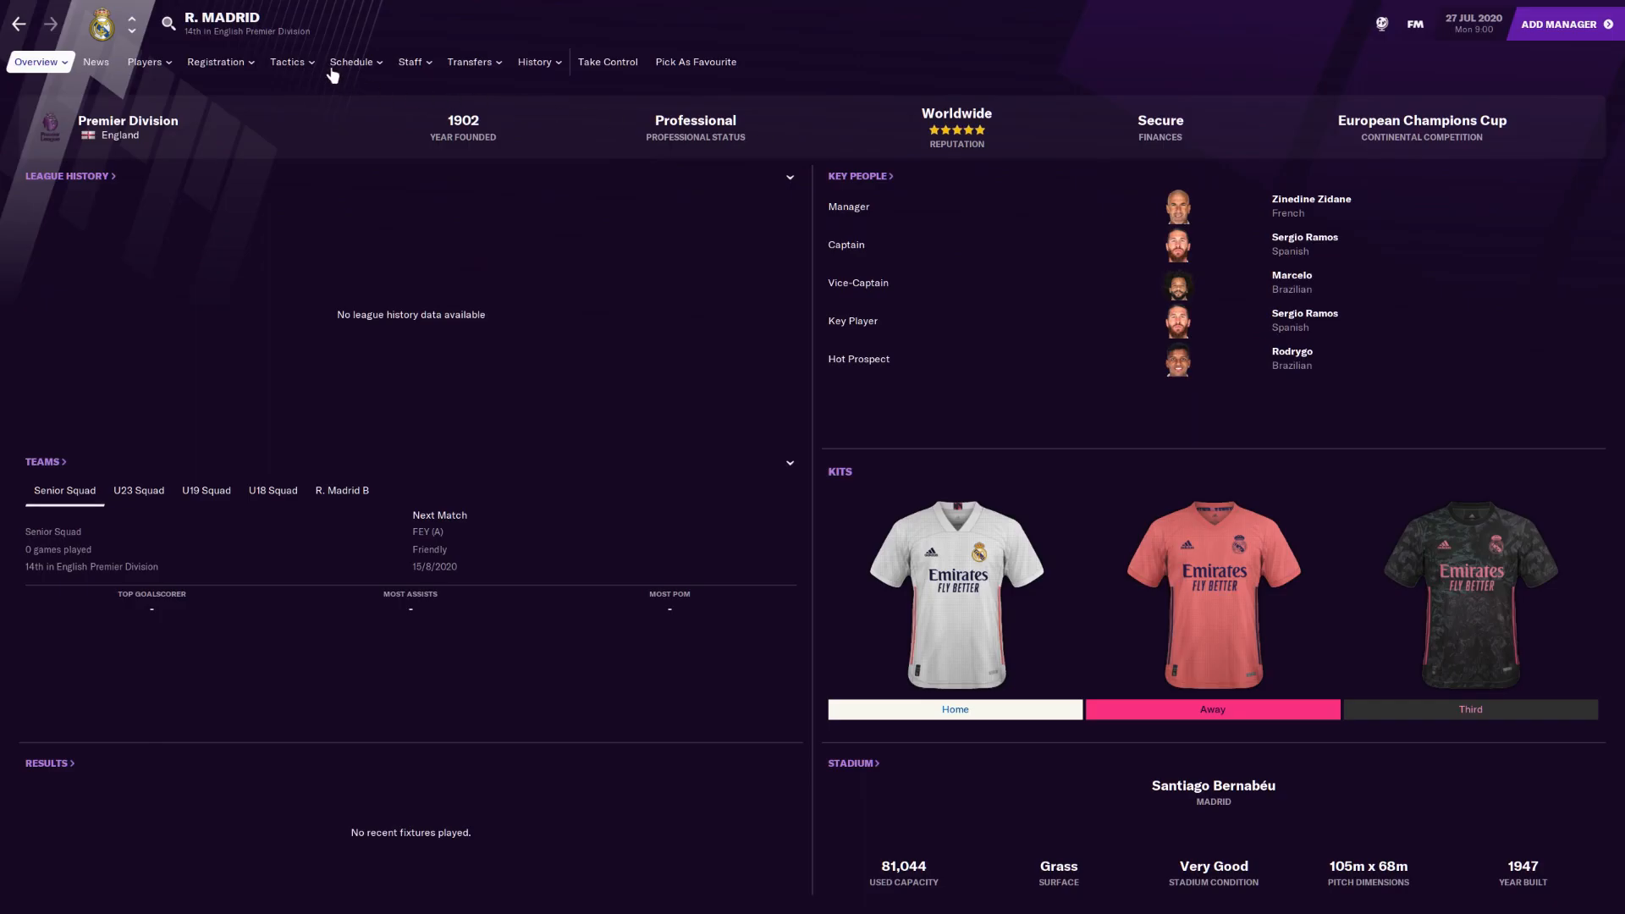
pyautogui.click(239, 34)
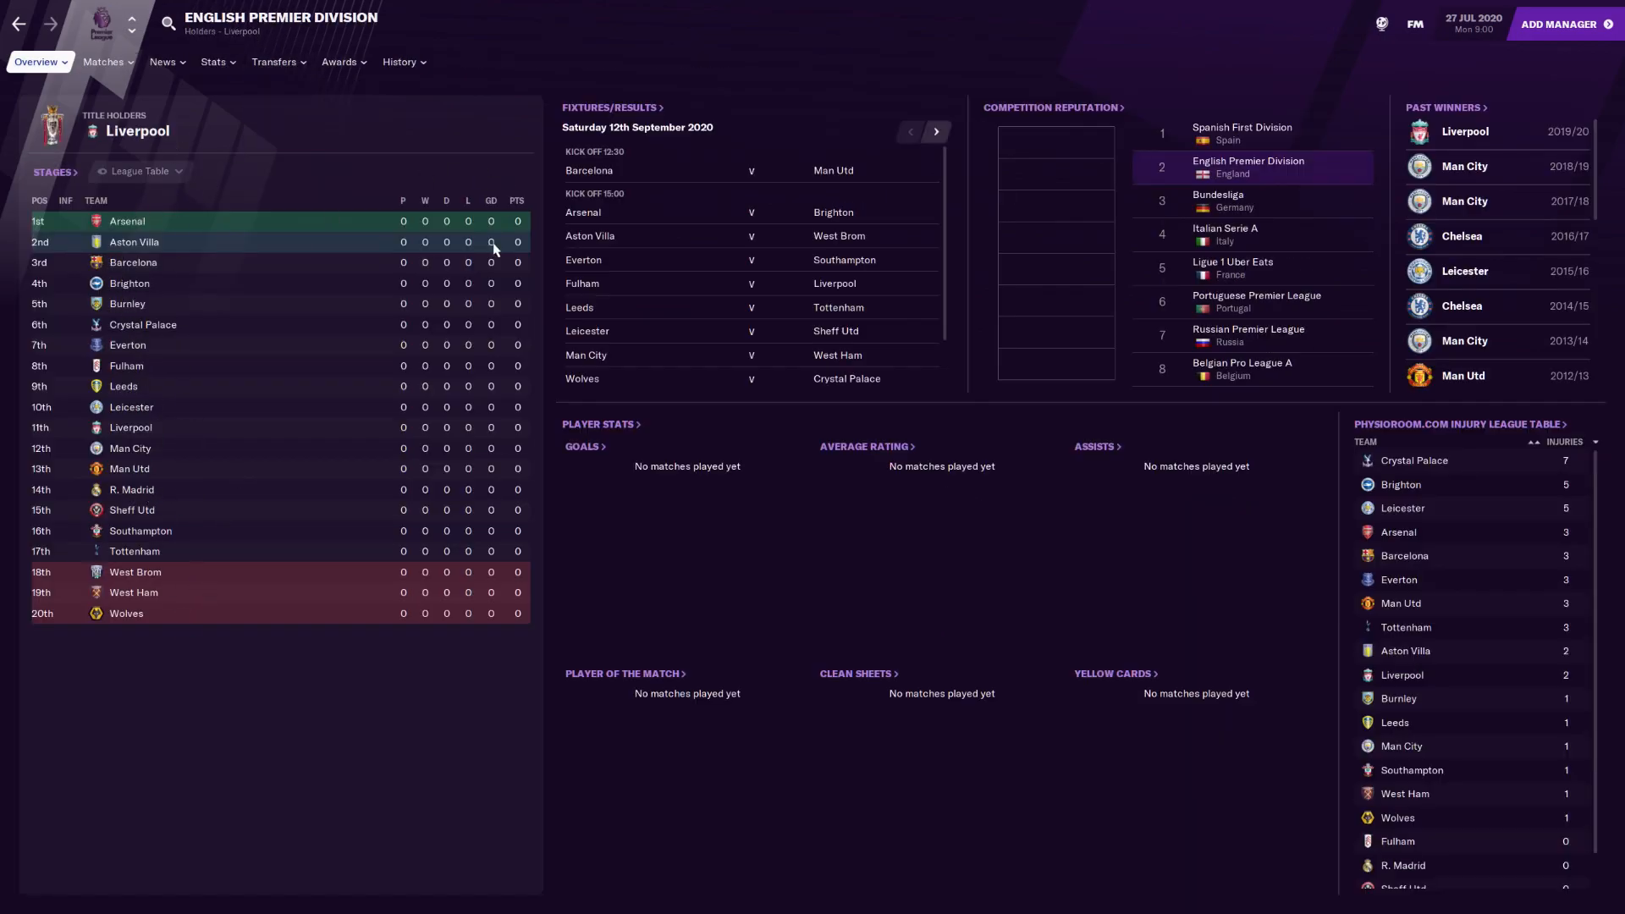
# Search for "che", open Chelsea's club page, and view its Spanish First Division overview.
pyautogui.click(541, 32)
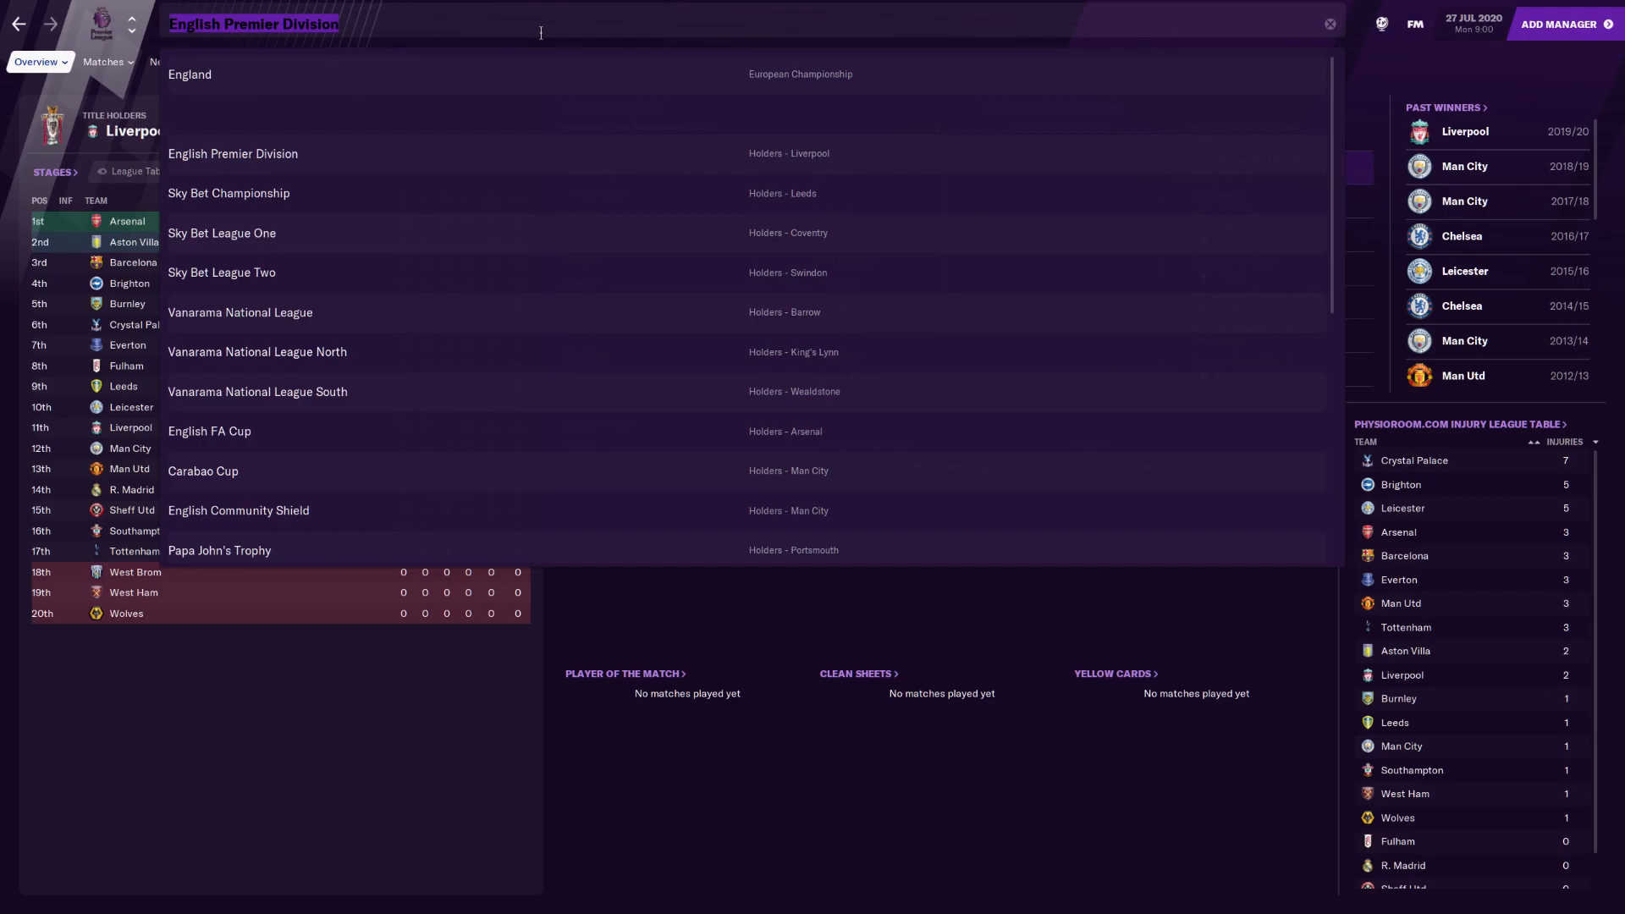
pyautogui.write('che')
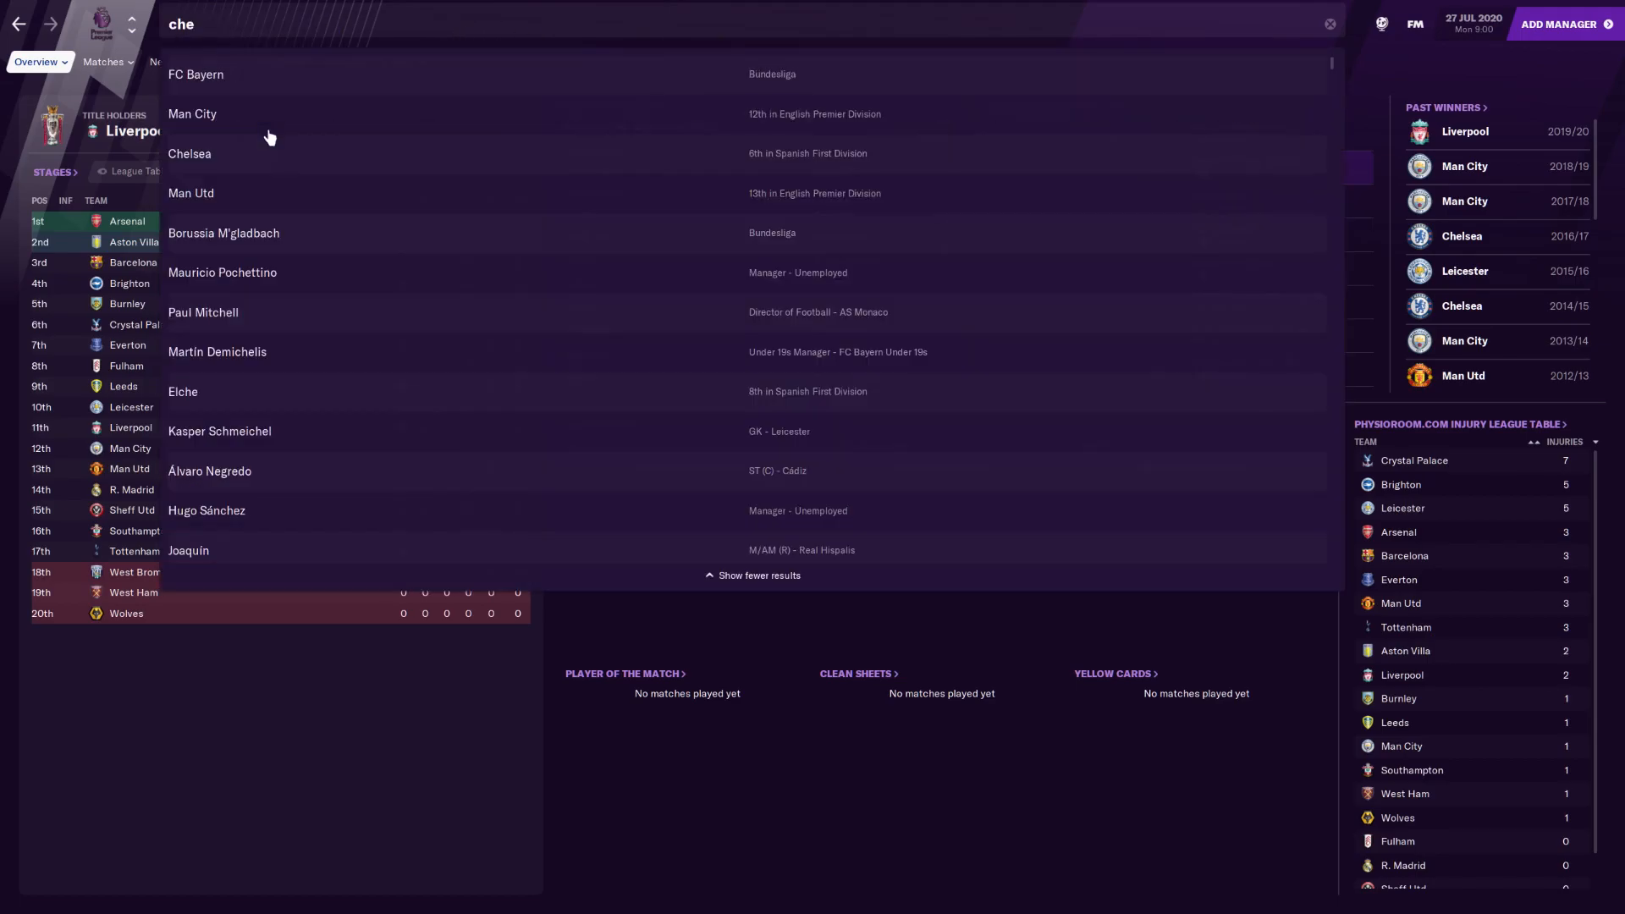
pyautogui.click(213, 157)
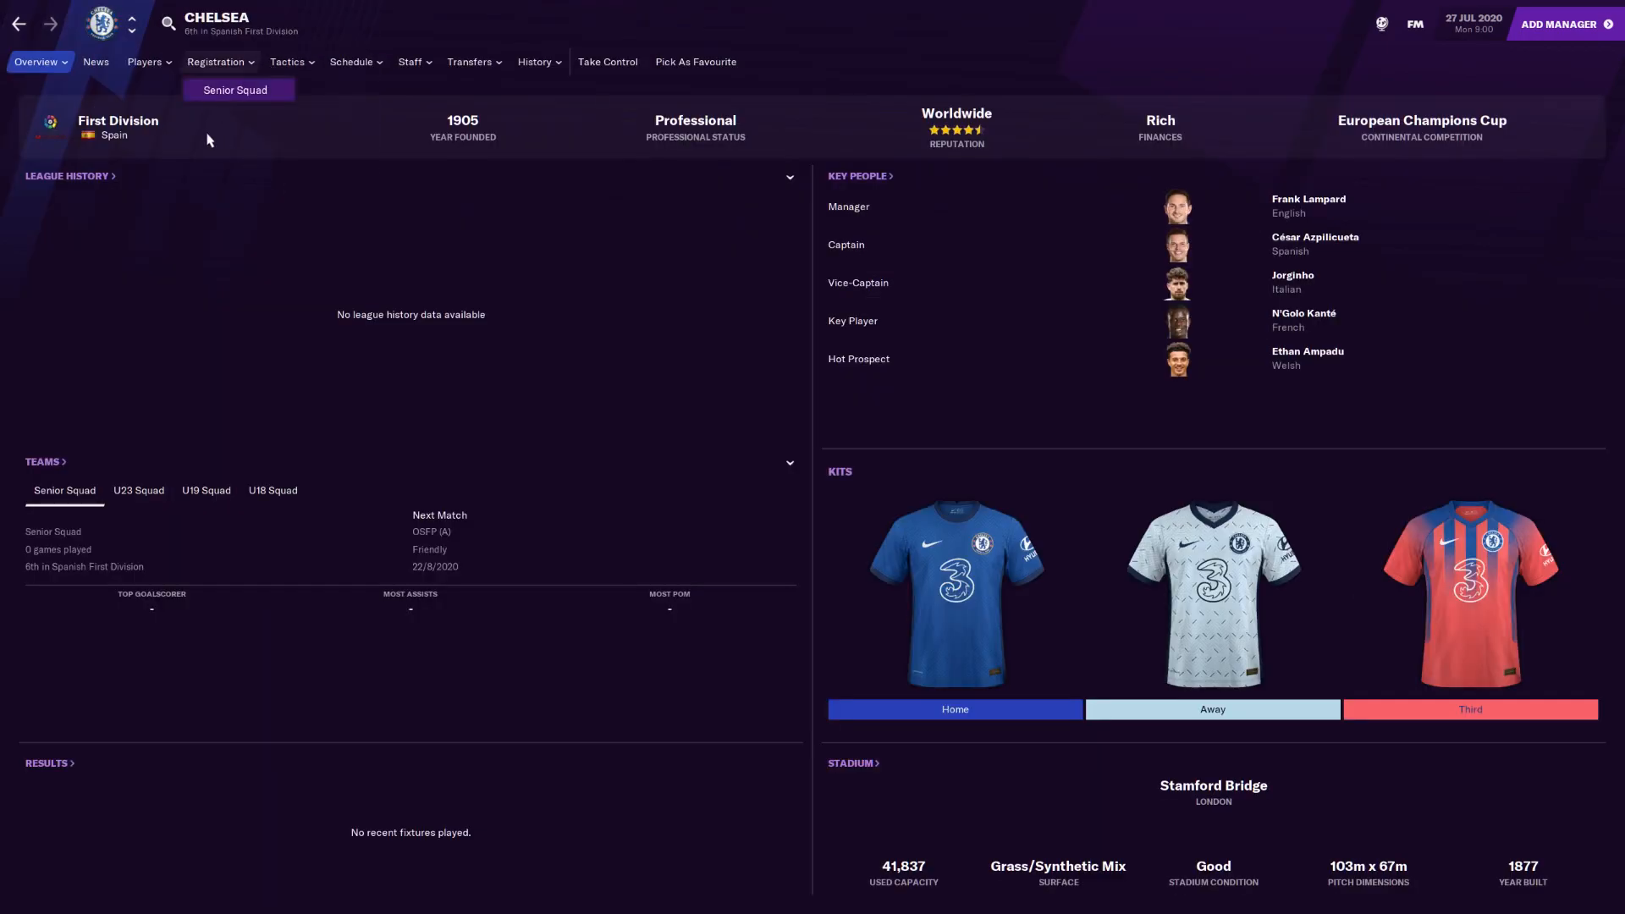
pyautogui.click(250, 34)
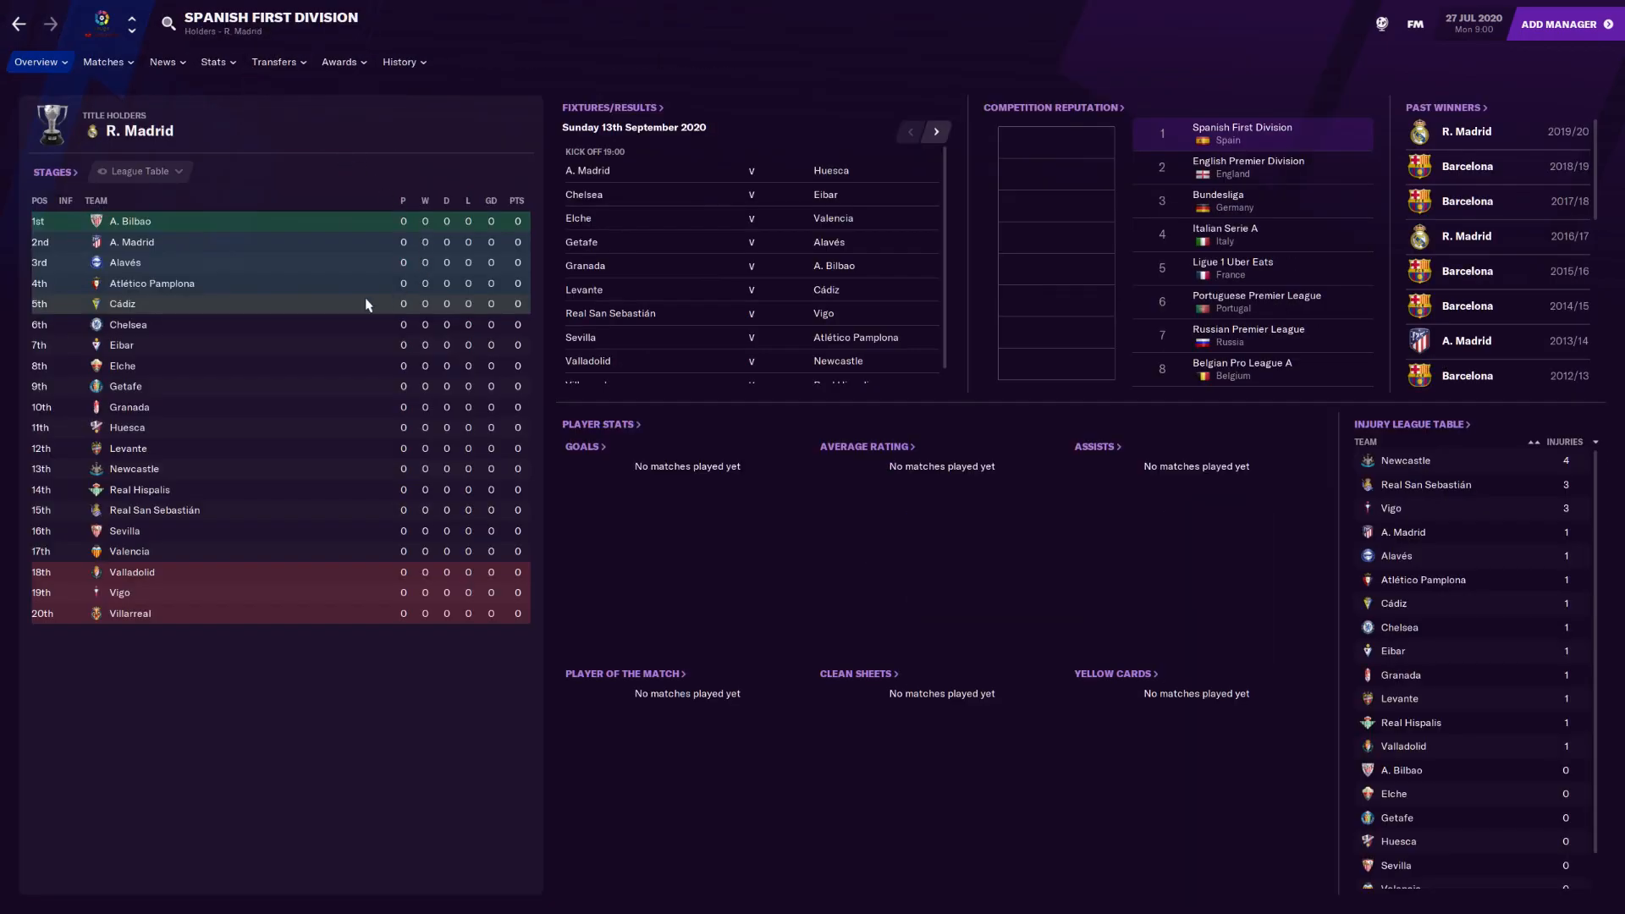
# Open Newcastle United from the Spanish First Division table and view its squad list.
pyautogui.click(145, 470)
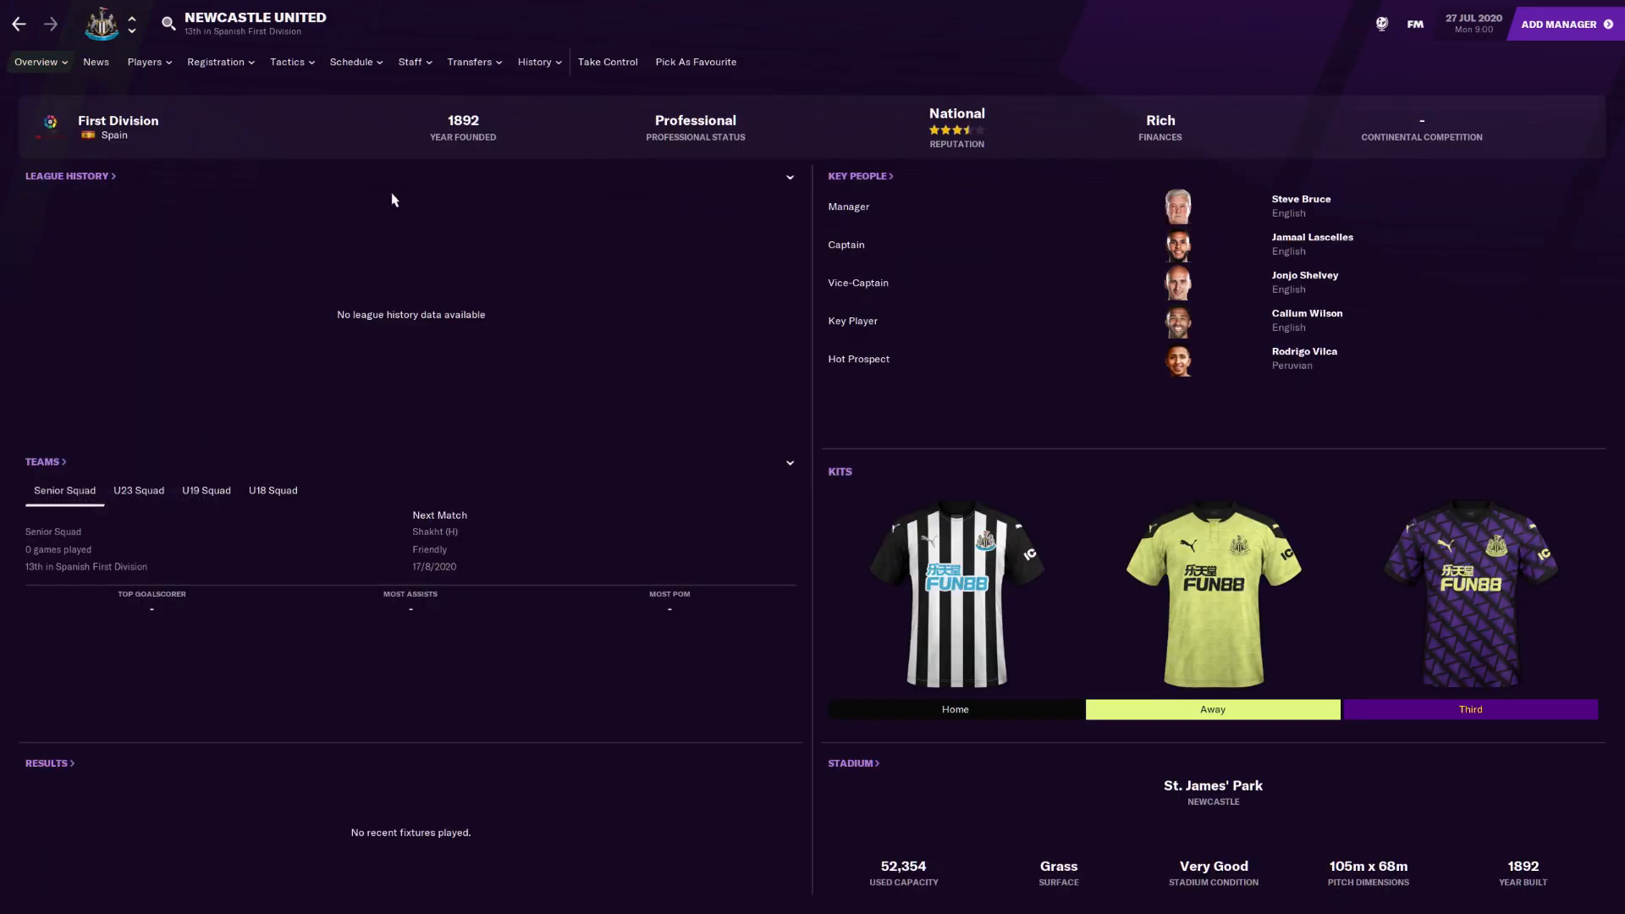
pyautogui.moveTo(148, 61)
pyautogui.click(178, 91)
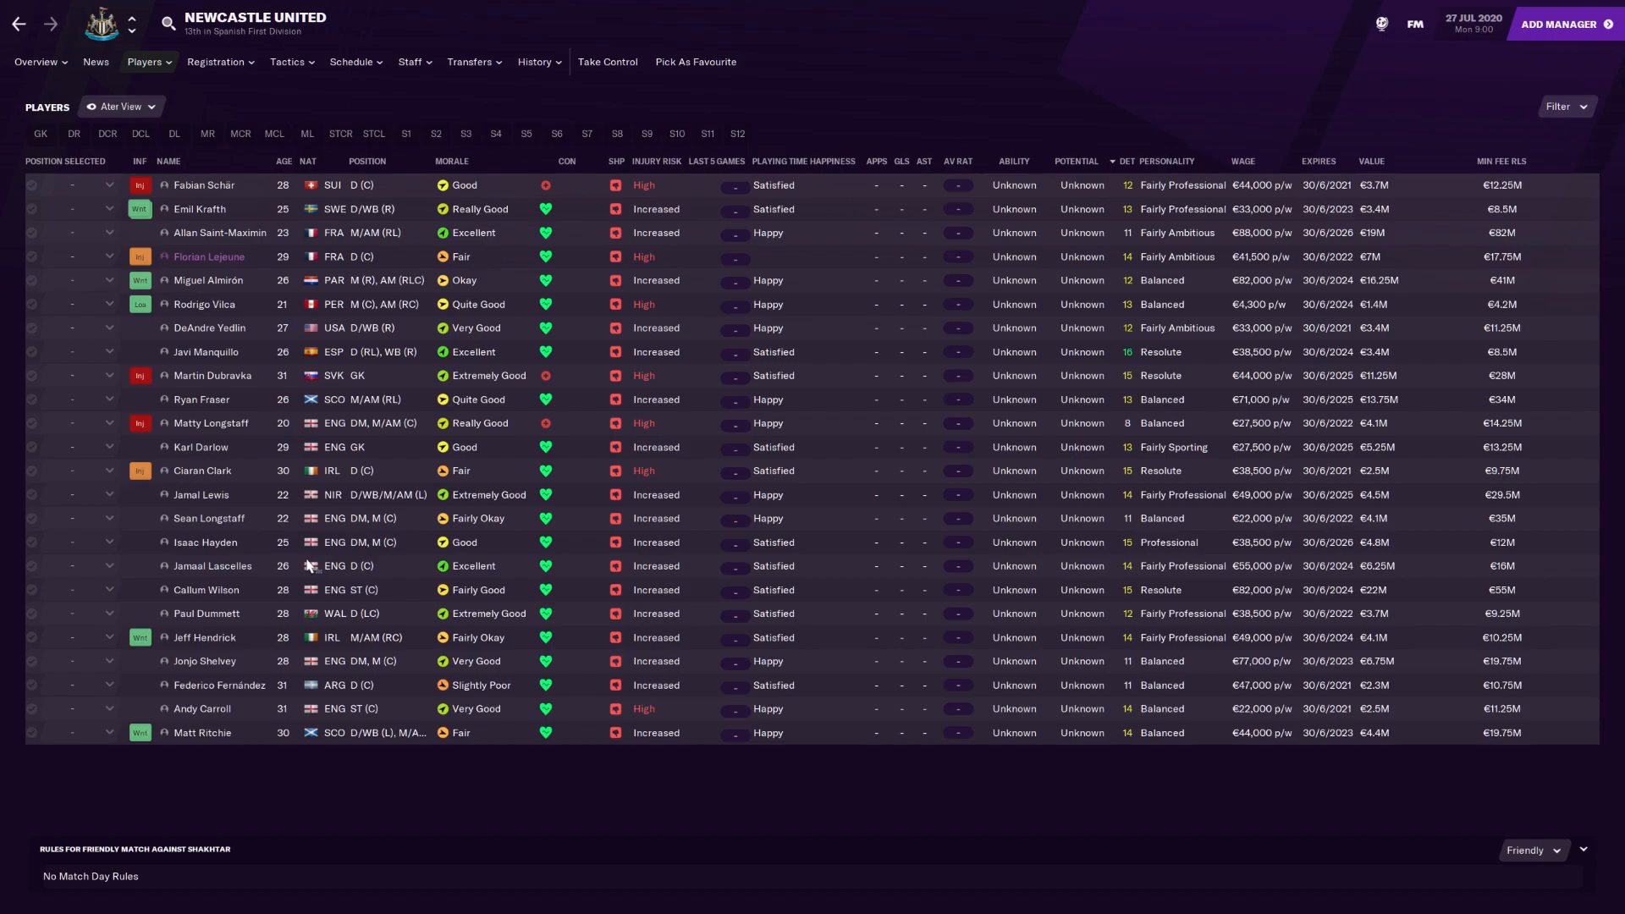
# Switch to the Editor and add nation rules for England using Add Lower Divisions And Cups To Existing Structure.
pyautogui.hotkey('alt', 'Tab')
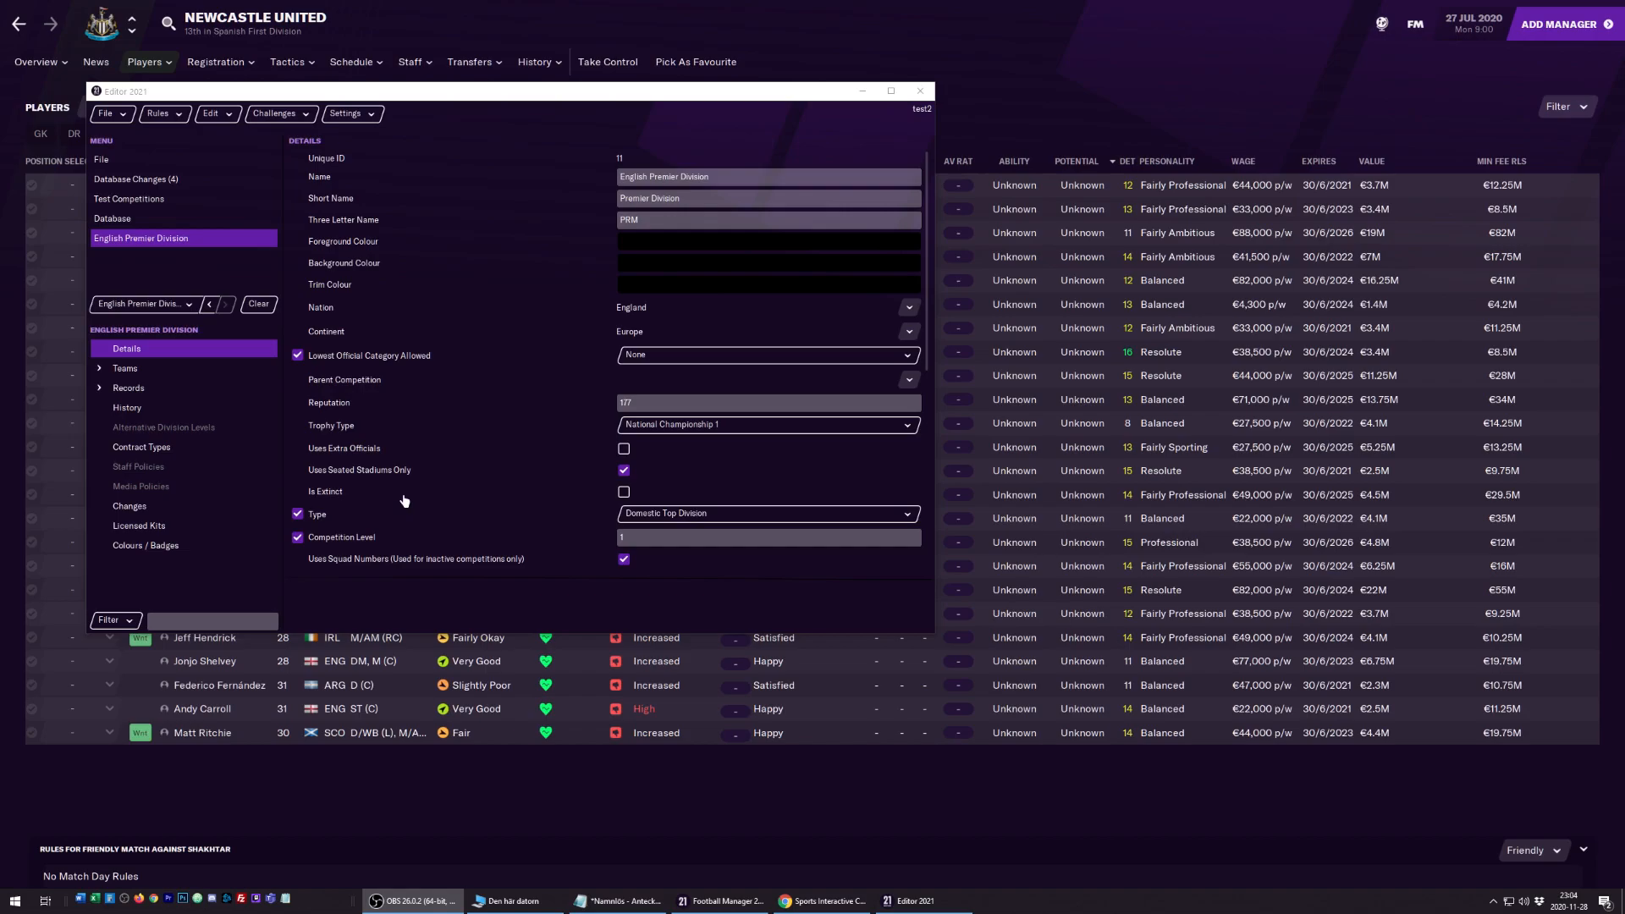
pyautogui.click(175, 118)
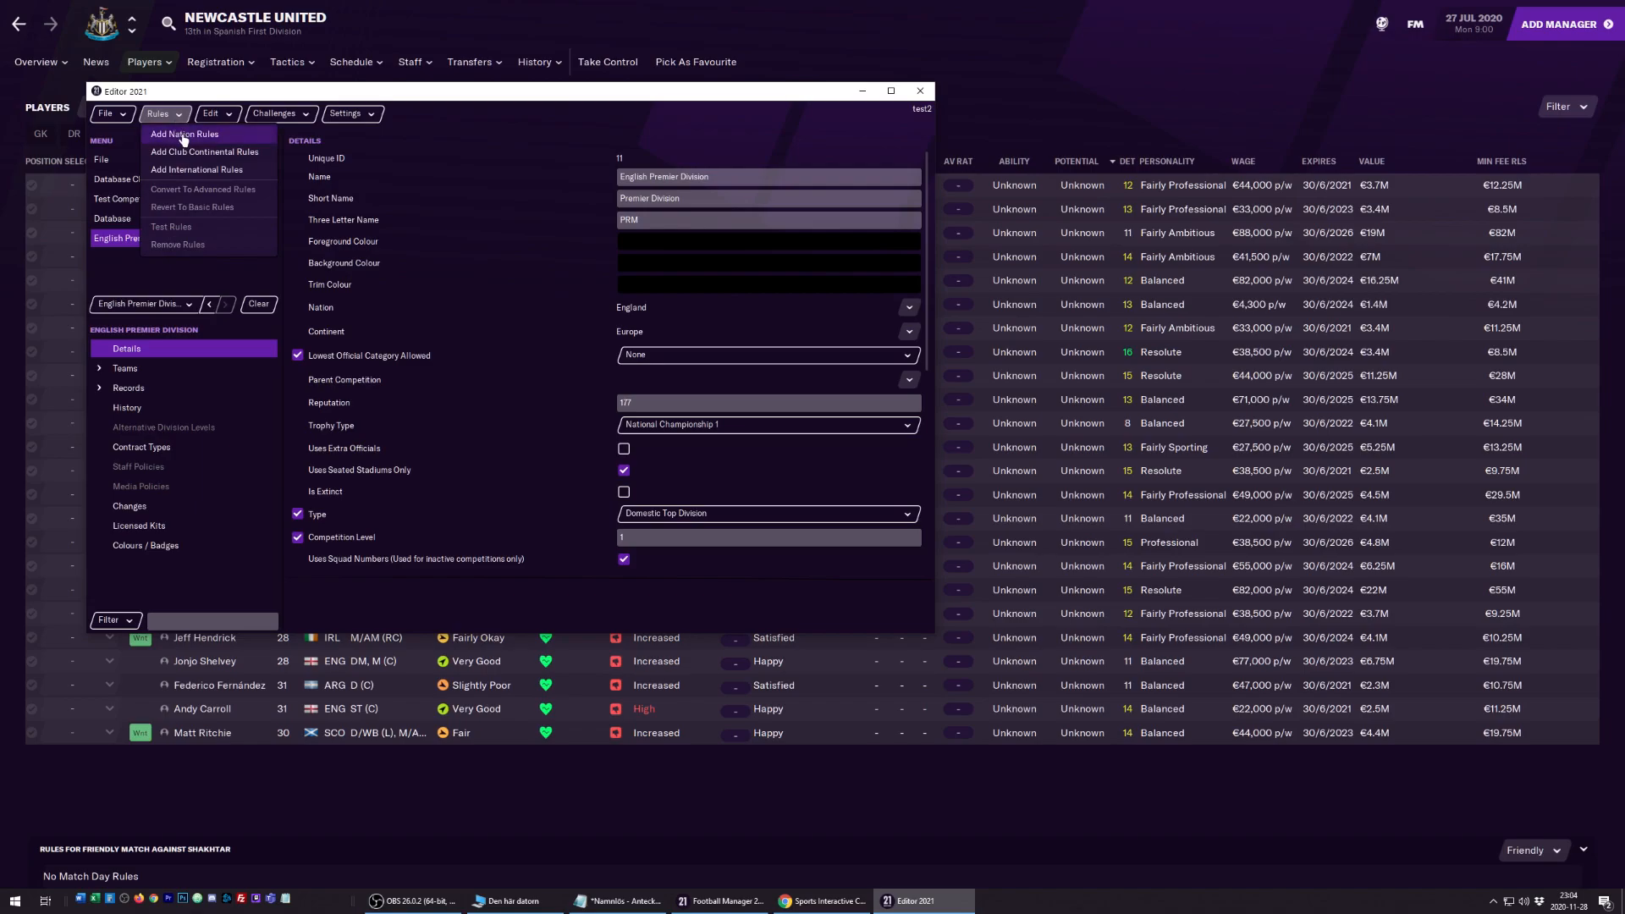
pyautogui.click(184, 136)
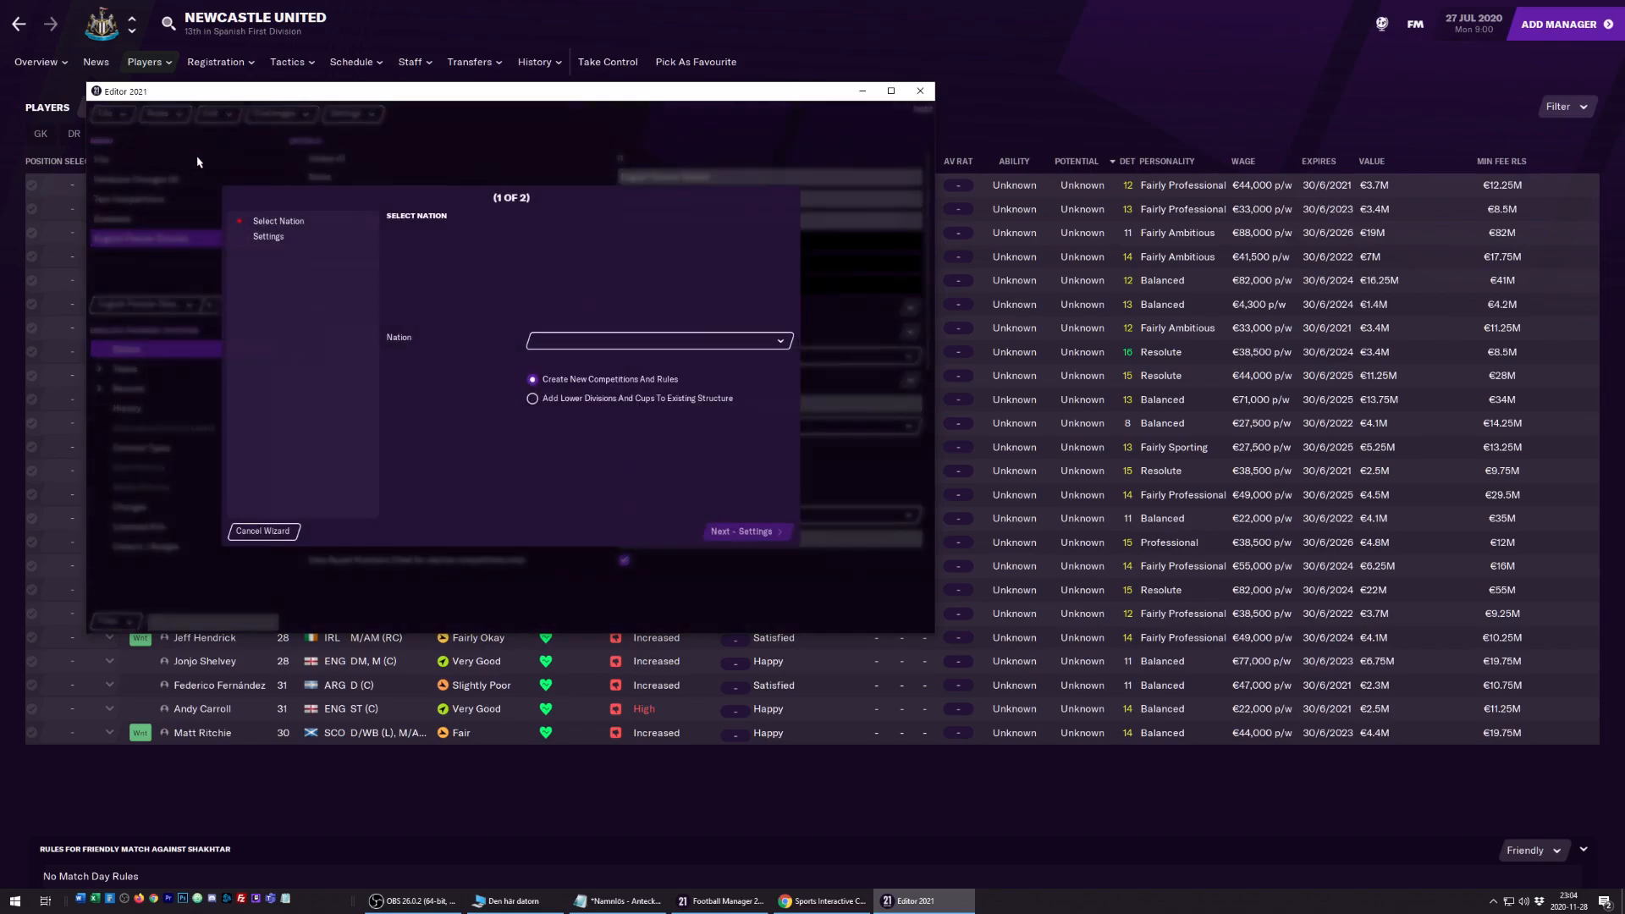
pyautogui.click(528, 399)
pyautogui.click(767, 347)
pyautogui.moveTo(768, 362)
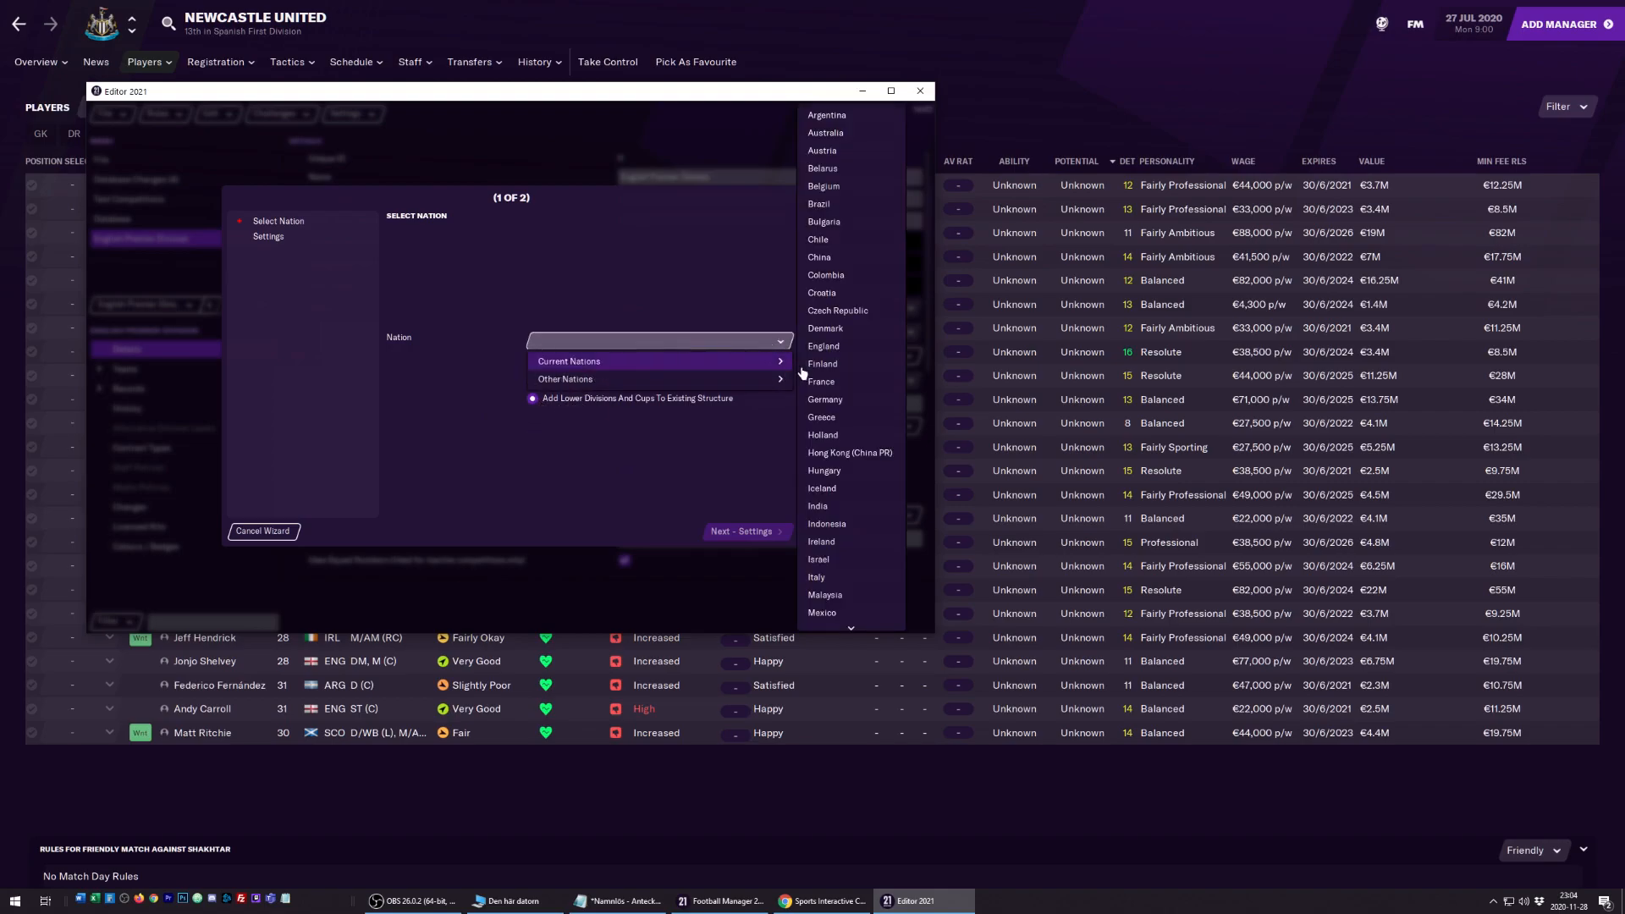
pyautogui.click(828, 347)
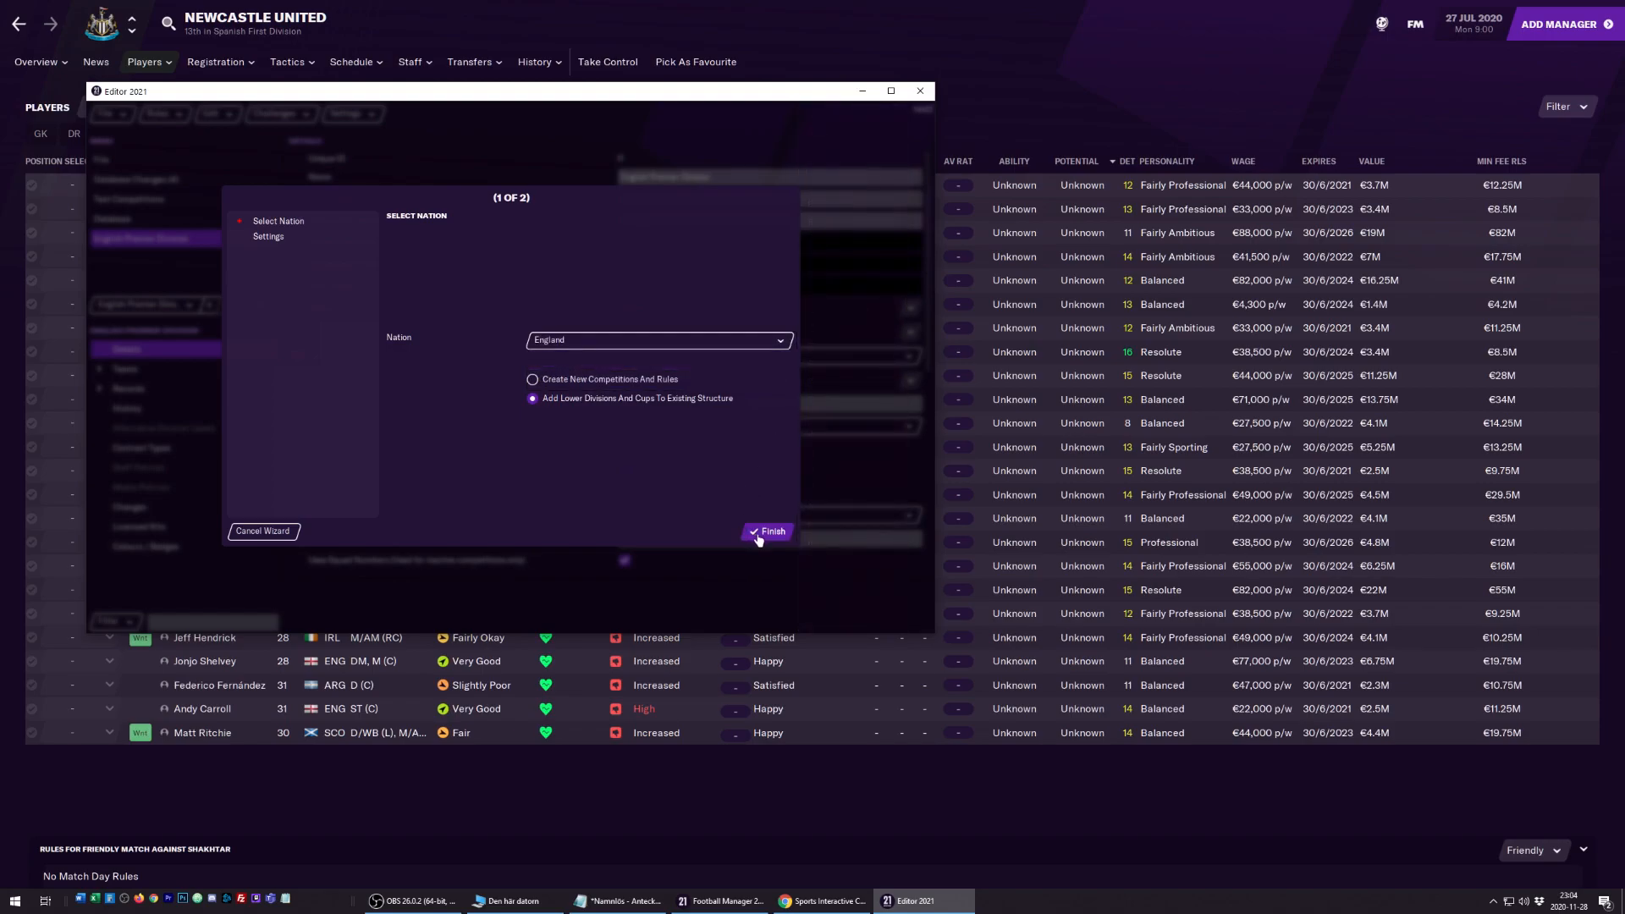
pyautogui.click(758, 535)
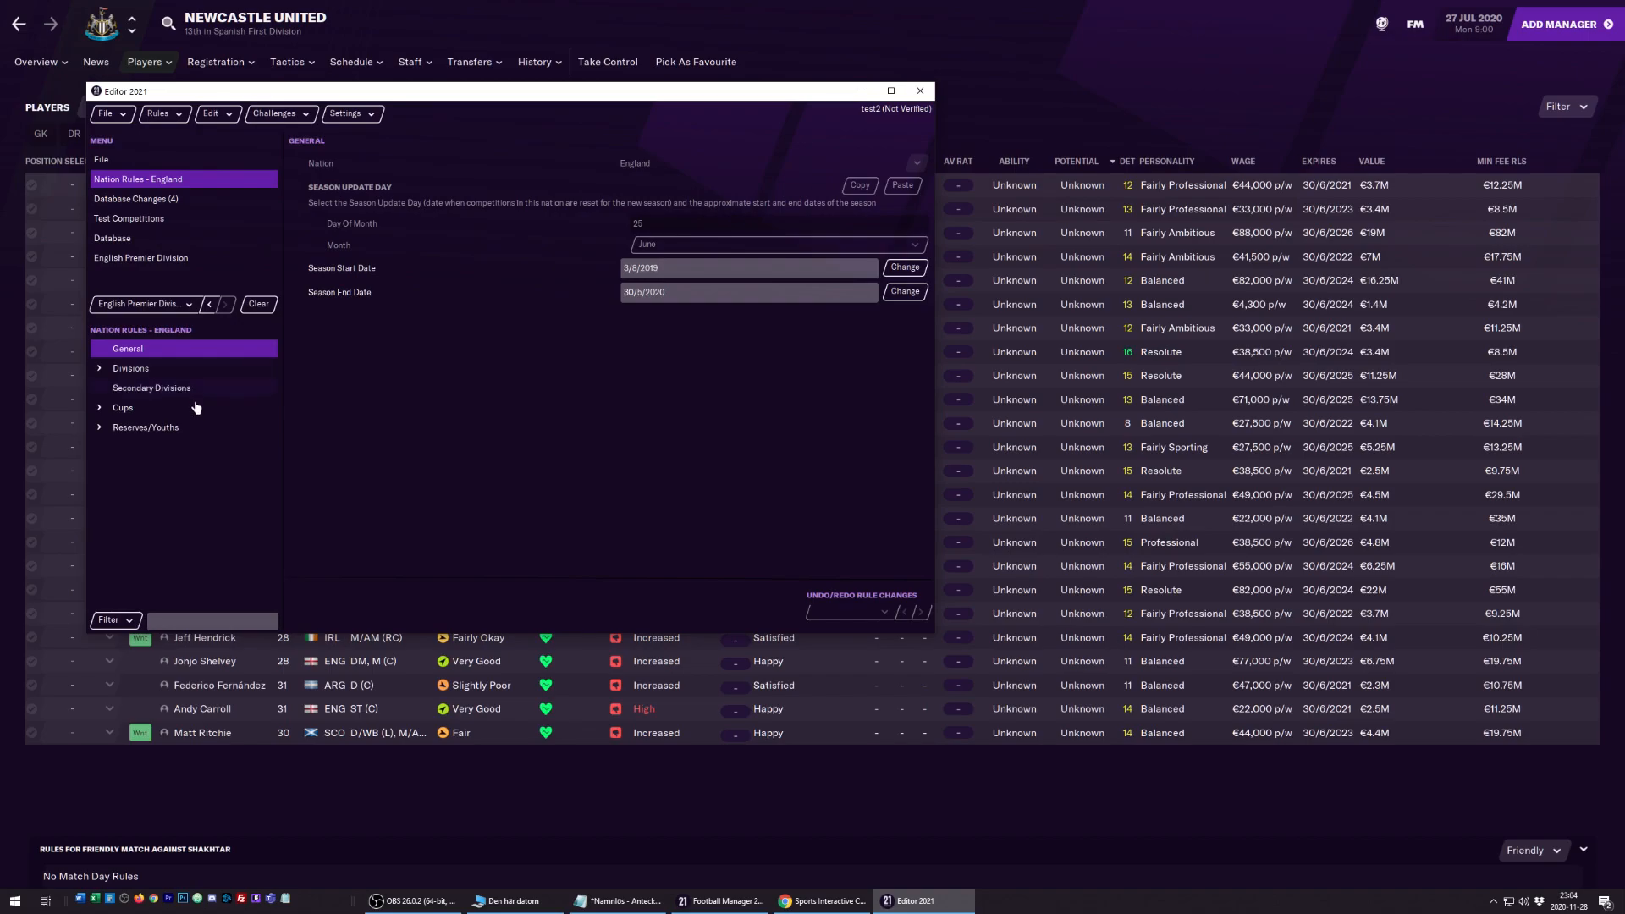
# Examine the dates and general settings of the English Premier Division in England's nation rules.
pyautogui.click(99, 369)
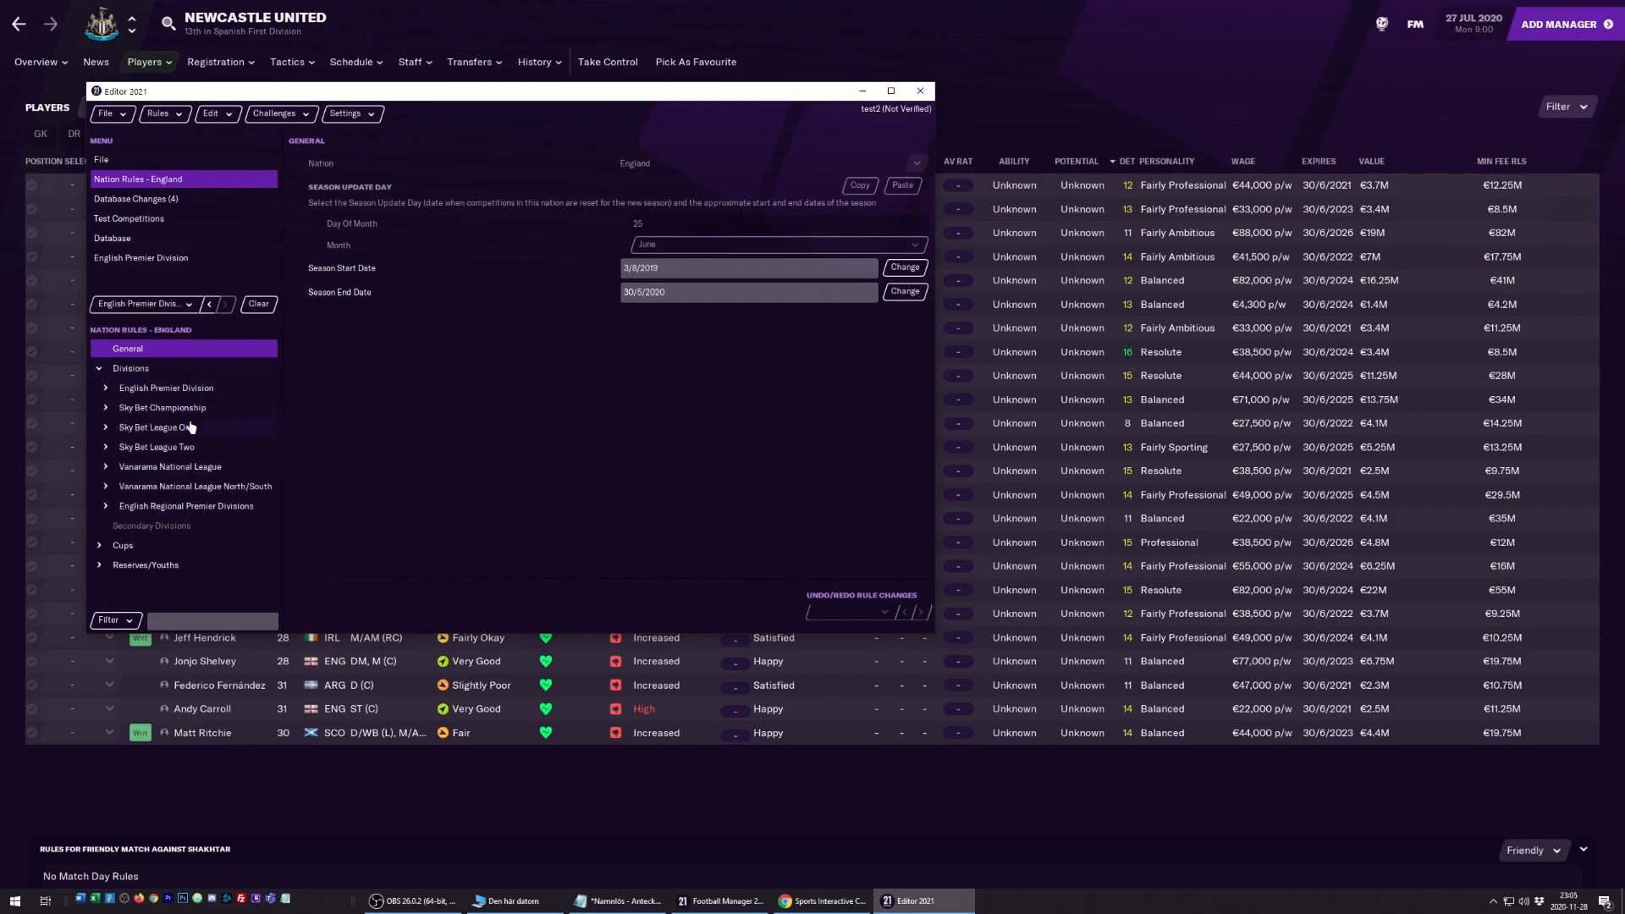
pyautogui.click(149, 391)
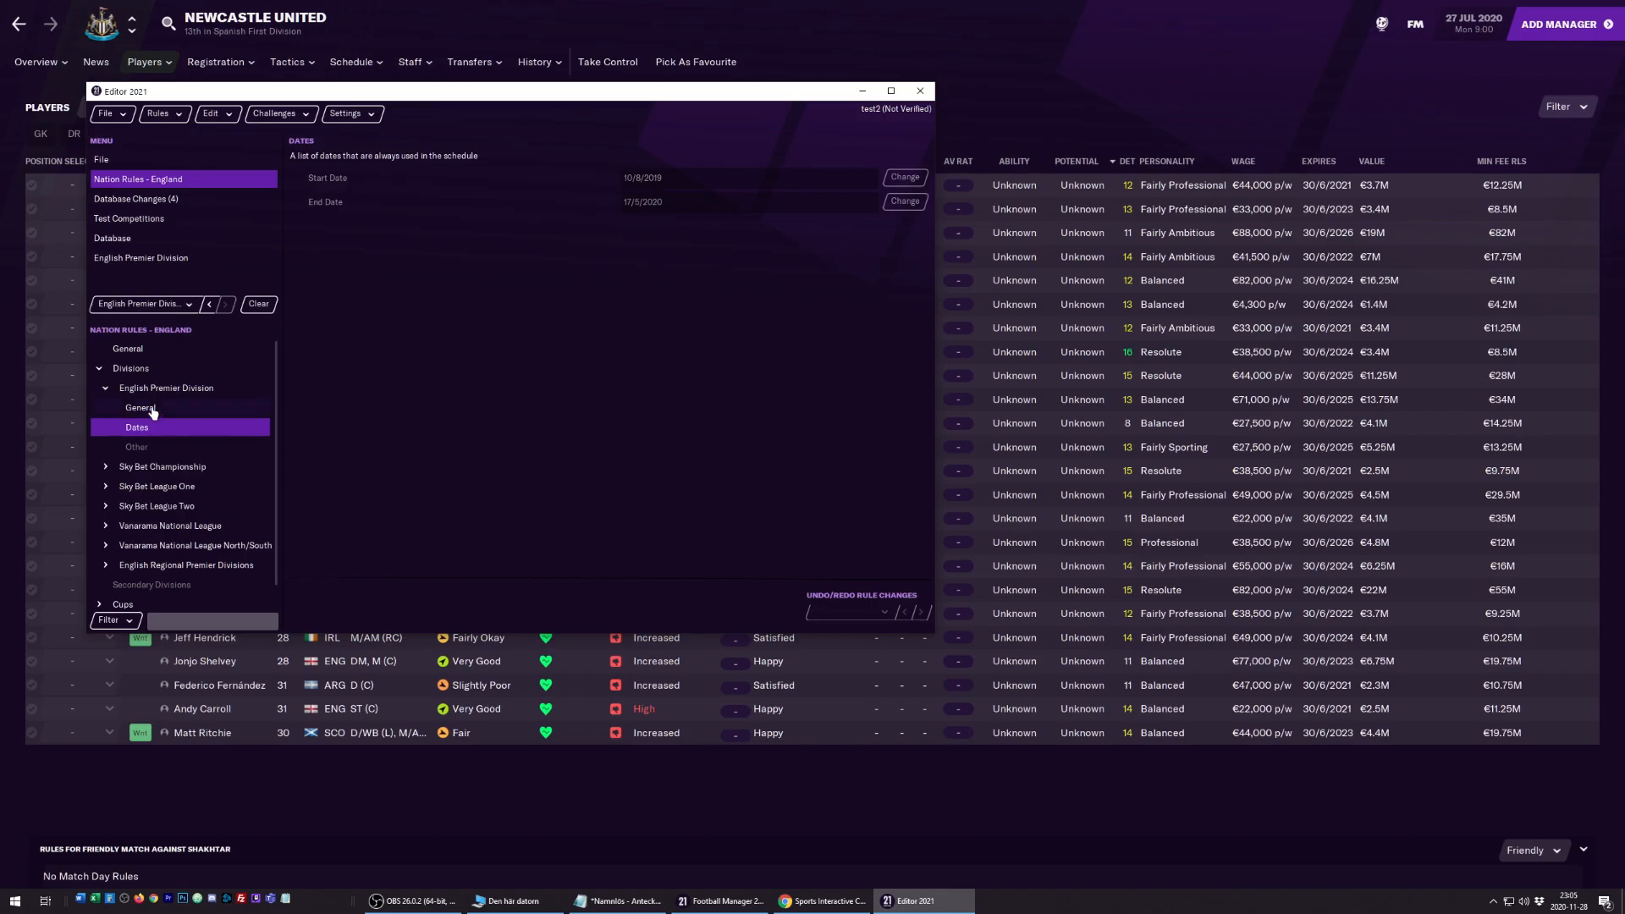
pyautogui.scroll(-1, 155, 415)
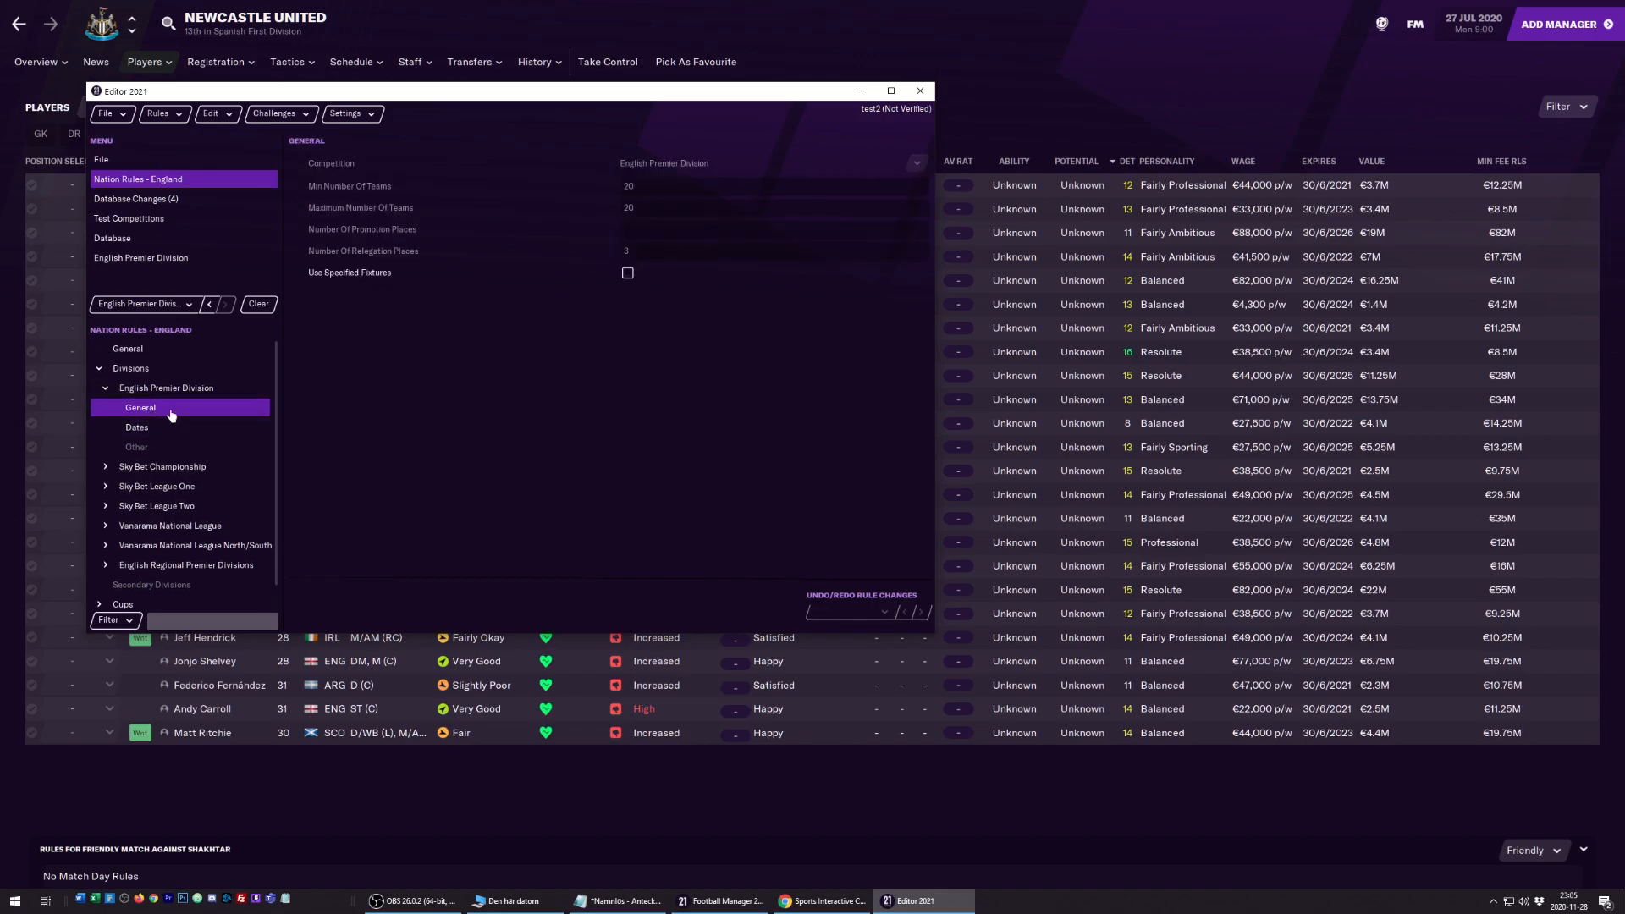
# Convert England's nation rules to advanced rules and accept the conversion.
pyautogui.click(174, 115)
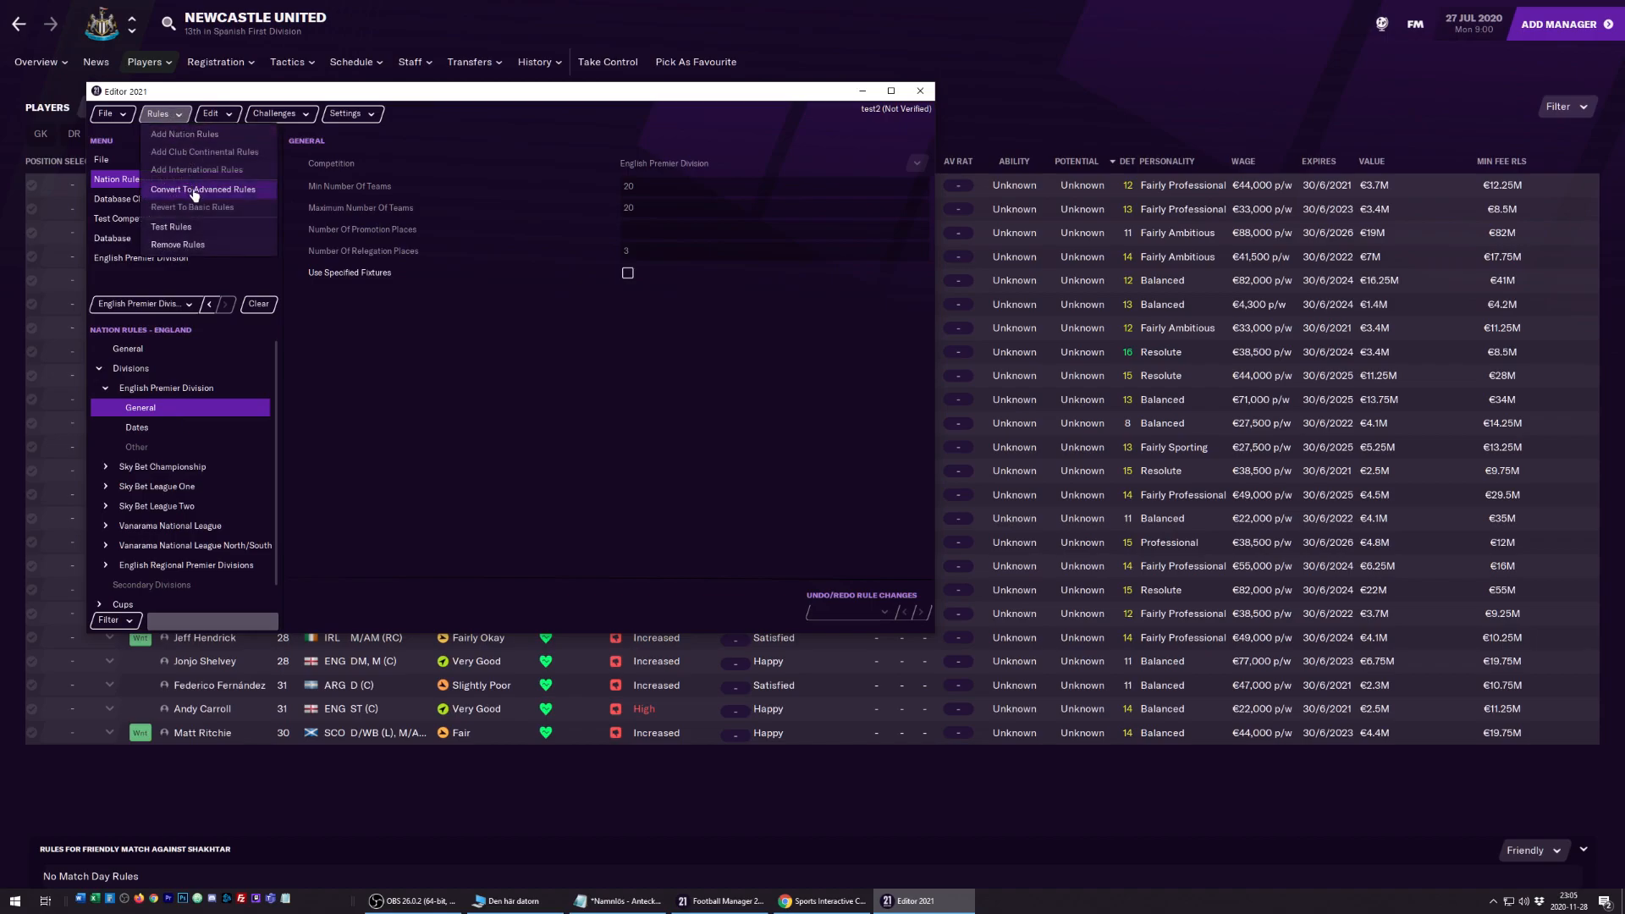
pyautogui.click(223, 196)
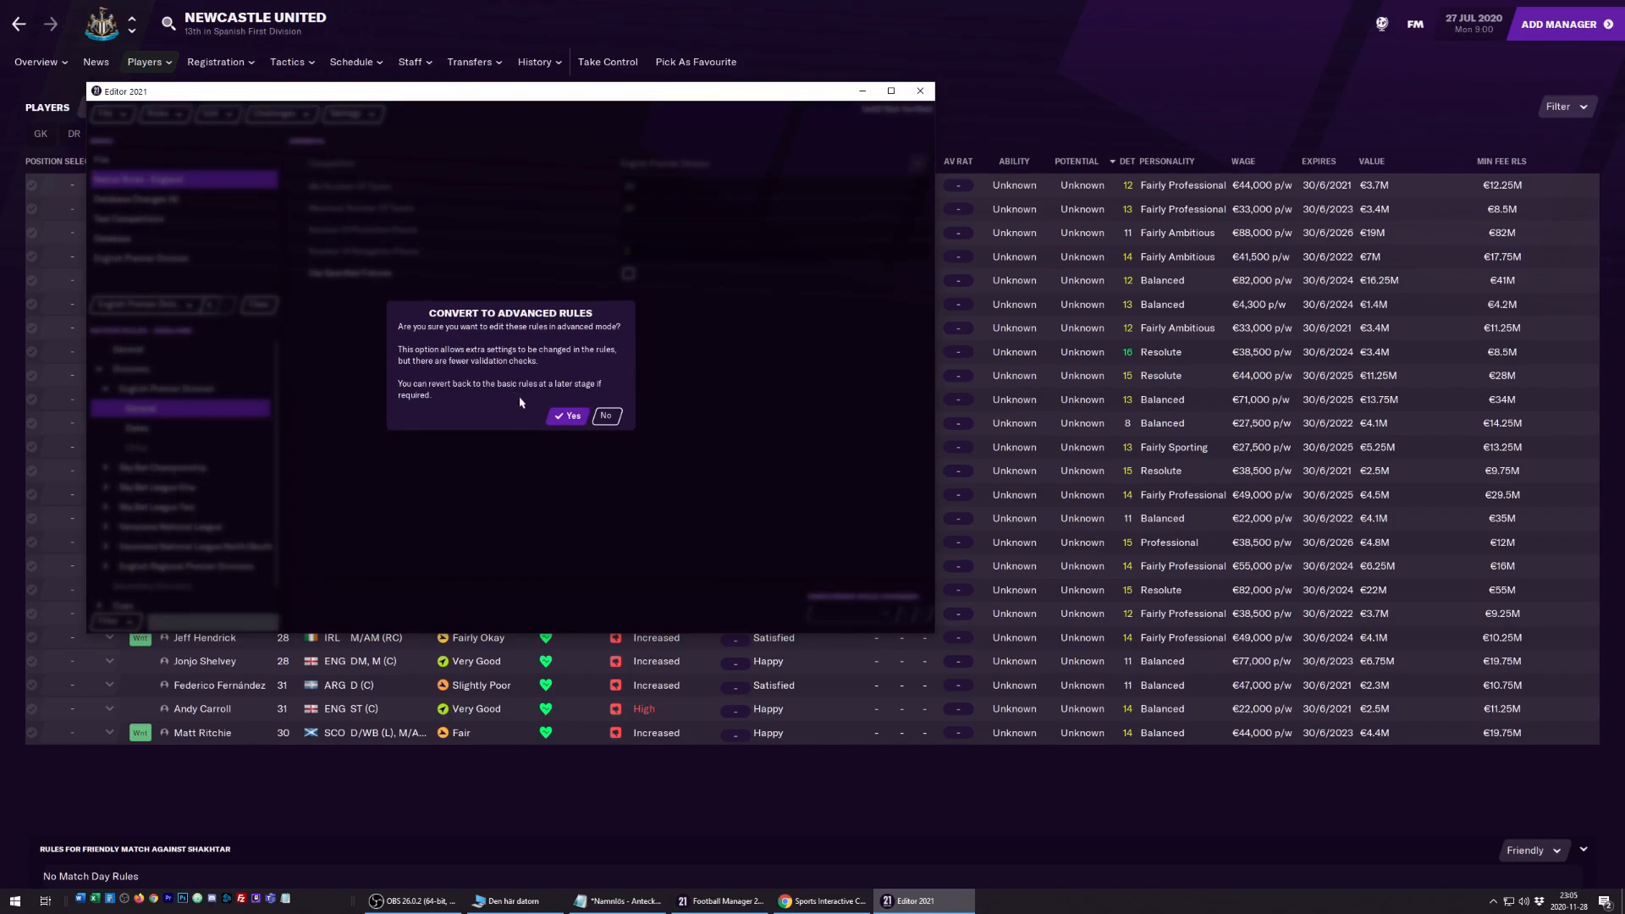
pyautogui.click(565, 416)
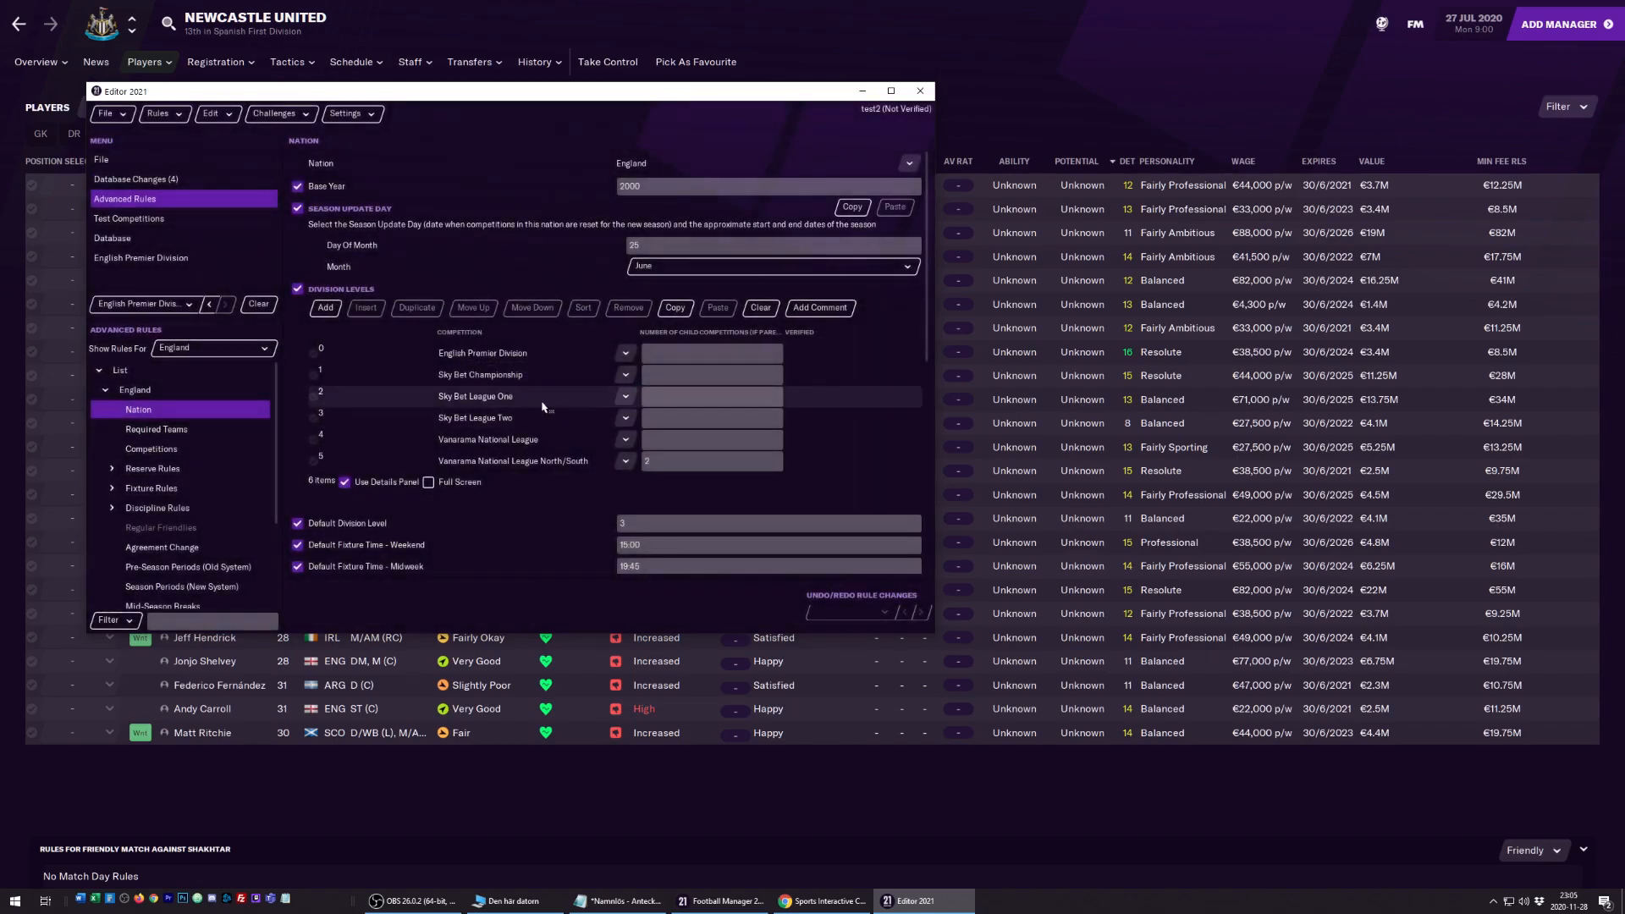
pyautogui.click(183, 436)
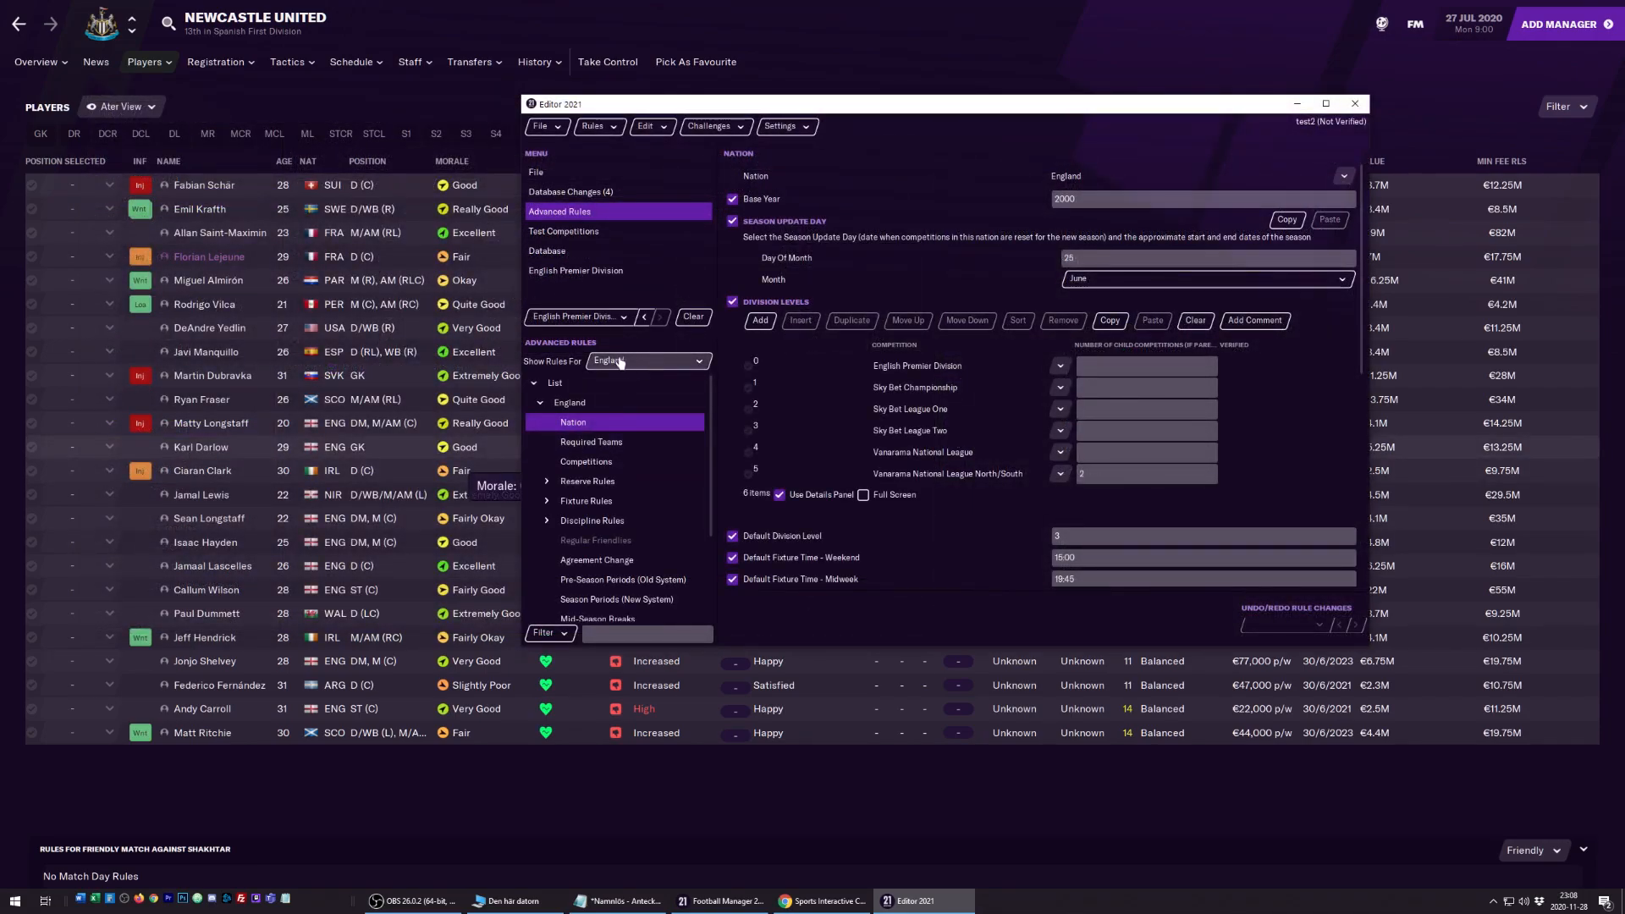
# Show the advanced rules for the English Premier Division and view its competition player rules.
pyautogui.click(662, 362)
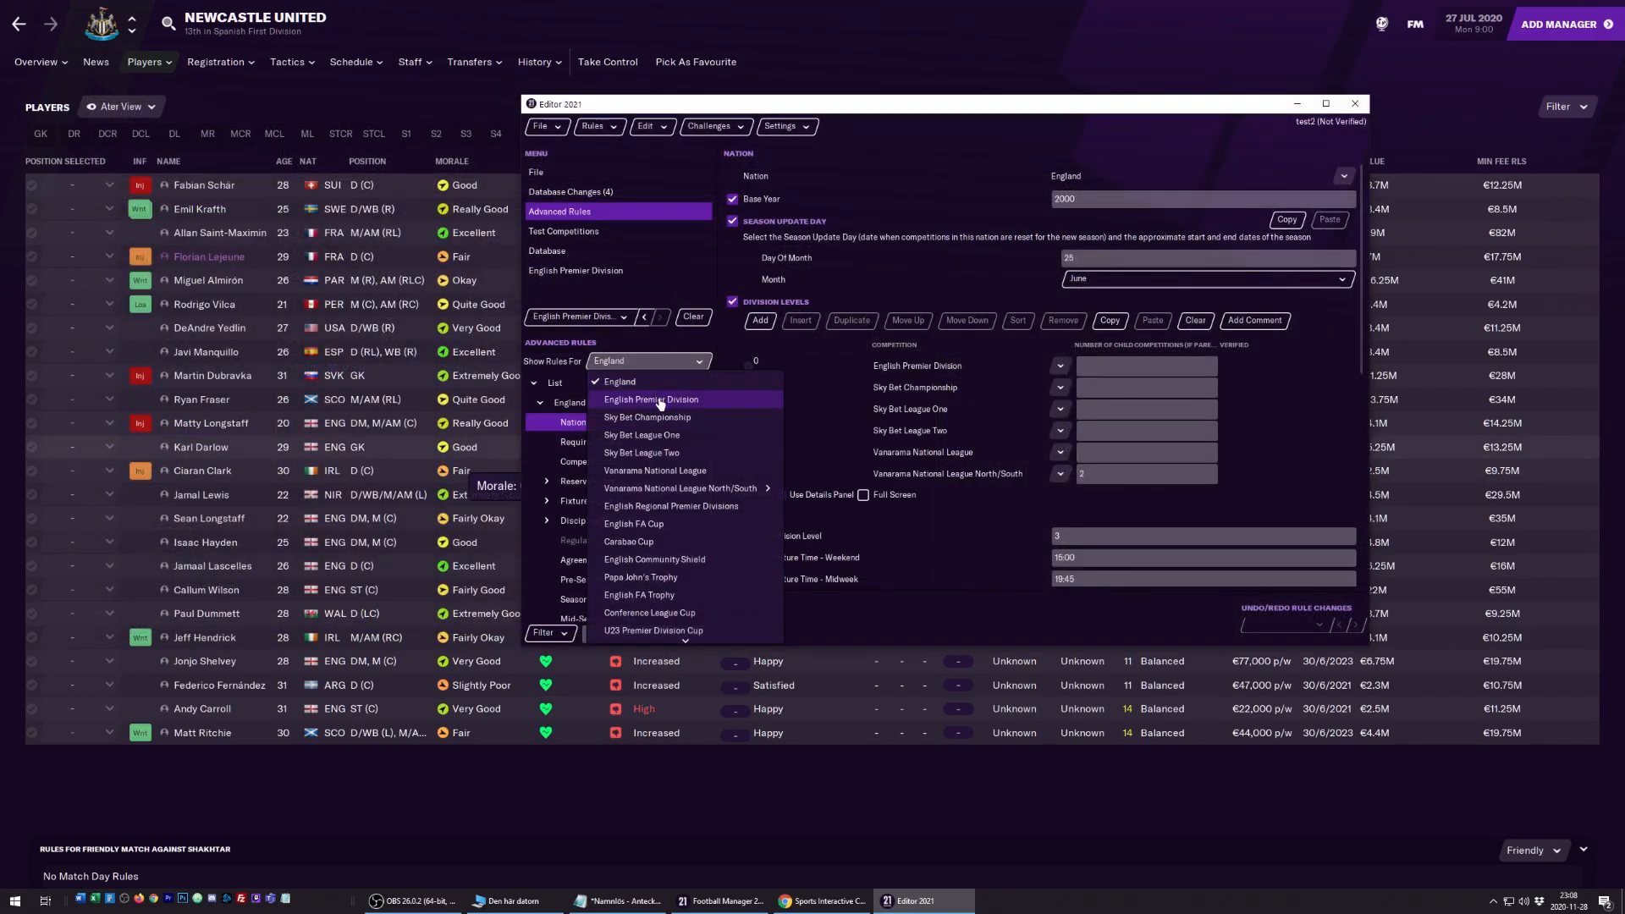
pyautogui.click(660, 401)
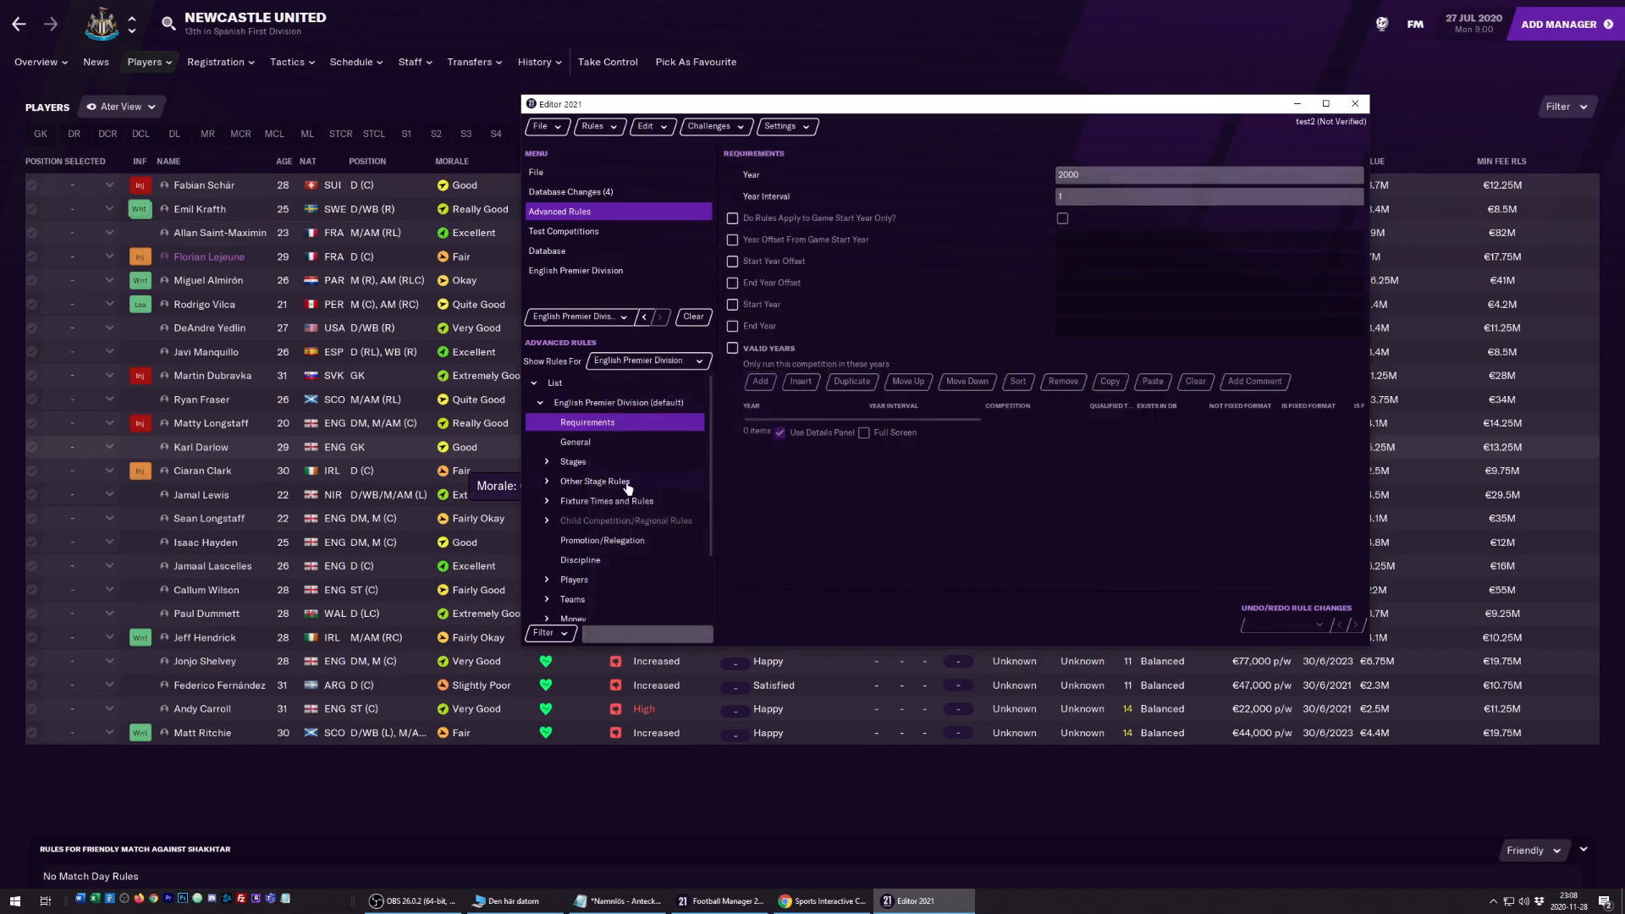
pyautogui.scroll(-1, 628, 490)
pyautogui.scroll(-1, 626, 480)
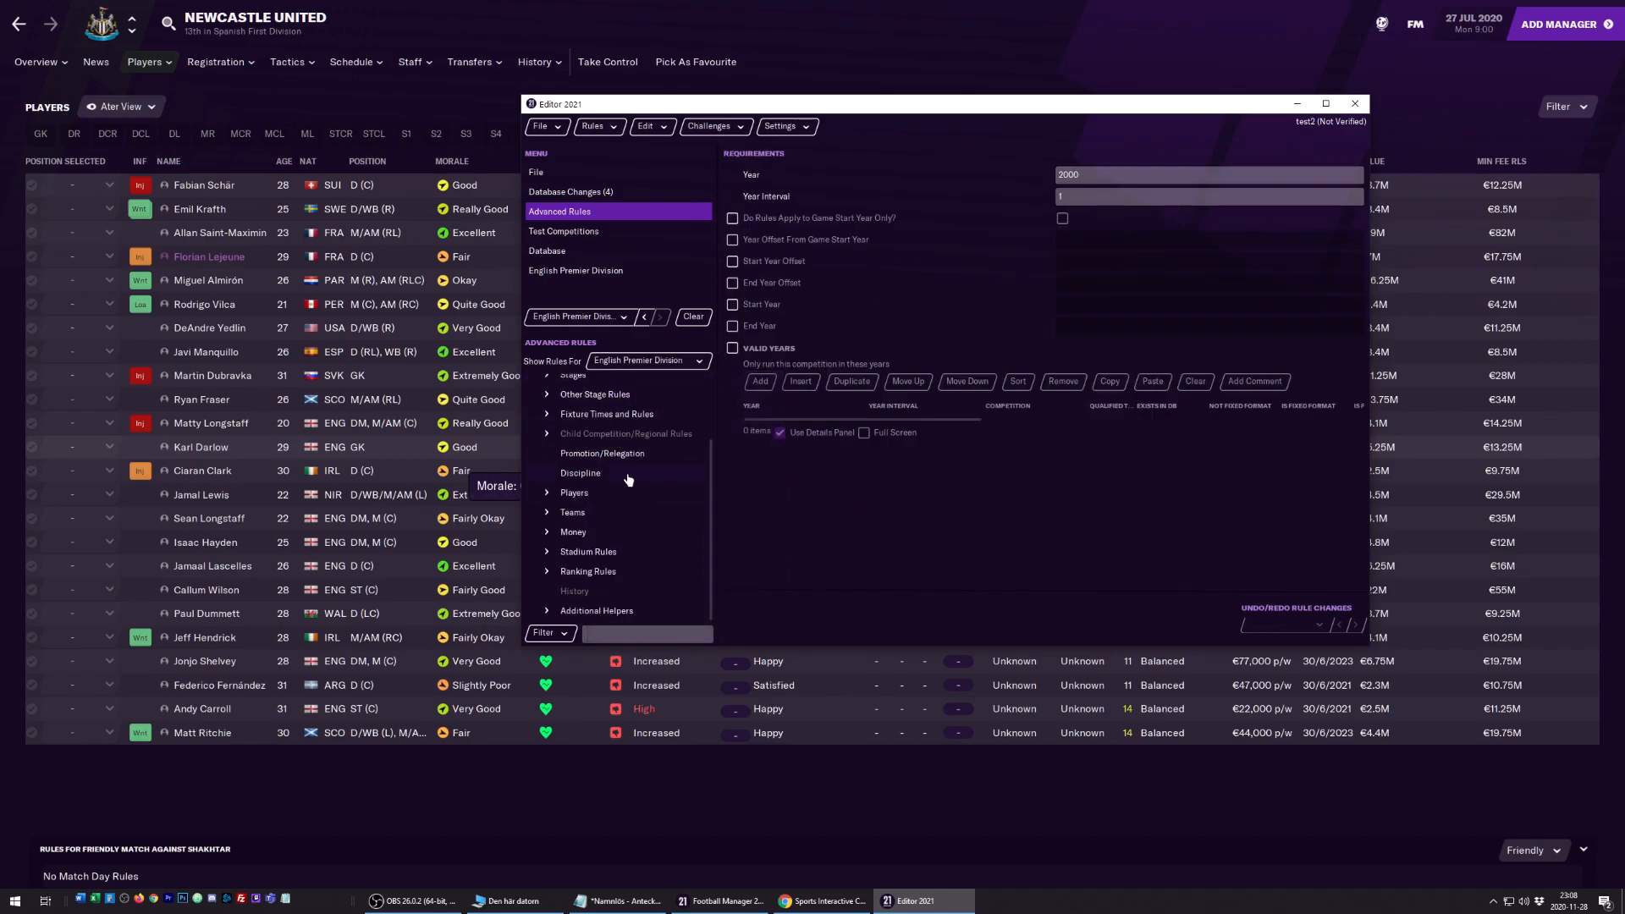
pyautogui.click(565, 495)
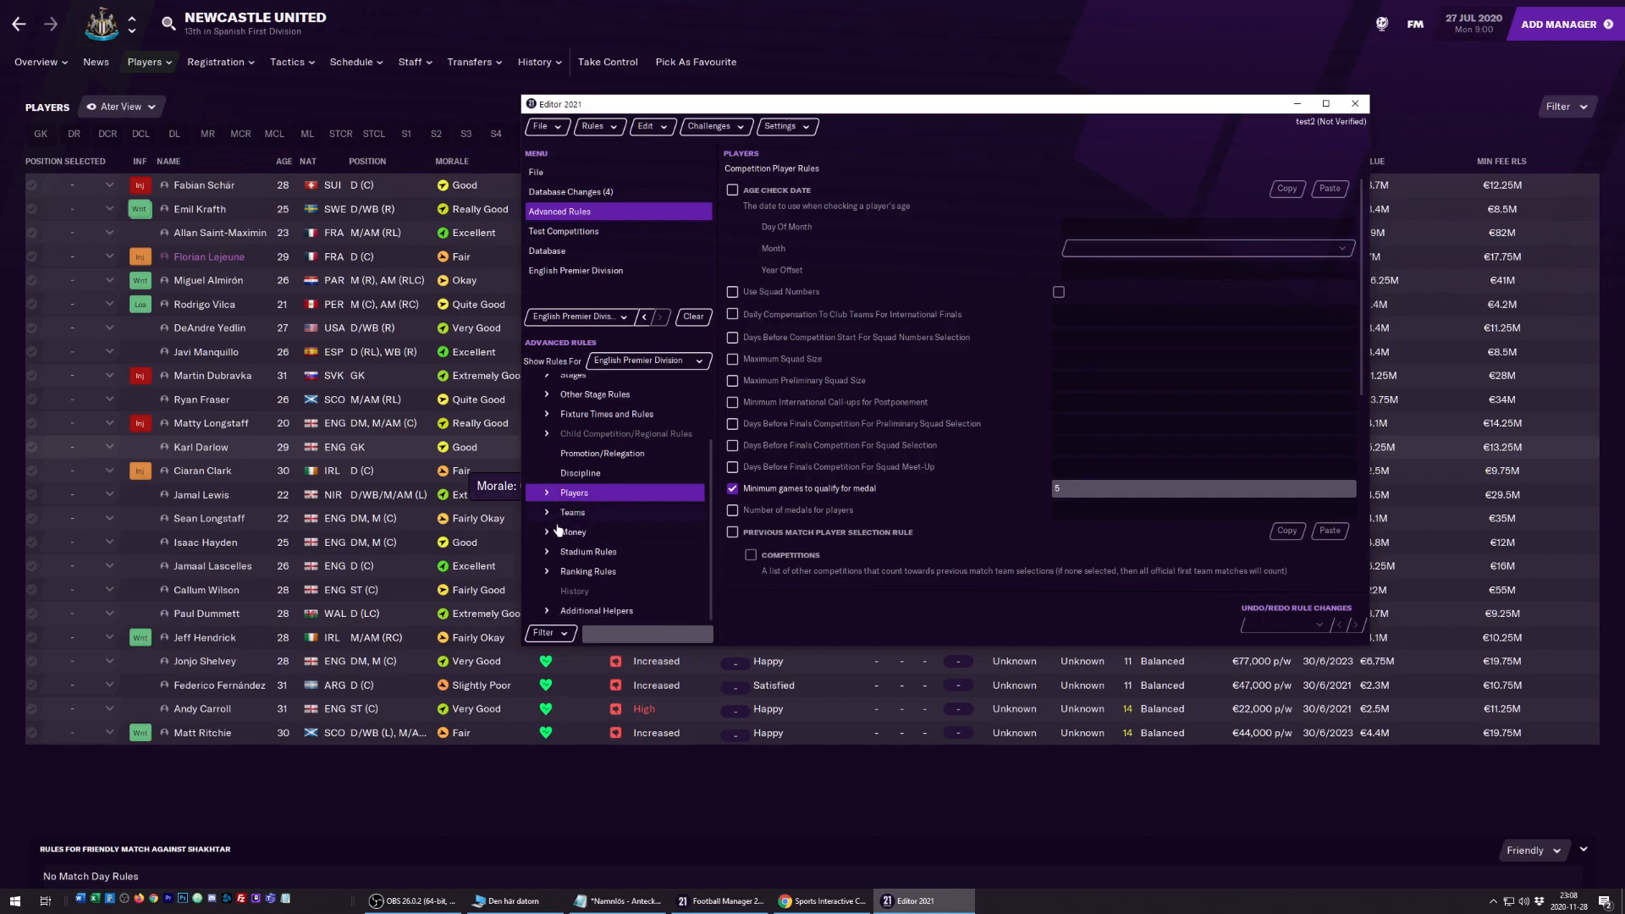
# Examine the division's initial TV money, TV money per match and the list of stadium rules.
pyautogui.click(561, 534)
pyautogui.scroll(-2, 561, 534)
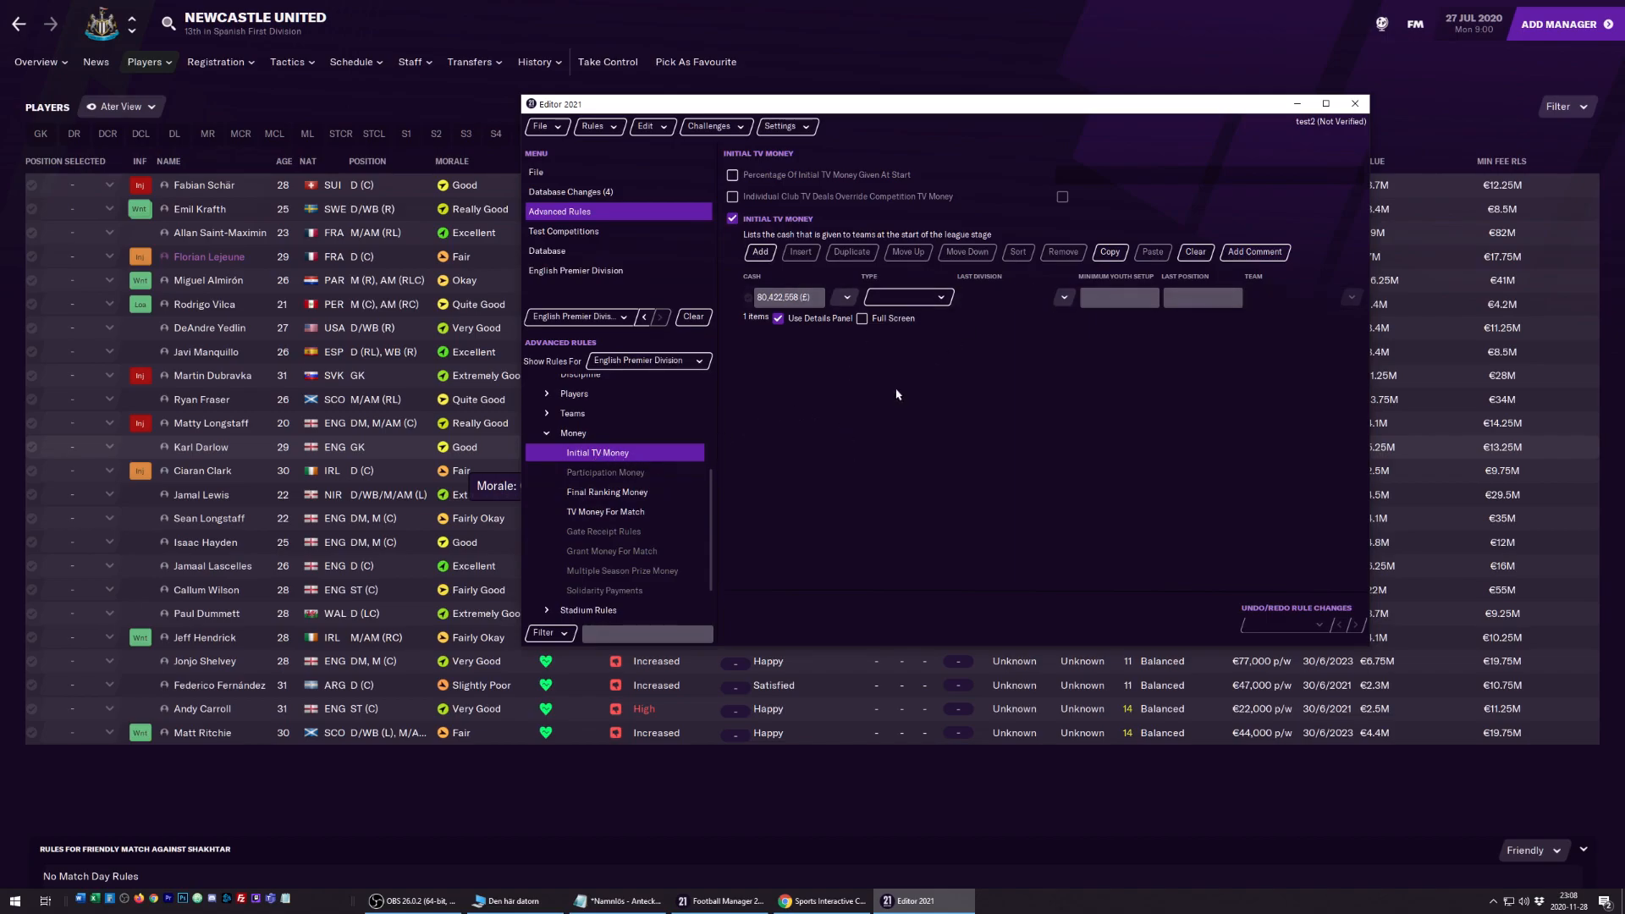
pyautogui.click(626, 512)
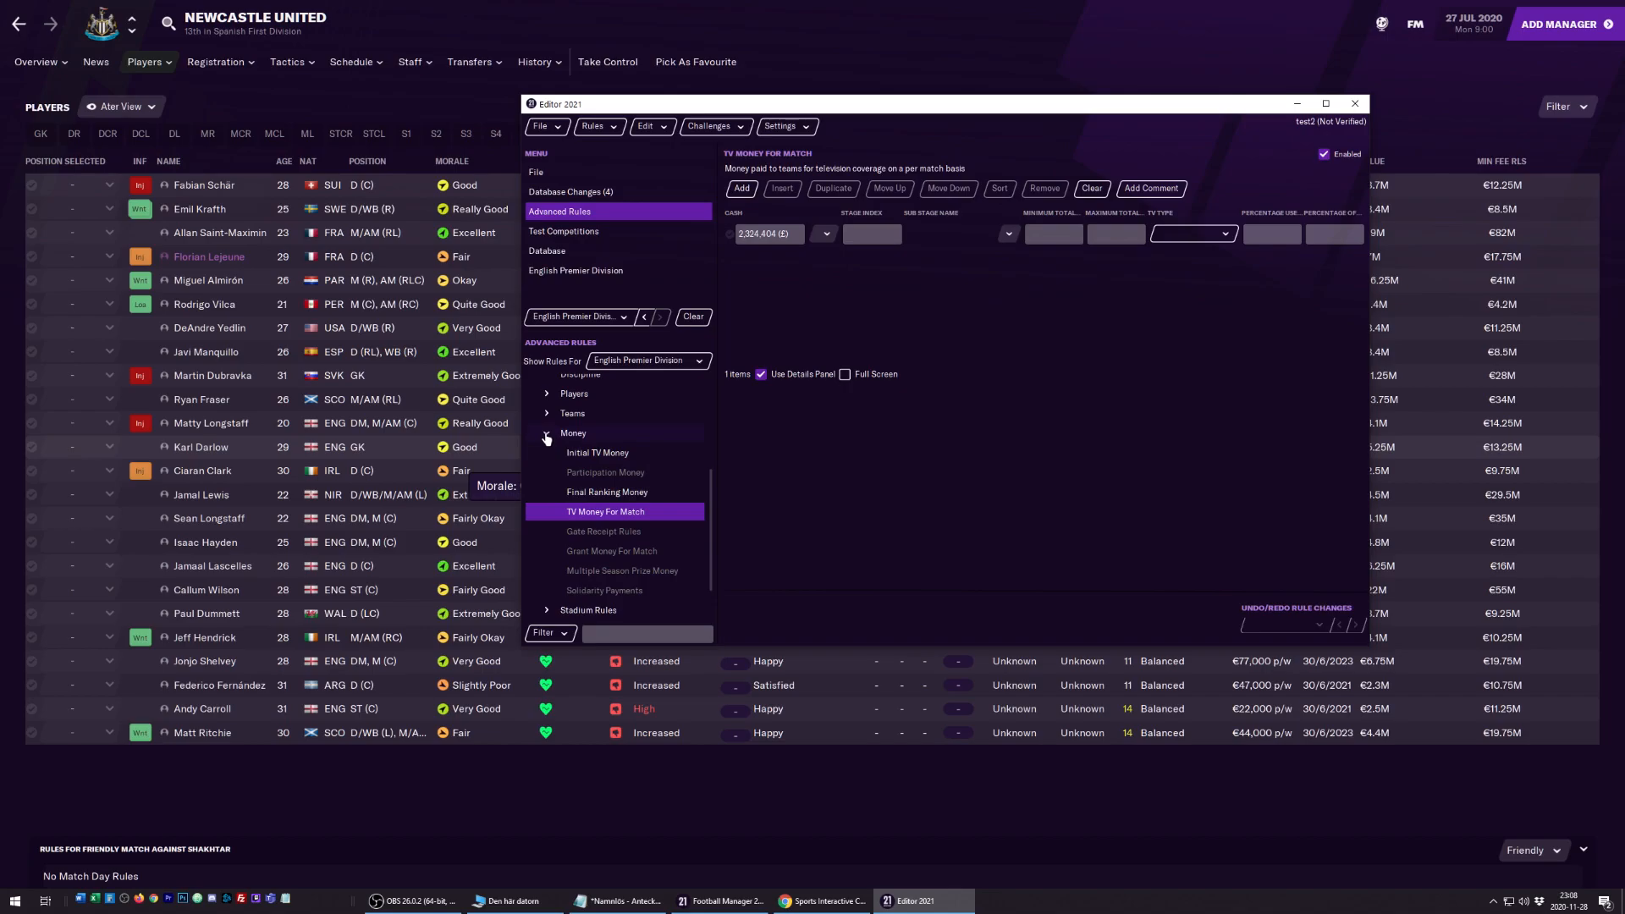
pyautogui.click(546, 434)
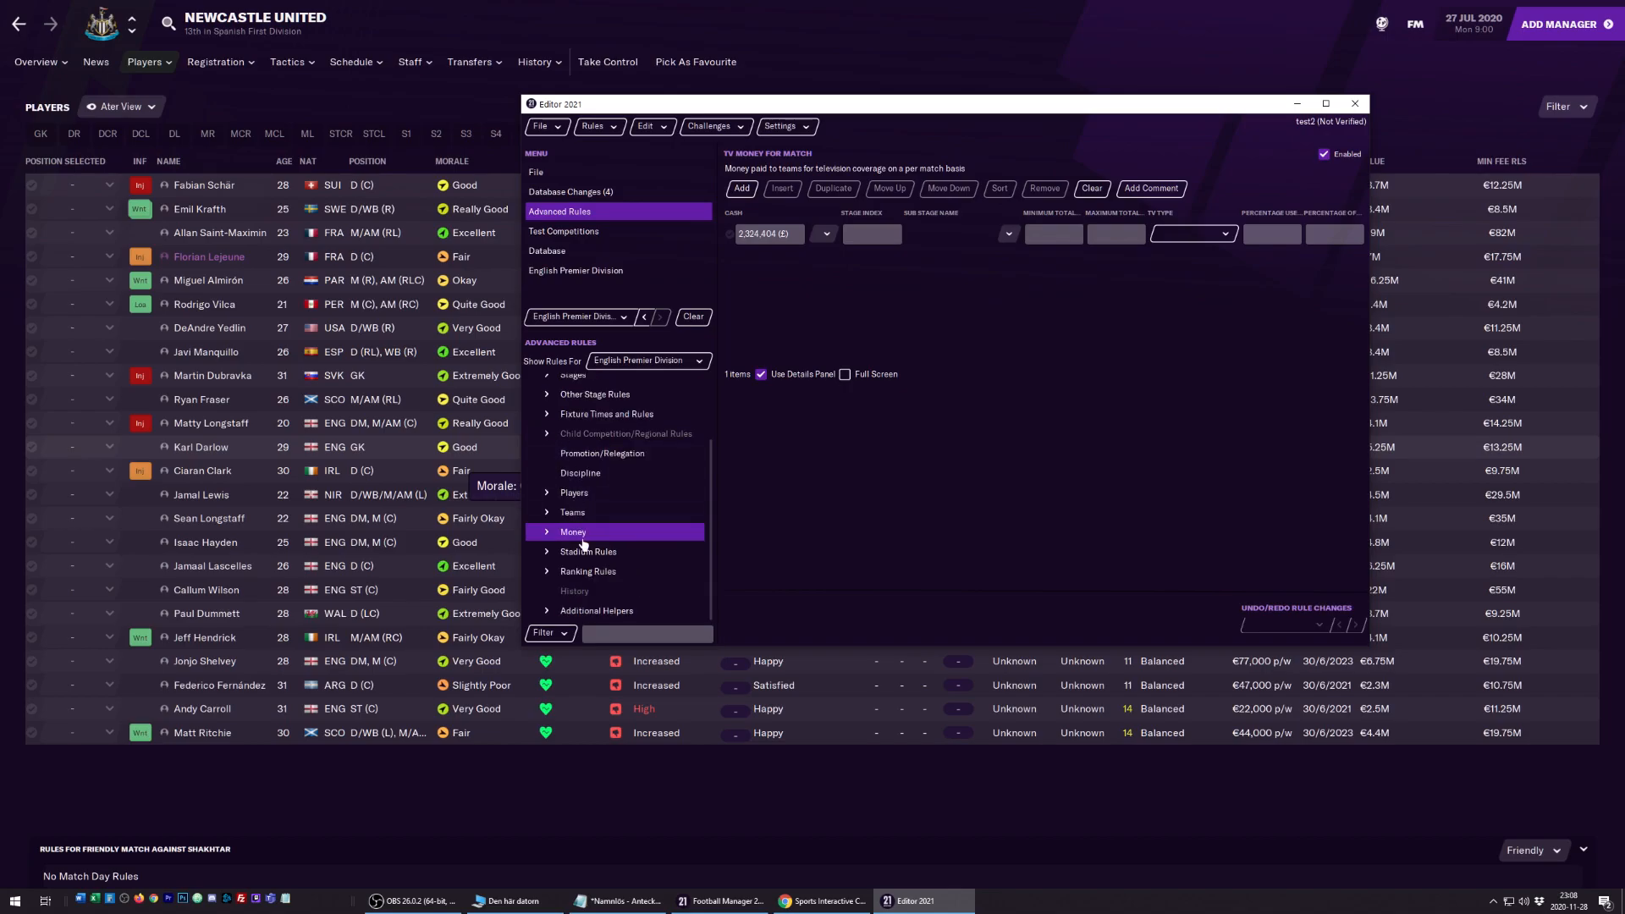
pyautogui.click(548, 552)
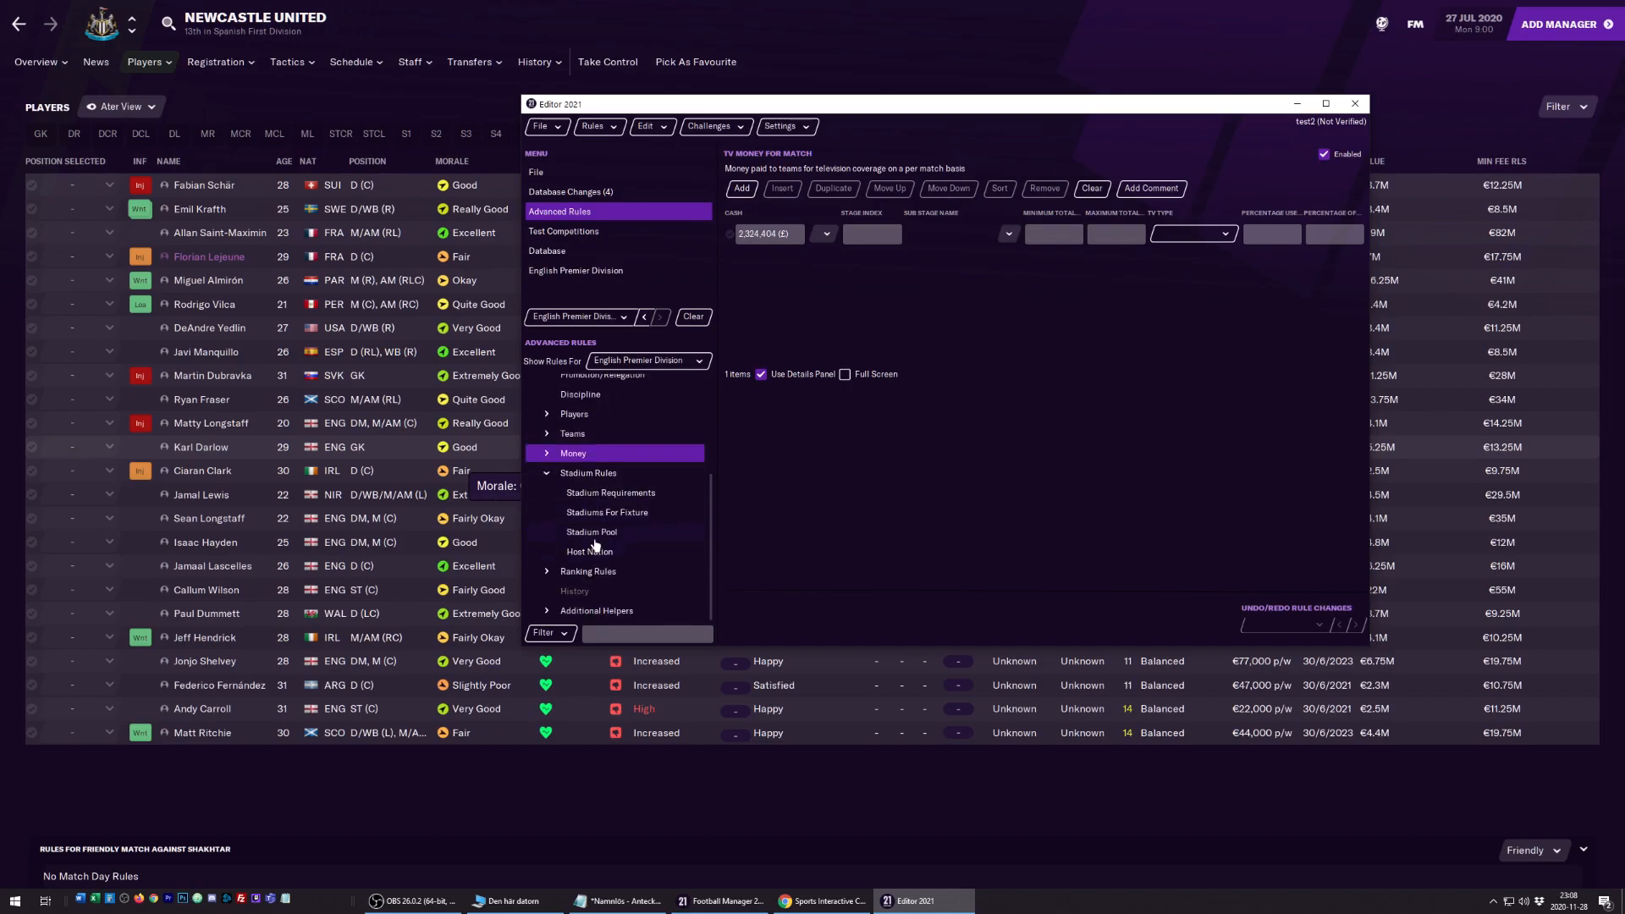
pyautogui.scroll(3, 588, 561)
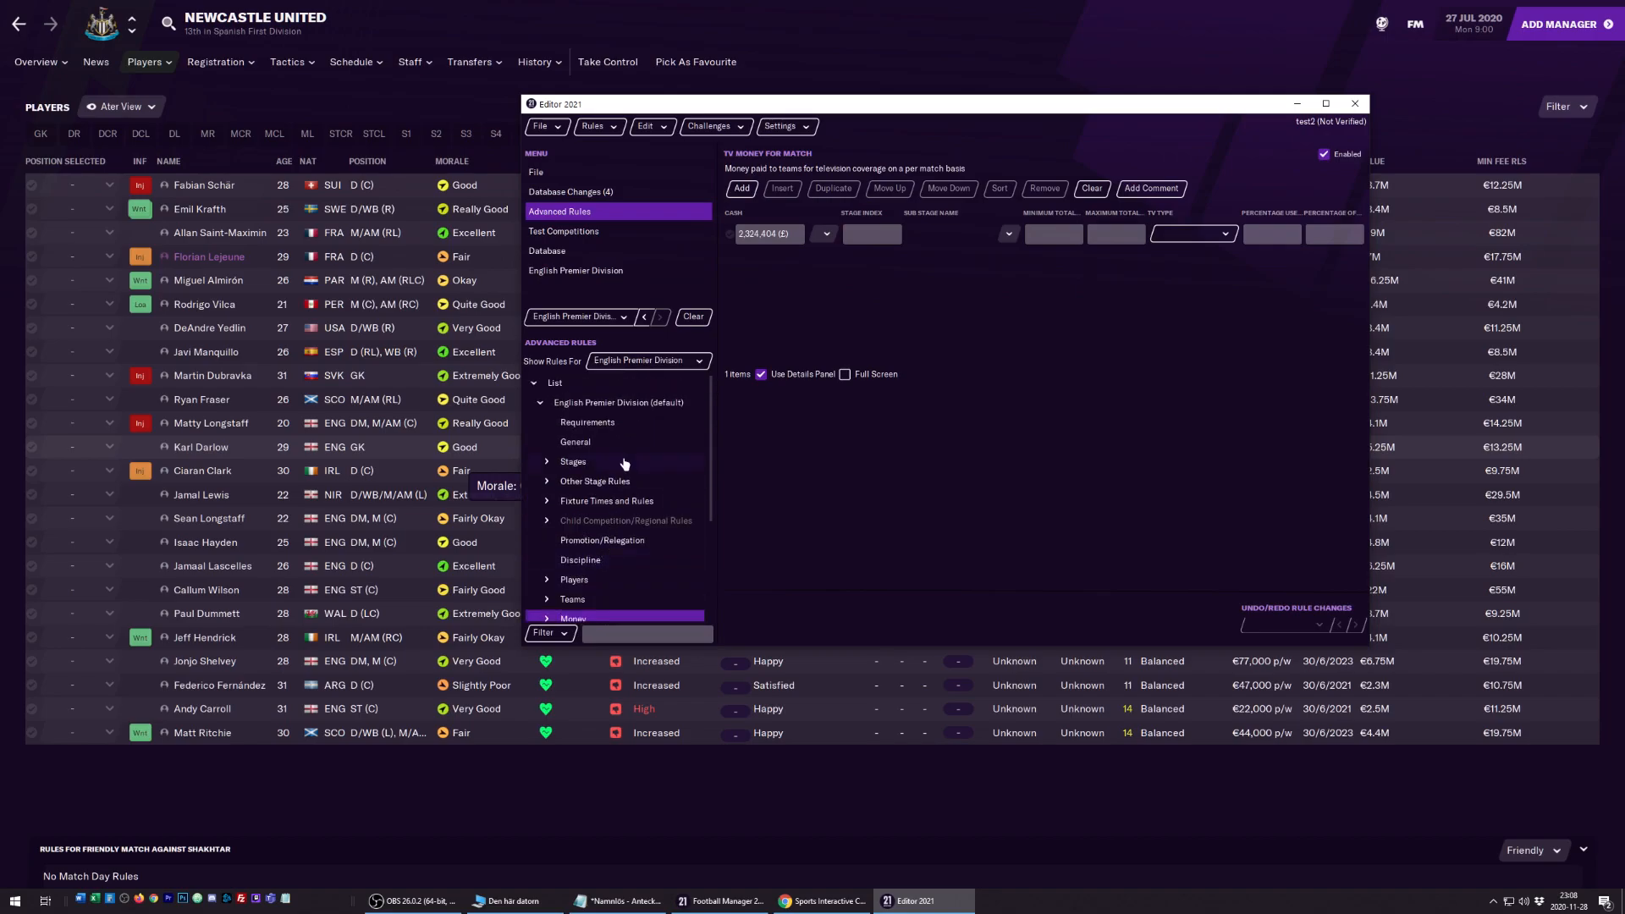
# Search the database's people for names containing "messi" and open Lionel Messi's record.
pyautogui.click(558, 253)
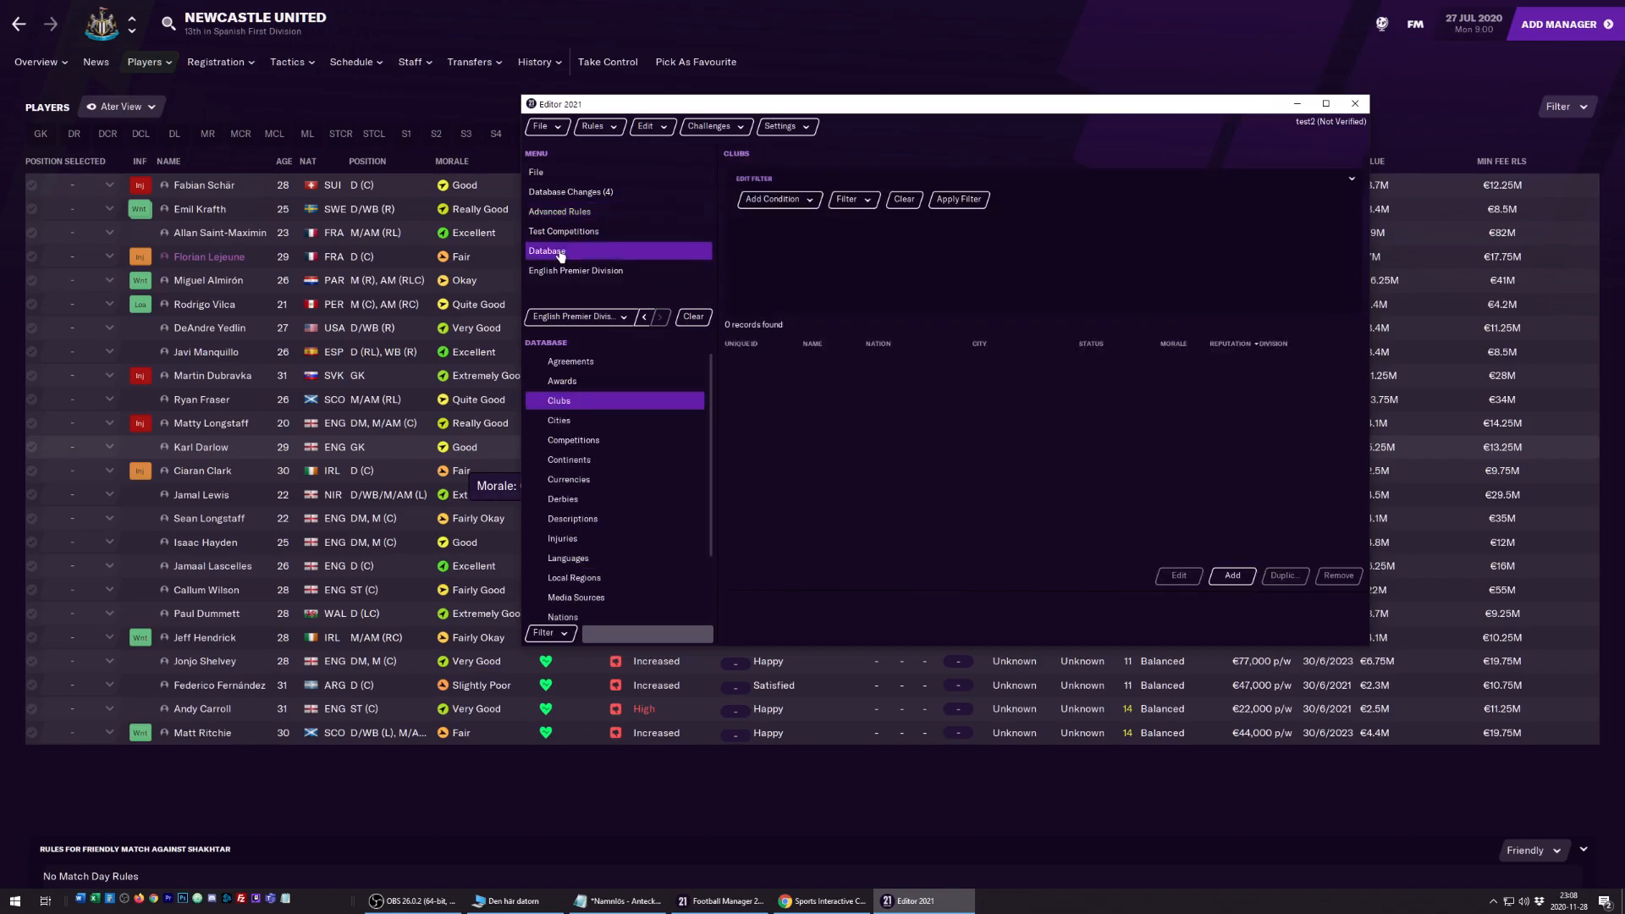
pyautogui.scroll(-2, 618, 449)
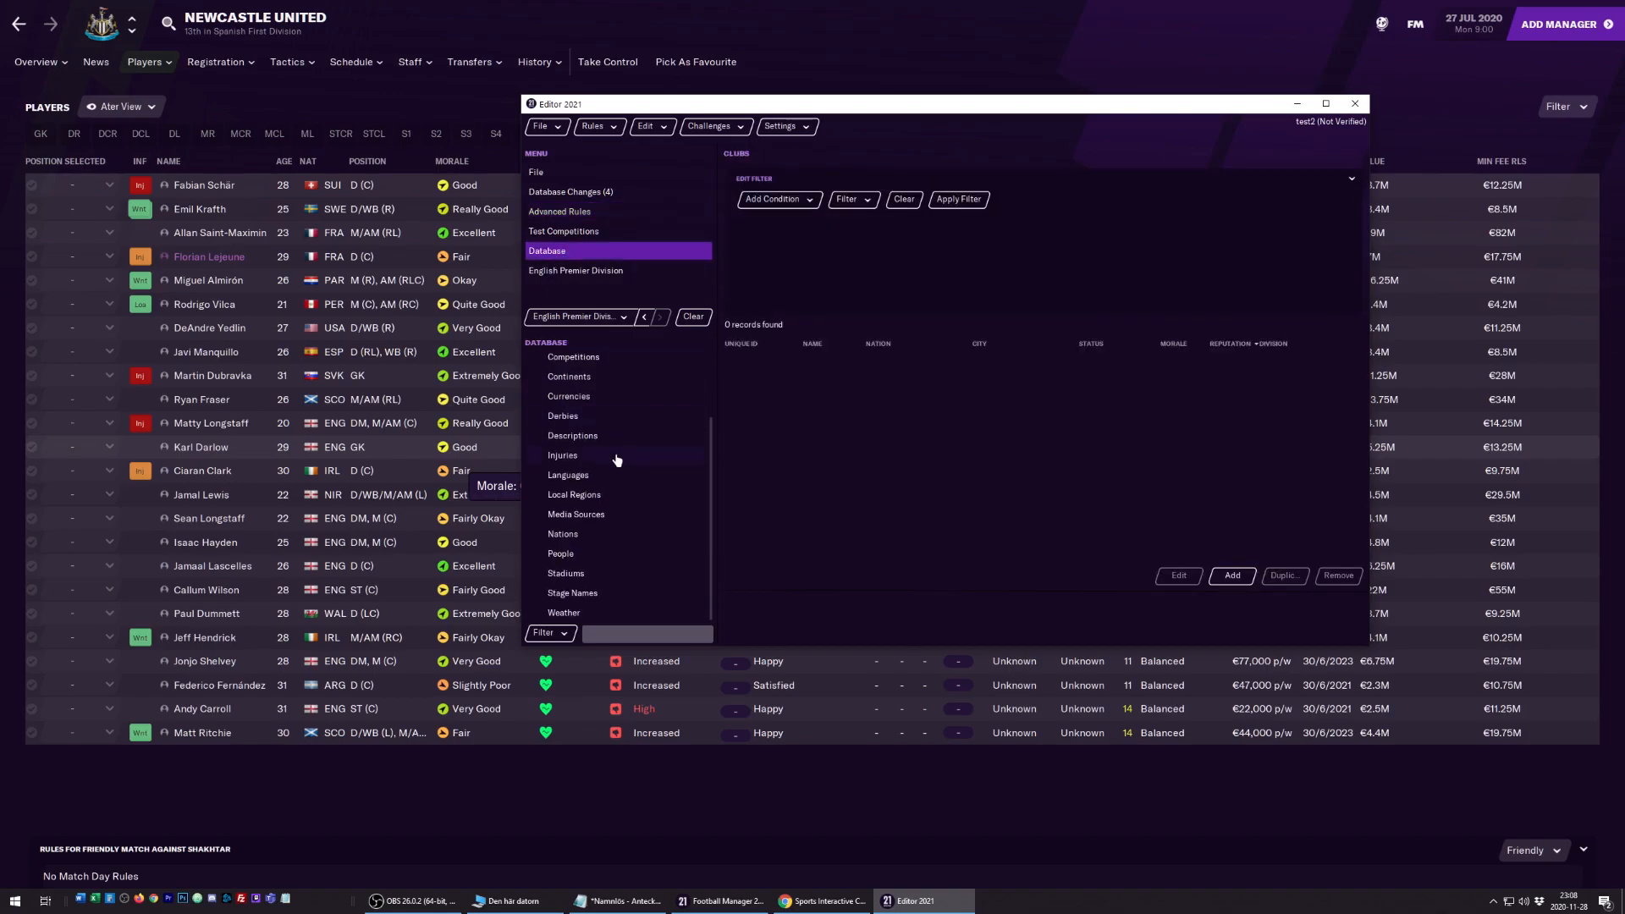
pyautogui.click(584, 555)
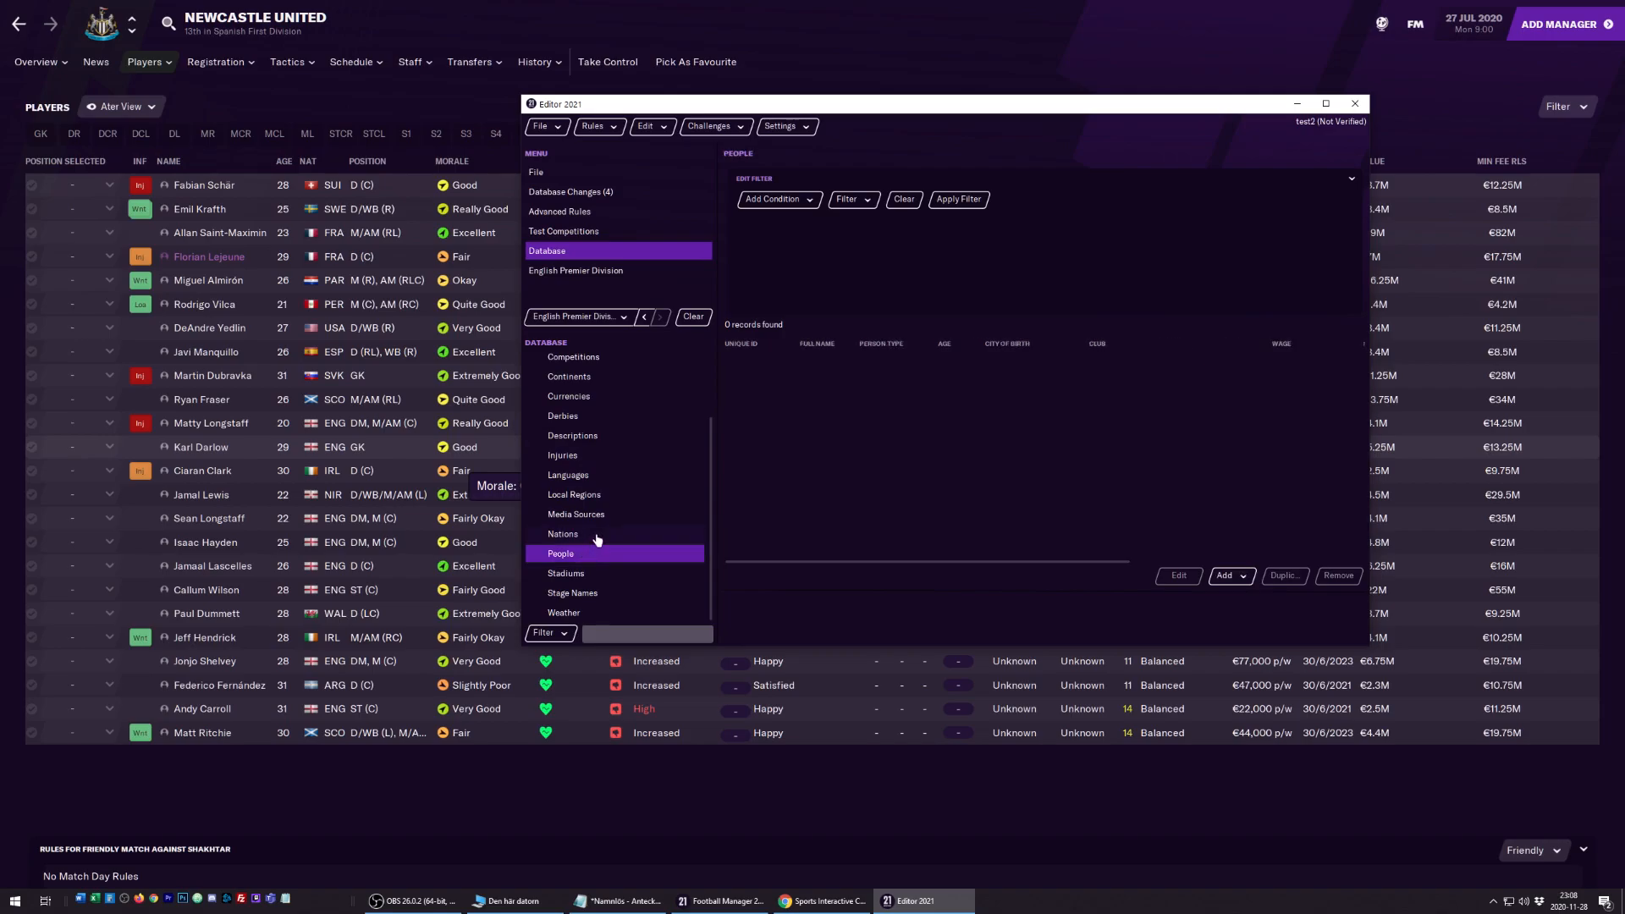
pyautogui.click(777, 199)
pyautogui.click(787, 222)
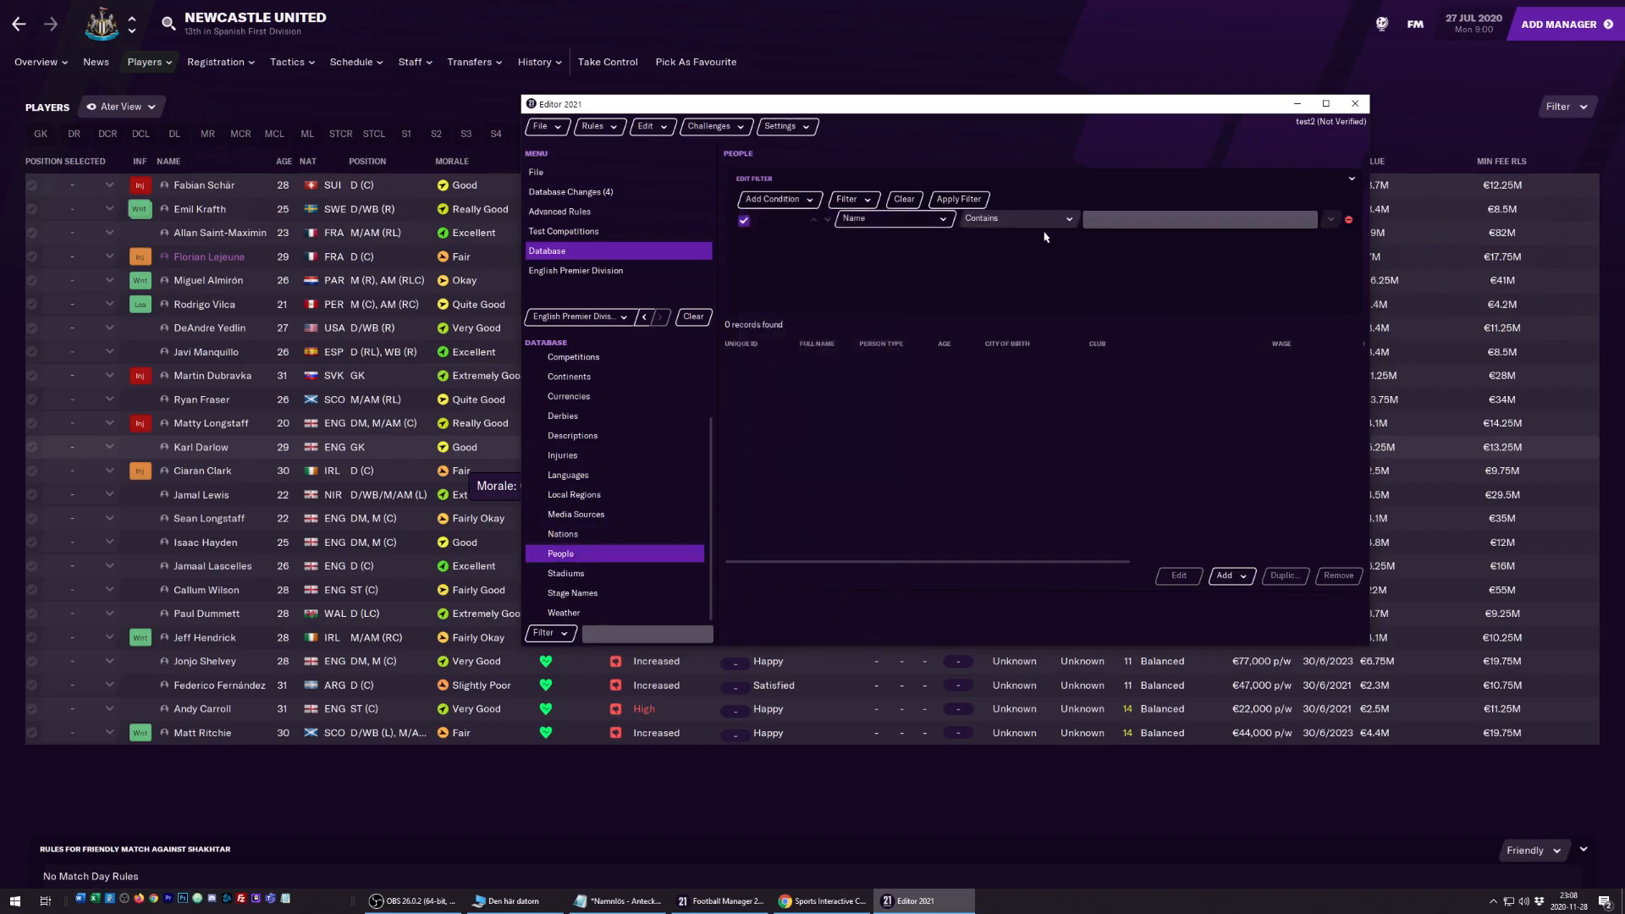
pyautogui.click(1142, 218)
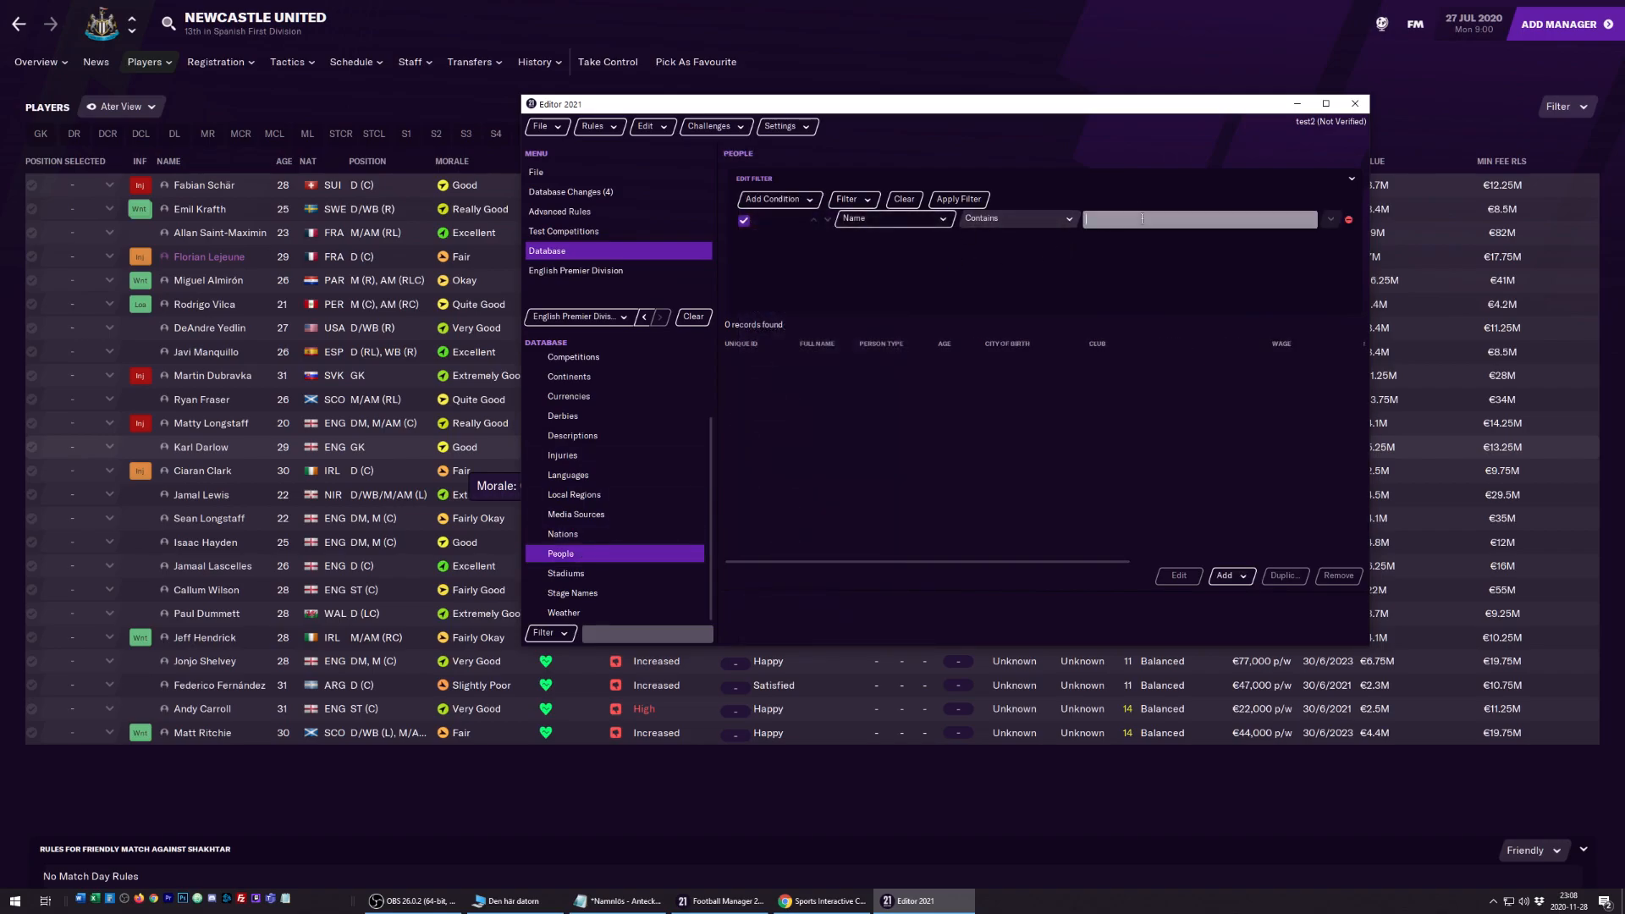
pyautogui.write('messi')
pyautogui.press('Return')
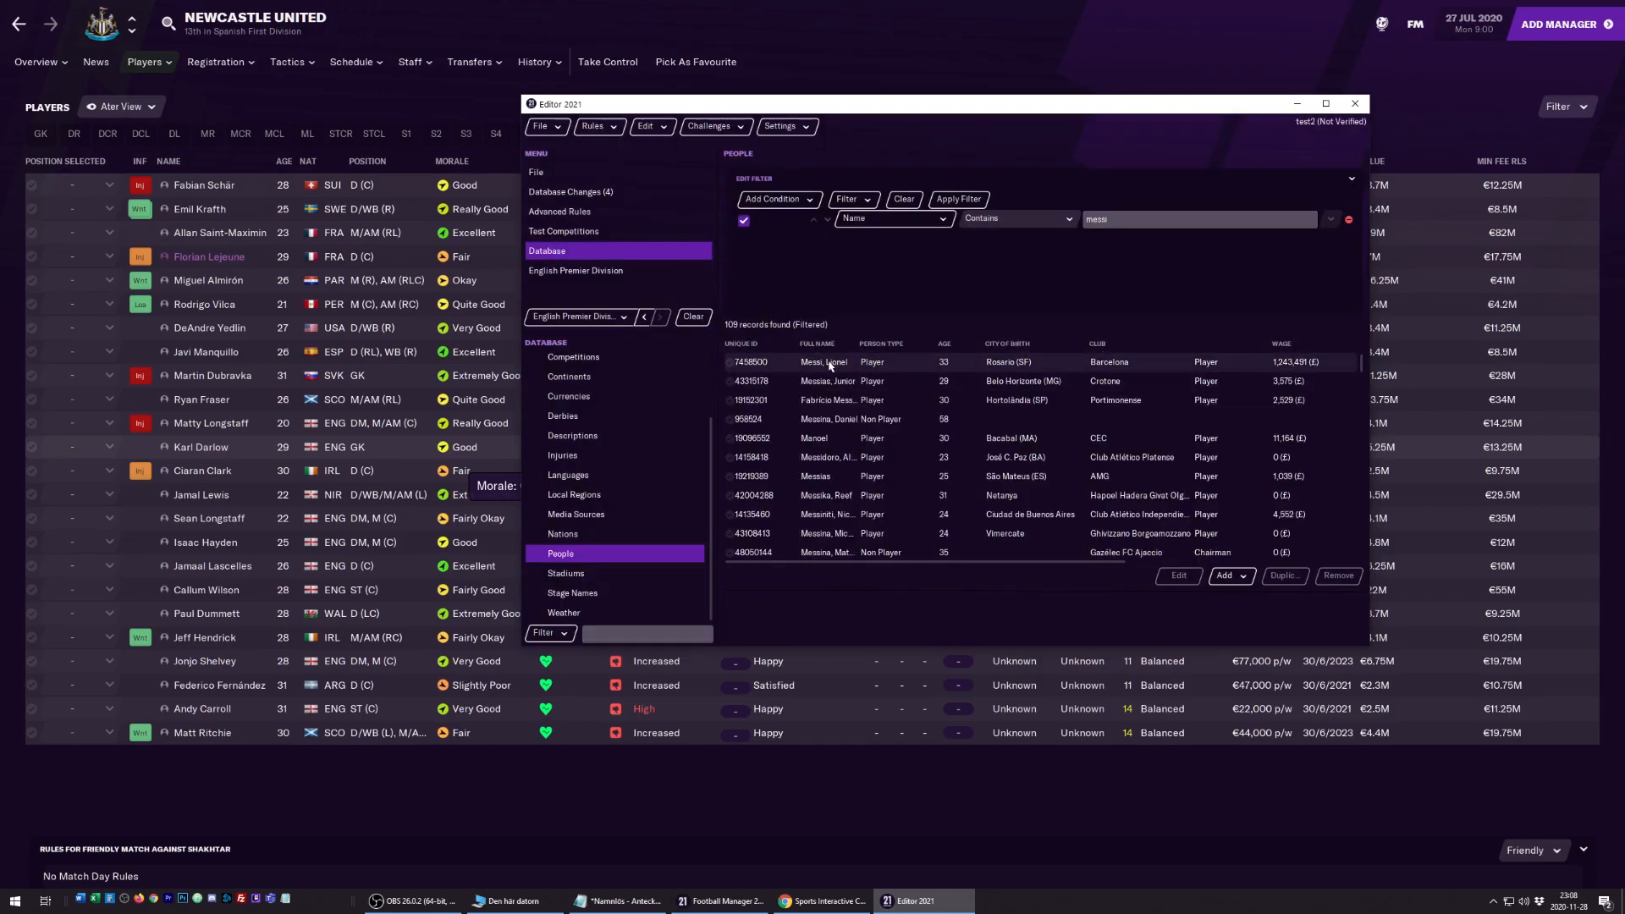
pyautogui.doubleClick(829, 364)
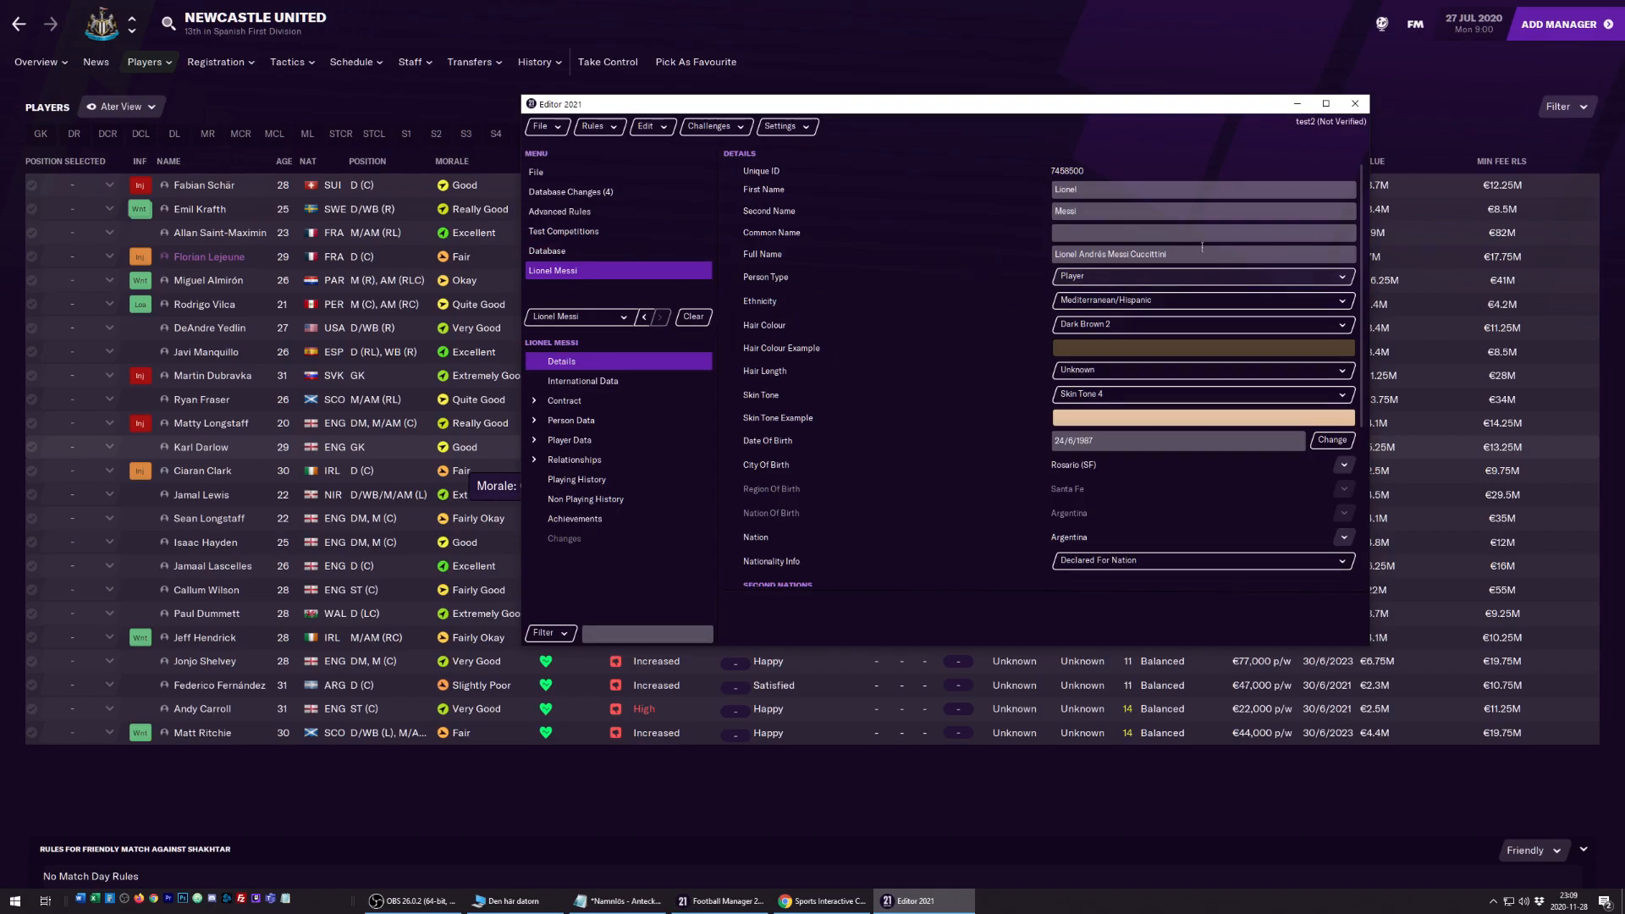
# Review Lionel Messi's personal details, second nations, club contract and playing history.
pyautogui.scroll(-2, 983, 378)
pyautogui.scroll(2, 964, 423)
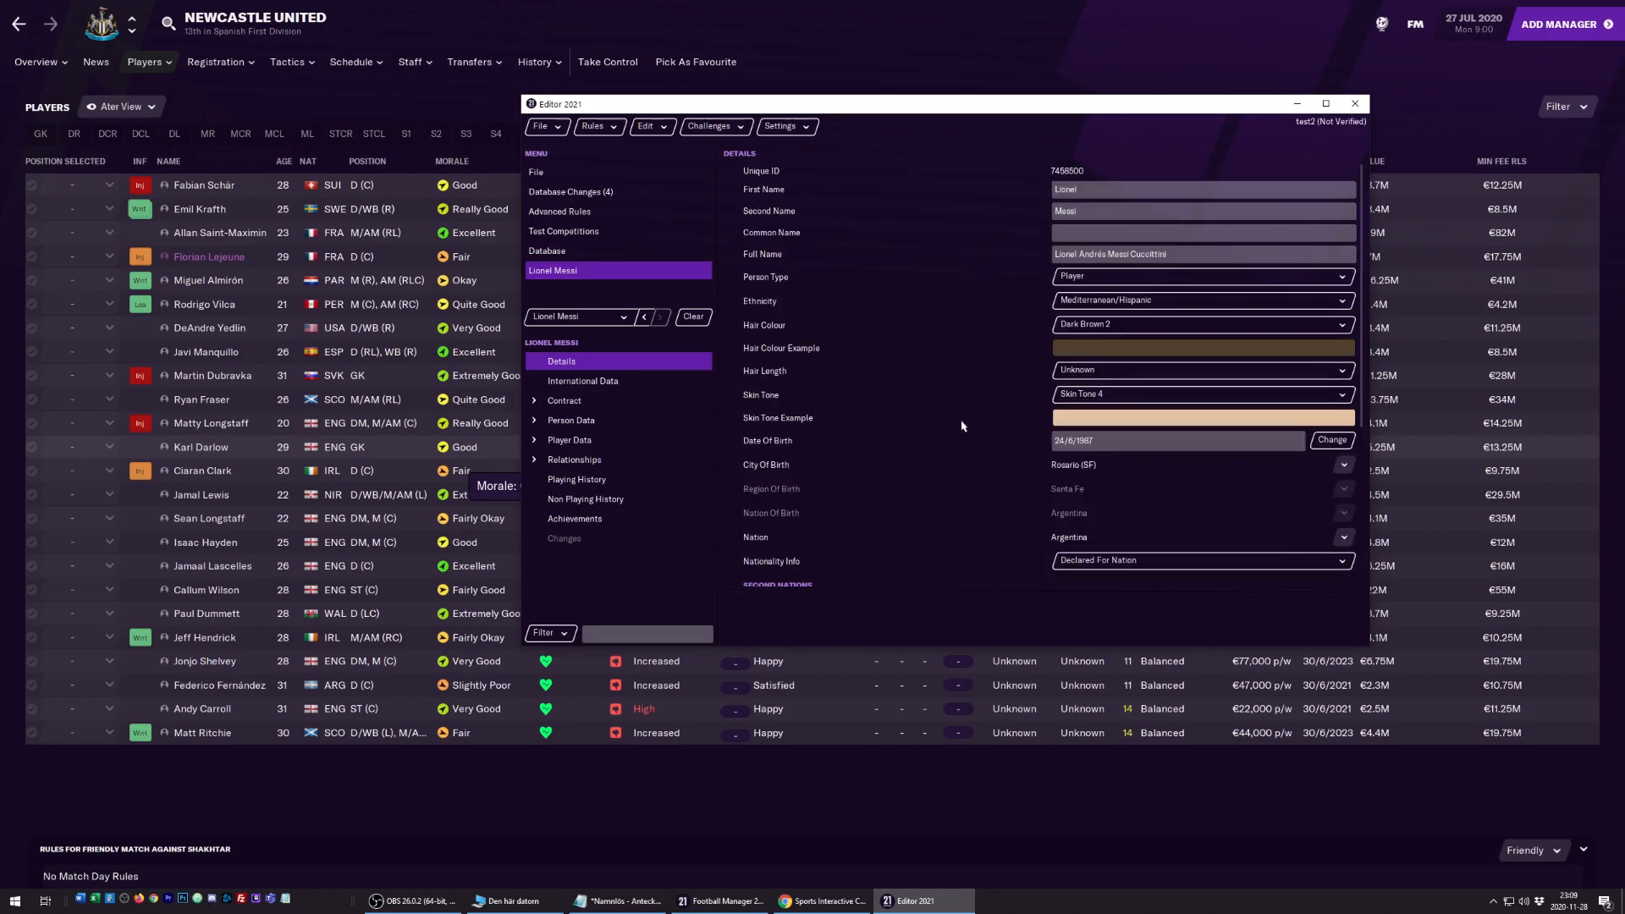
pyautogui.scroll(-3, 961, 427)
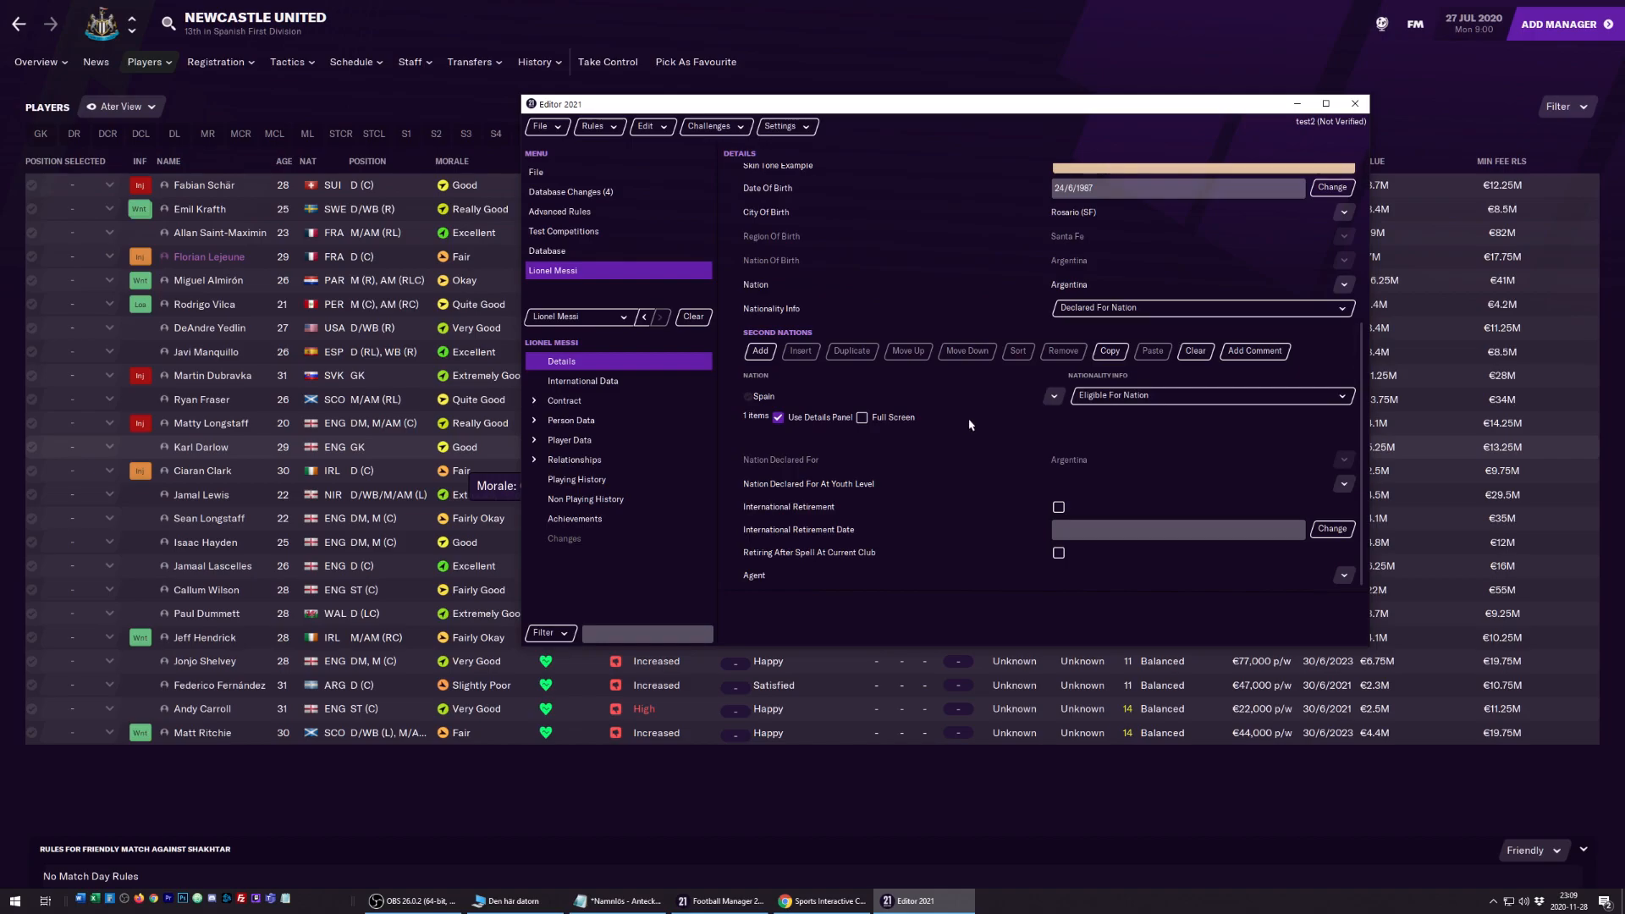
pyautogui.click(551, 405)
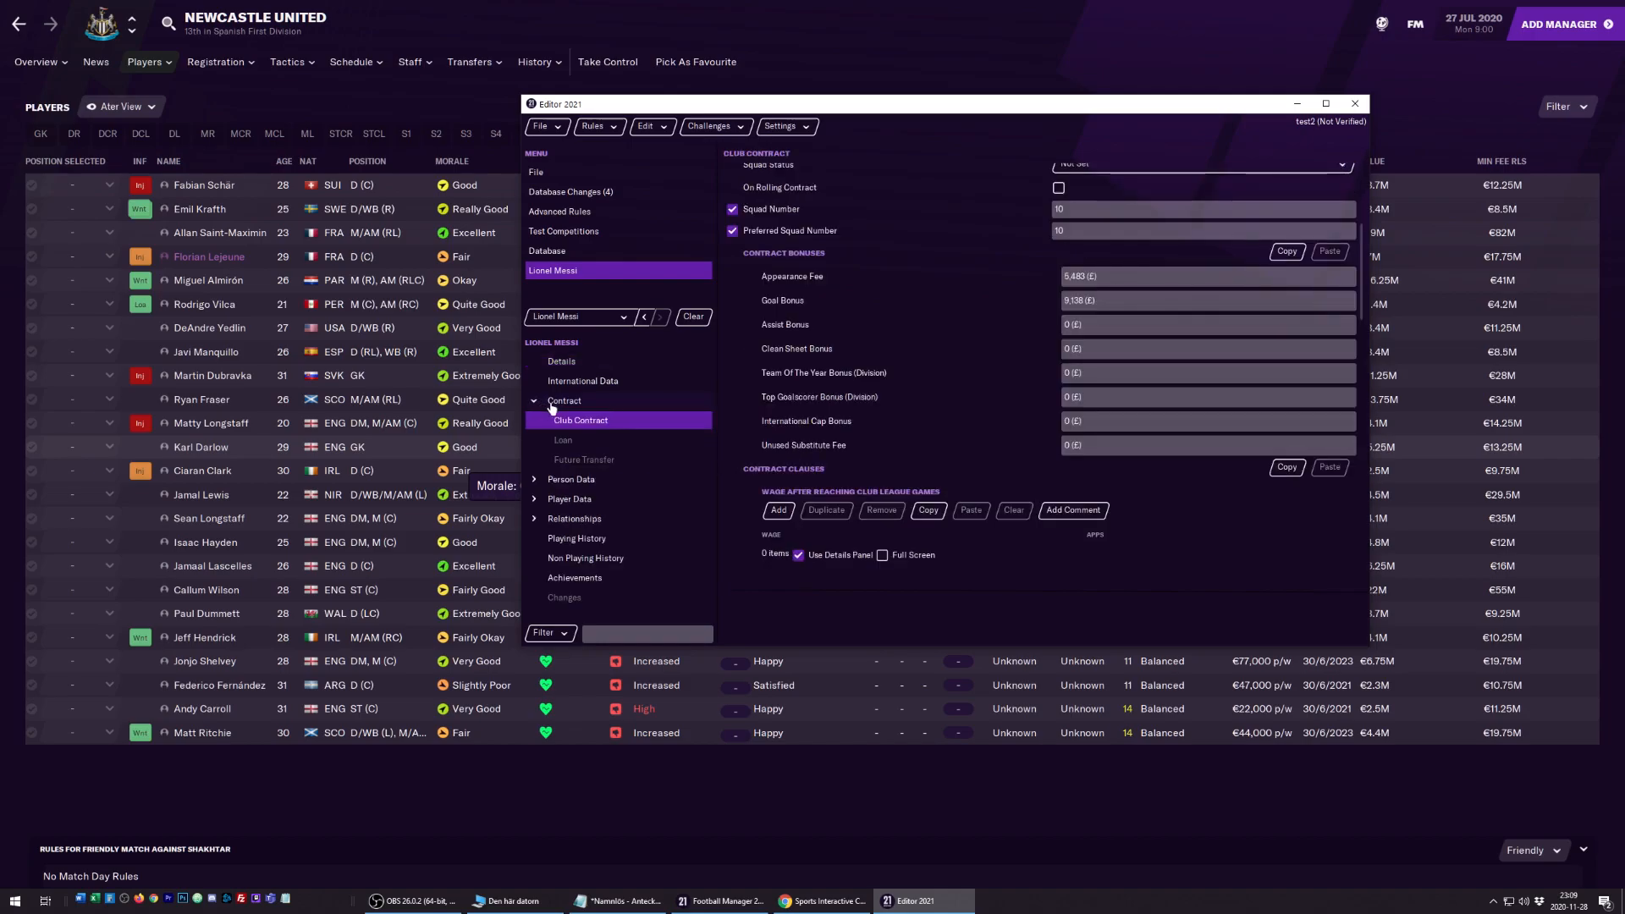
pyautogui.click(576, 544)
# Examine Messi's person data attributes, including personality values and job preferences.
pyautogui.click(534, 480)
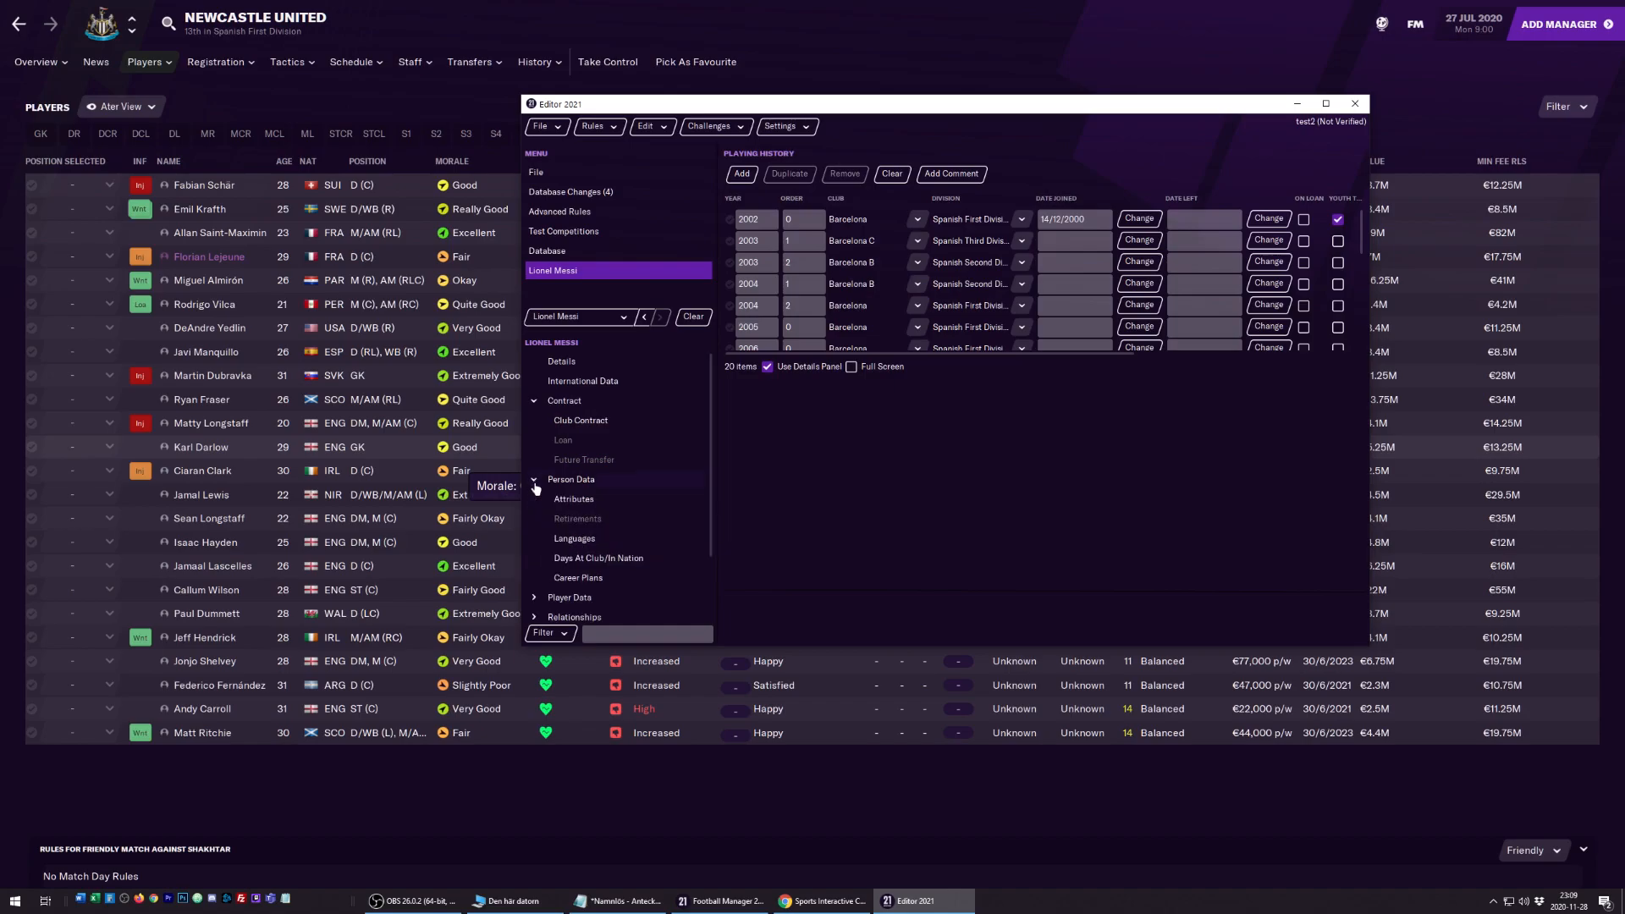
pyautogui.click(569, 498)
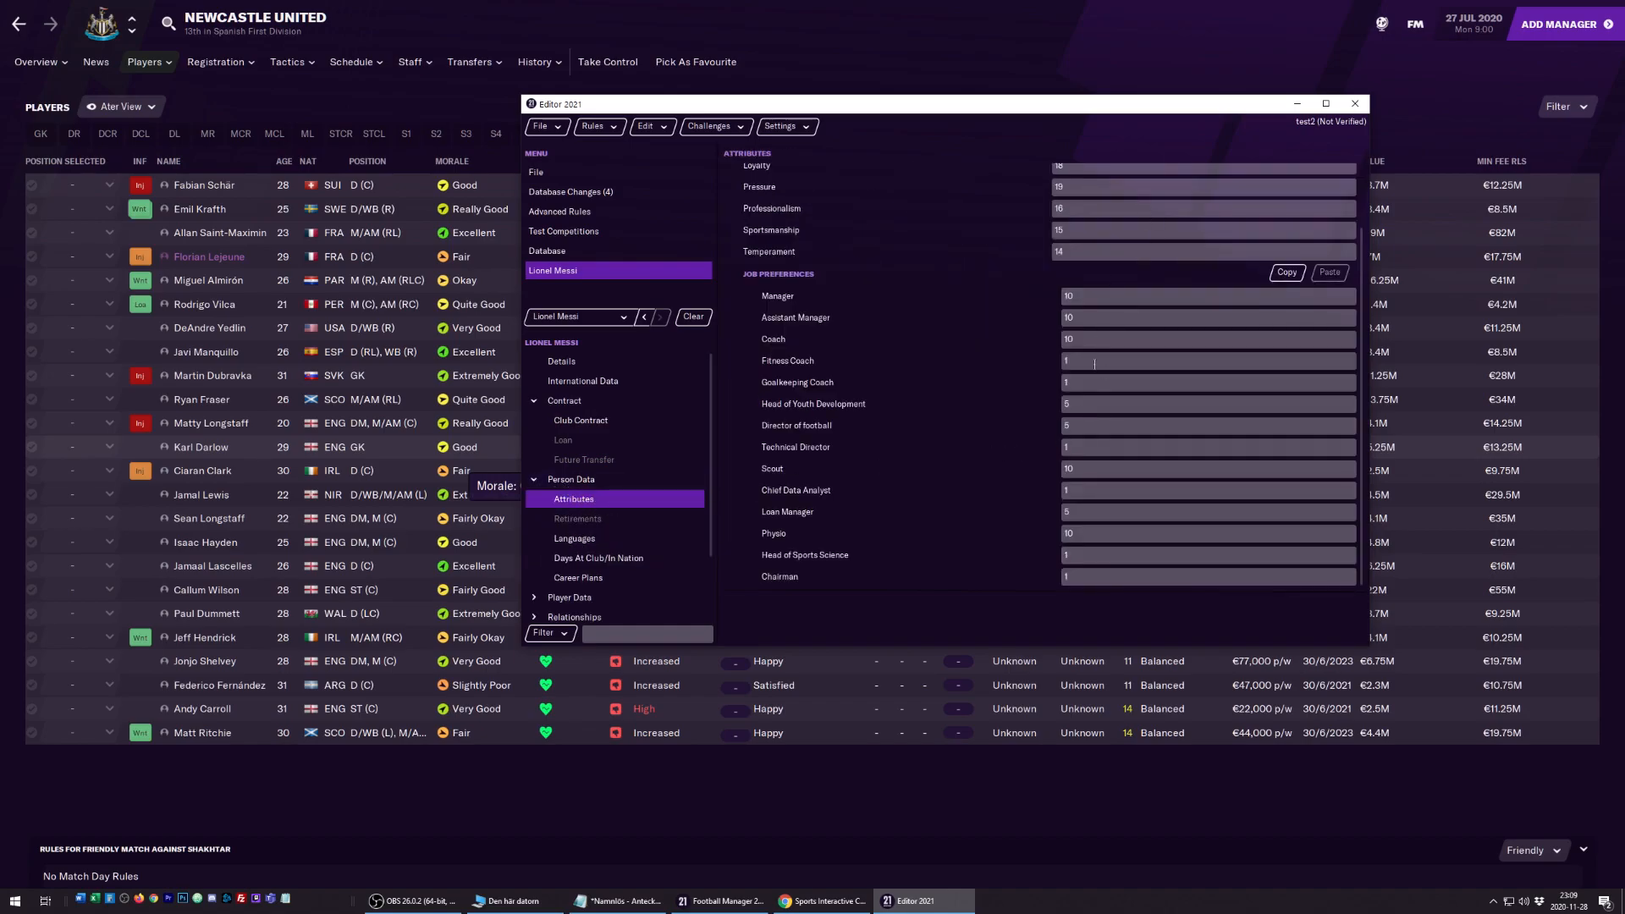
pyautogui.scroll(2, 920, 472)
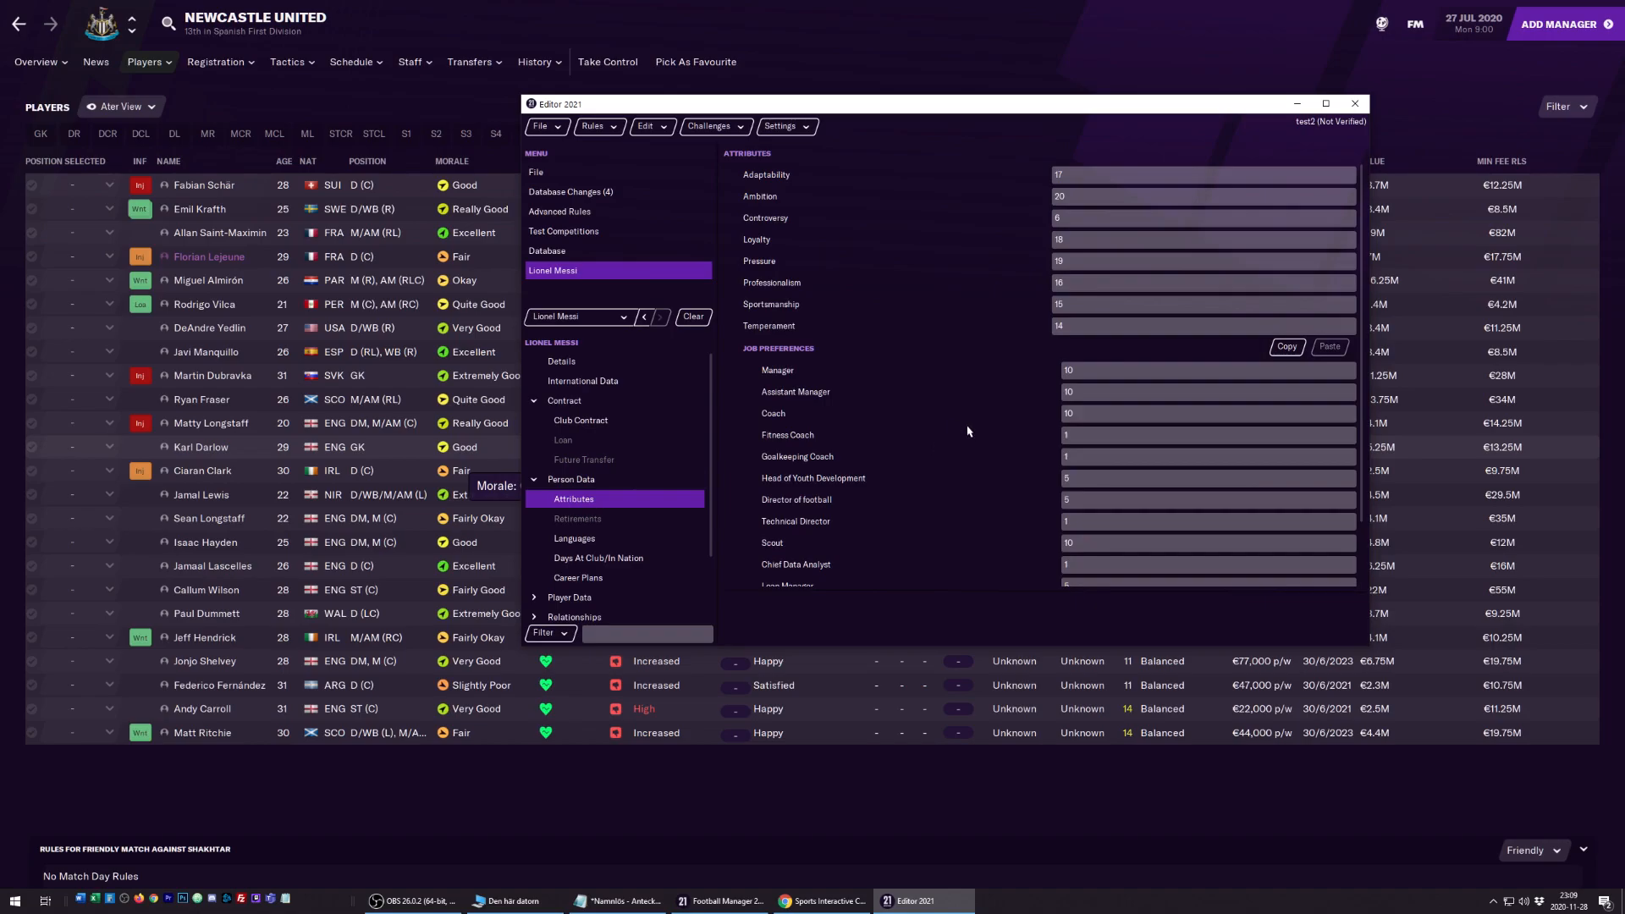
pyautogui.scroll(-2, 967, 429)
pyautogui.scroll(-1, 593, 546)
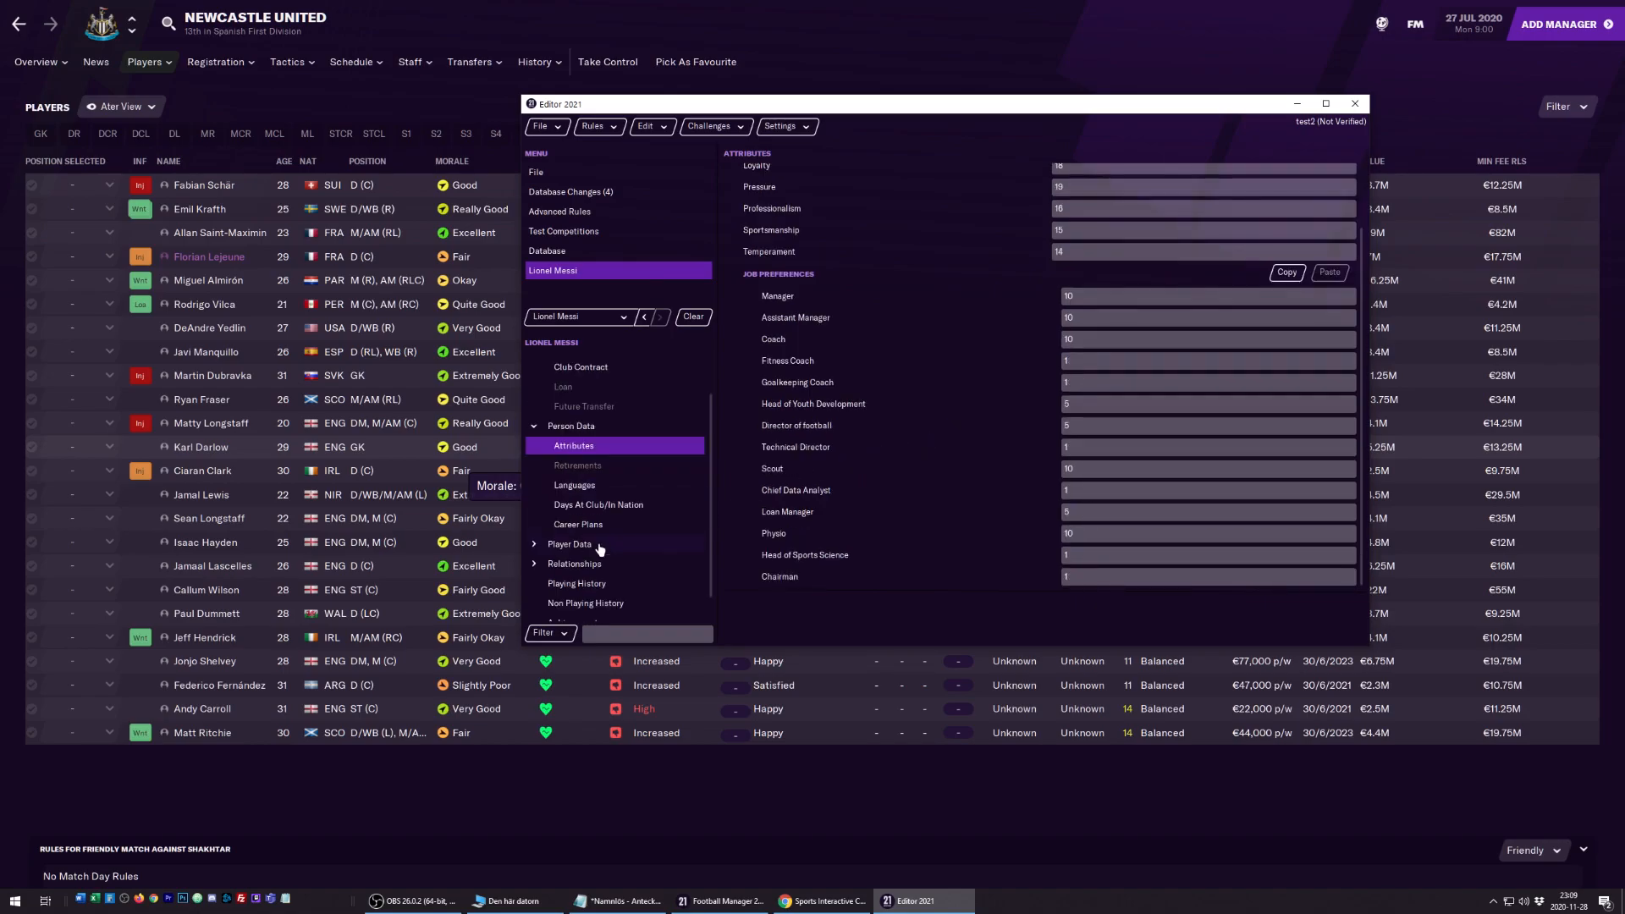
# Examine Messi's player data: general values, positions, role scores, mental attributes and physical attributes.
pyautogui.click(535, 544)
pyautogui.scroll(-2, 542, 542)
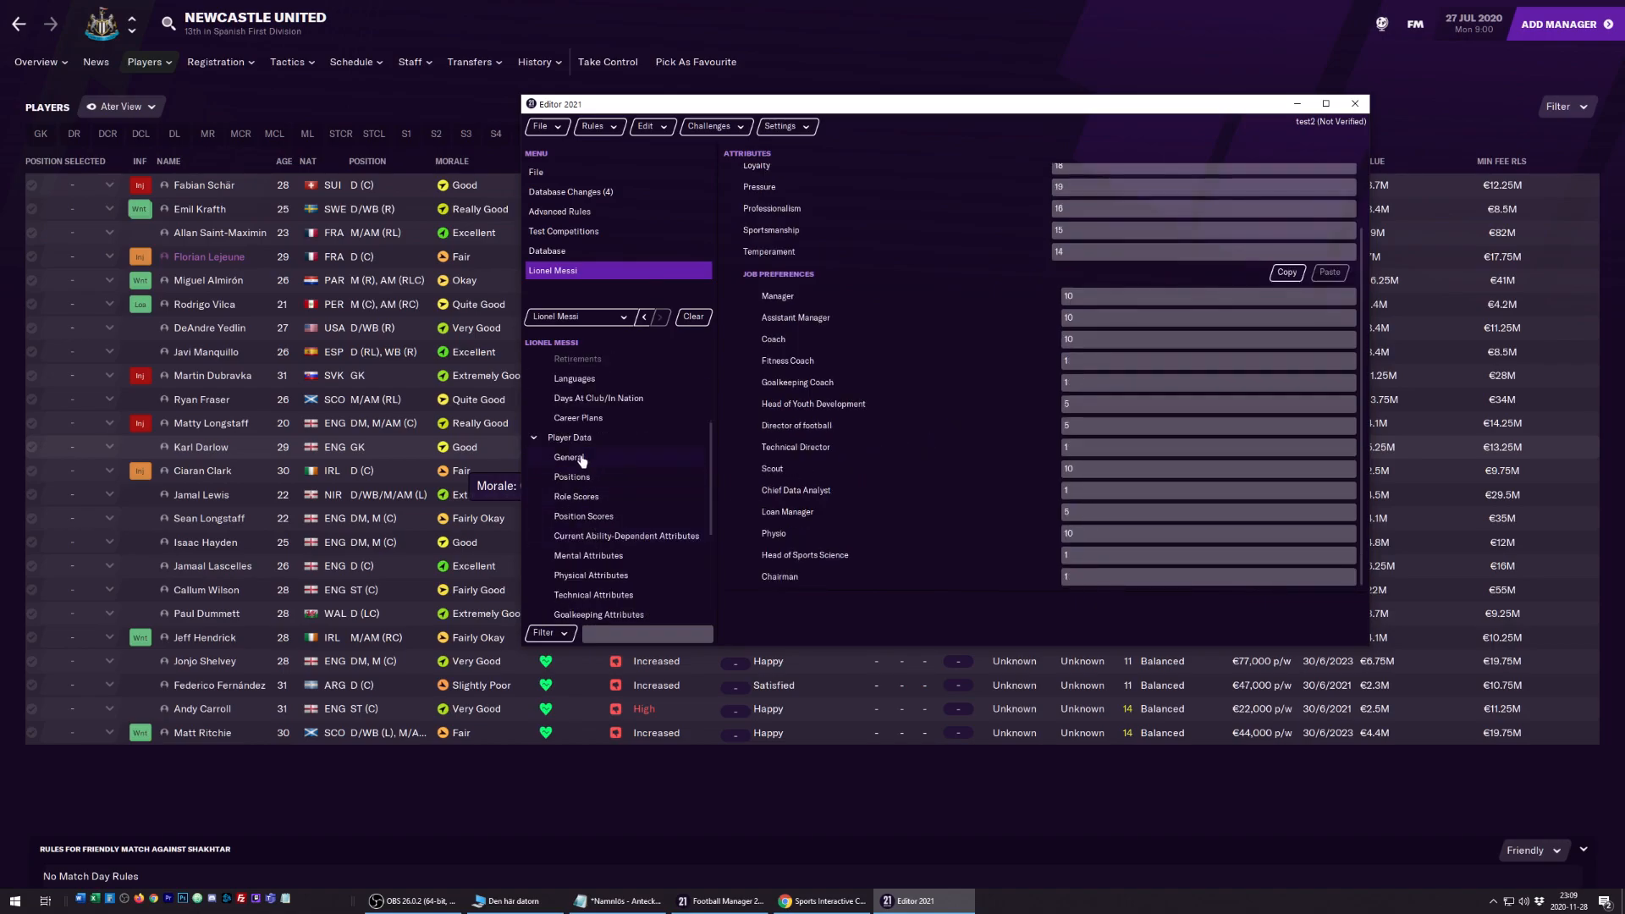
pyautogui.click(581, 458)
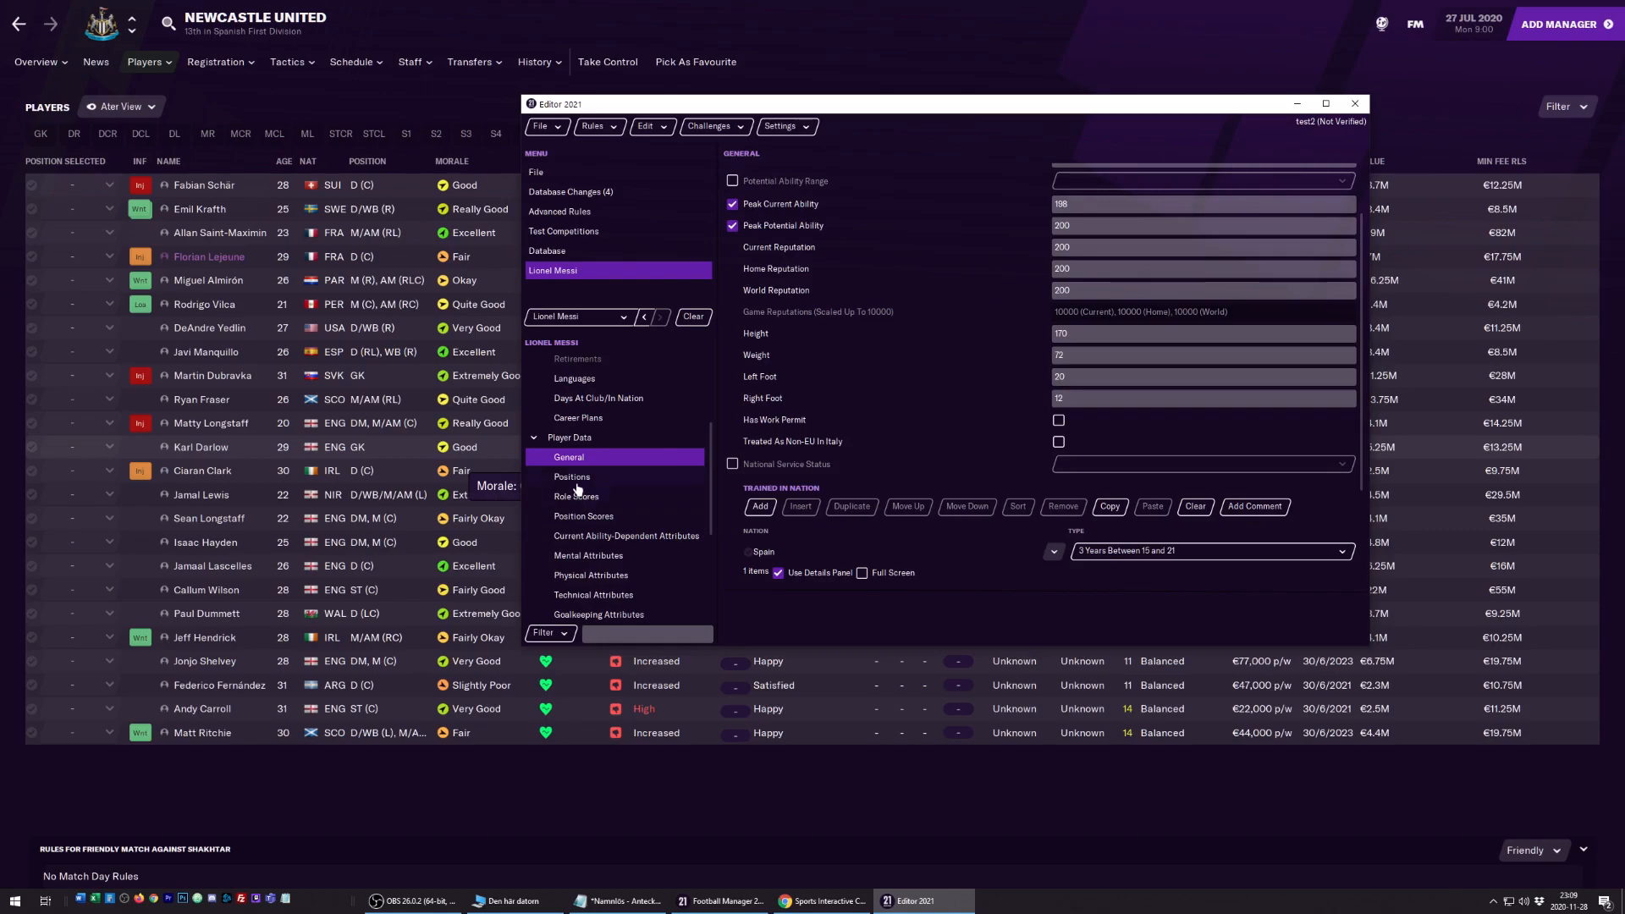
pyautogui.click(575, 479)
pyautogui.click(584, 501)
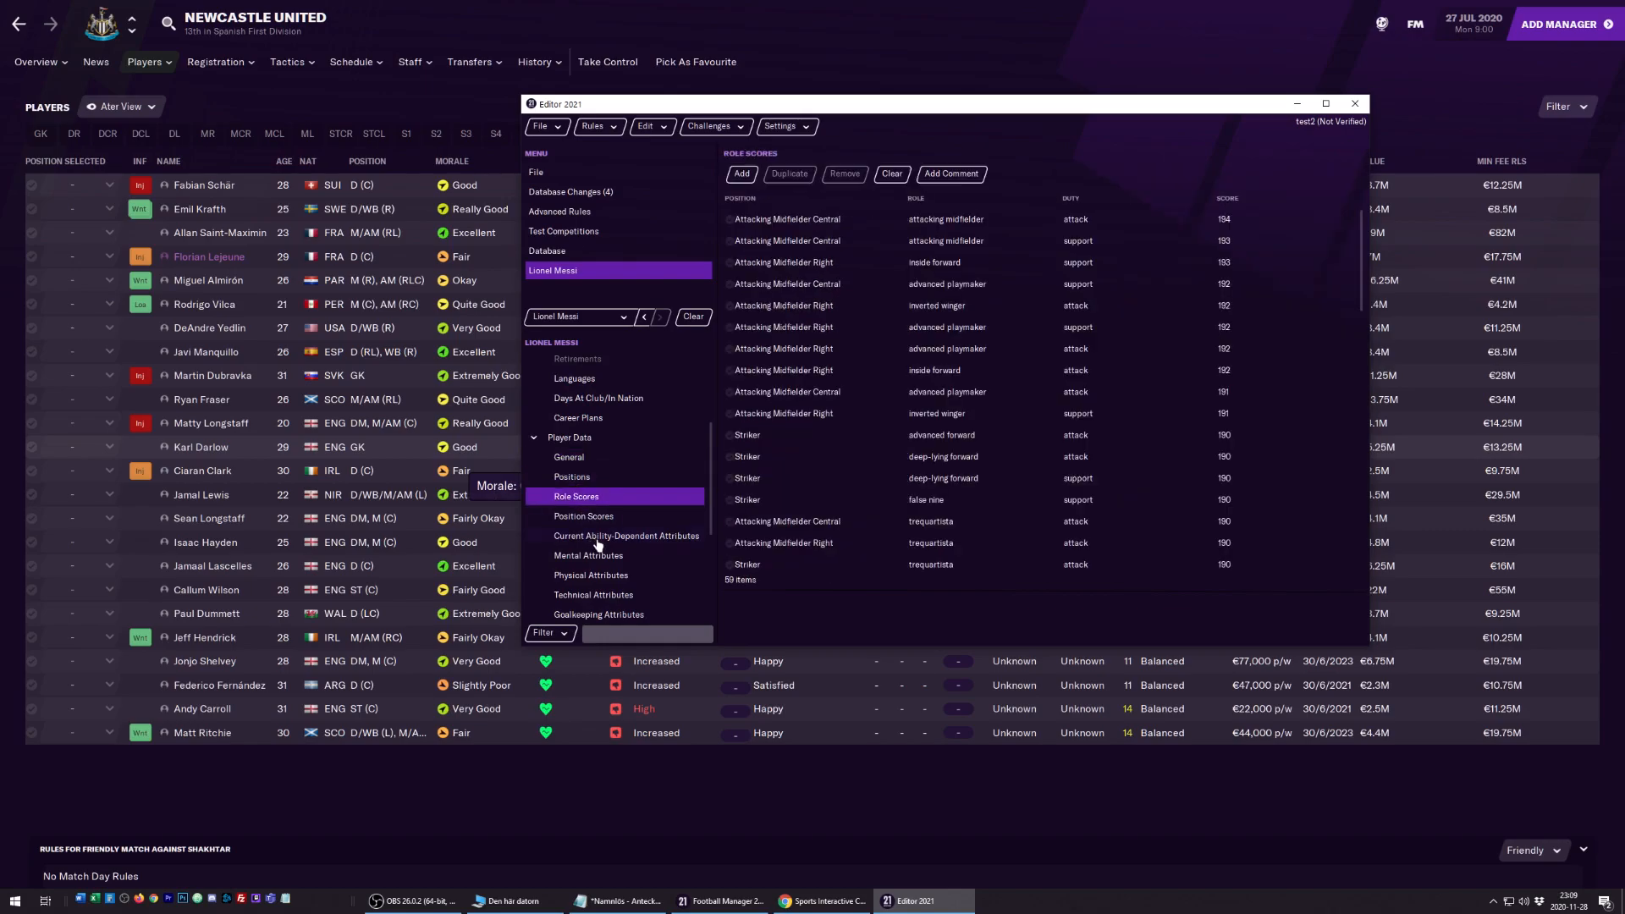
pyautogui.scroll(-1, 598, 544)
pyautogui.click(590, 504)
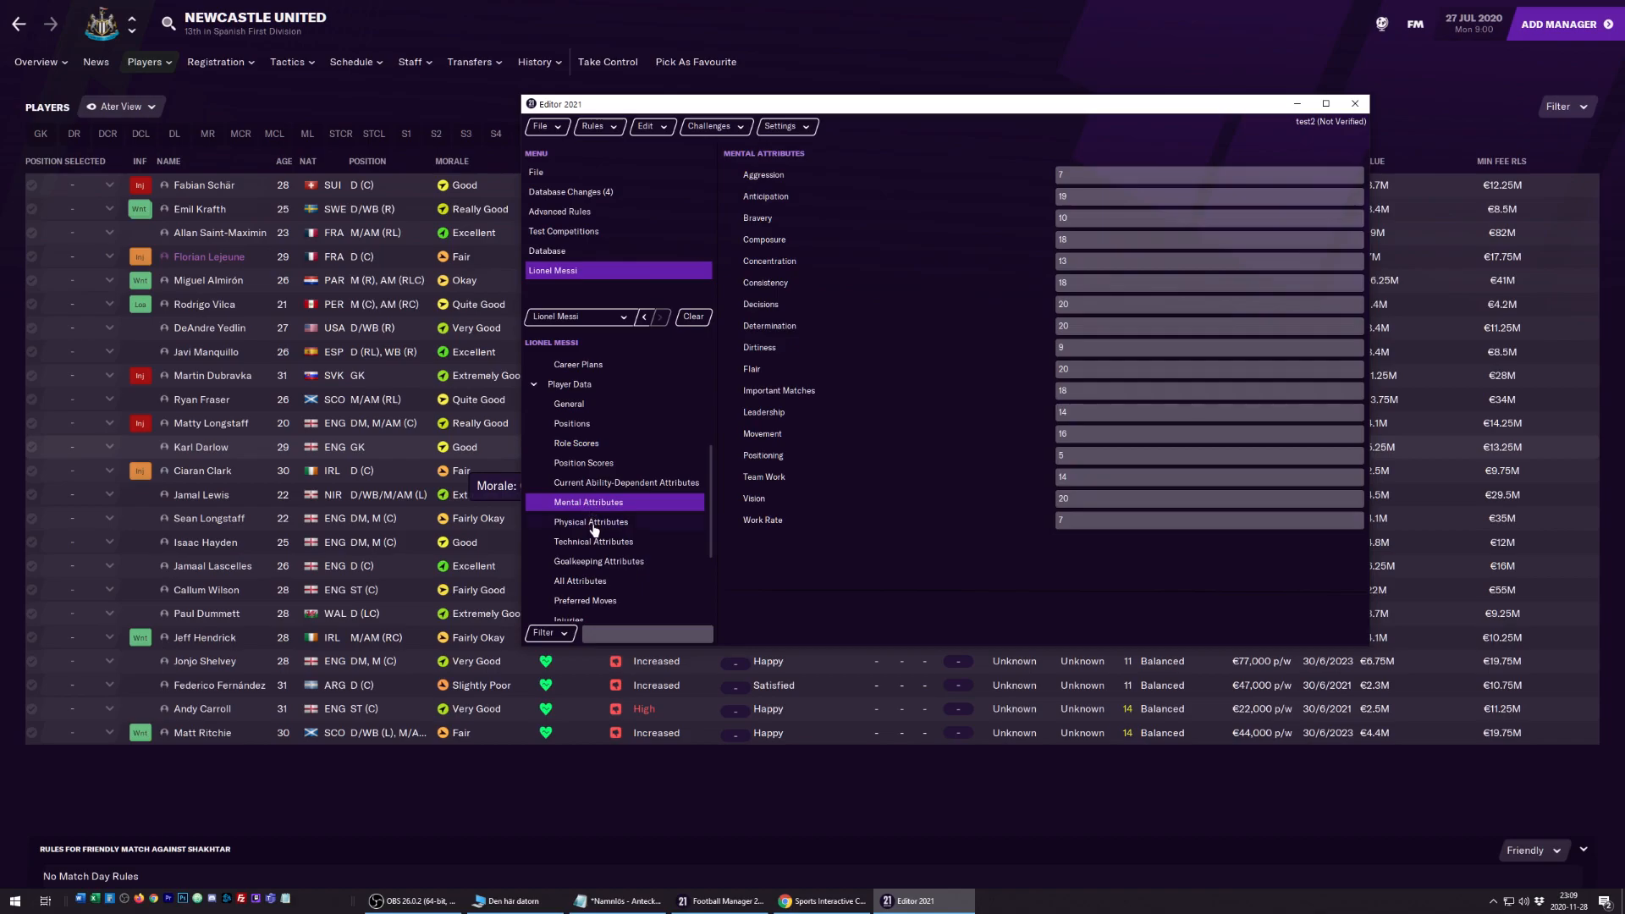
pyautogui.click(594, 526)
pyautogui.scroll(-1, 597, 523)
pyautogui.scroll(1, 599, 523)
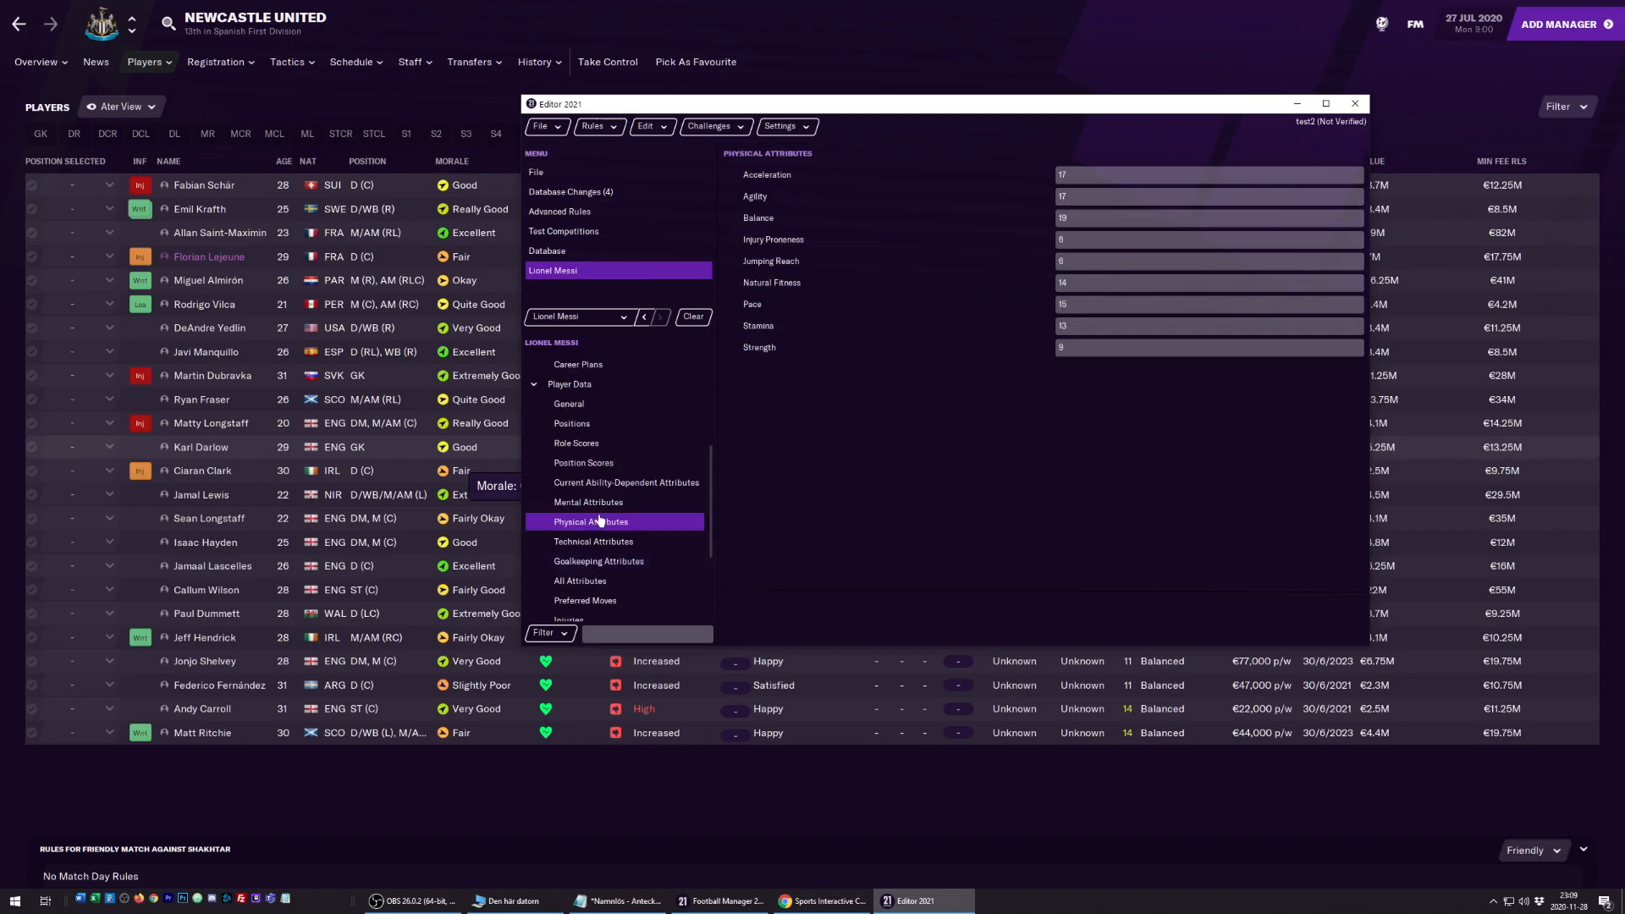
pyautogui.scroll(4, 602, 508)
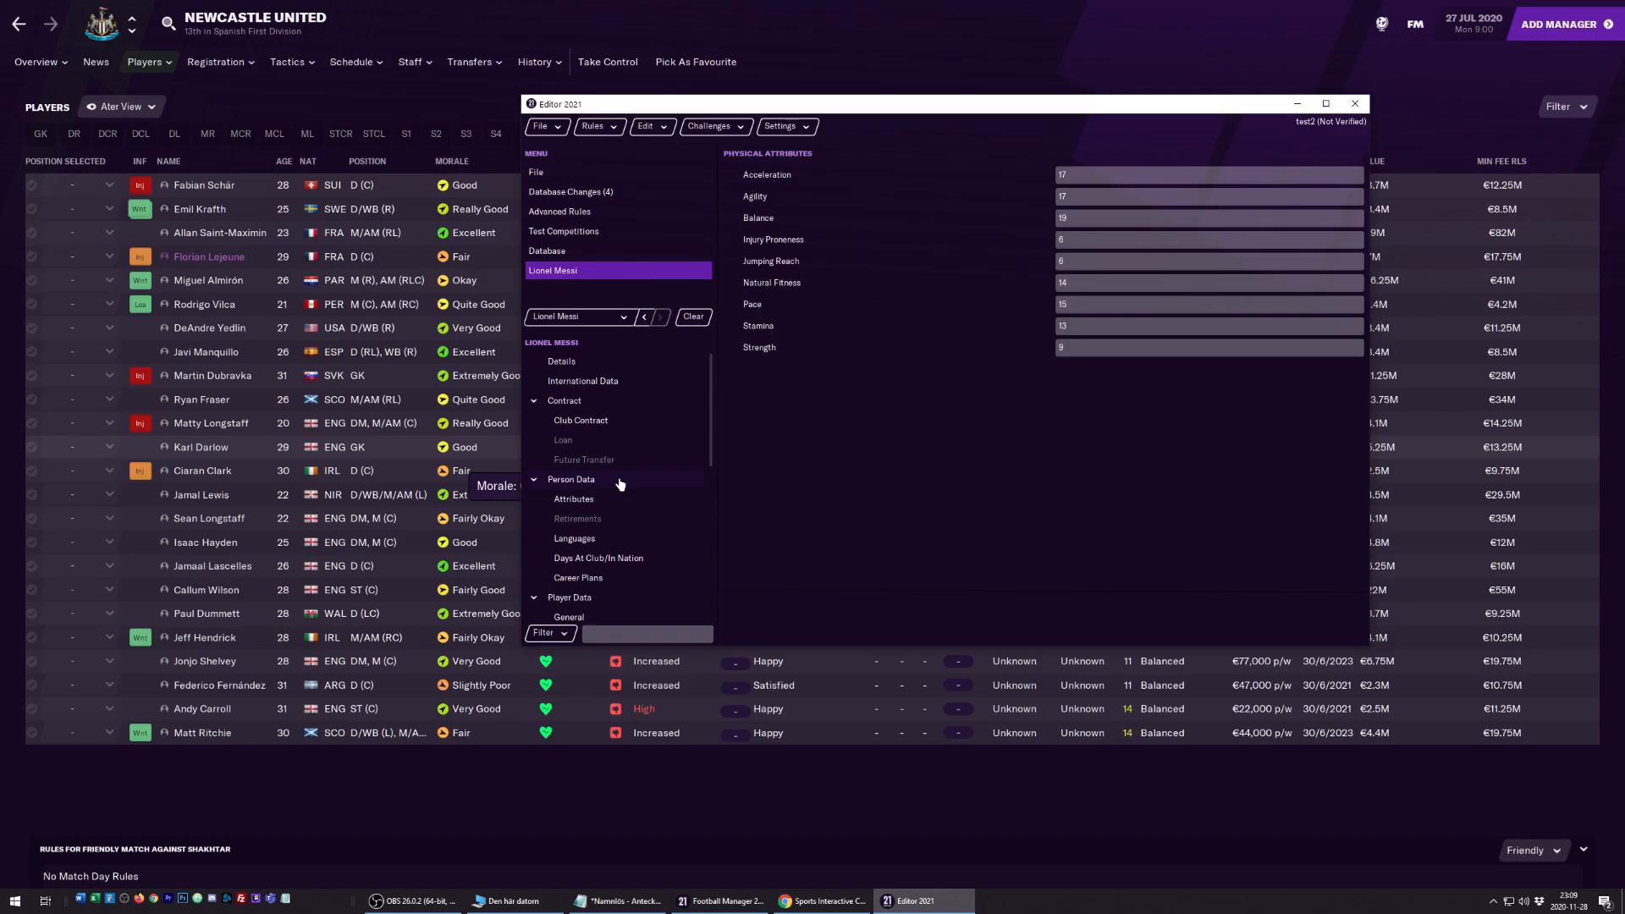
# Inspect the save-as options for the editor data and the existing files in the editor data folder, and cancel without saving.
pyautogui.click(558, 129)
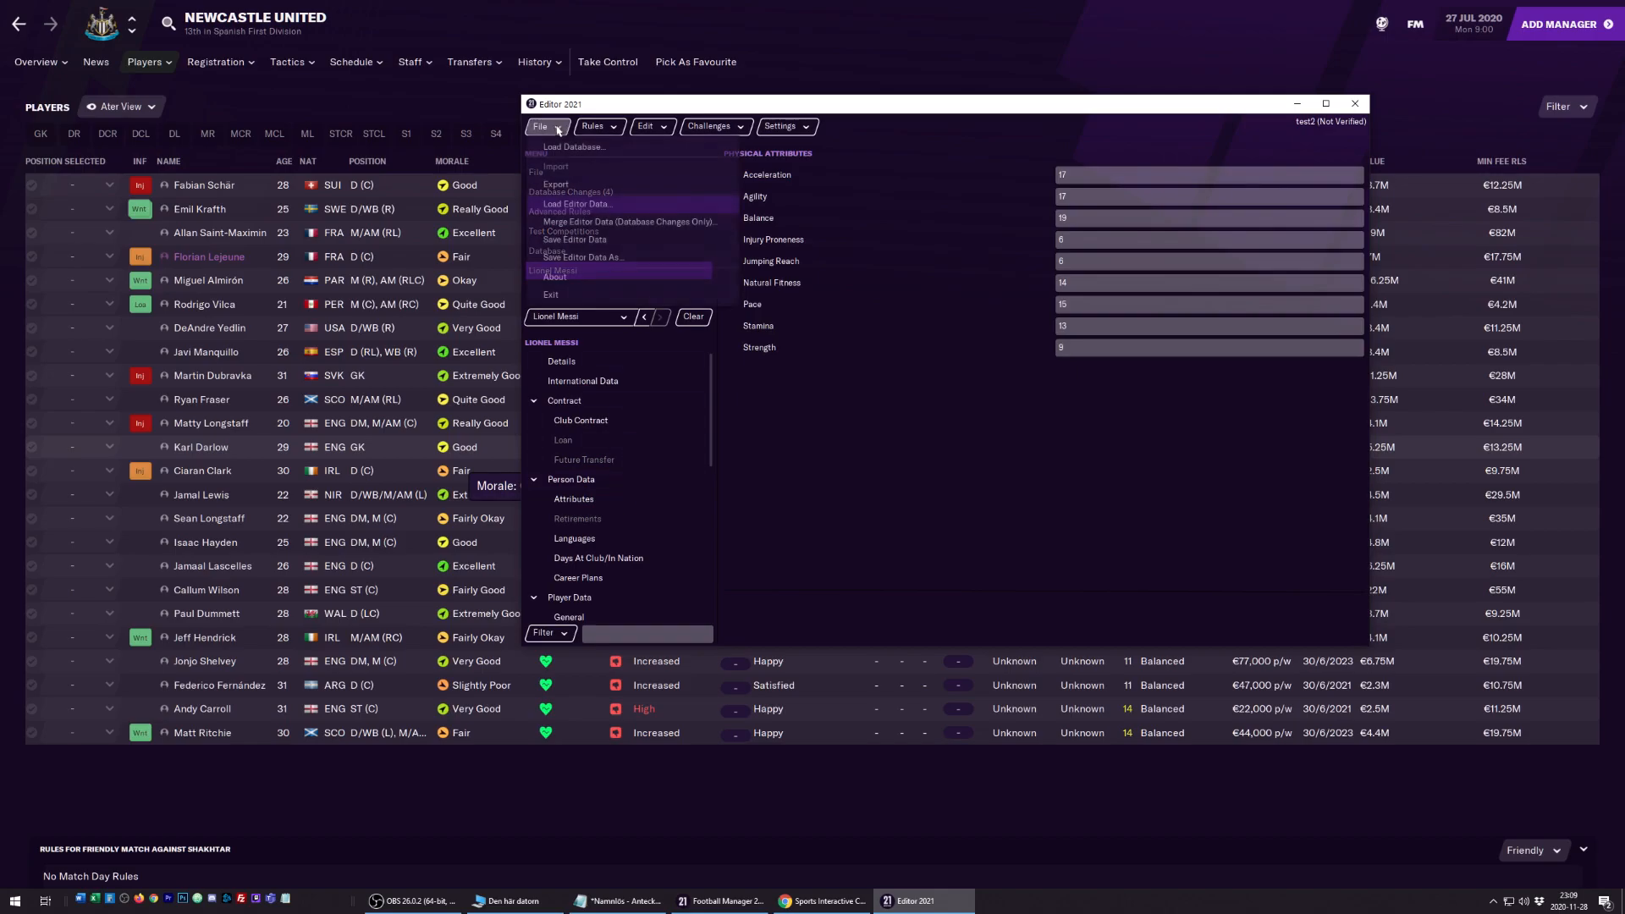
pyautogui.click(571, 259)
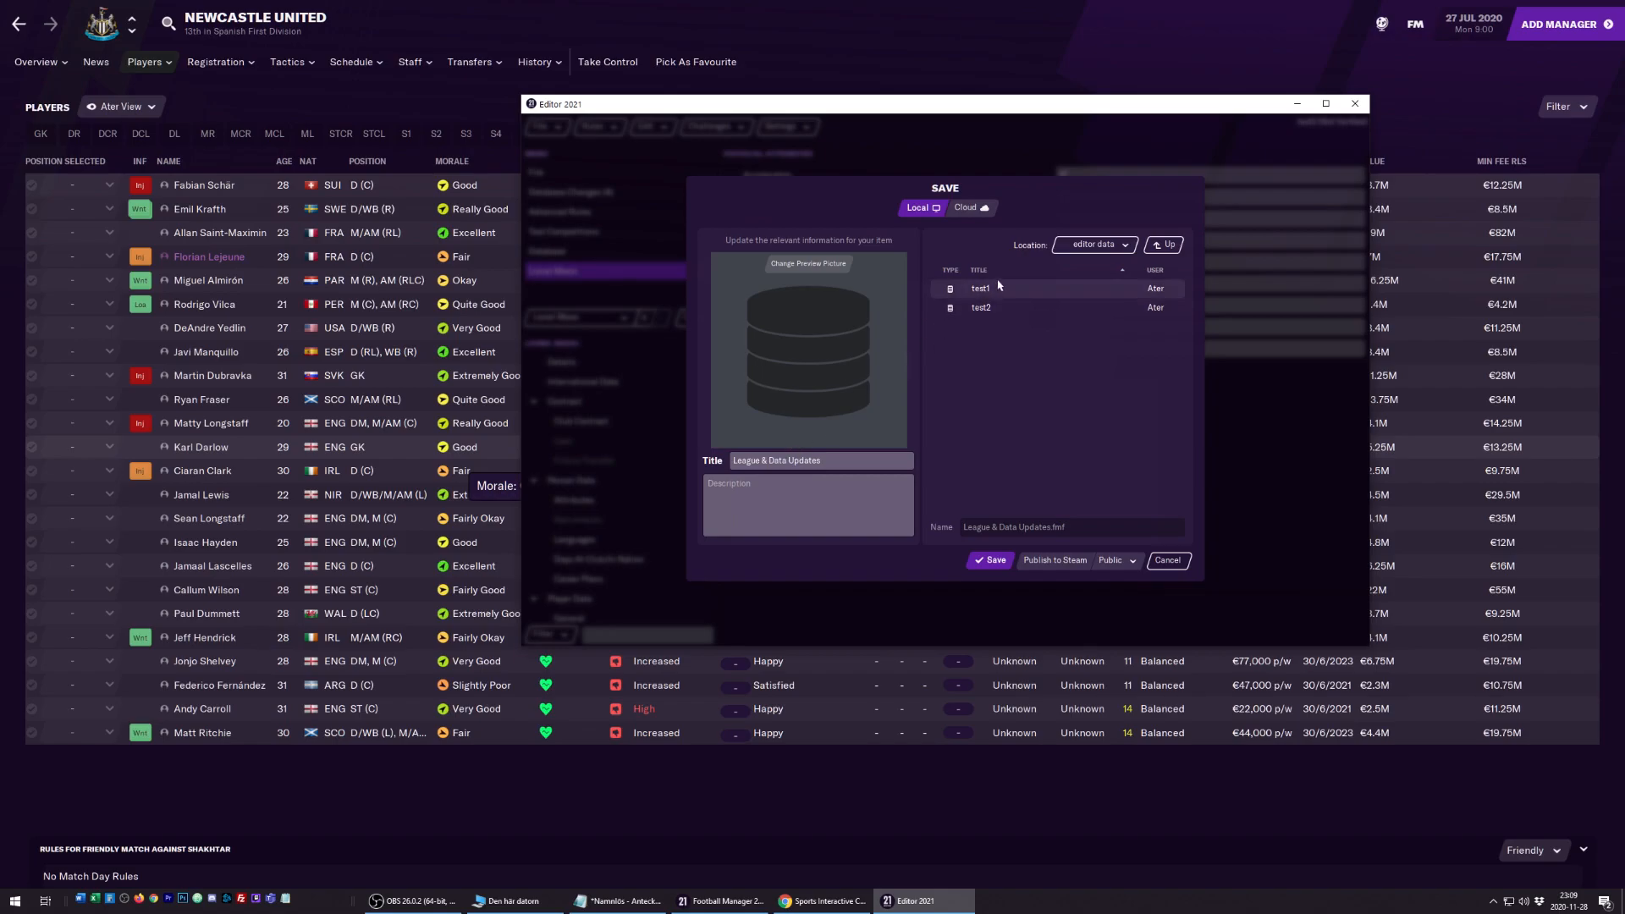
pyautogui.click(1166, 562)
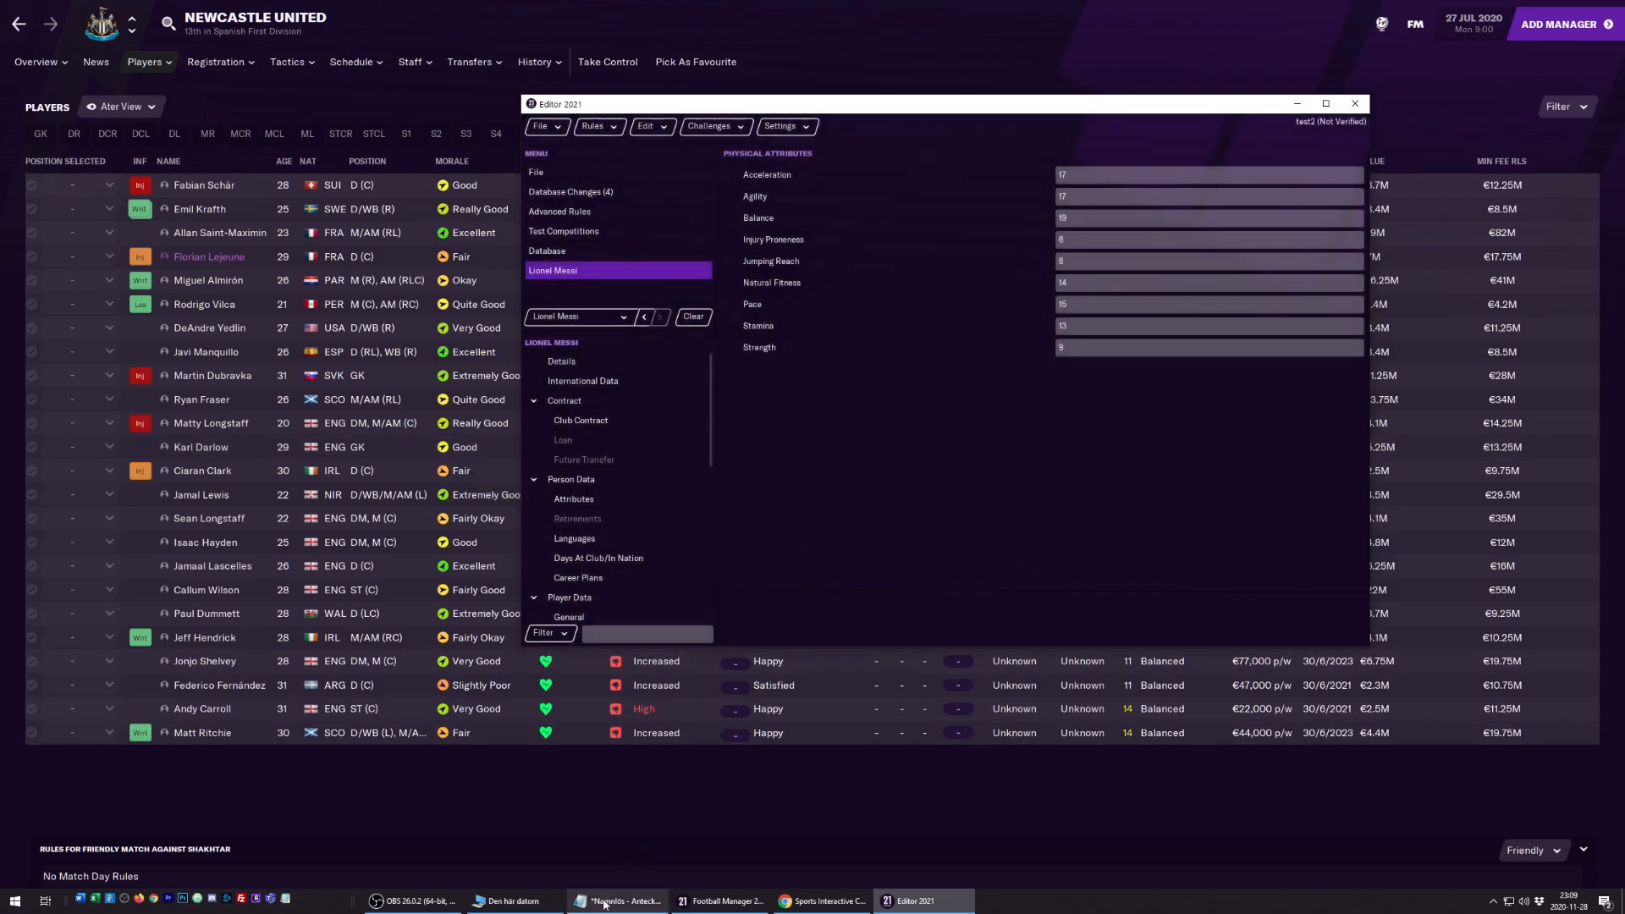
# Switch to File Explorer and locate test1.fmf and test2.fmf in Documents > Sports Interactive > Football Manager 2021 > editor data.
pyautogui.click(510, 900)
pyautogui.click(106, 294)
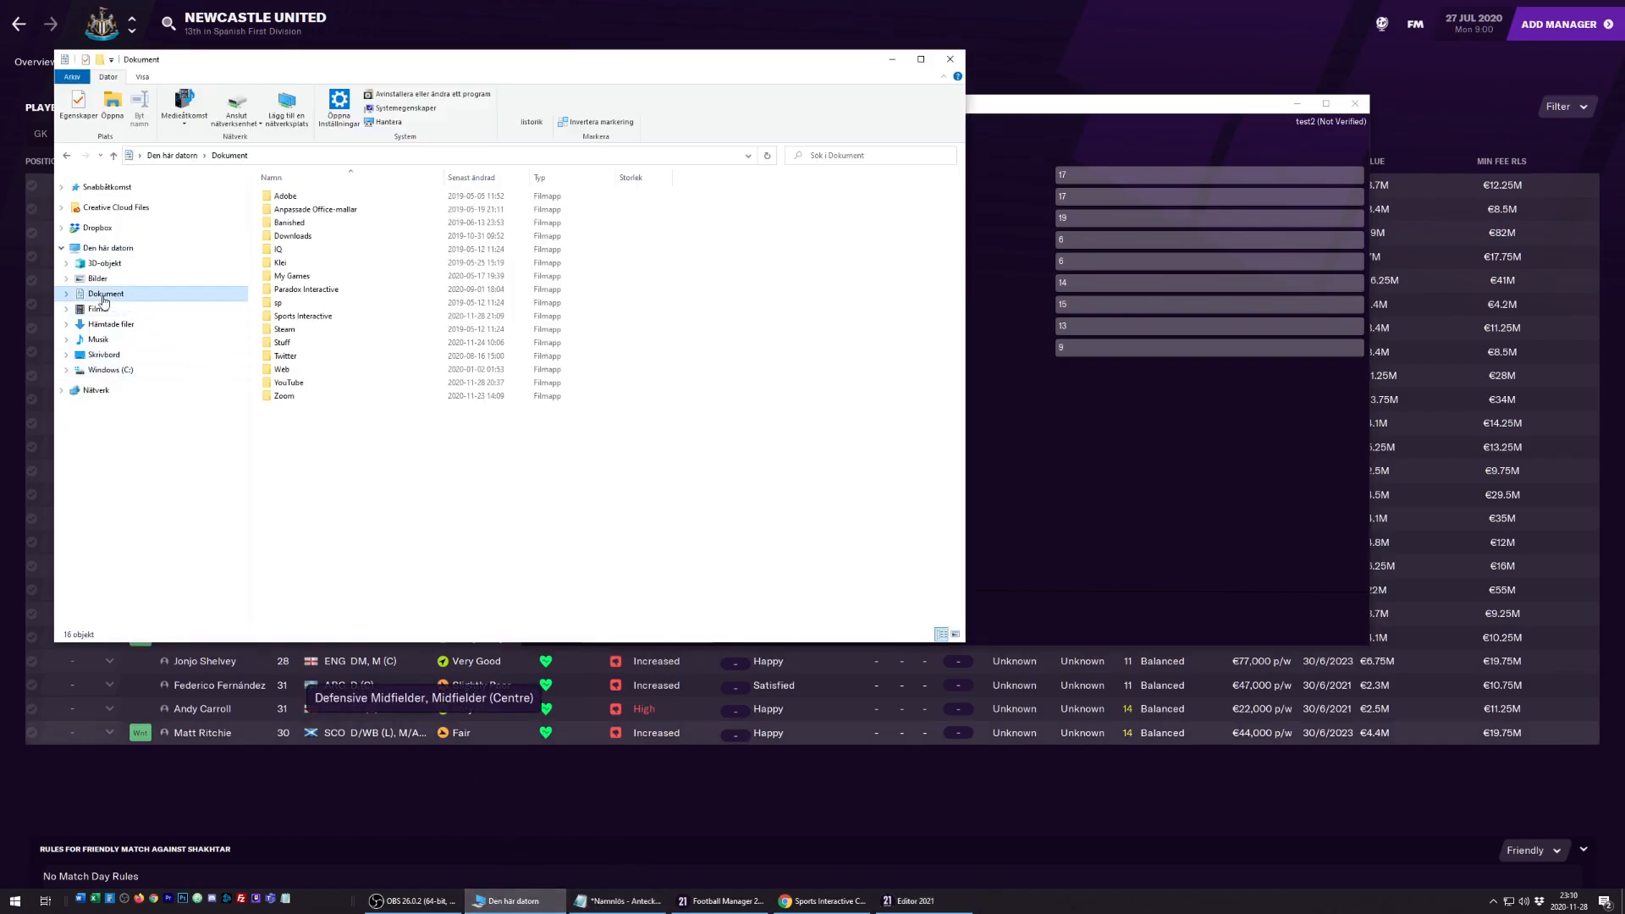
pyautogui.doubleClick(305, 315)
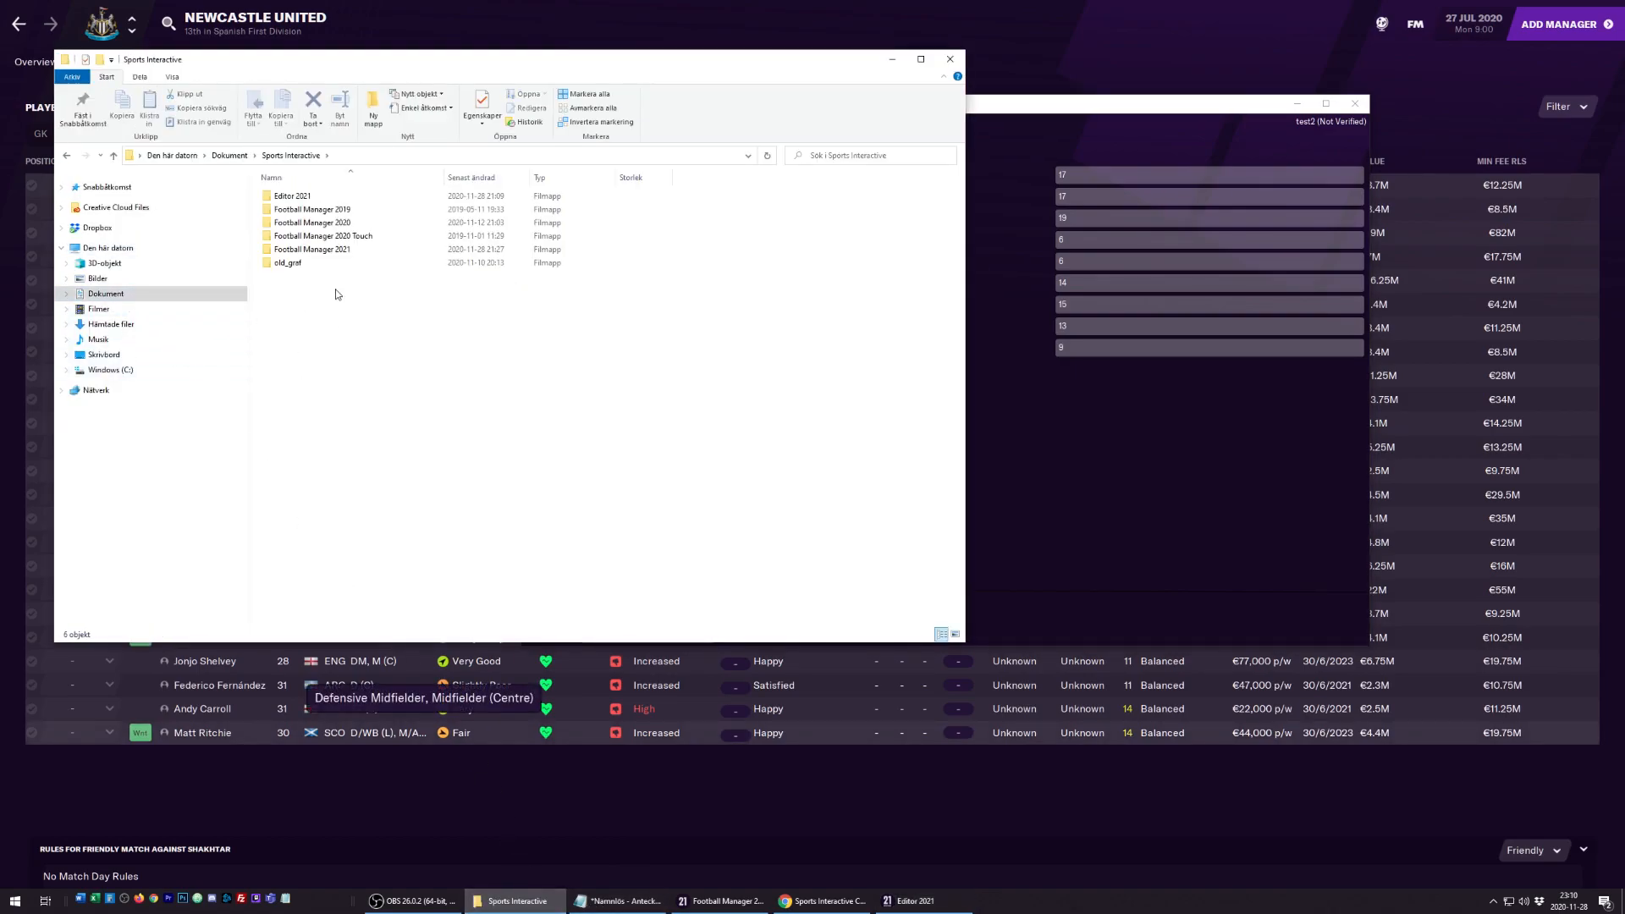
pyautogui.doubleClick(313, 250)
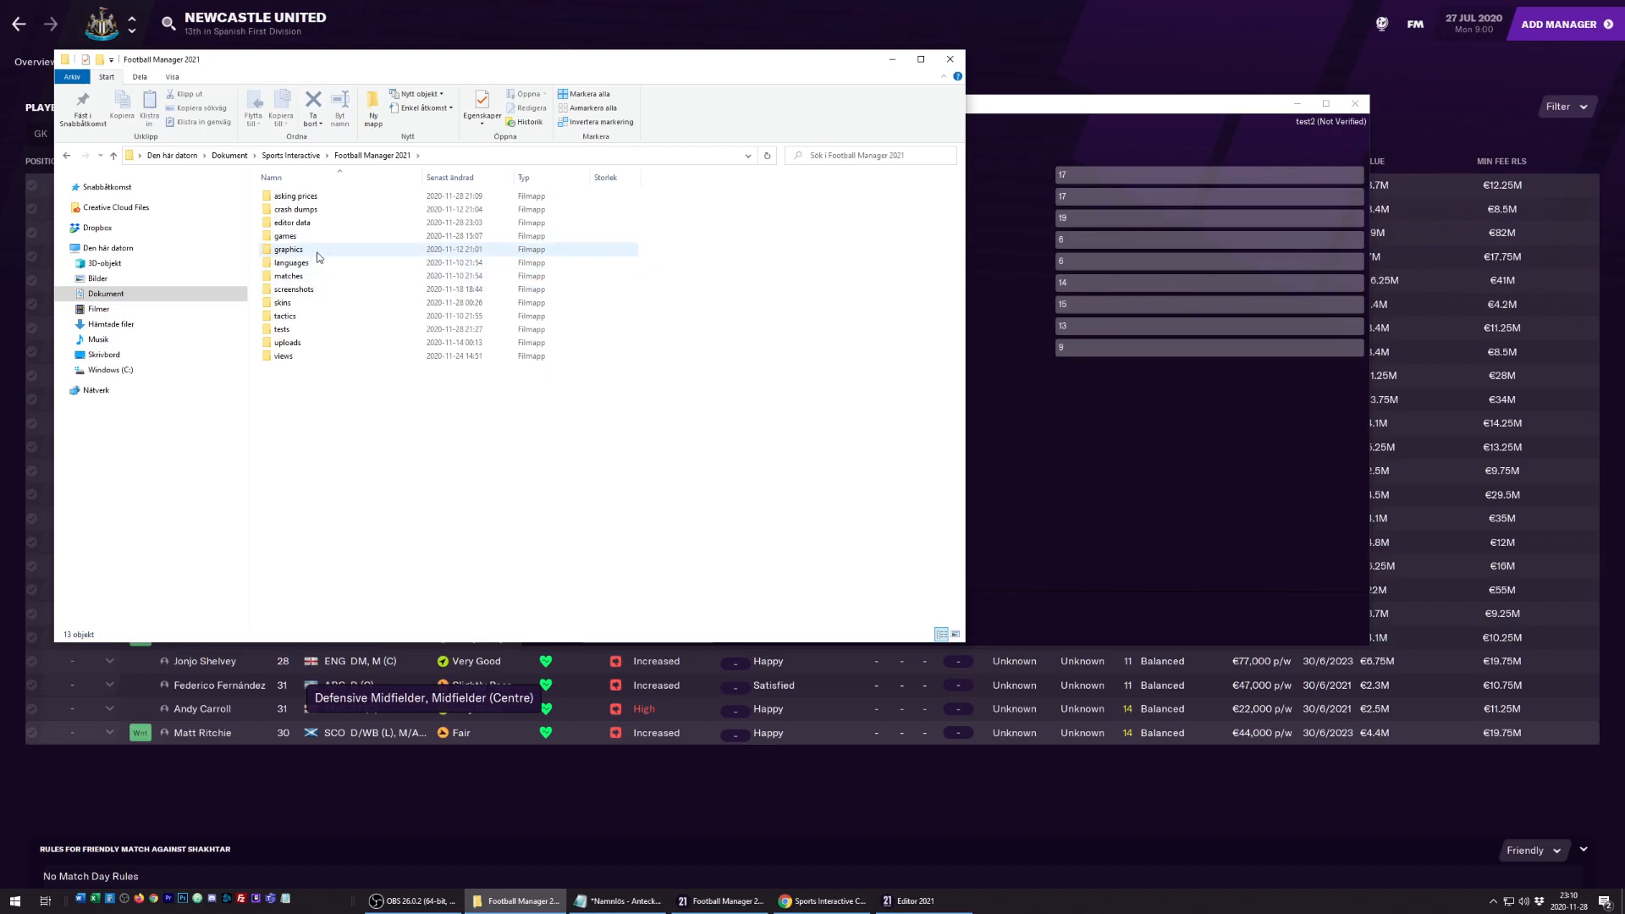
pyautogui.click(298, 225)
pyautogui.doubleClick(297, 227)
pyautogui.moveTo(313, 264); pyautogui.dragTo(290, 217)
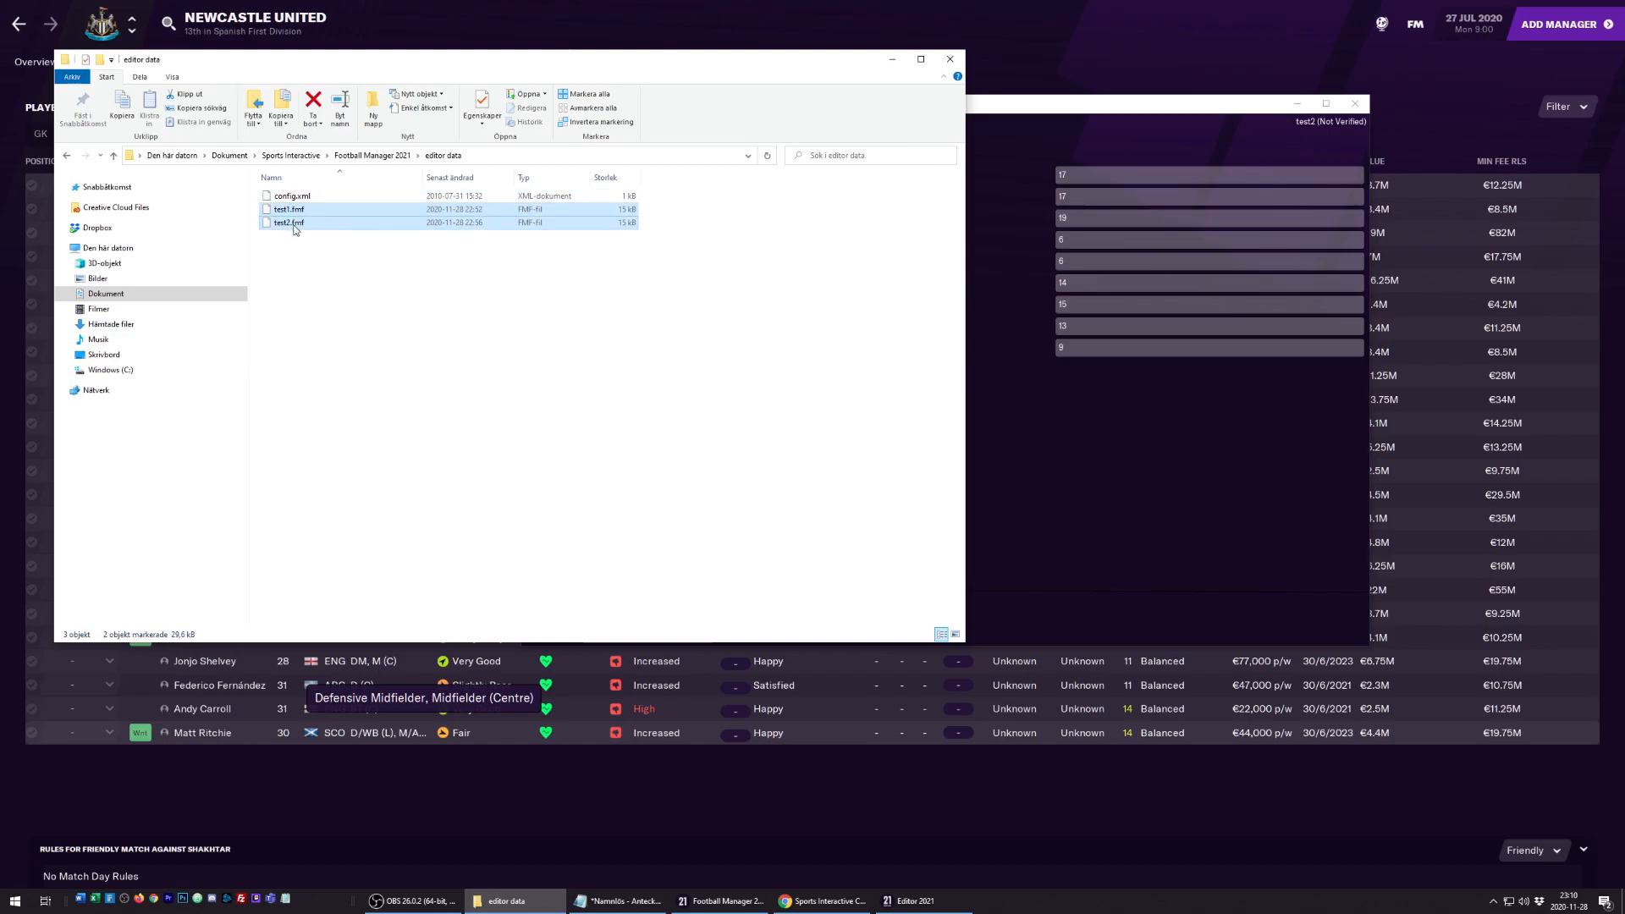
pyautogui.click(892, 58)
# Switch to Chrome and open the Editors Hideaway forum from the Game Help section of the Sports Interactive Community forums.
pyautogui.moveTo(918, 104); pyautogui.dragTo(863, 105)
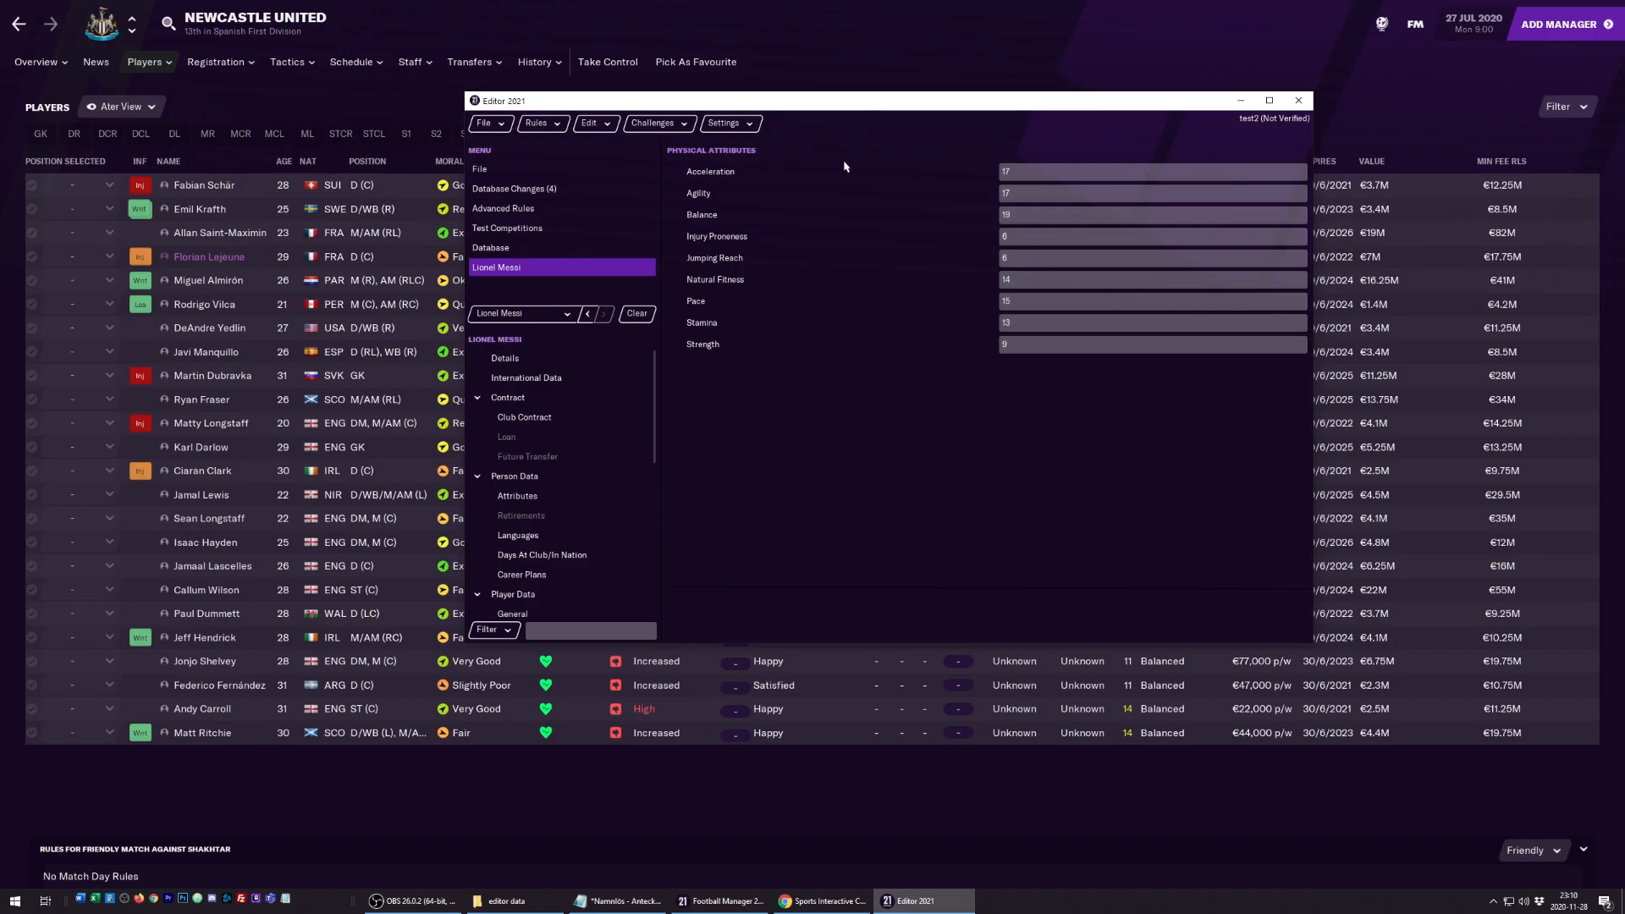
pyautogui.click(825, 901)
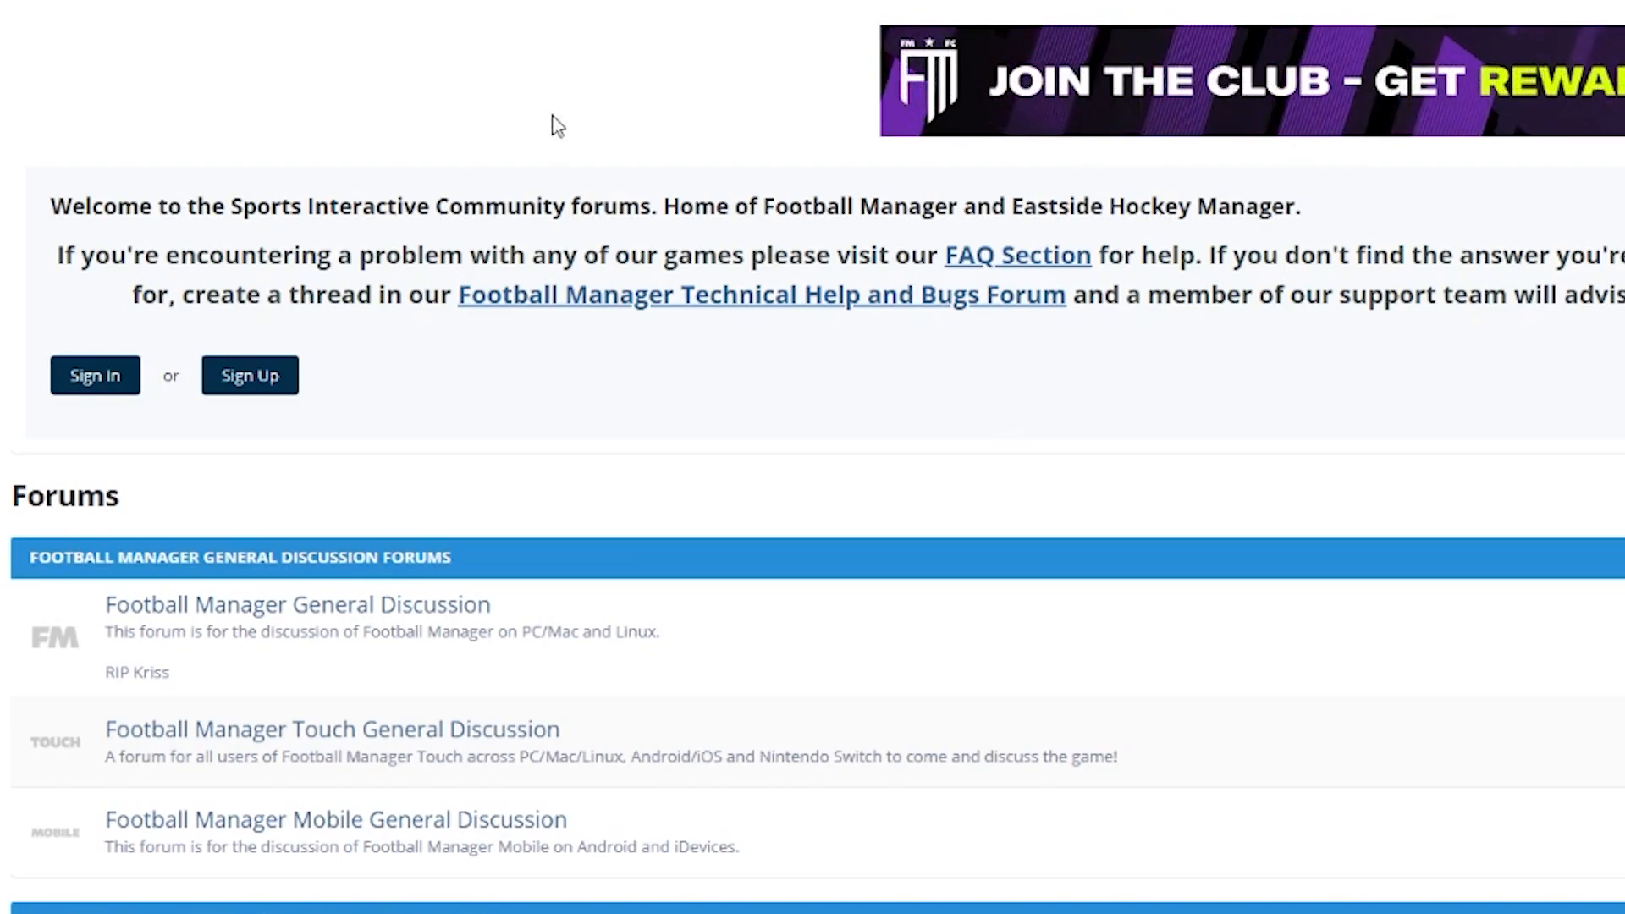
pyautogui.scroll(-2, 567, 159)
pyautogui.scroll(-7, 587, 196)
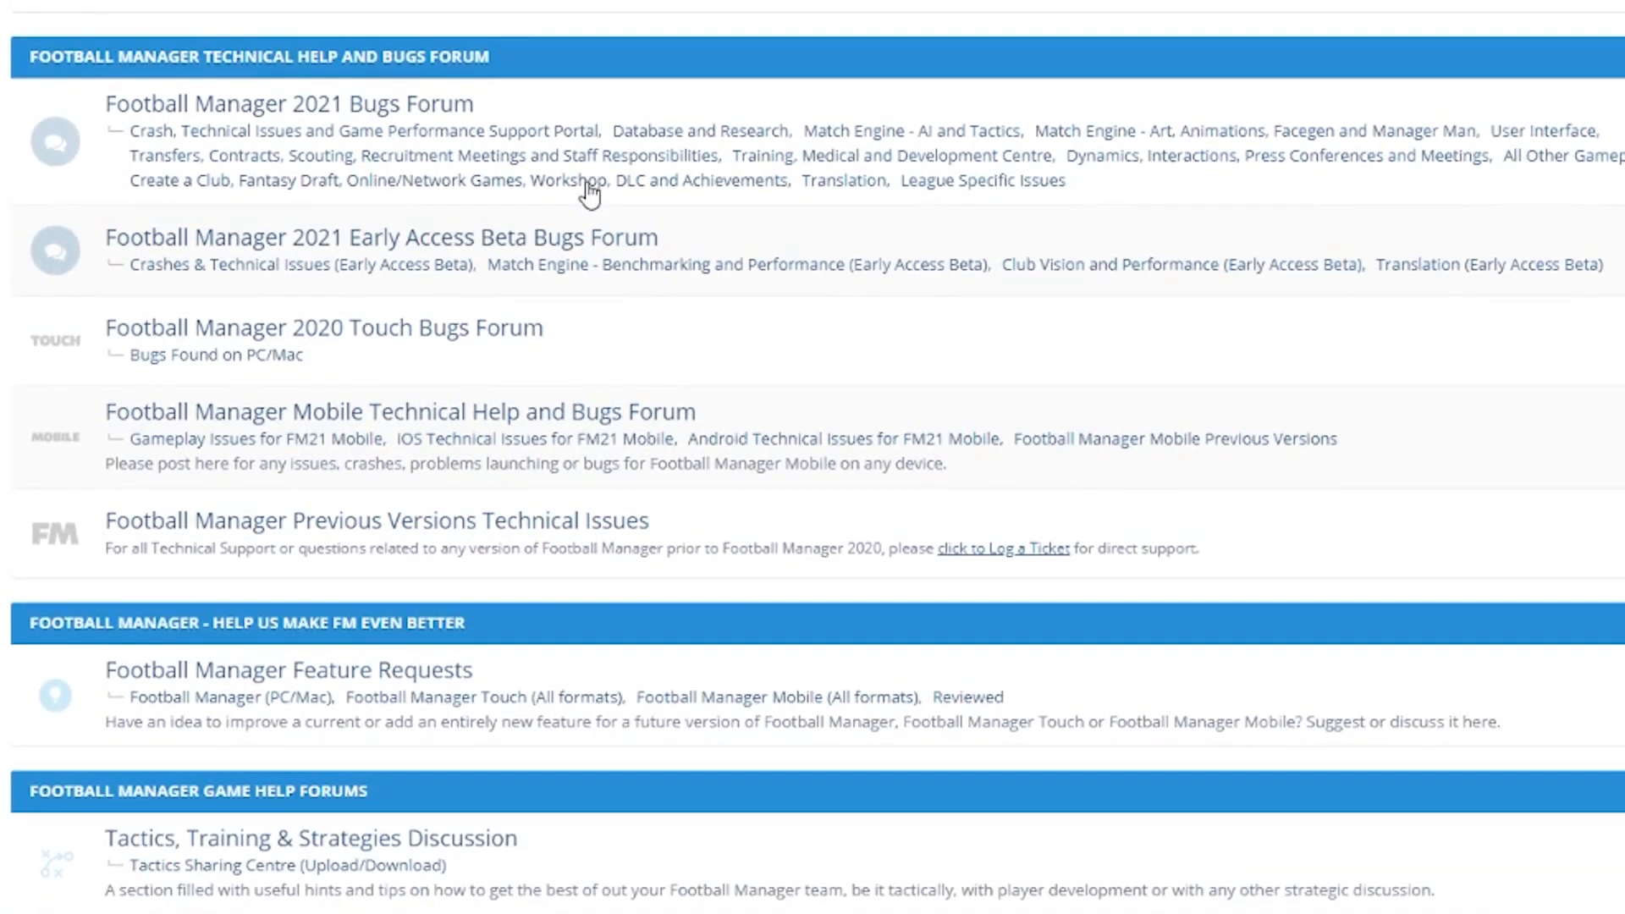
pyautogui.scroll(-5, 590, 193)
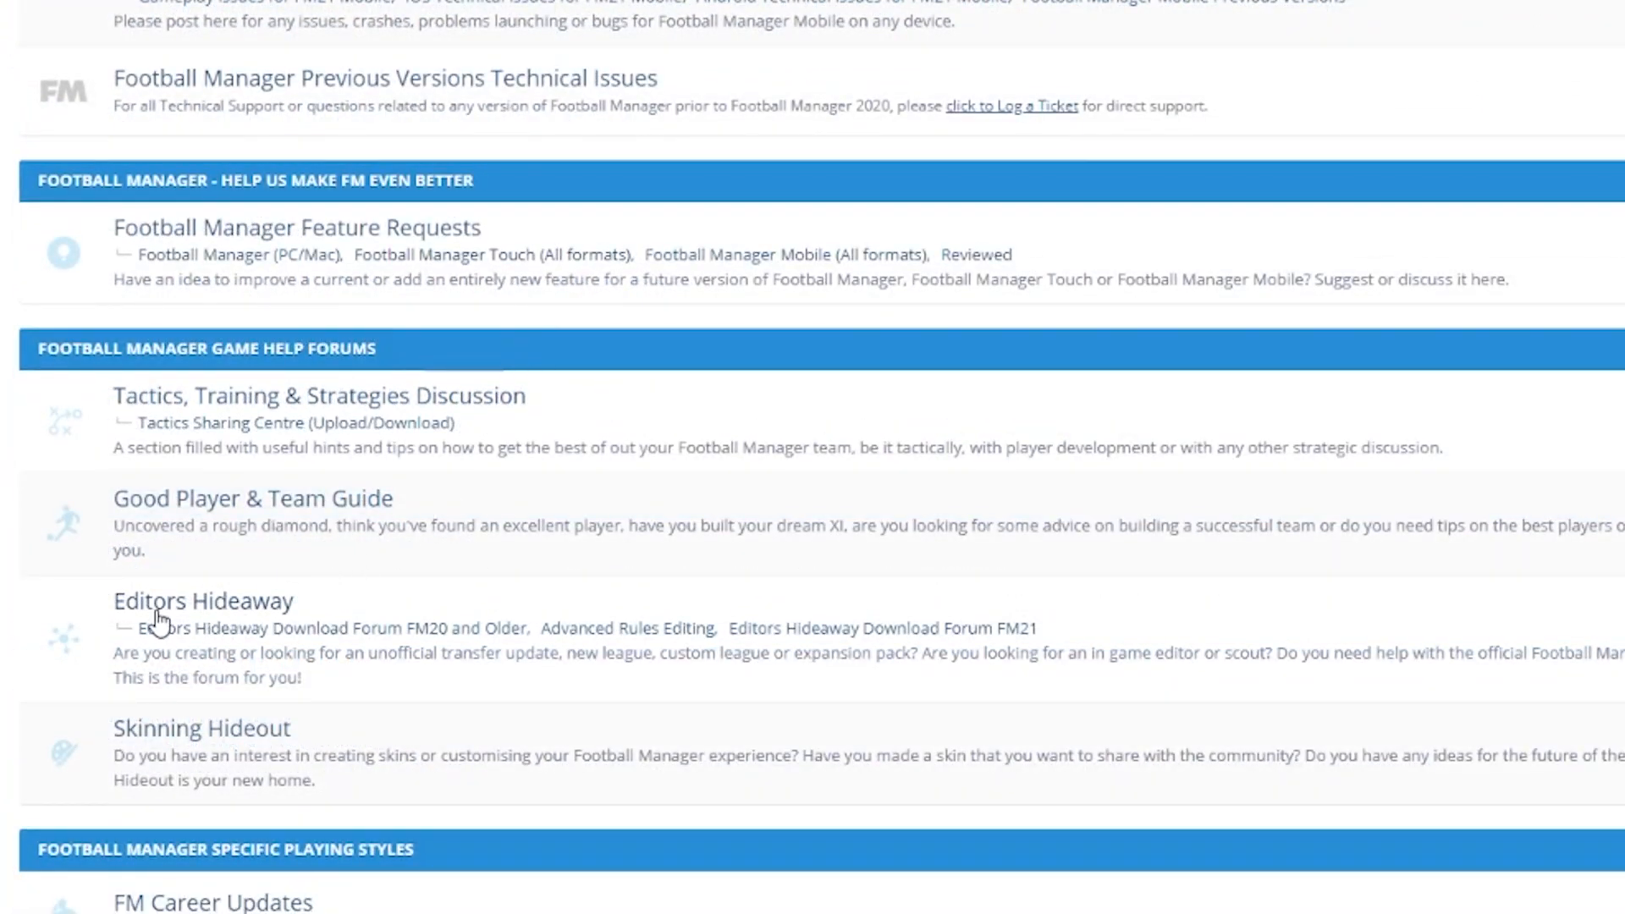
pyautogui.click(216, 592)
# Examine the Editors Hideaway subforums and thread titles for editing help, and return to Editor 2021.
pyautogui.scroll(-6, 601, 119)
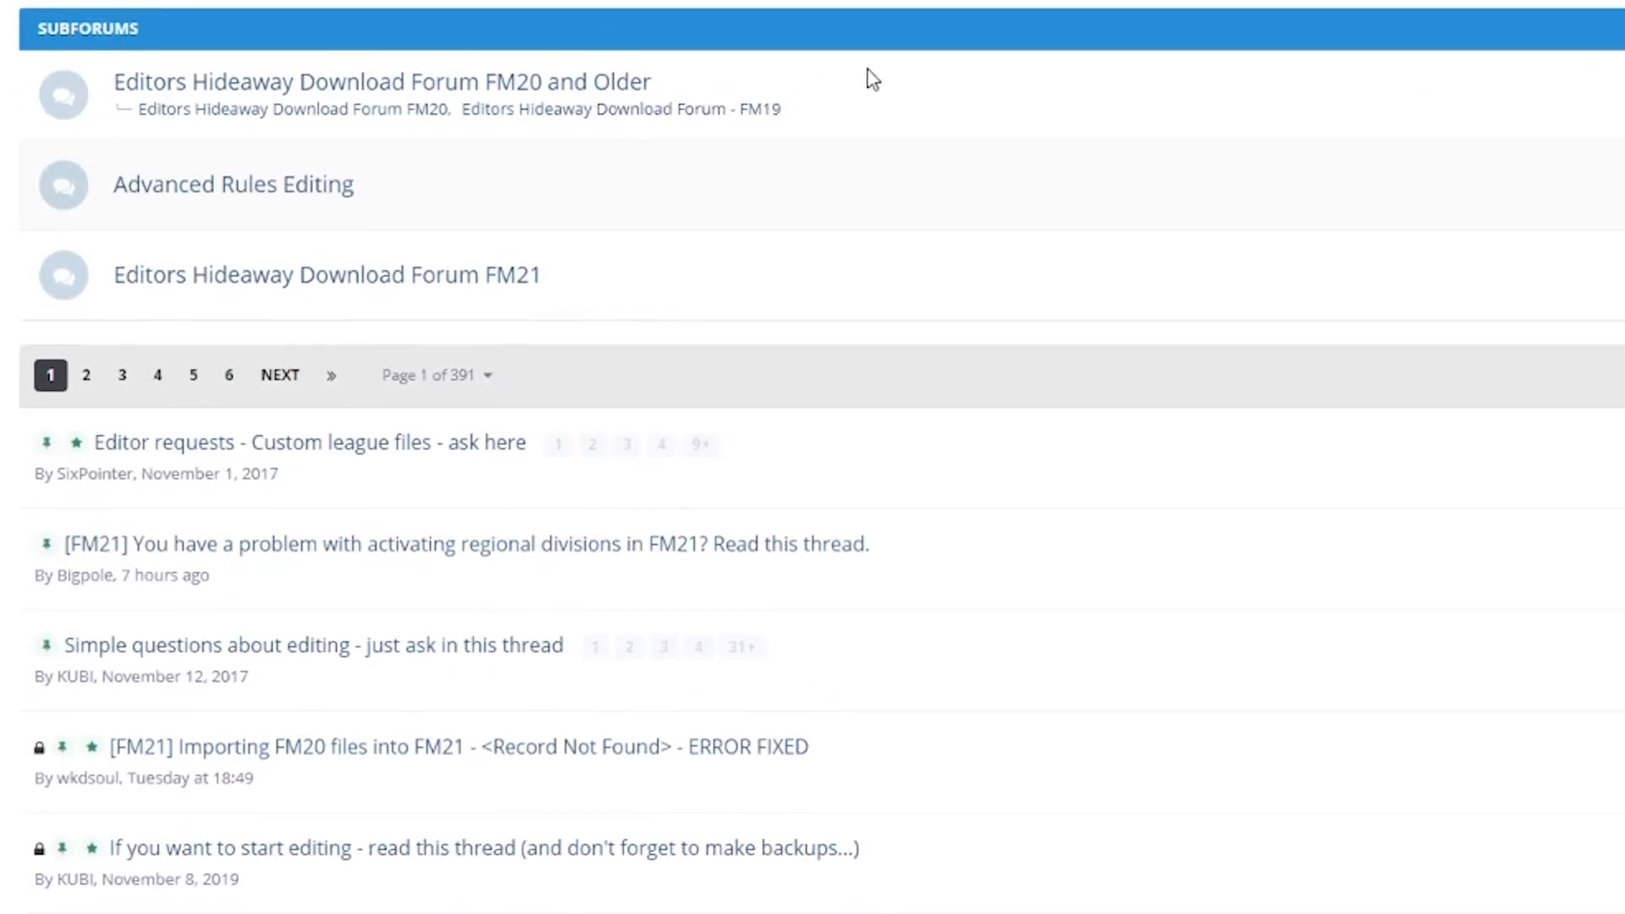
pyautogui.scroll(-1, 932, 72)
pyautogui.scroll(-3, 927, 59)
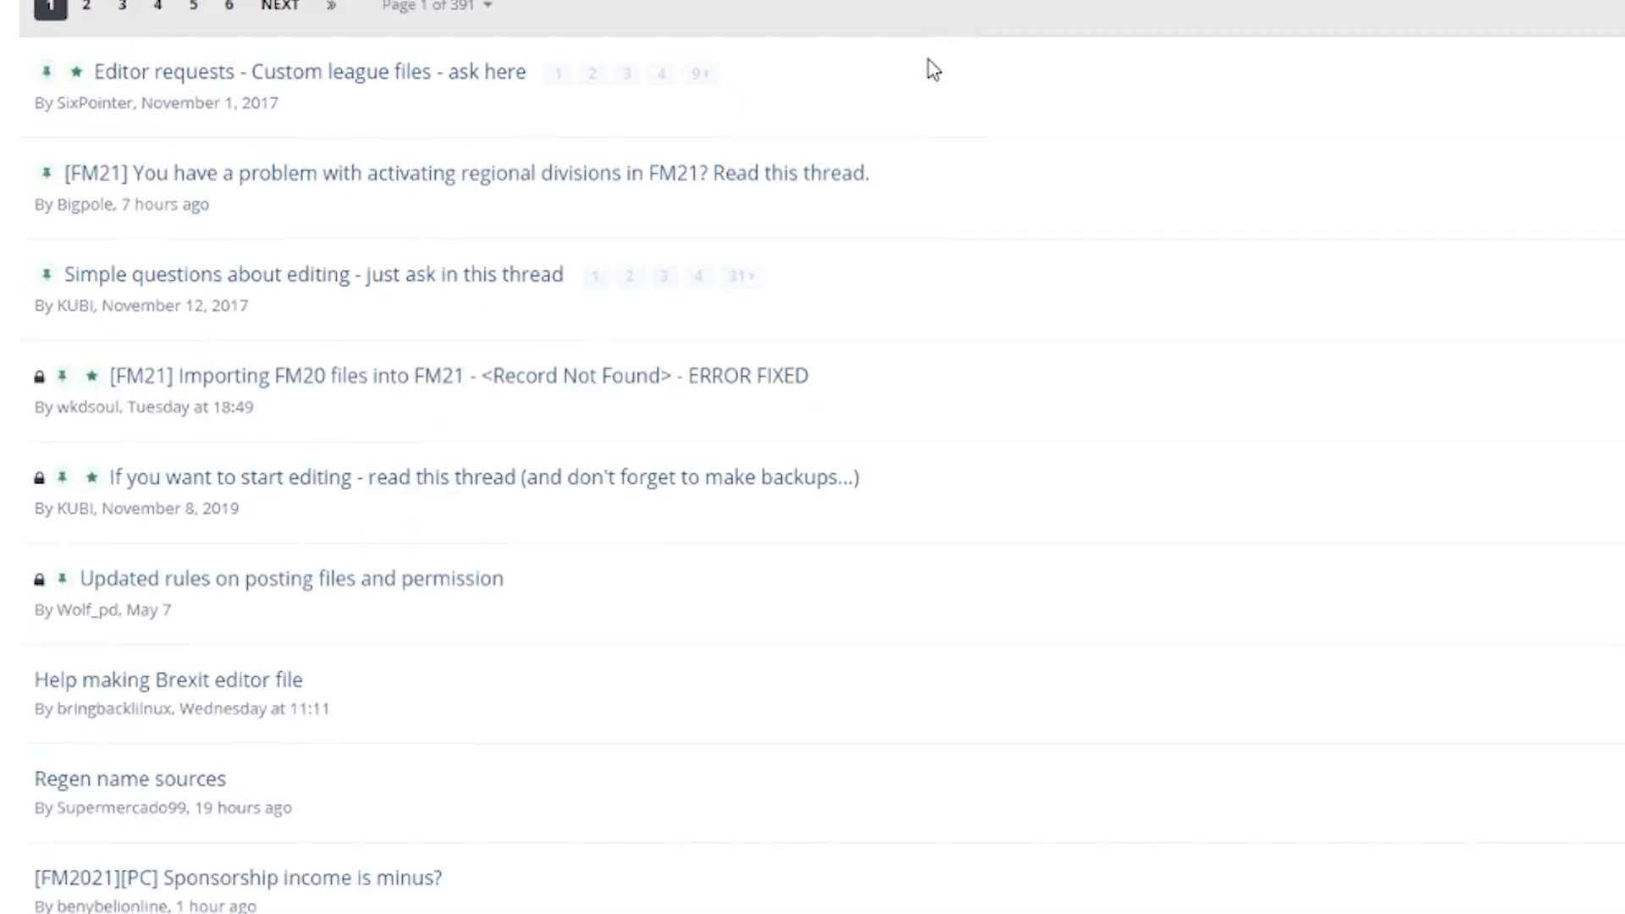
pyautogui.scroll(-3, 956, 75)
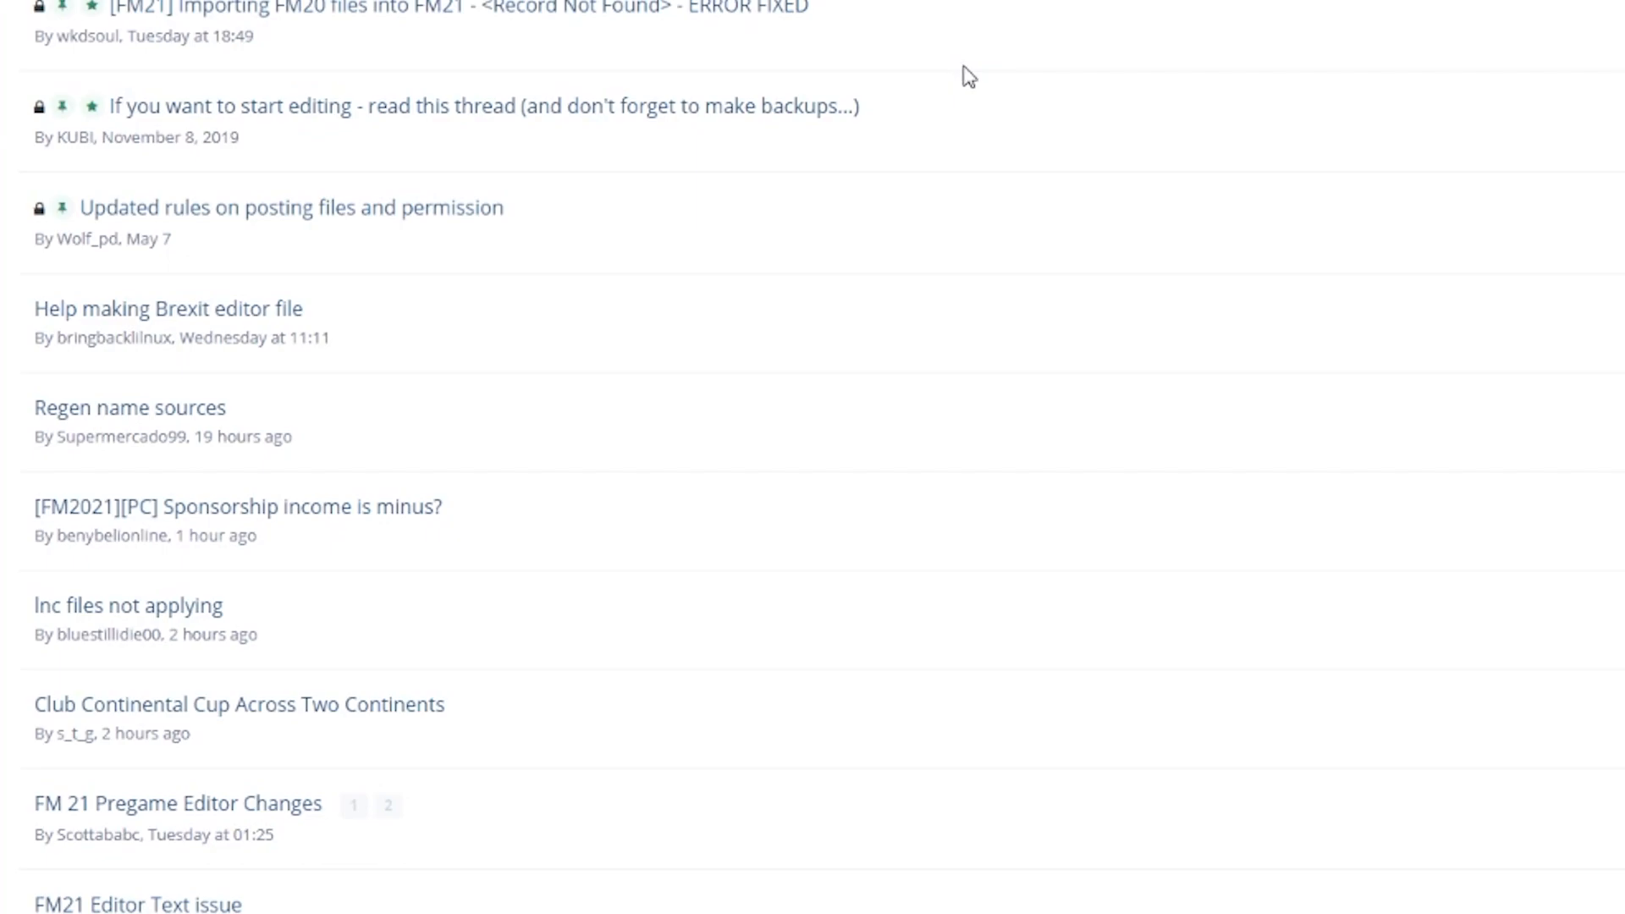
pyautogui.scroll(-3, 967, 76)
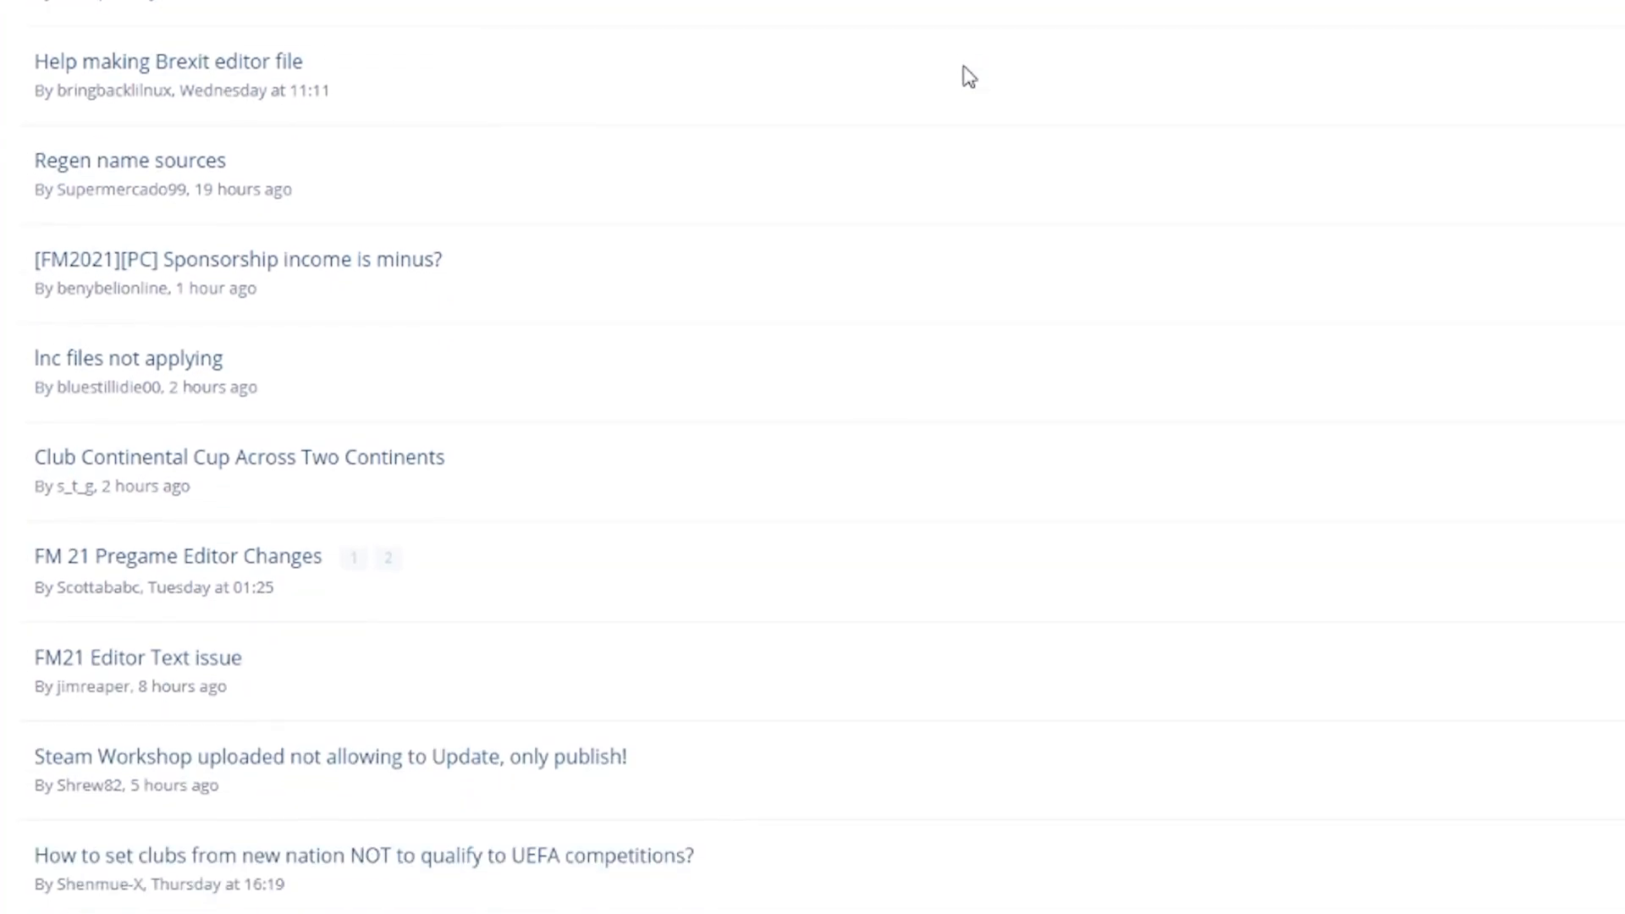
pyautogui.scroll(-1, 965, 72)
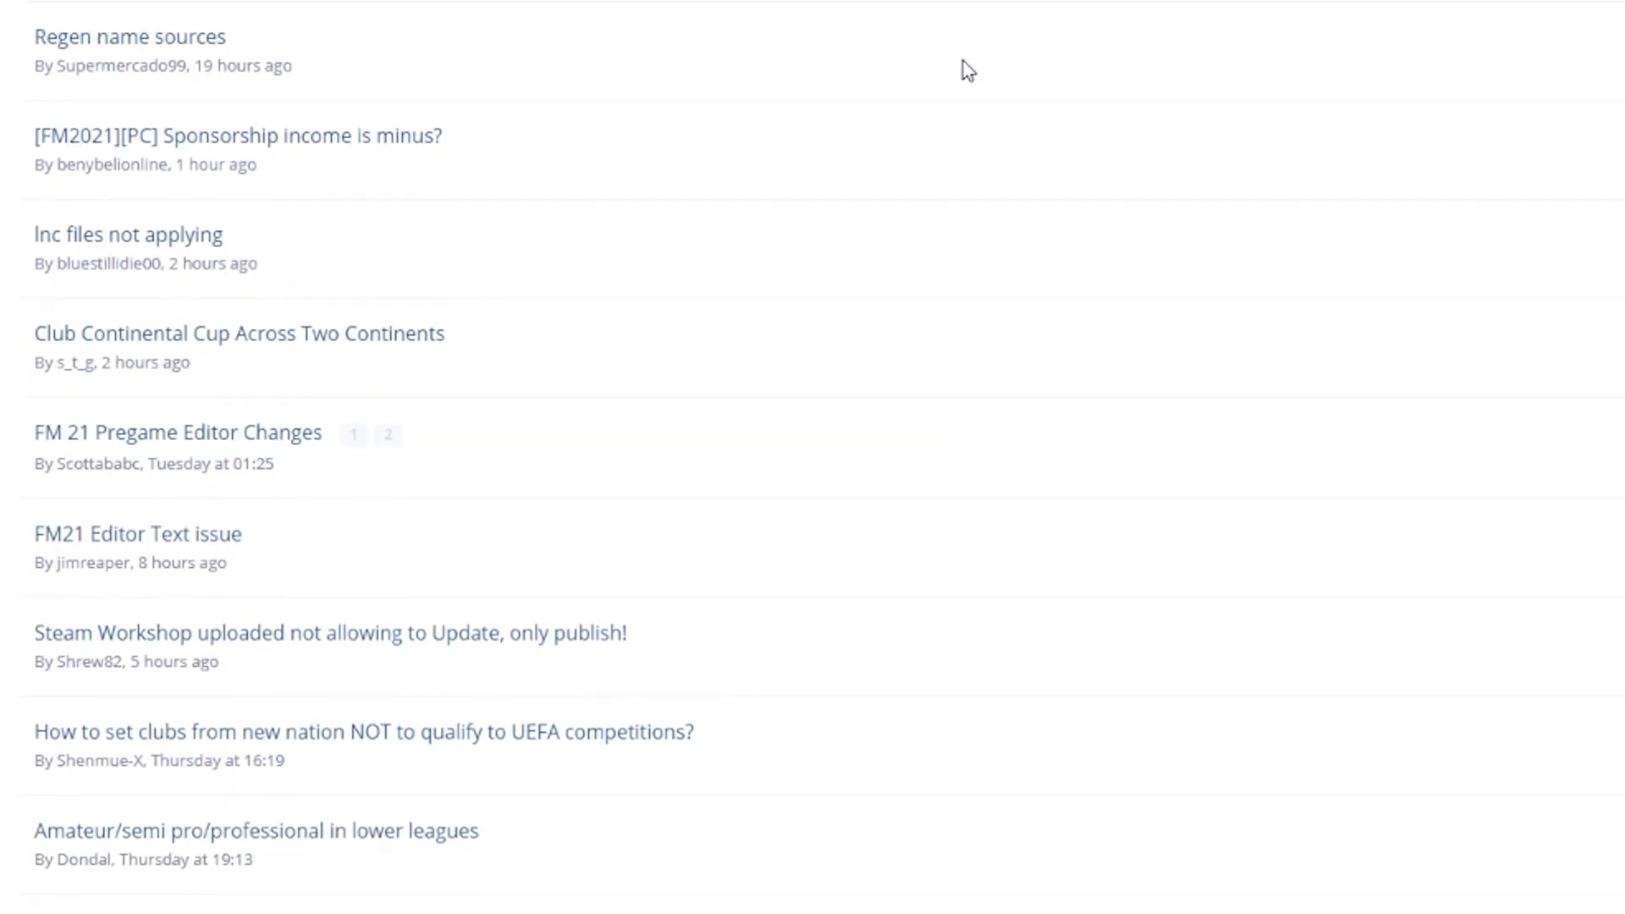
pyautogui.scroll(2, 967, 69)
pyautogui.scroll(1, 968, 70)
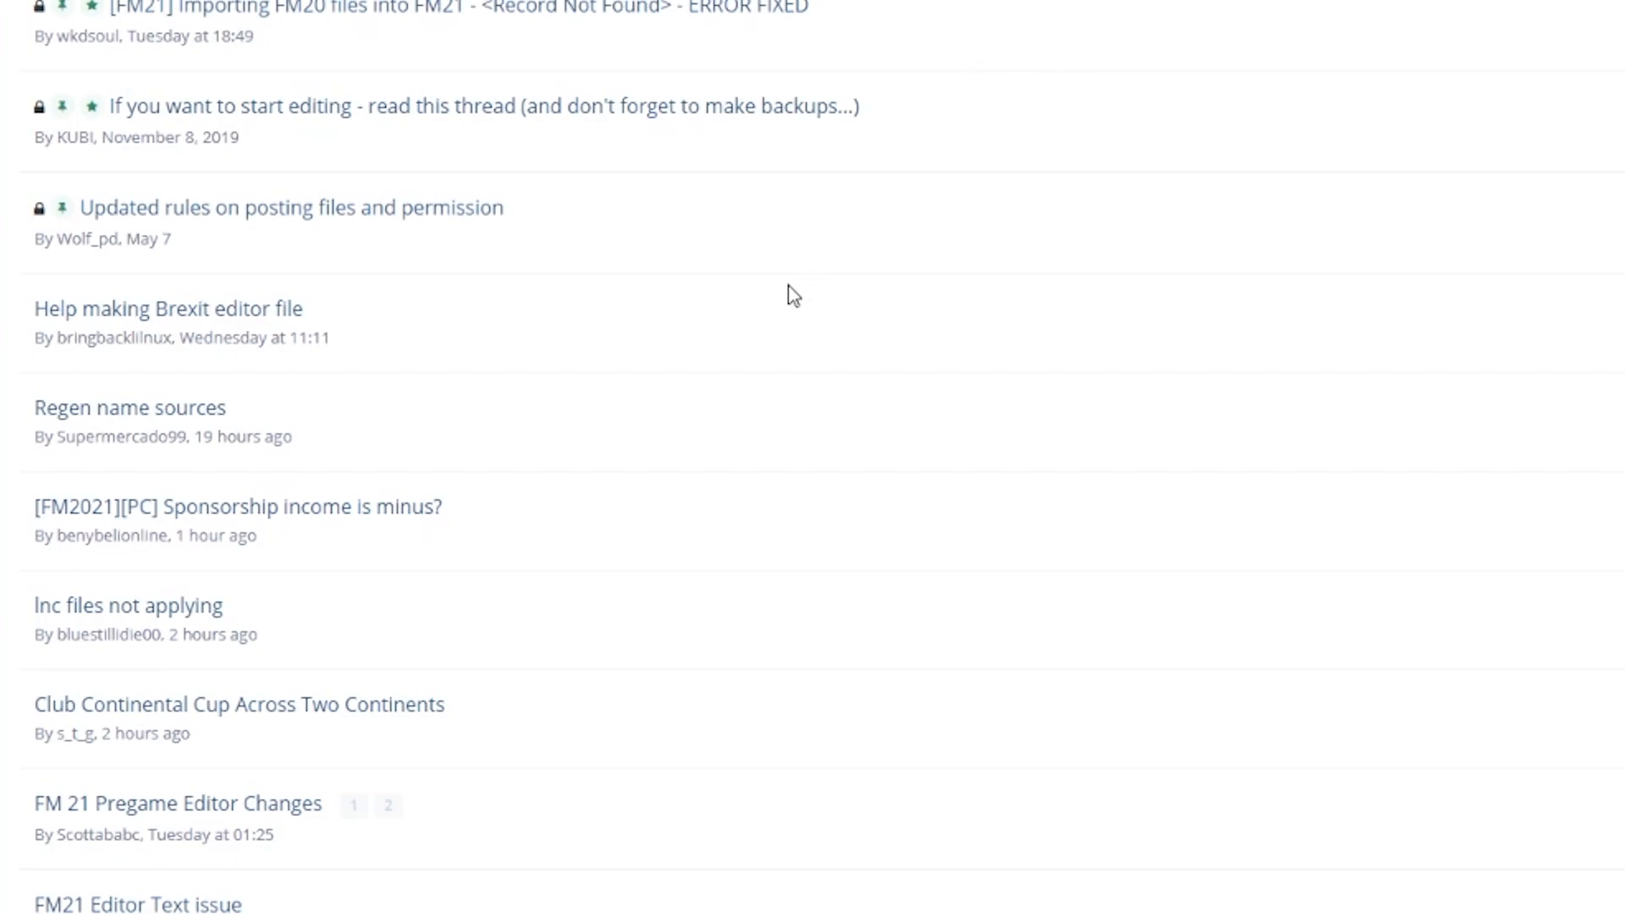
pyautogui.click(1608, 911)
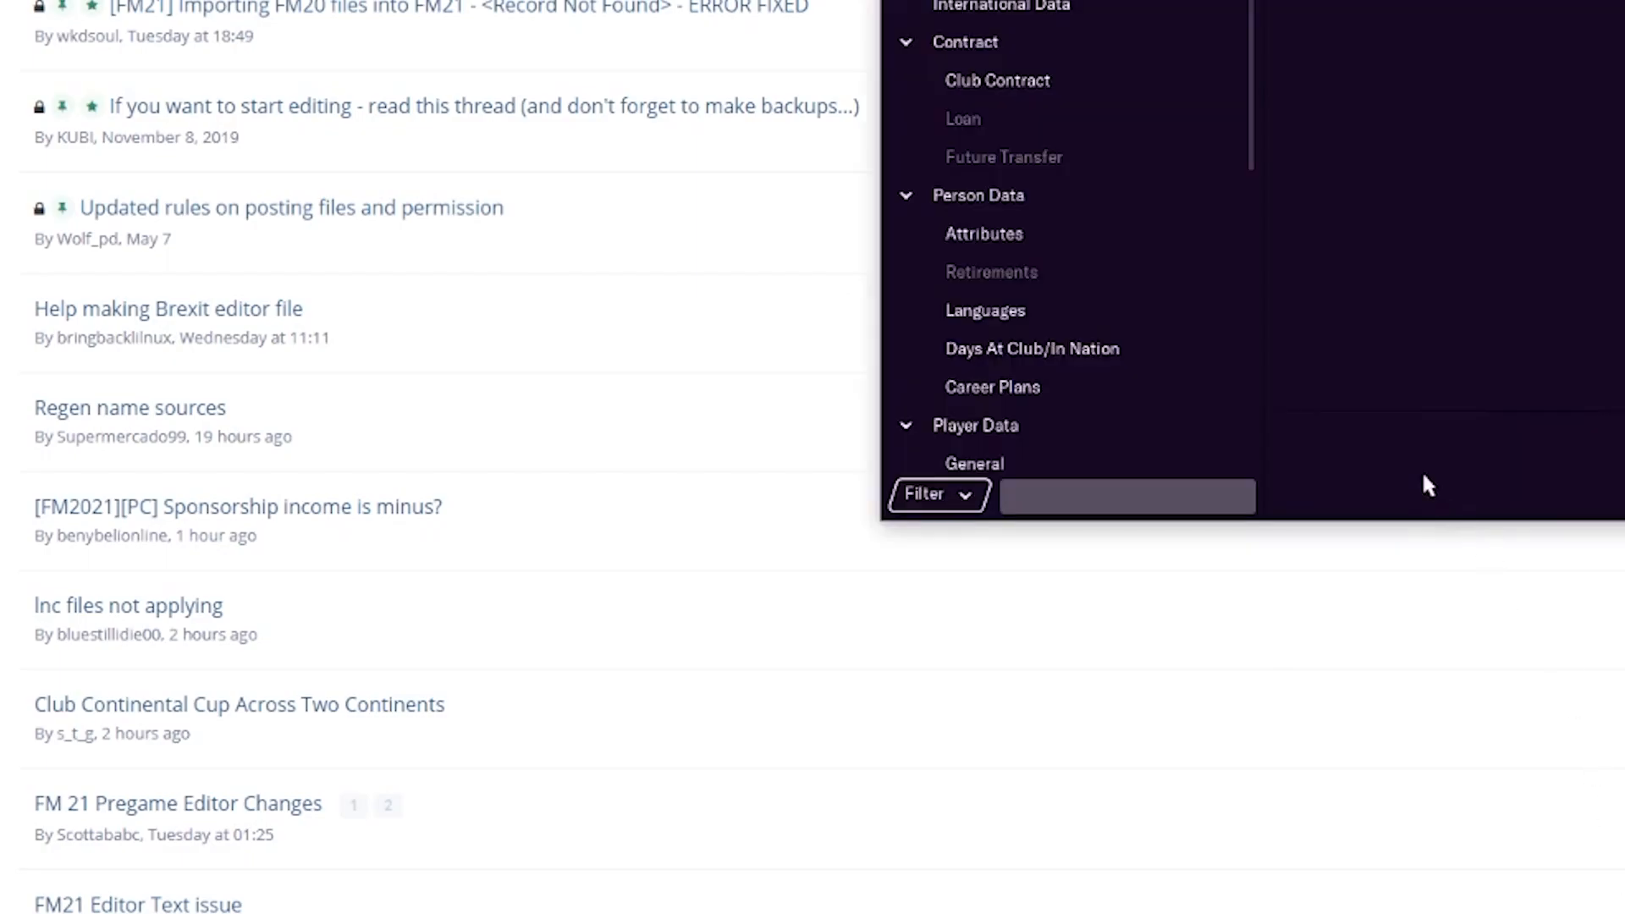